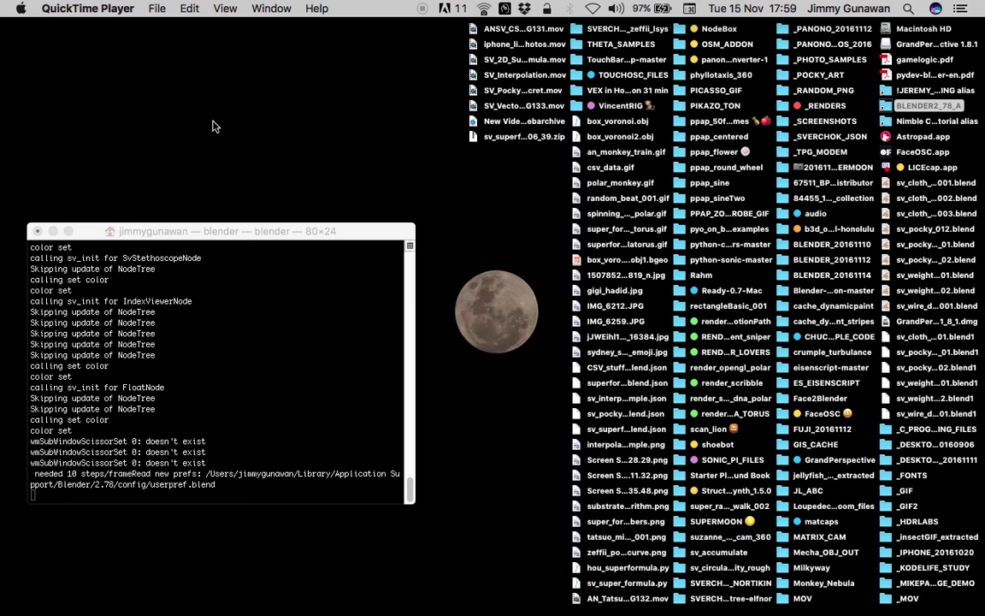
Switch to Blender, widen the properties area and display the physics options of the default cube
{"action": "key", "text": "ctrl+Right"}
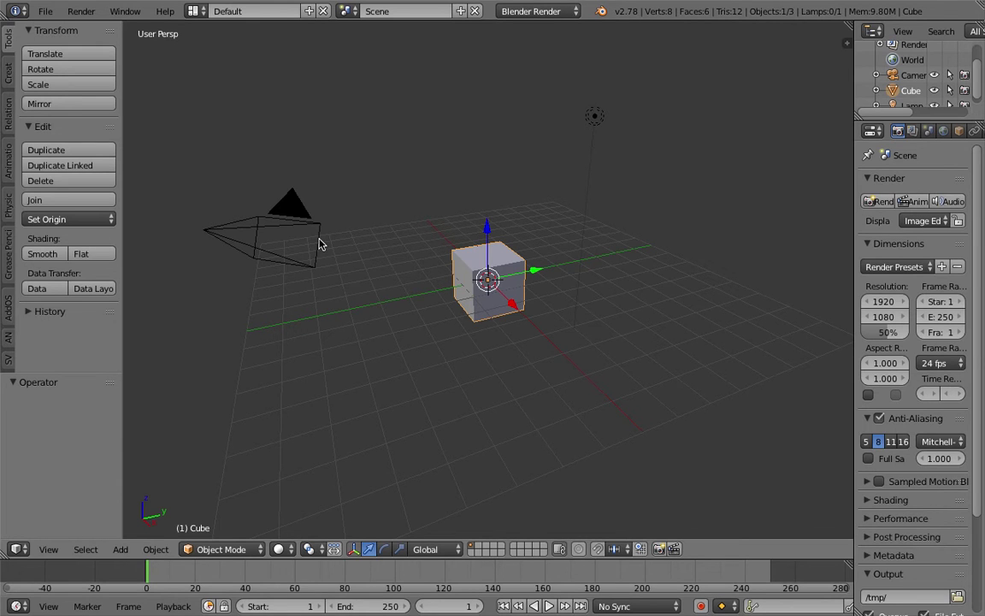
{"action": "middle_click_drag", "start_coordinate": [531, 239], "coordinate": [554, 246]}
{"action": "scroll", "coordinate": [498, 243], "scroll_direction": "down", "scroll_amount": 1}
{"action": "left_click_drag", "start_coordinate": [855, 184], "coordinate": [721, 180]}
{"action": "left_click", "coordinate": [935, 131]}
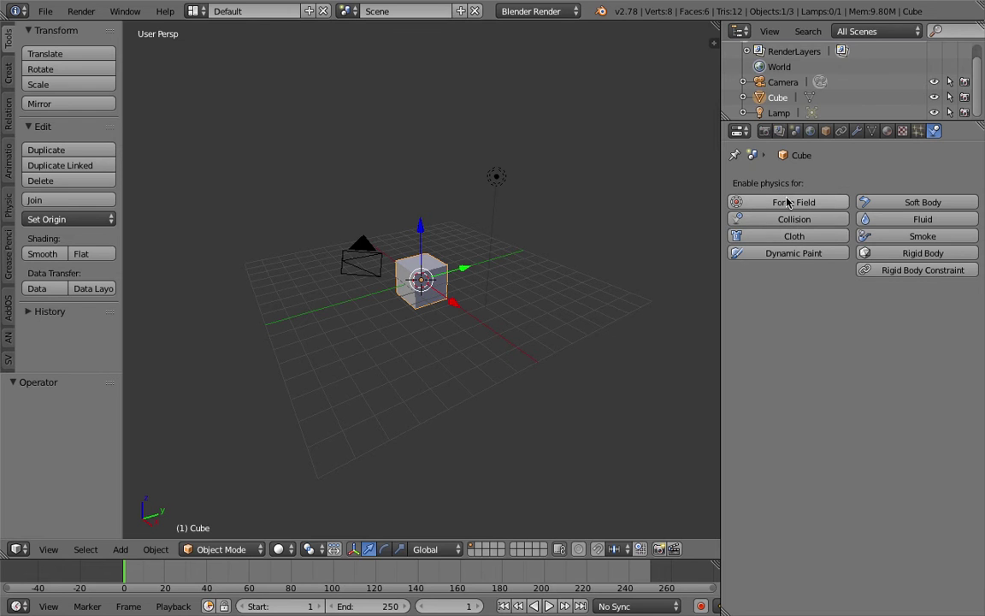
{"action": "left_click_drag", "start_coordinate": [717, 184], "coordinate": [664, 183]}
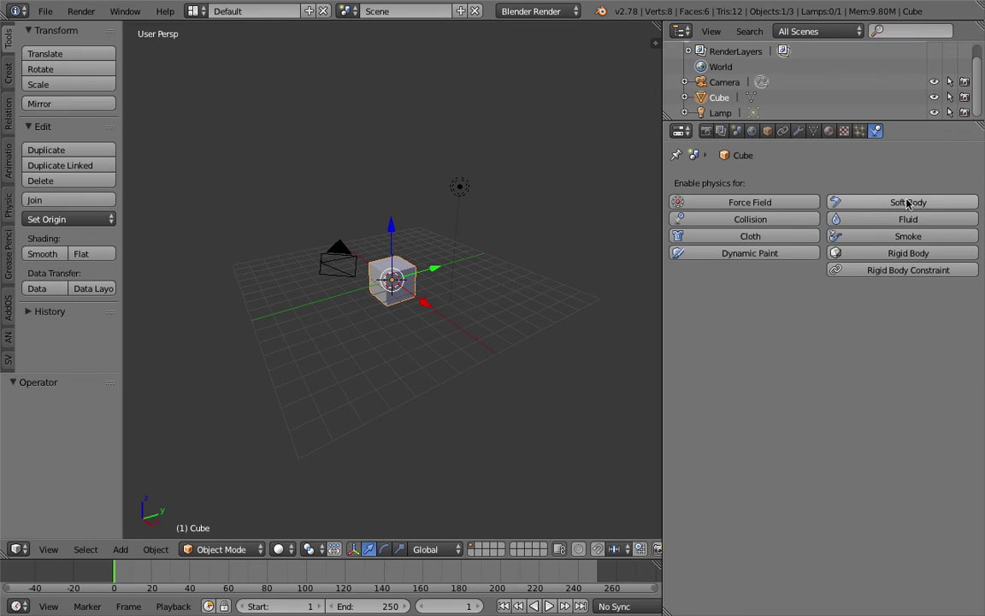
{"action": "middle_click_drag", "start_coordinate": [504, 248], "coordinate": [474, 247]}
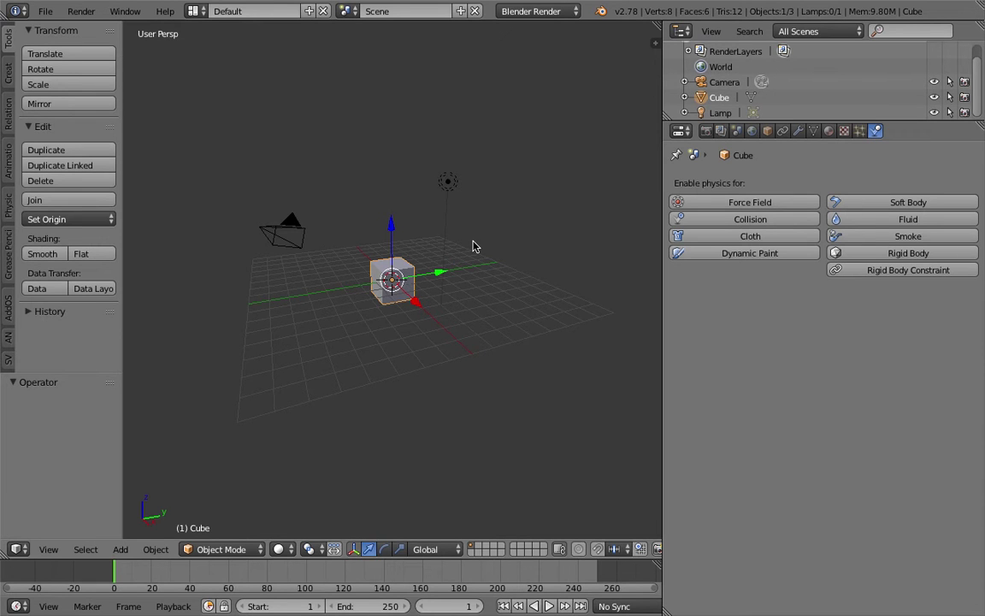
{"action": "middle_click_drag", "start_coordinate": [474, 248], "coordinate": [443, 246]}
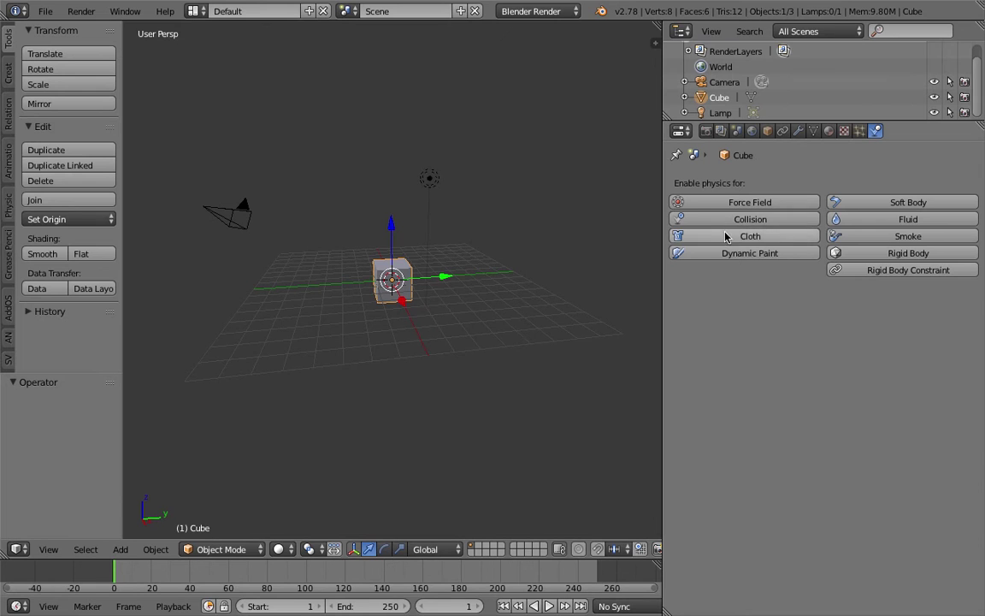
Delete the lamp, the camera and the default cube from the scene
{"action": "middle_click_drag", "start_coordinate": [419, 190], "coordinate": [425, 184]}
{"action": "right_click", "coordinate": [428, 189]}
{"action": "right_click", "coordinate": [239, 225], "text": "shift"}
{"action": "key", "text": "x"}
{"action": "left_click", "coordinate": [242, 227]}
{"action": "scroll", "coordinate": [397, 229], "scroll_direction": "up", "scroll_amount": 2}
{"action": "right_click", "coordinate": [400, 248]}
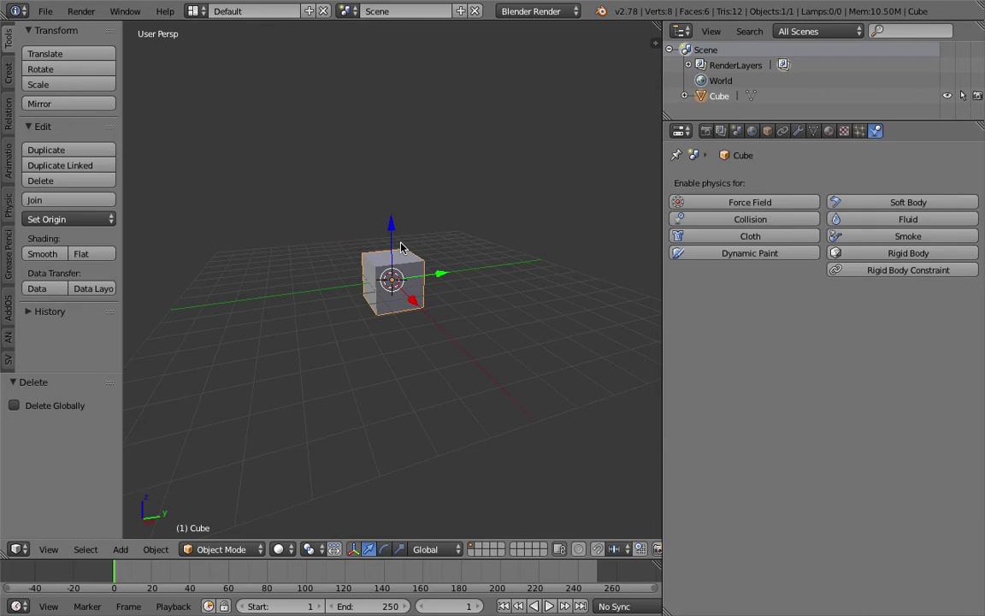
{"action": "key", "text": "x"}
{"action": "left_click", "coordinate": [401, 246]}
{"action": "middle_click_drag", "start_coordinate": [374, 233], "coordinate": [371, 231]}
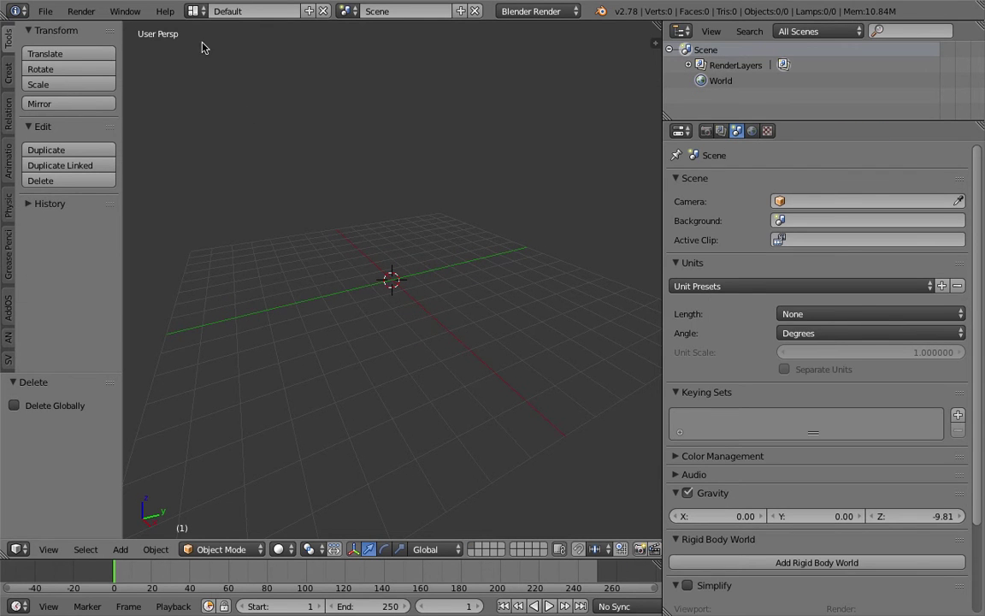
Change the screen layout to Compositing and make the 3D view taller
{"action": "left_click", "coordinate": [193, 10]}
{"action": "left_click", "coordinate": [223, 57]}
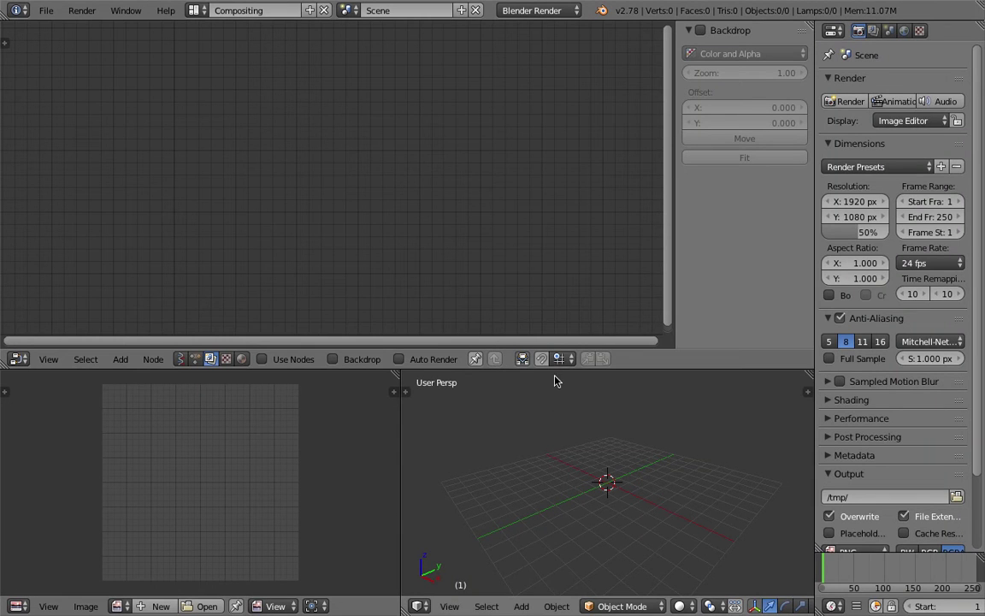
{"action": "left_click_drag", "start_coordinate": [555, 368], "coordinate": [558, 307]}
{"action": "middle_click_drag", "start_coordinate": [566, 389], "coordinate": [619, 431]}
{"action": "middle_click_drag", "start_coordinate": [589, 469], "coordinate": [611, 475]}
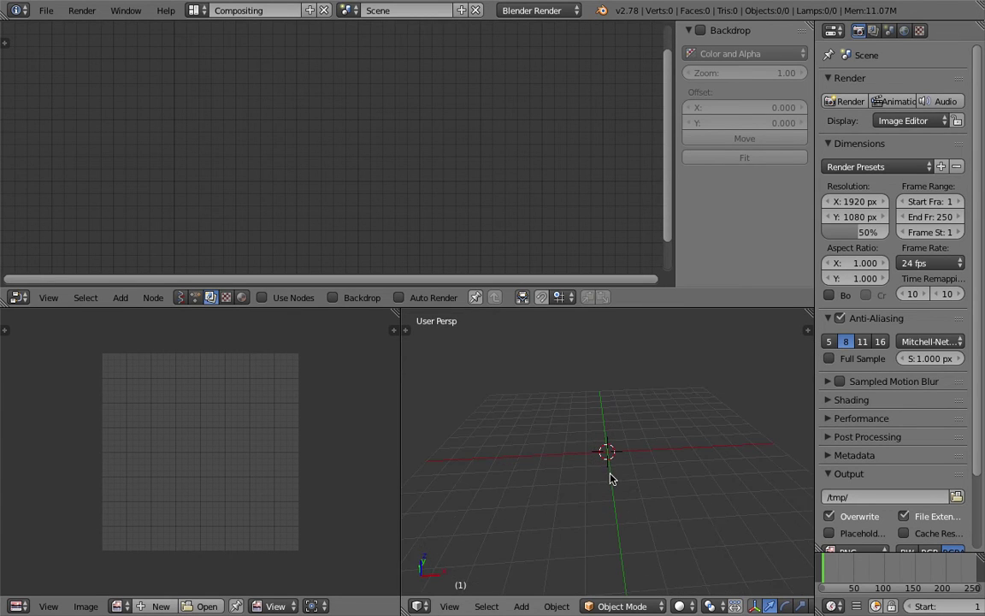
Save the project to the Desktop as sv_spiderweb_cloth_001.blend
{"action": "left_click", "coordinate": [45, 10]}
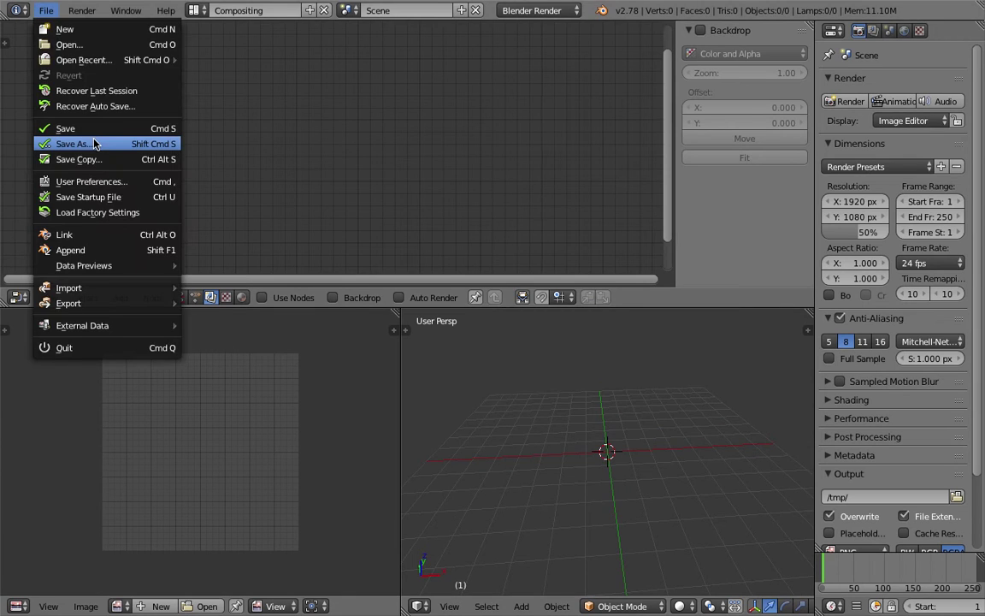
{"action": "left_click", "coordinate": [85, 142]}
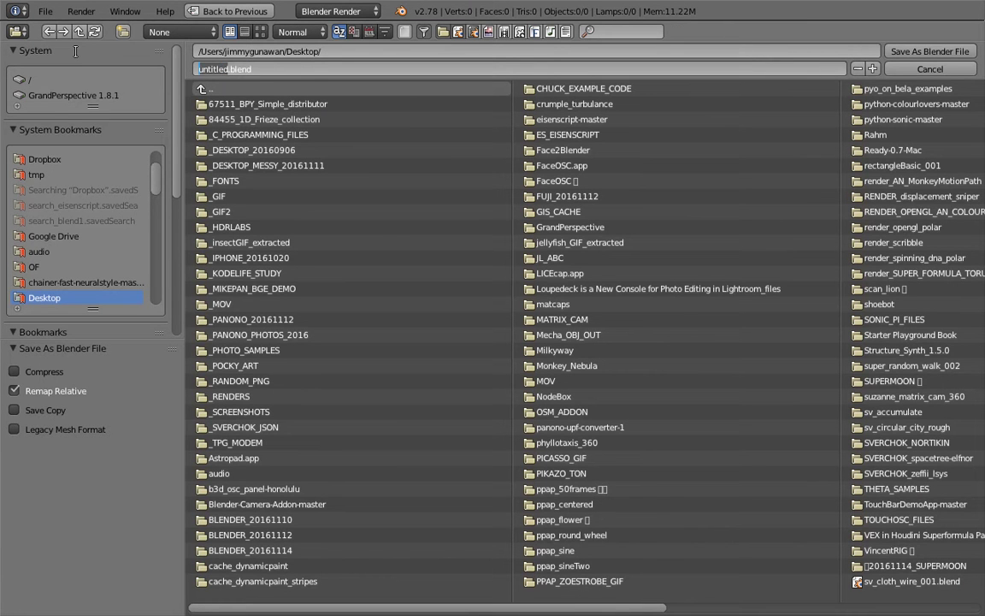
{"action": "type", "text": "sv_spiderweb_cloth_001"}
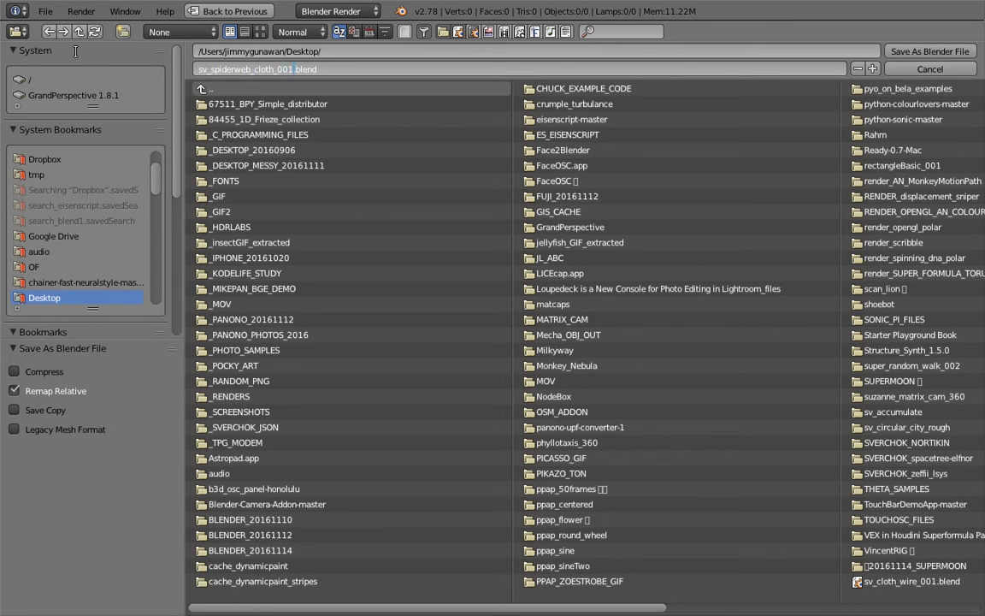
{"action": "key", "text": "Return"}
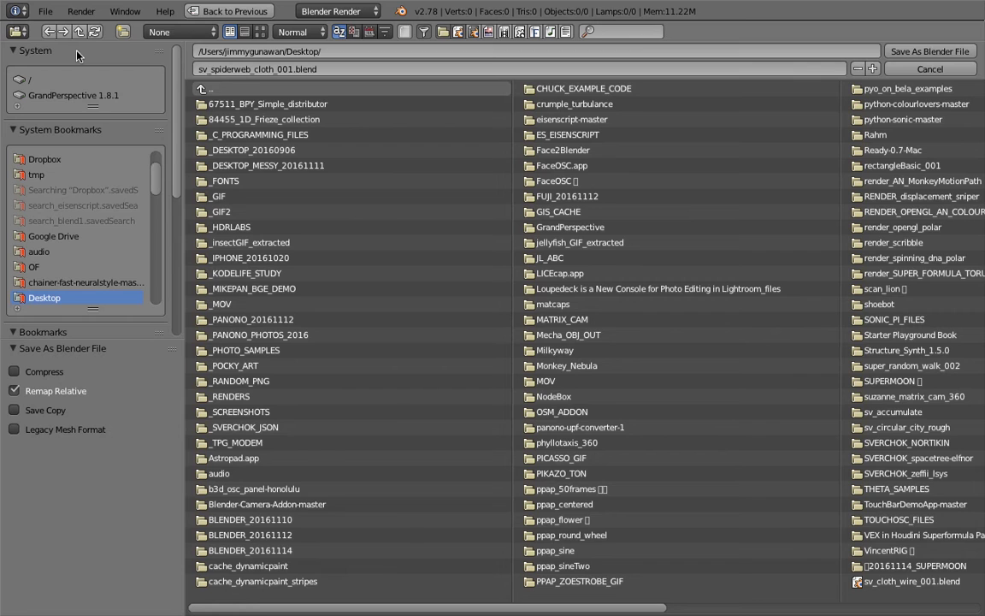
{"action": "left_click", "coordinate": [919, 51]}
Enlarge the 3D view further by shrinking the neighbouring image and node editors
{"action": "middle_click_drag", "start_coordinate": [462, 456], "coordinate": [472, 379]}
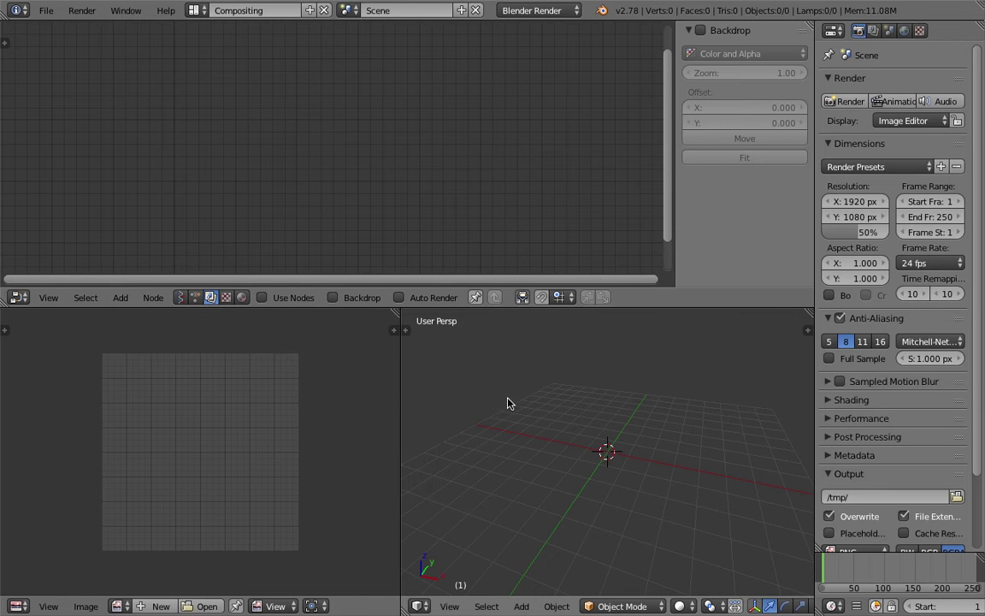
{"action": "left_click_drag", "start_coordinate": [400, 378], "coordinate": [311, 376]}
{"action": "left_click_drag", "start_coordinate": [458, 309], "coordinate": [446, 183]}
Add a grid mesh and clear its location so it sits at the world origin
{"action": "key", "text": "shift+a"}
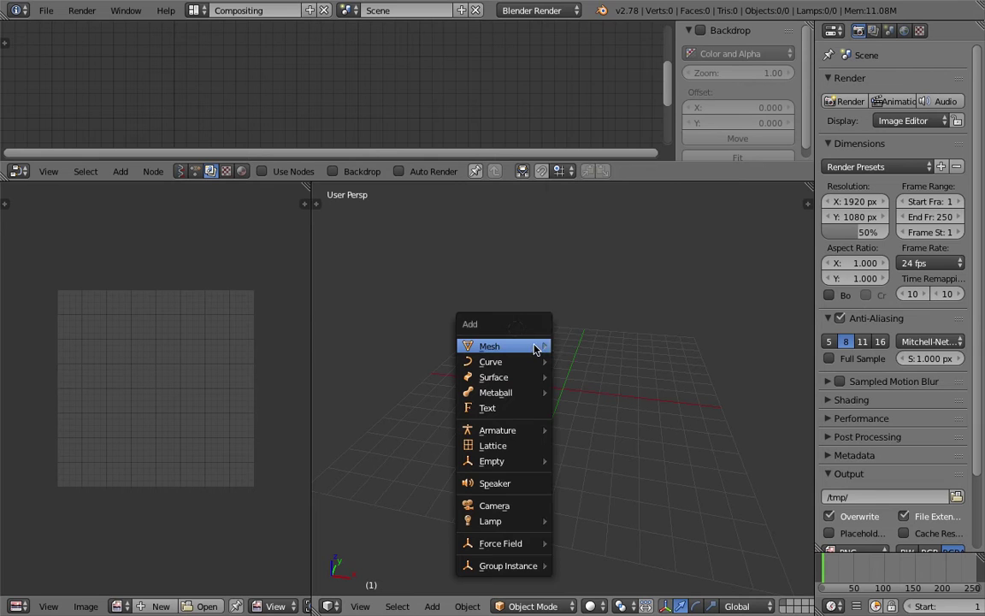
{"action": "mouse_move", "coordinate": [535, 347]}
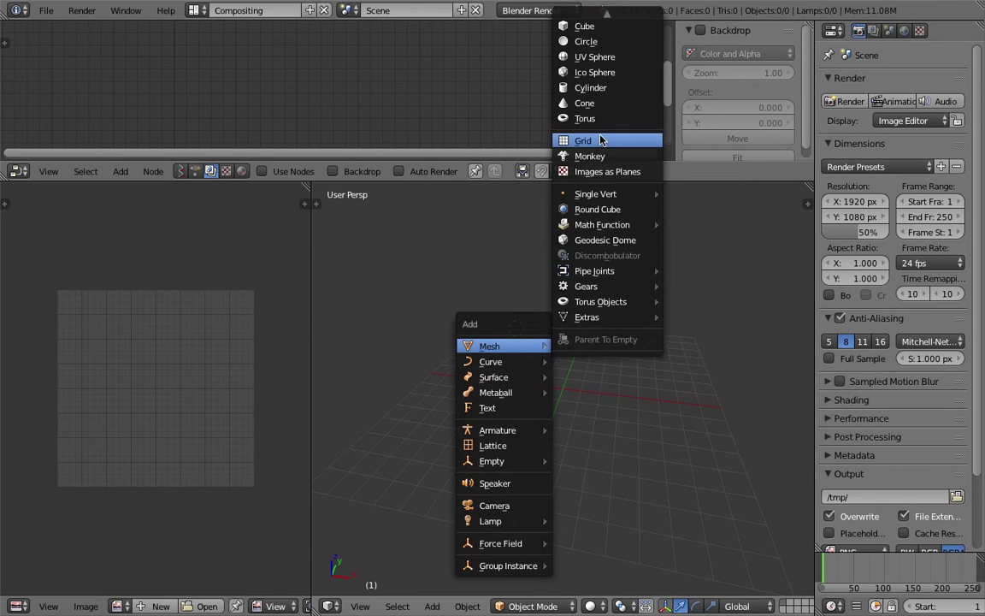
{"action": "left_click", "coordinate": [602, 141]}
{"action": "key", "text": "alt+g"}
{"action": "middle_click_drag", "start_coordinate": [563, 368], "coordinate": [596, 379]}
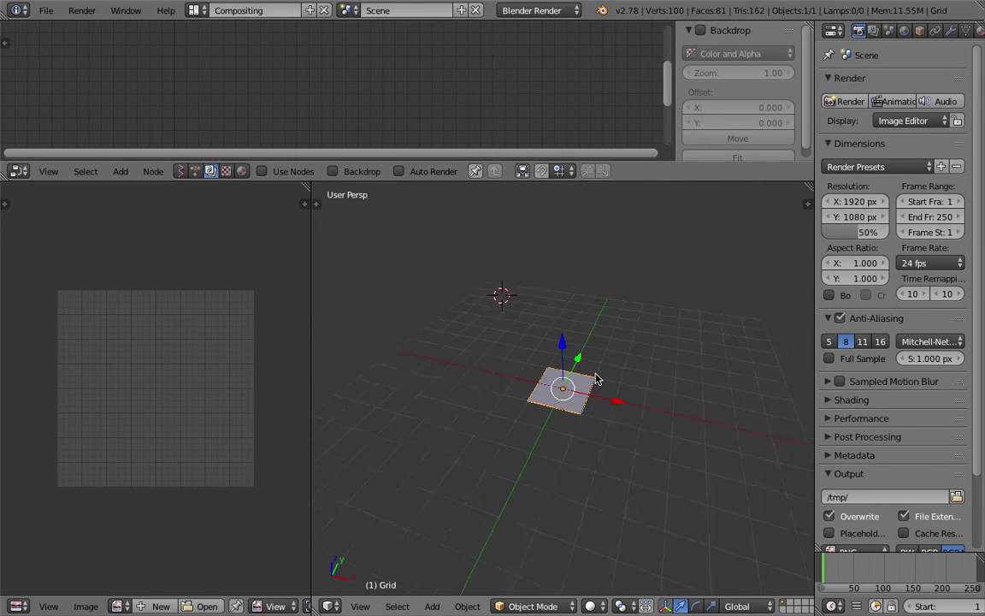
{"action": "scroll", "coordinate": [596, 378], "scroll_direction": "up", "scroll_amount": 4}
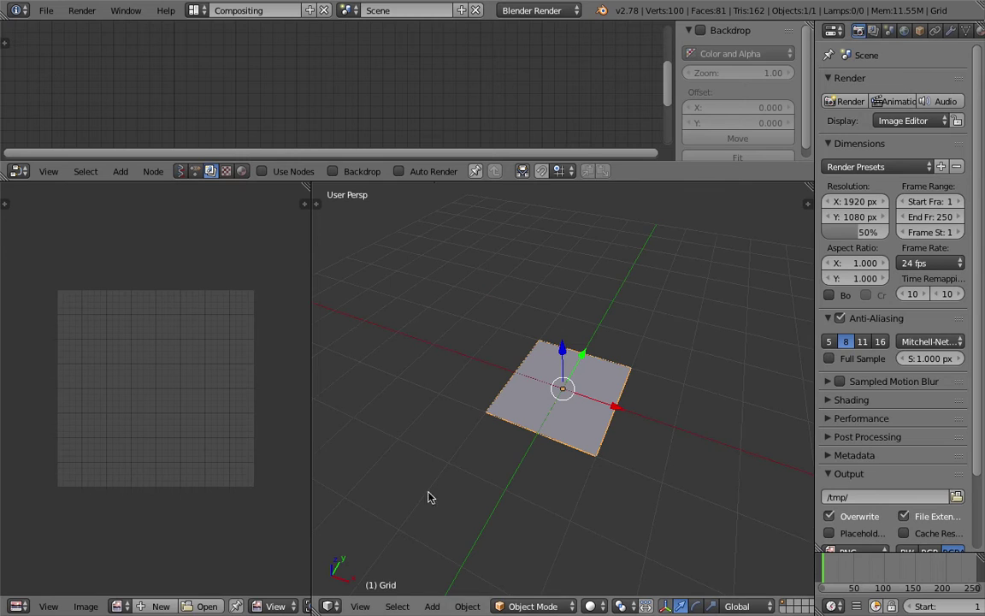
Turn on the Wire and Draw All Edges display options for the grid object
{"action": "middle_click_drag", "start_coordinate": [483, 468], "coordinate": [461, 467]}
{"action": "left_click", "coordinate": [920, 30]}
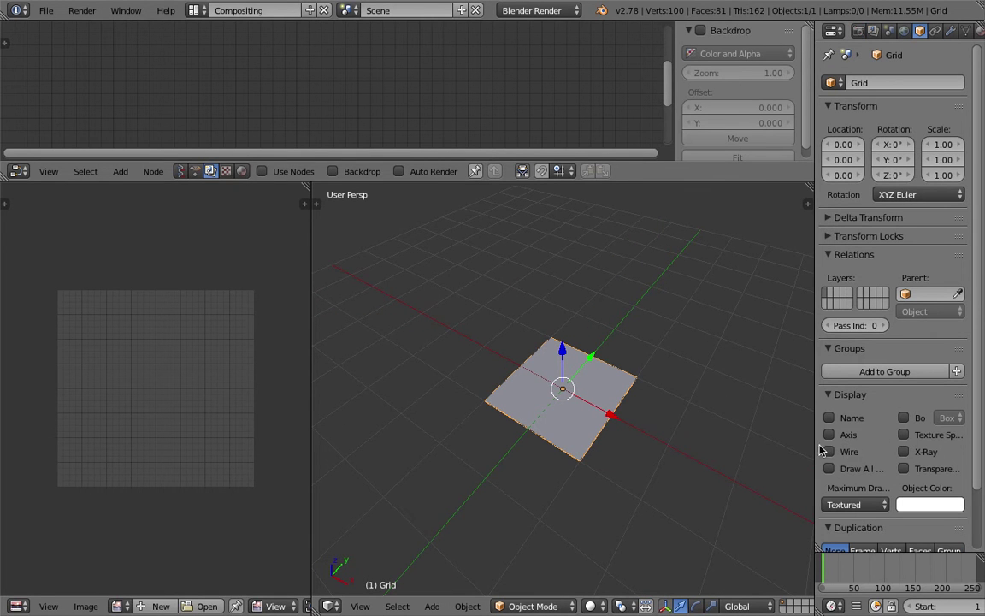
{"action": "left_click", "coordinate": [856, 454]}
{"action": "left_click", "coordinate": [863, 467]}
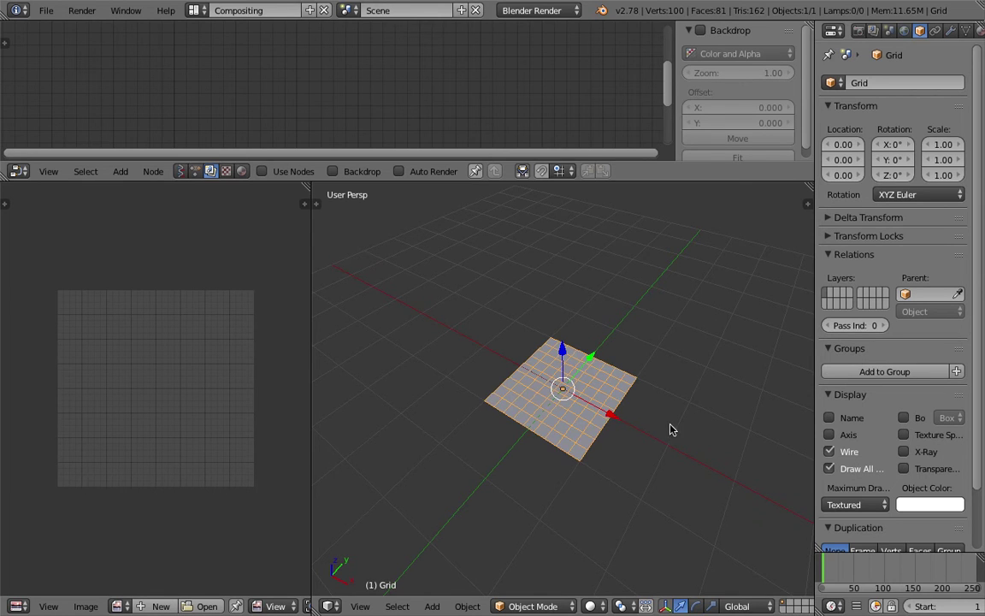
{"action": "middle_click_drag", "start_coordinate": [655, 425], "coordinate": [691, 405]}
{"action": "scroll", "coordinate": [622, 377], "scroll_direction": "up", "scroll_amount": 3}
{"action": "middle_click_drag", "start_coordinate": [619, 376], "coordinate": [589, 352]}
{"action": "scroll", "coordinate": [590, 353], "scroll_direction": "down", "scroll_amount": 4}
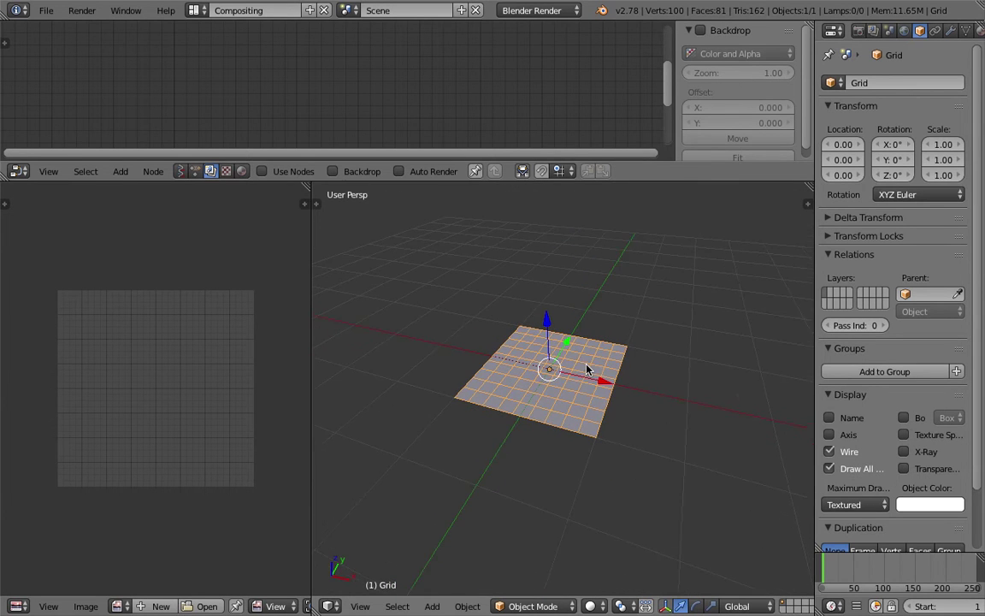
Enable Cloth physics on the grid
{"action": "scroll", "coordinate": [919, 42], "scroll_direction": "down", "scroll_amount": 2}
{"action": "scroll", "coordinate": [932, 15], "scroll_direction": "down", "scroll_amount": 6}
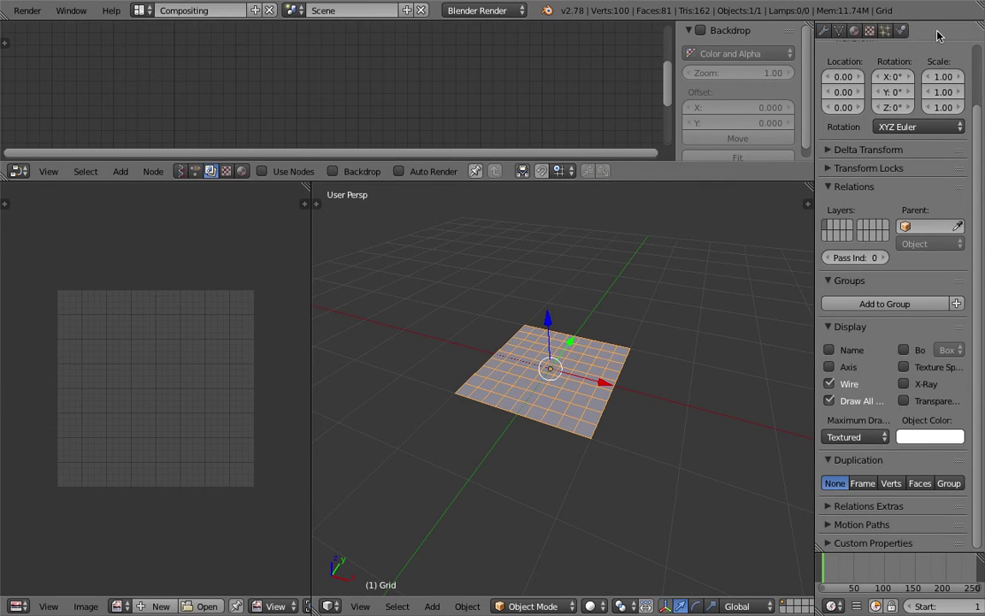
{"action": "left_click", "coordinate": [901, 31]}
{"action": "middle_click_drag", "start_coordinate": [804, 206], "coordinate": [780, 212]}
{"action": "left_click", "coordinate": [863, 136]}
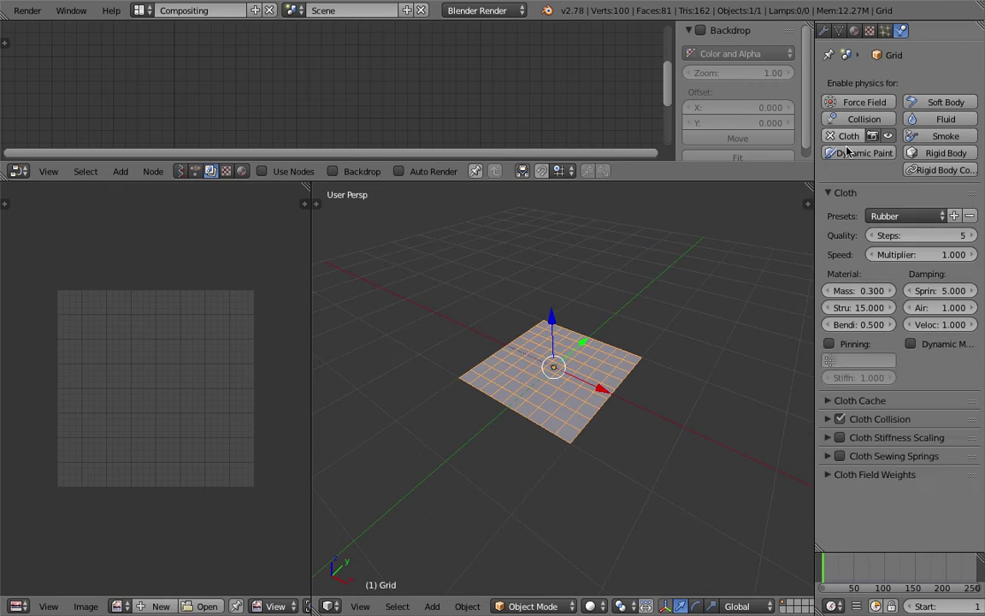
Play the unpinned cloth simulation, stop it and return to the first frame
{"action": "scroll", "coordinate": [896, 607], "scroll_direction": "down", "scroll_amount": 4}
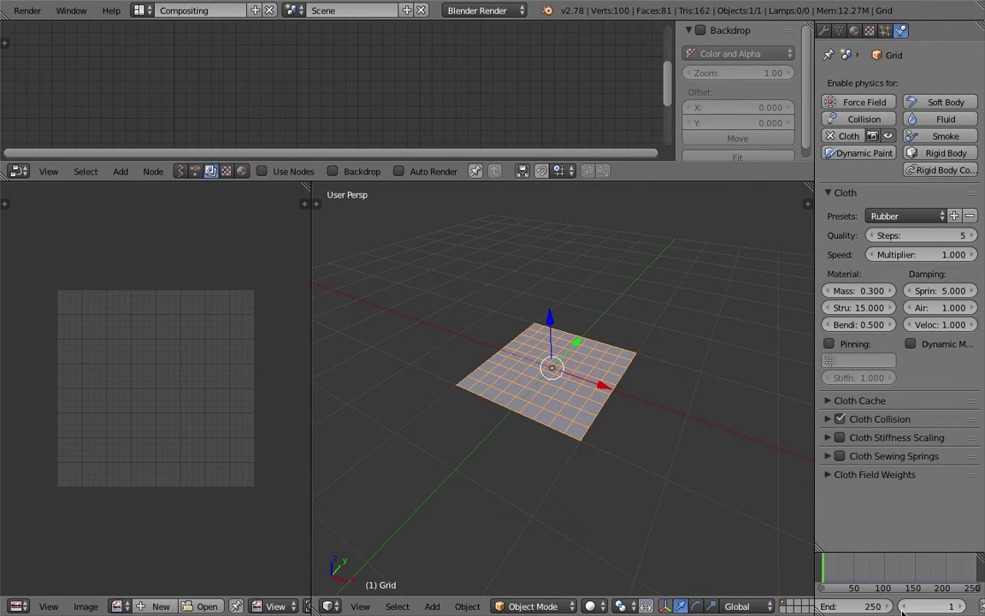
{"action": "left_click", "coordinate": [956, 608]}
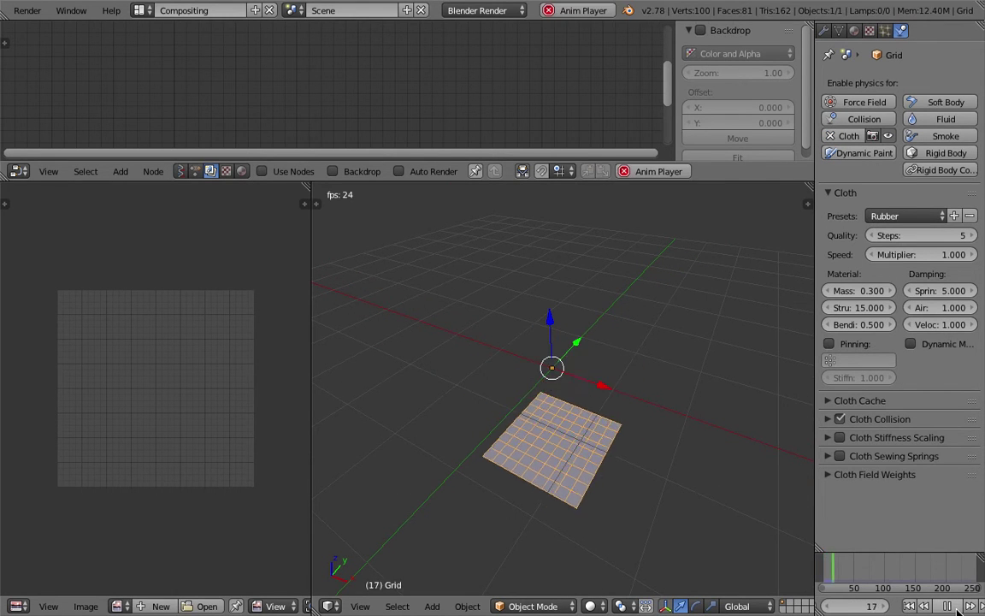
{"action": "left_click", "coordinate": [956, 609]}
{"action": "left_click", "coordinate": [909, 608]}
Enable Pinning for the cloth and check which vertex groups are available for it
{"action": "mouse_move", "coordinate": [610, 398]}
{"action": "middle_mouse_down"}
{"action": "mouse_move", "coordinate": [638, 355]}
{"action": "mouse_move", "coordinate": [617, 379]}
{"action": "middle_mouse_up"}
{"action": "scroll", "coordinate": [617, 385], "scroll_direction": "up", "scroll_amount": 4}
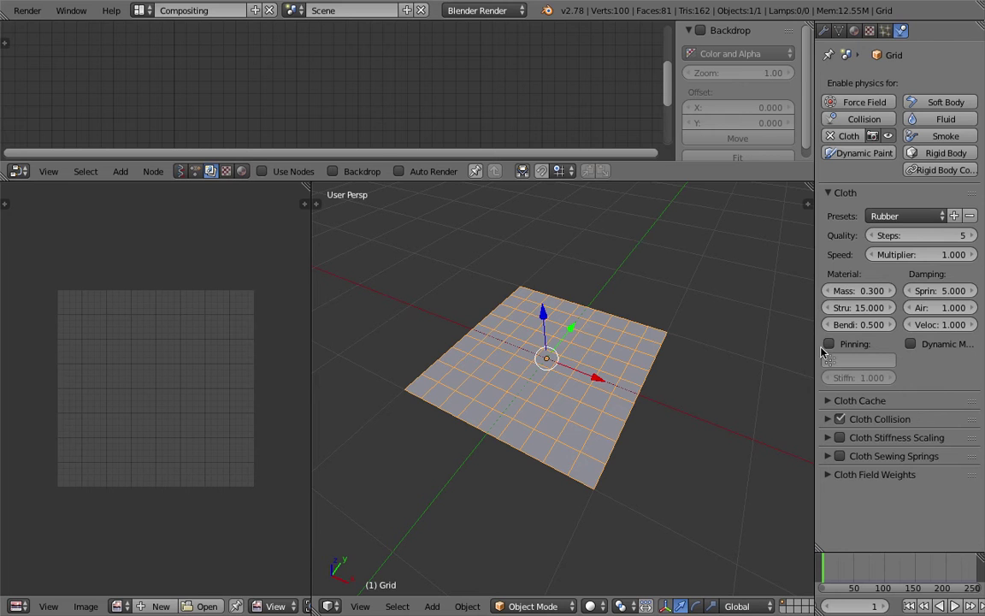
{"action": "left_click", "coordinate": [829, 347]}
{"action": "mouse_move", "coordinate": [636, 331]}
{"action": "middle_mouse_down"}
{"action": "mouse_move", "coordinate": [609, 330]}
{"action": "mouse_move", "coordinate": [652, 329]}
{"action": "mouse_move", "coordinate": [627, 332]}
{"action": "middle_mouse_up"}
{"action": "left_click", "coordinate": [856, 361]}
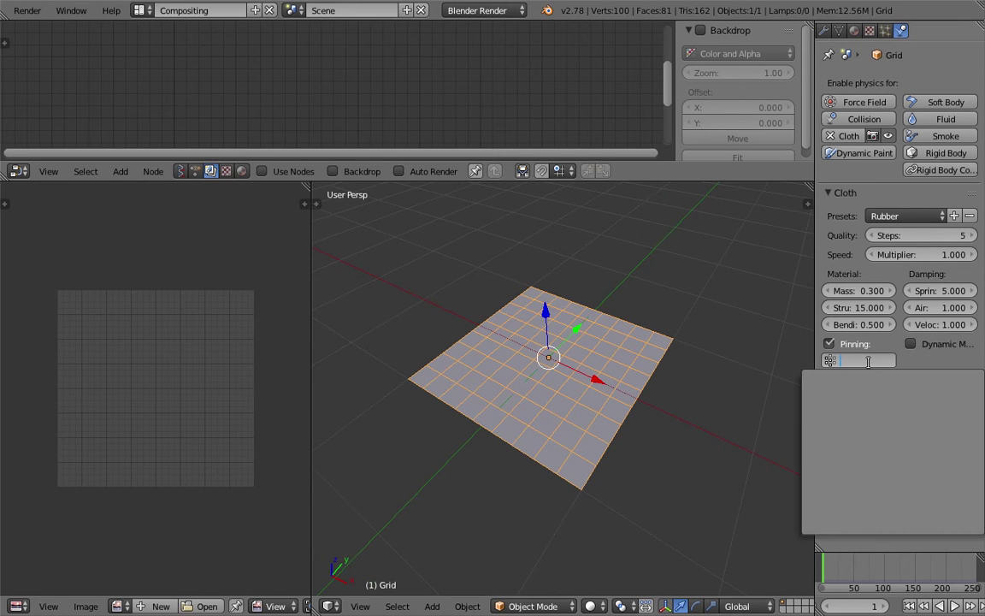
{"action": "key", "text": "Escape"}
{"action": "middle_click_drag", "start_coordinate": [670, 342], "coordinate": [661, 344]}
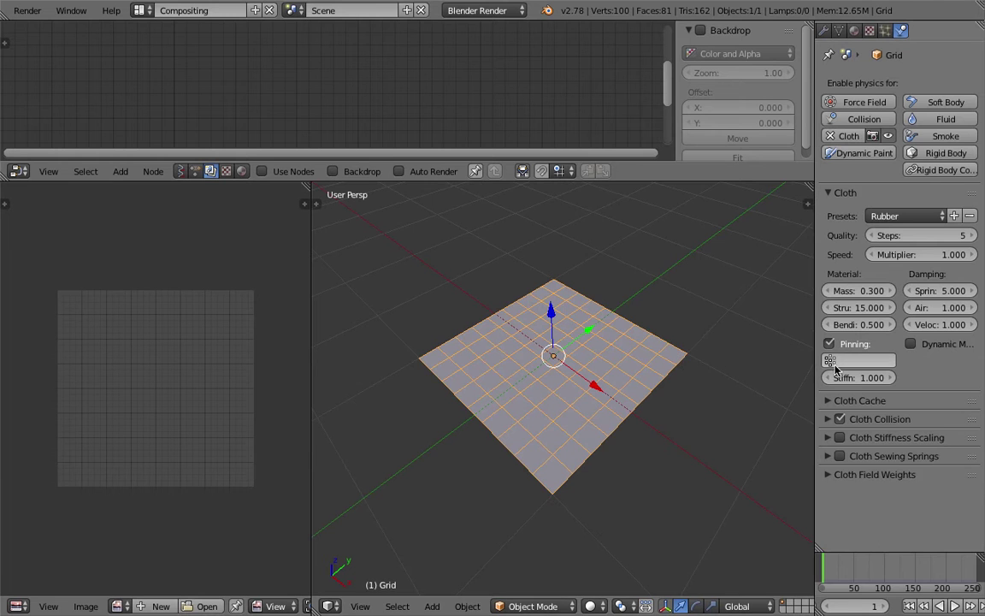
Weight-paint full weight along one edge of the grid, then return to Object Mode
{"action": "middle_click_drag", "start_coordinate": [602, 320], "coordinate": [592, 326]}
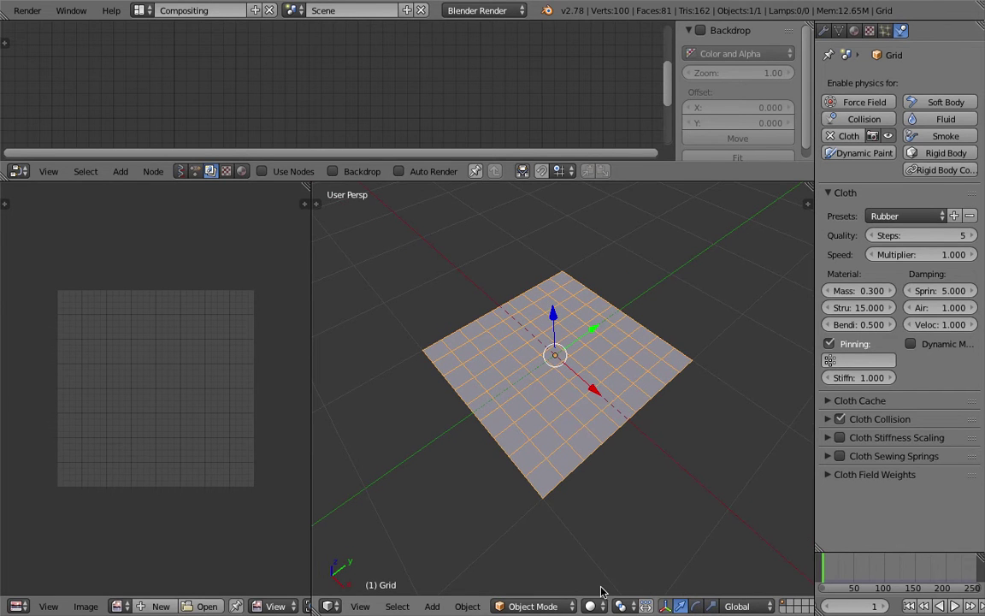
{"action": "left_click", "coordinate": [565, 605]}
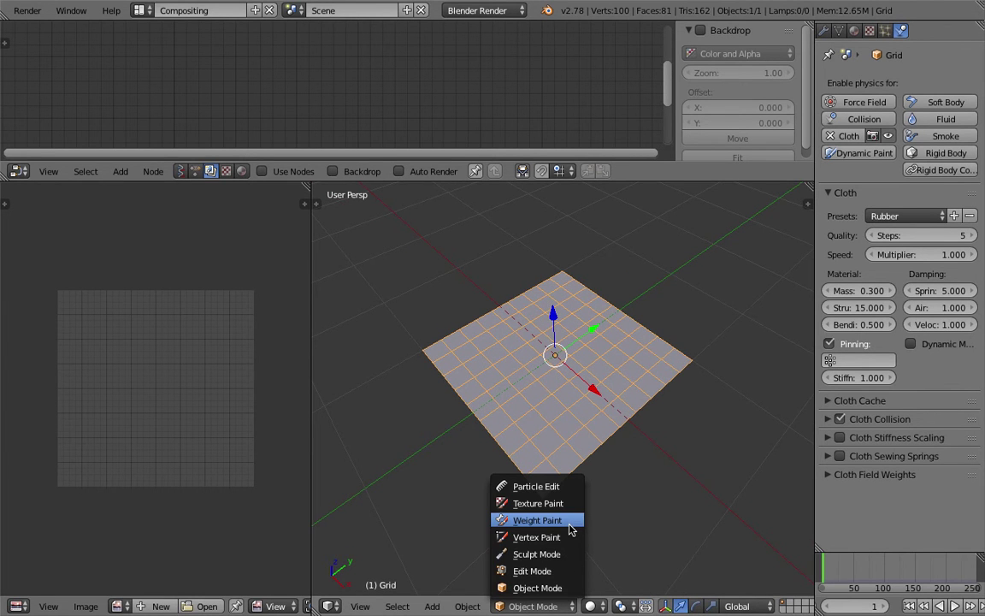
{"action": "left_click", "coordinate": [570, 530]}
{"action": "middle_click_drag", "start_coordinate": [519, 338], "coordinate": [457, 334]}
{"action": "mouse_move", "coordinate": [439, 332]}
{"action": "left_mouse_down"}
{"action": "mouse_move", "coordinate": [597, 265]}
{"action": "mouse_move", "coordinate": [384, 343]}
{"action": "left_mouse_up"}
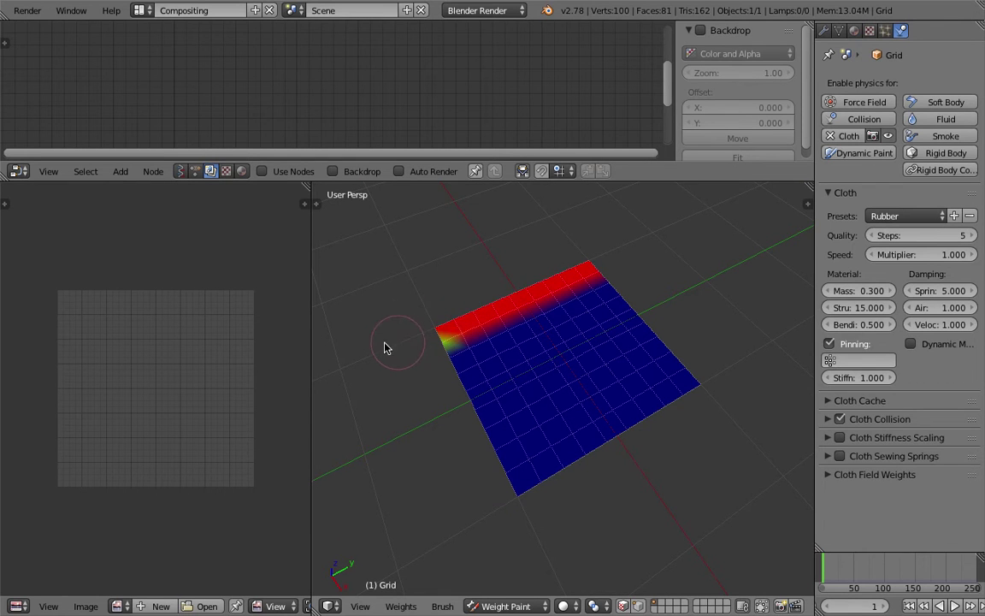
{"action": "middle_click_drag", "start_coordinate": [462, 326], "coordinate": [496, 313]}
{"action": "key", "text": "Tab"}
{"action": "left_click", "coordinate": [368, 320]}
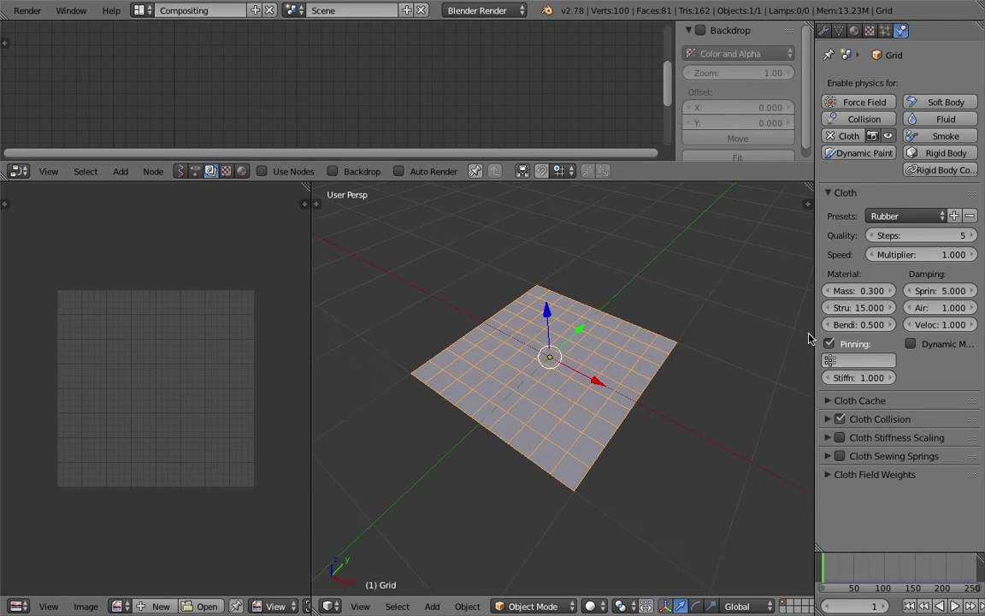
Assign the vertex group Group as the cloth's pinning group and play the simulation from the first frame to test it
{"action": "left_click", "coordinate": [843, 361]}
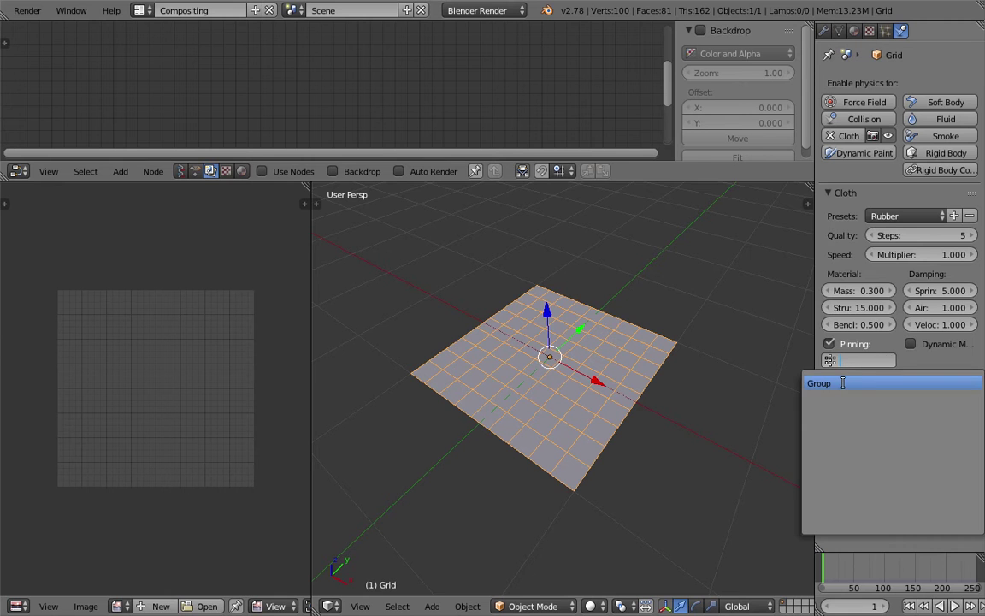
{"action": "left_click", "coordinate": [843, 384]}
{"action": "left_click", "coordinate": [955, 605]}
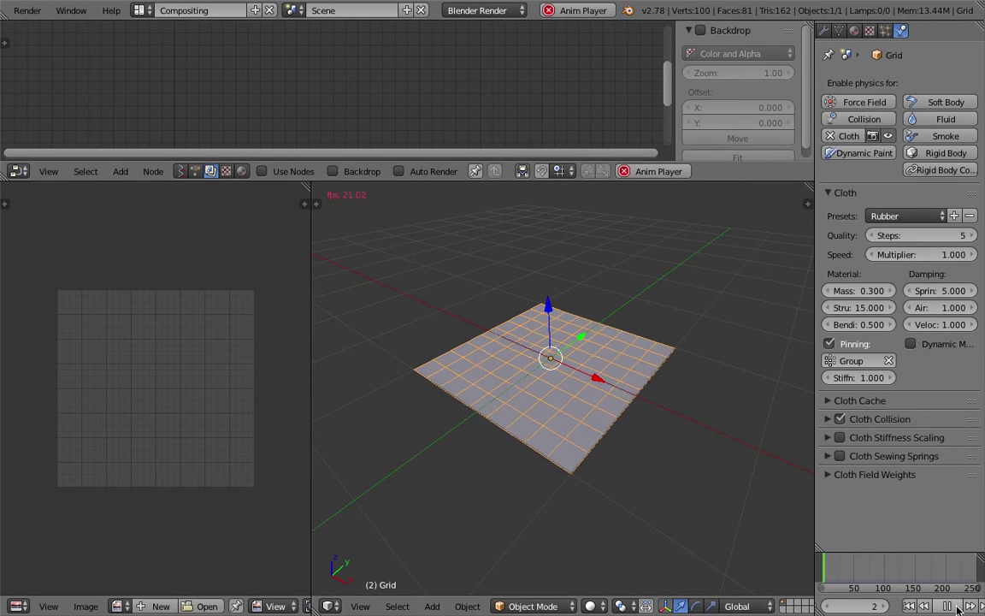
{"action": "middle_click_drag", "start_coordinate": [595, 398], "coordinate": [513, 367]}
{"action": "middle_click_drag", "start_coordinate": [589, 362], "coordinate": [709, 482]}
{"action": "left_click", "coordinate": [909, 605]}
{"action": "left_click", "coordinate": [955, 607]}
{"action": "left_click", "coordinate": [955, 606]}
{"action": "left_click", "coordinate": [954, 606]}
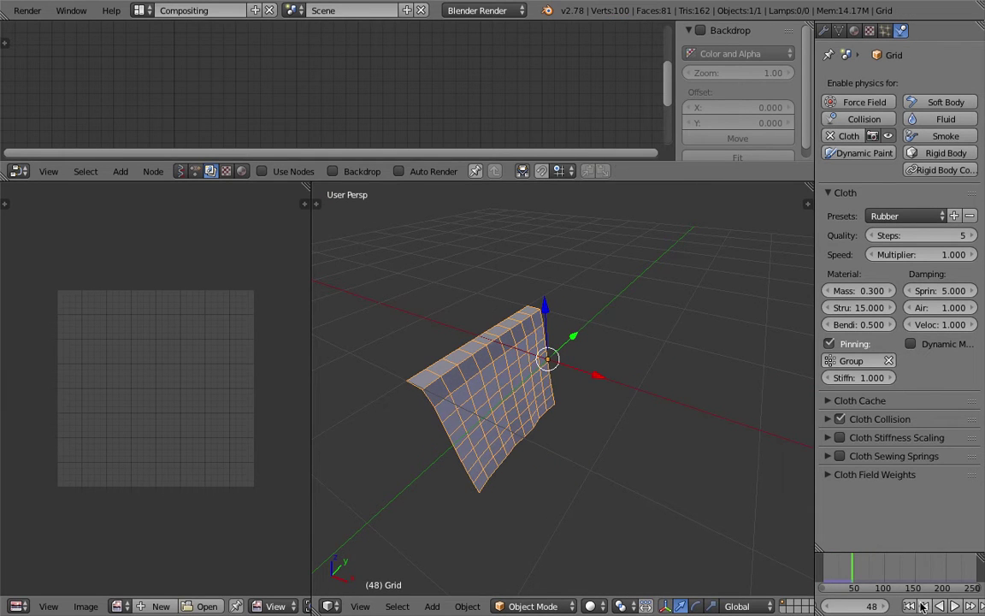
Weight-paint an additional pinned spot near the middle of the grid's edge opposite the pinned one, then return to Object Mode
{"action": "middle_click_drag", "start_coordinate": [599, 370], "coordinate": [531, 393]}
{"action": "key", "text": "Tab"}
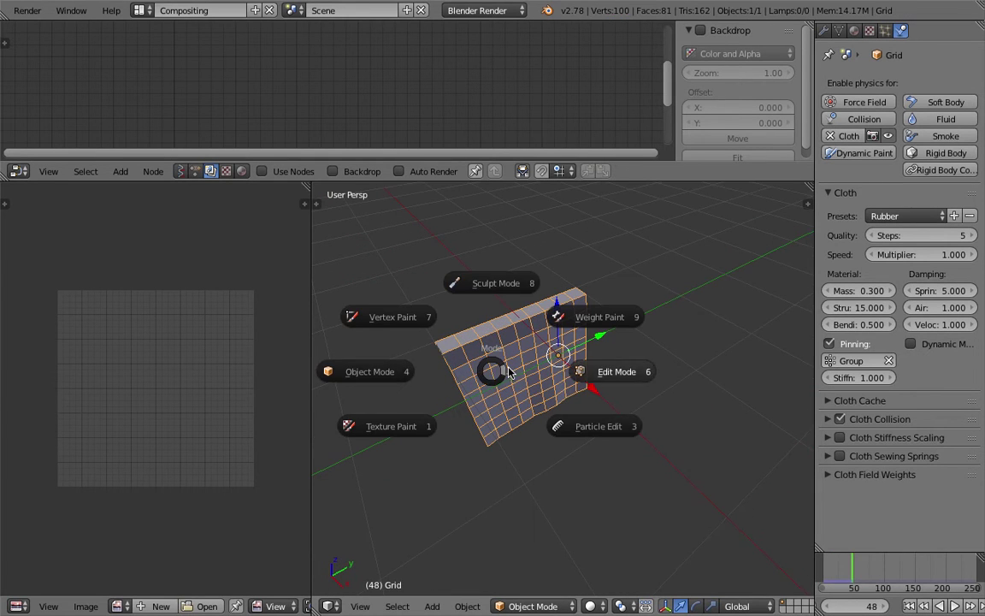
{"action": "left_click", "coordinate": [576, 373]}
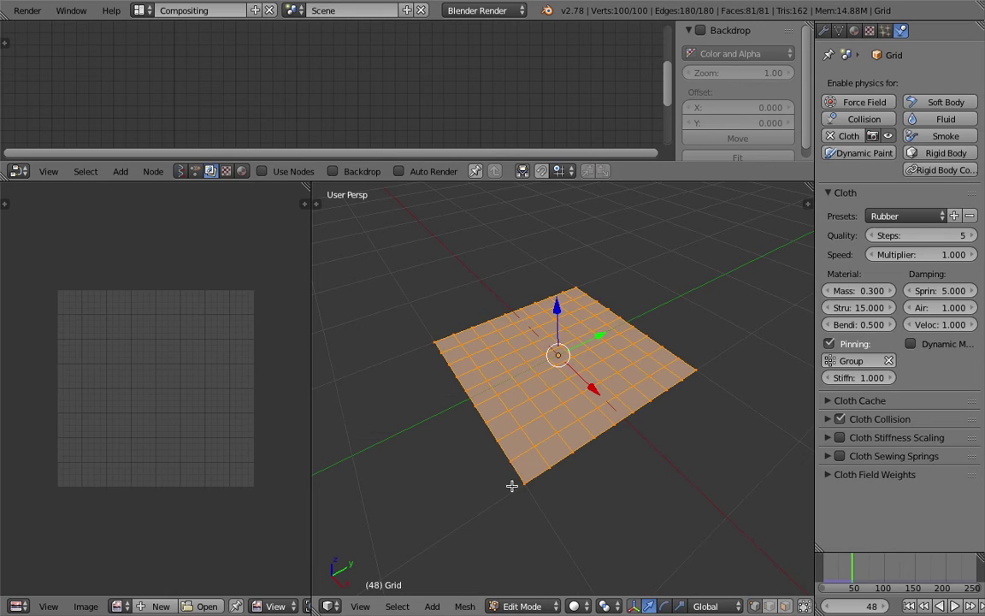
{"action": "left_click", "coordinate": [503, 605]}
{"action": "left_click", "coordinate": [542, 524]}
{"action": "middle_click_drag", "start_coordinate": [472, 419], "coordinate": [542, 395]}
{"action": "mouse_move", "coordinate": [595, 371]}
{"action": "left_mouse_down"}
{"action": "mouse_move", "coordinate": [601, 378]}
{"action": "mouse_move", "coordinate": [589, 376]}
{"action": "left_mouse_up"}
{"action": "middle_click_drag", "start_coordinate": [589, 376], "coordinate": [620, 384]}
{"action": "key", "text": "Tab"}
{"action": "left_click", "coordinate": [565, 388]}
Play the cloth simulation from the first frame to test the added pinned spot, stop it and inspect the draped shape
{"action": "left_click", "coordinate": [922, 608]}
{"action": "left_click", "coordinate": [954, 606]}
{"action": "middle_click_drag", "start_coordinate": [725, 474], "coordinate": [699, 469]}
{"action": "left_click", "coordinate": [946, 604]}
{"action": "left_click", "coordinate": [909, 607]}
{"action": "left_click", "coordinate": [955, 605]}
{"action": "middle_click_drag", "start_coordinate": [600, 386], "coordinate": [638, 393]}
{"action": "left_click", "coordinate": [948, 607]}
{"action": "middle_click_drag", "start_coordinate": [559, 380], "coordinate": [475, 422]}
{"action": "middle_click_drag", "start_coordinate": [622, 393], "coordinate": [596, 279]}
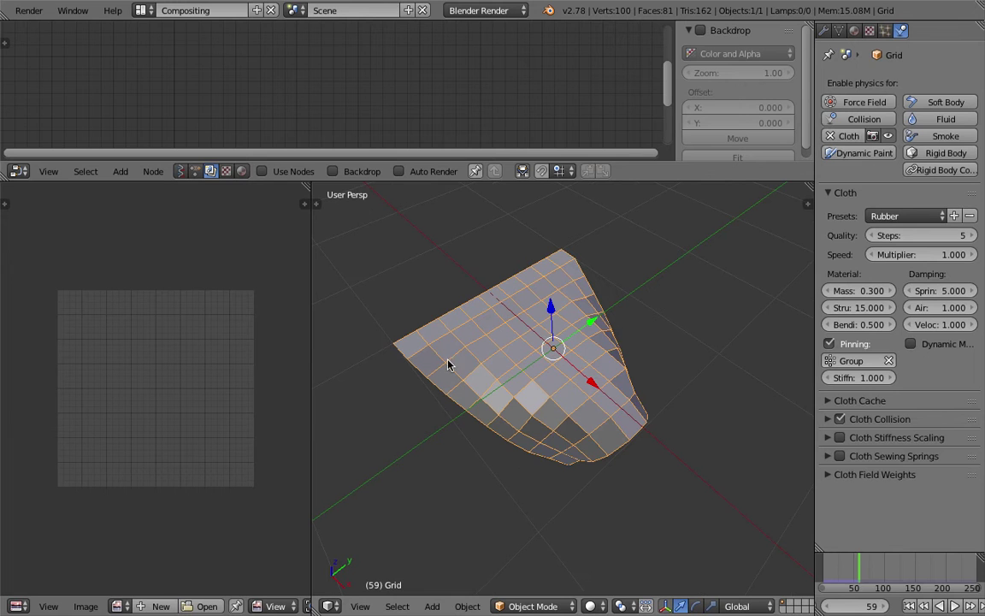
{"action": "middle_click_drag", "start_coordinate": [646, 423], "coordinate": [577, 410]}
{"action": "middle_click_drag", "start_coordinate": [515, 322], "coordinate": [521, 295]}
{"action": "middle_click_drag", "start_coordinate": [591, 346], "coordinate": [703, 433]}
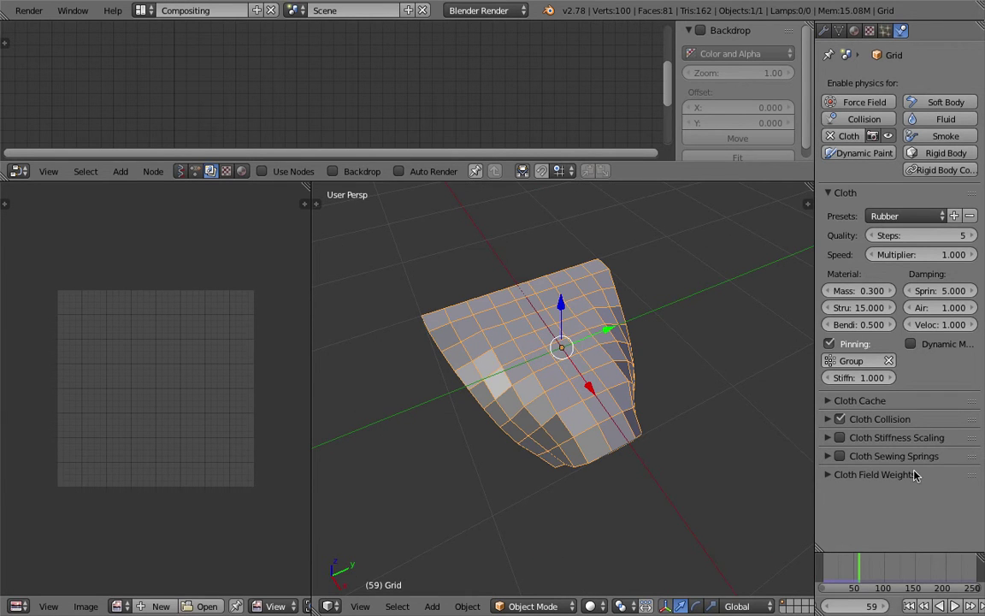
Delete only the faces of the whole grid, keeping its vertices and edges, and return to Object Mode
{"action": "left_click_drag", "start_coordinate": [813, 270], "coordinate": [794, 273]}
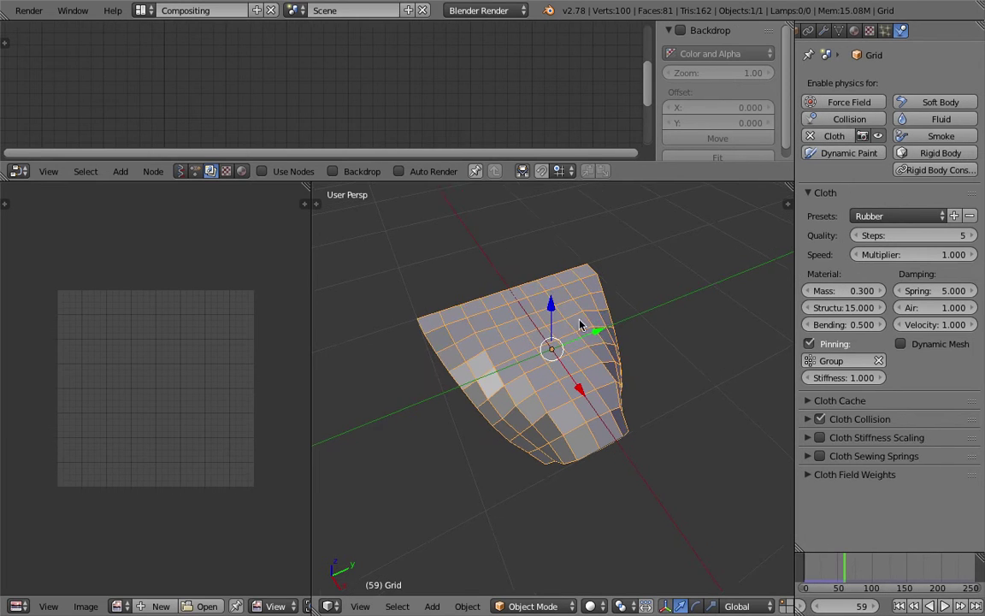
{"action": "middle_click_drag", "start_coordinate": [666, 314], "coordinate": [560, 339]}
{"action": "key", "text": "Tab"}
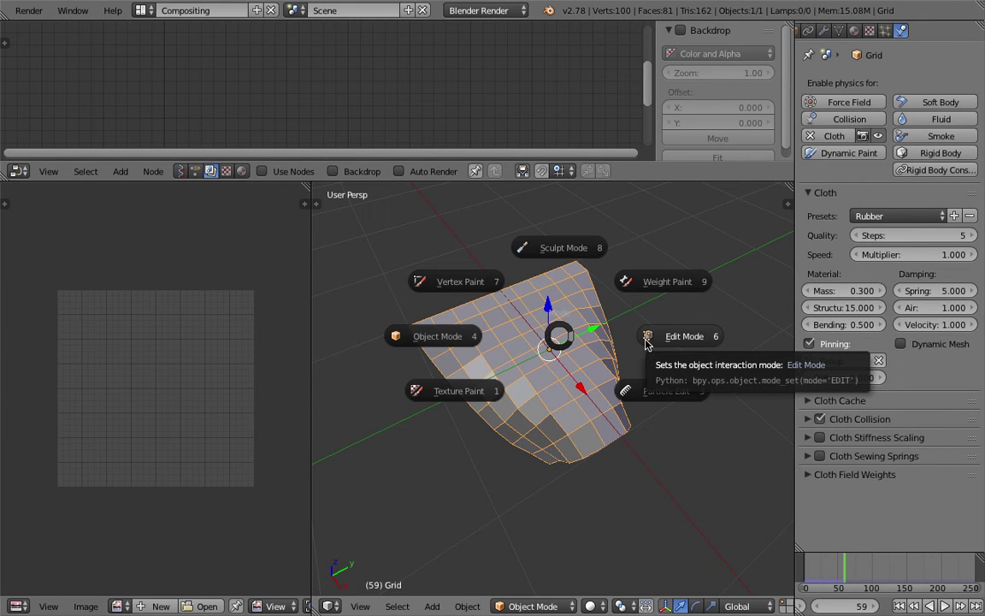
{"action": "left_click", "coordinate": [645, 342]}
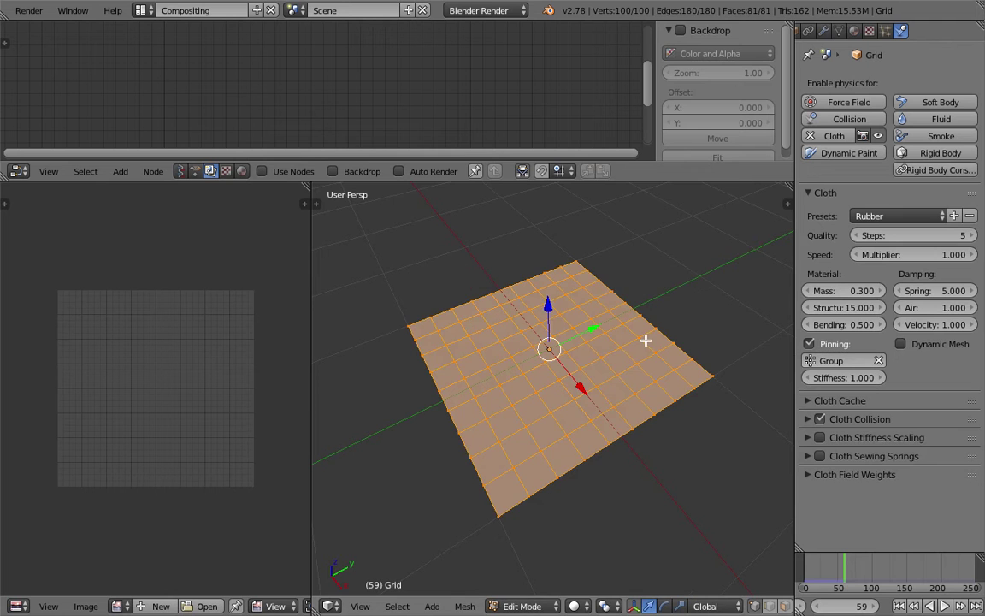
{"action": "middle_click_drag", "start_coordinate": [572, 337], "coordinate": [546, 341]}
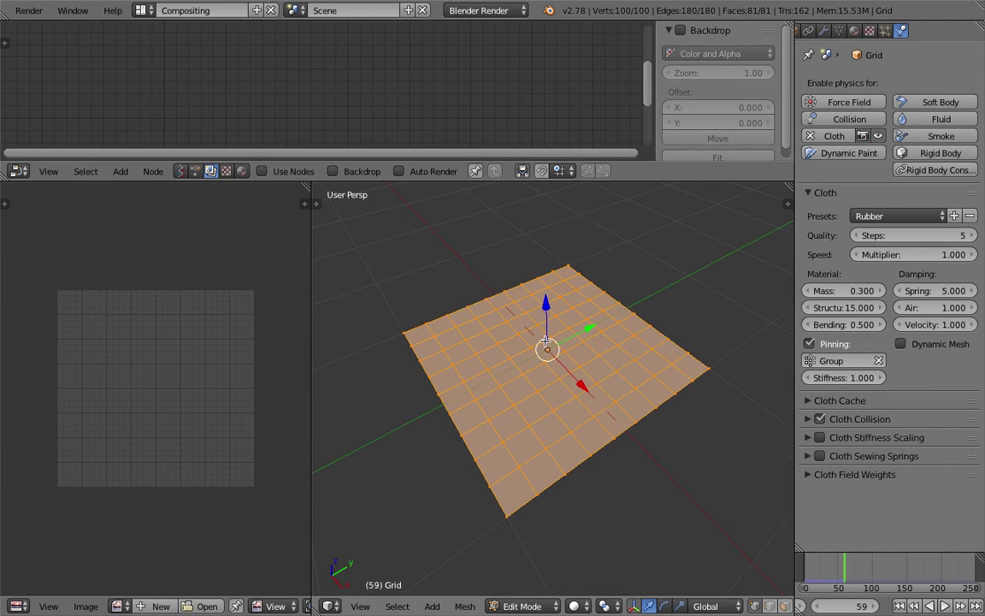
{"action": "key", "text": "ctrl+Tab"}
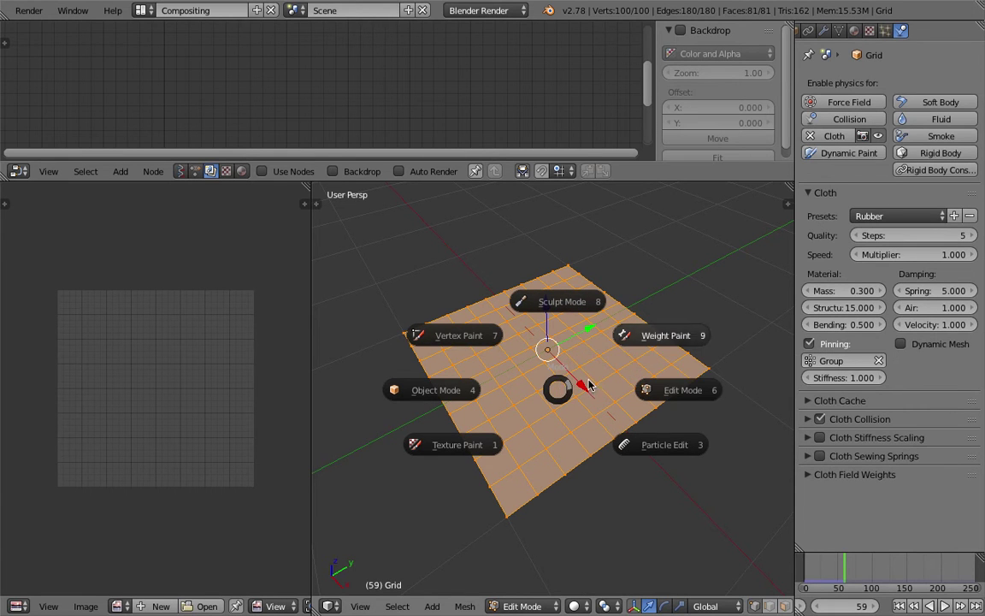
{"action": "left_click", "coordinate": [633, 385]}
{"action": "middle_click_drag", "start_coordinate": [575, 496], "coordinate": [585, 499]}
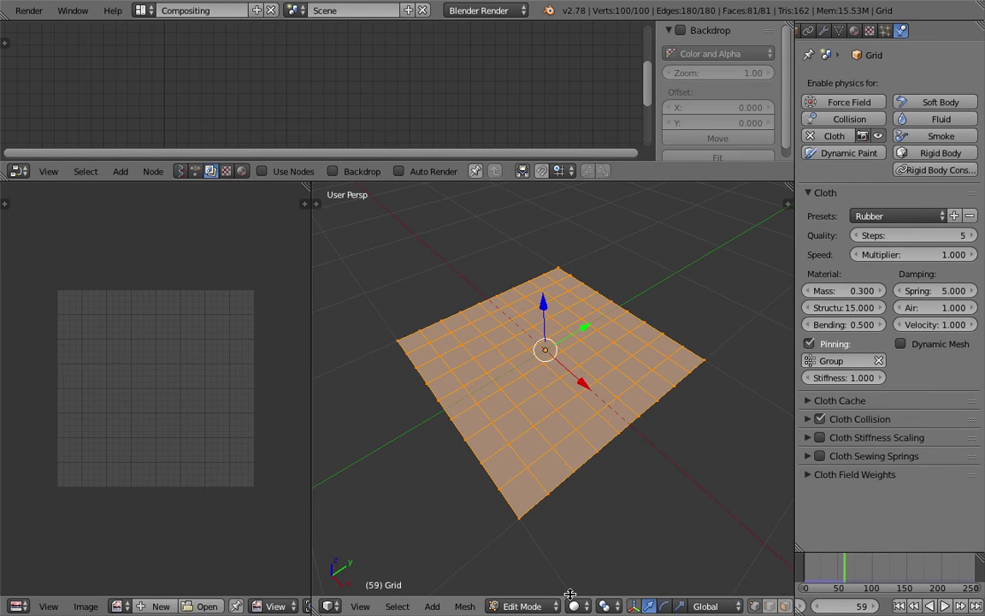
{"action": "key", "text": "x"}
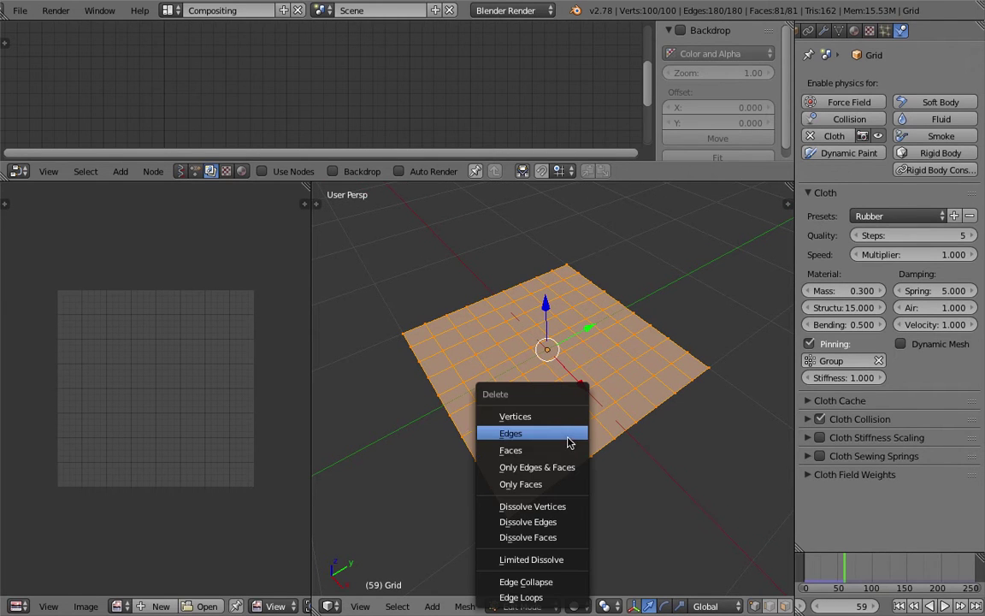
{"action": "left_click", "coordinate": [504, 483]}
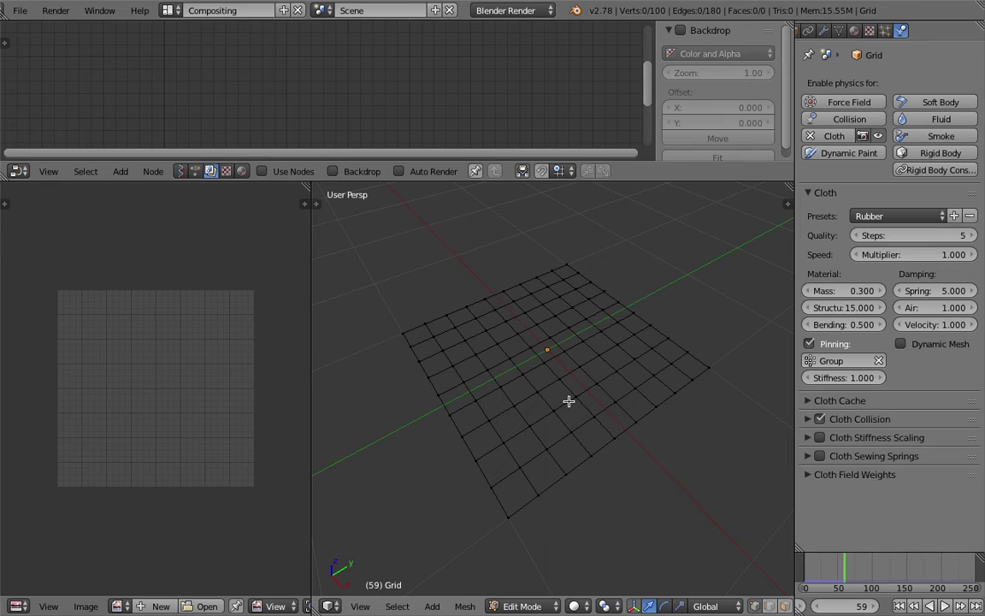
{"action": "key", "text": "Tab"}
{"action": "key", "text": "Tab"}
{"action": "left_click", "coordinate": [480, 399]}
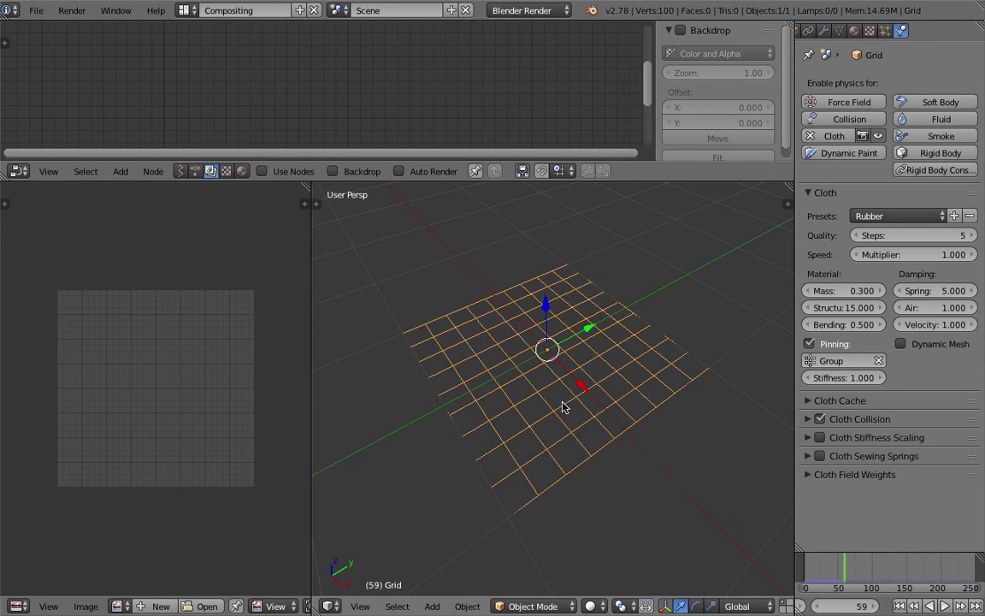
Play the cloth simulation of the faceless grid from the first frame, stop it and inspect the wire mesh
{"action": "middle_click_drag", "start_coordinate": [513, 400], "coordinate": [626, 400]}
{"action": "left_click", "coordinate": [899, 605]}
{"action": "left_click", "coordinate": [945, 606]}
{"action": "middle_click_drag", "start_coordinate": [765, 496], "coordinate": [684, 421]}
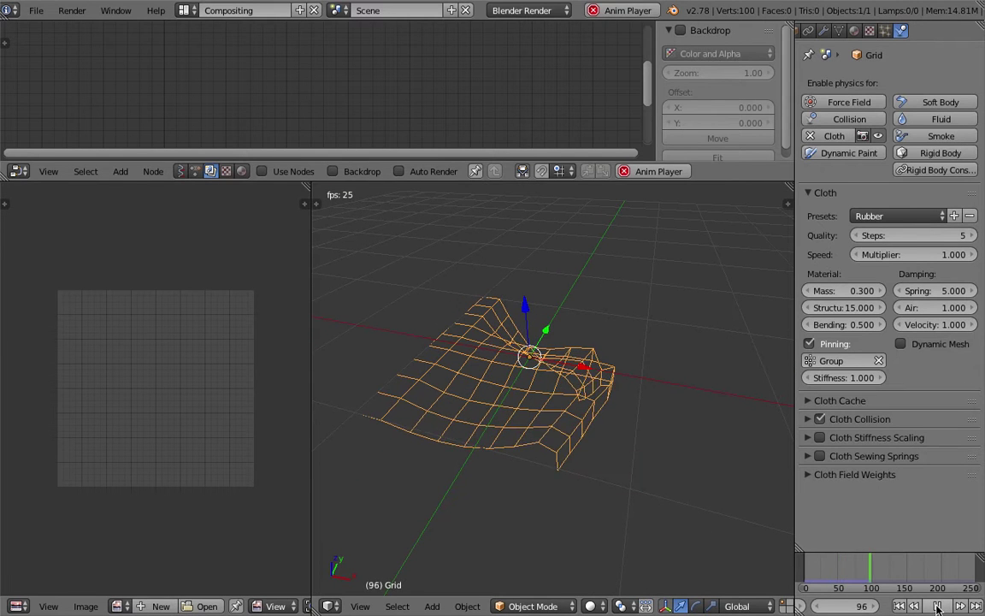
{"action": "left_click", "coordinate": [936, 606]}
{"action": "middle_click_drag", "start_coordinate": [576, 412], "coordinate": [531, 392]}
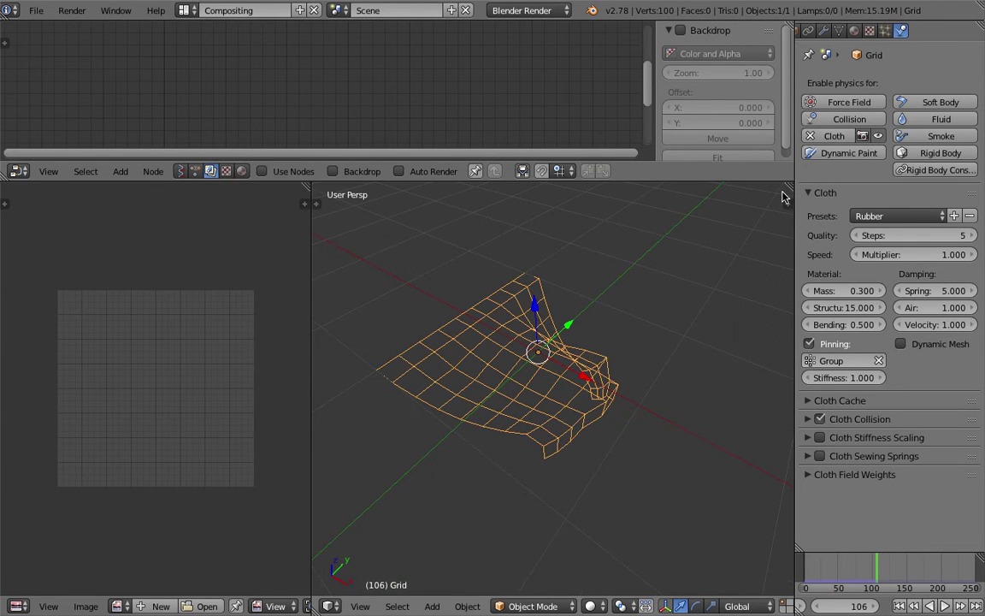
Widen the Properties editor and extend the 3D View over the image editor, then check the available cloth presets
{"action": "left_click_drag", "start_coordinate": [792, 195], "coordinate": [725, 193]}
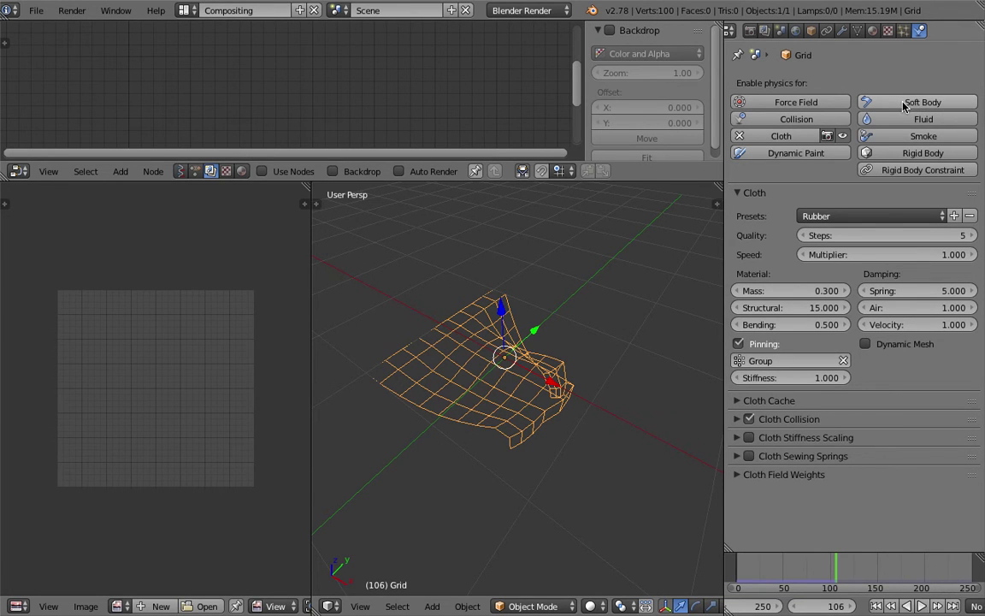
{"action": "middle_click_drag", "start_coordinate": [637, 298], "coordinate": [534, 359]}
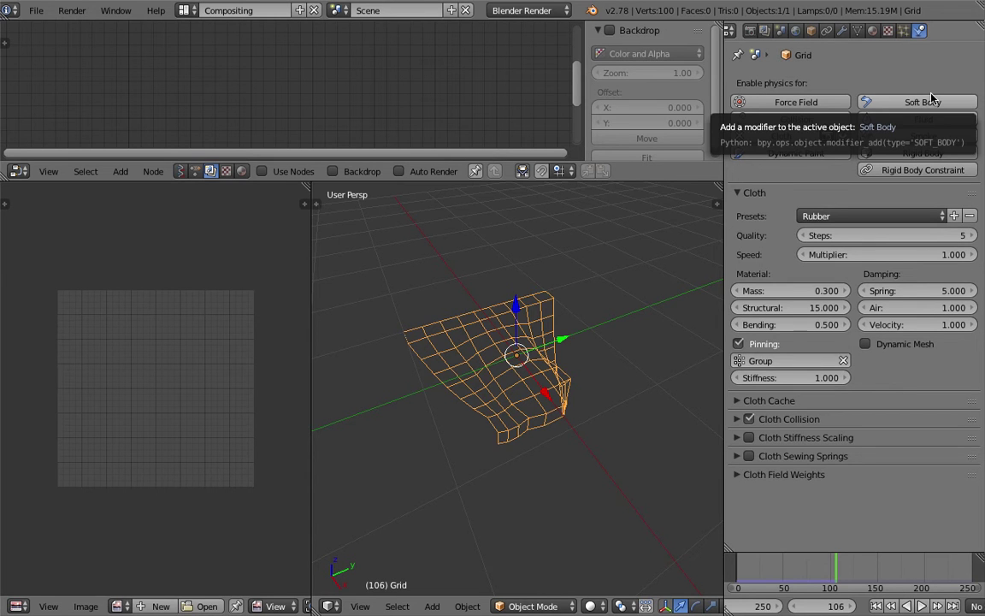
{"action": "middle_click_drag", "start_coordinate": [457, 267], "coordinate": [424, 266]}
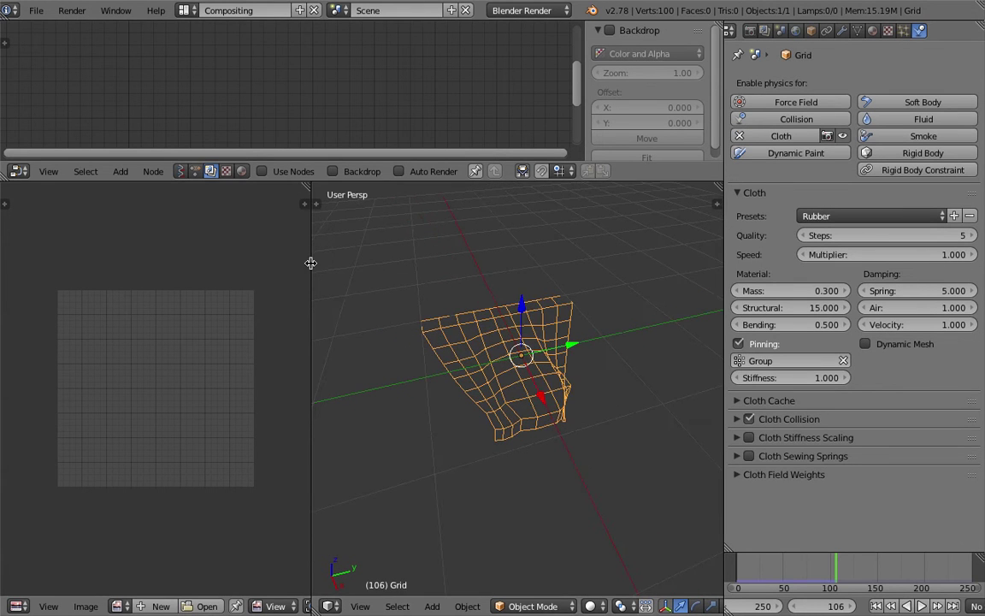
{"action": "left_click_drag", "start_coordinate": [311, 262], "coordinate": [274, 264]}
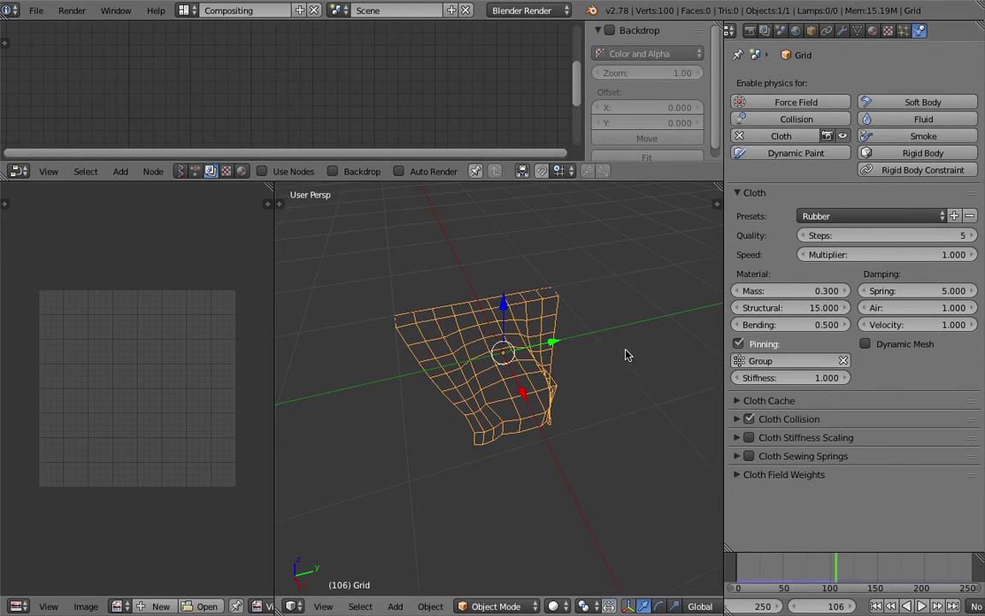
{"action": "middle_click_drag", "start_coordinate": [626, 354], "coordinate": [611, 352]}
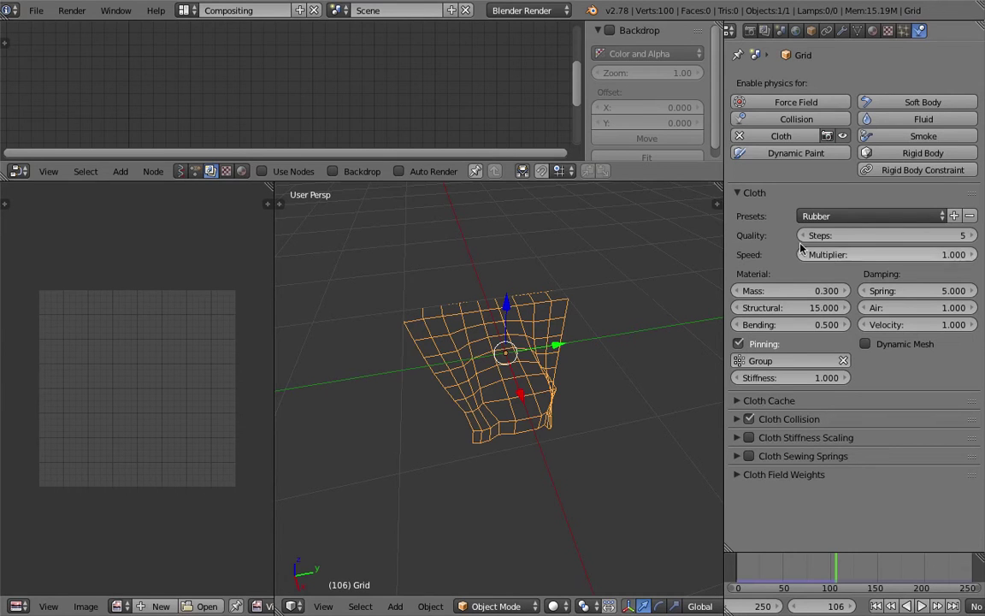
{"action": "left_click", "coordinate": [808, 218]}
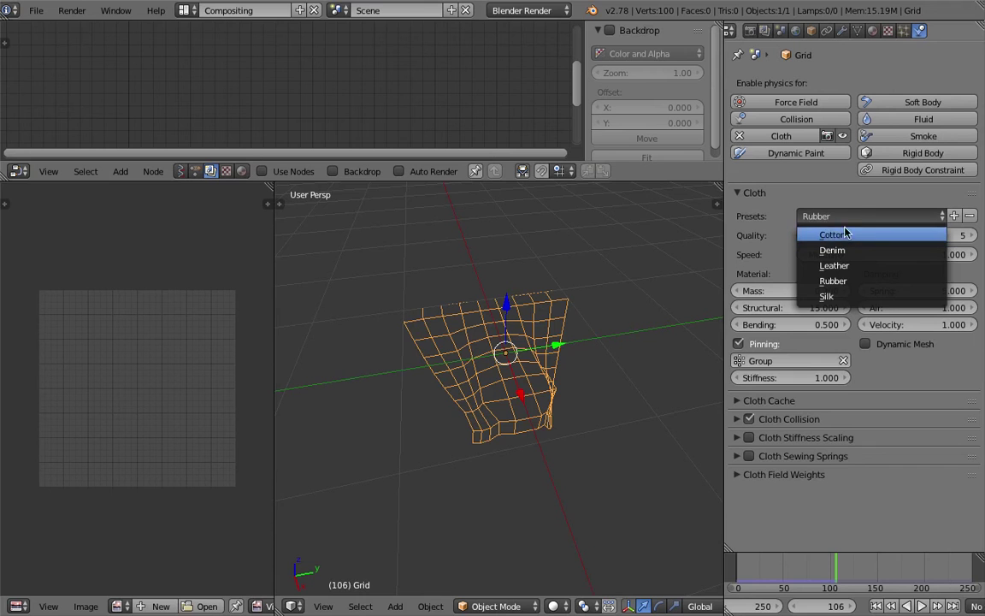
{"action": "left_click", "coordinate": [610, 251]}
Delete the grid object from the scene
{"action": "middle_click_drag", "start_coordinate": [603, 254], "coordinate": [566, 274]}
{"action": "key", "text": "x"}
{"action": "left_click", "coordinate": [556, 298]}
{"action": "middle_click_drag", "start_coordinate": [501, 340], "coordinate": [571, 310]}
{"action": "scroll", "coordinate": [593, 324], "scroll_direction": "down", "scroll_amount": 4}
Enlarge the node editor, switch it to Sverchok nodes and create a new node tree
{"action": "left_click_drag", "start_coordinate": [368, 182], "coordinate": [366, 246]}
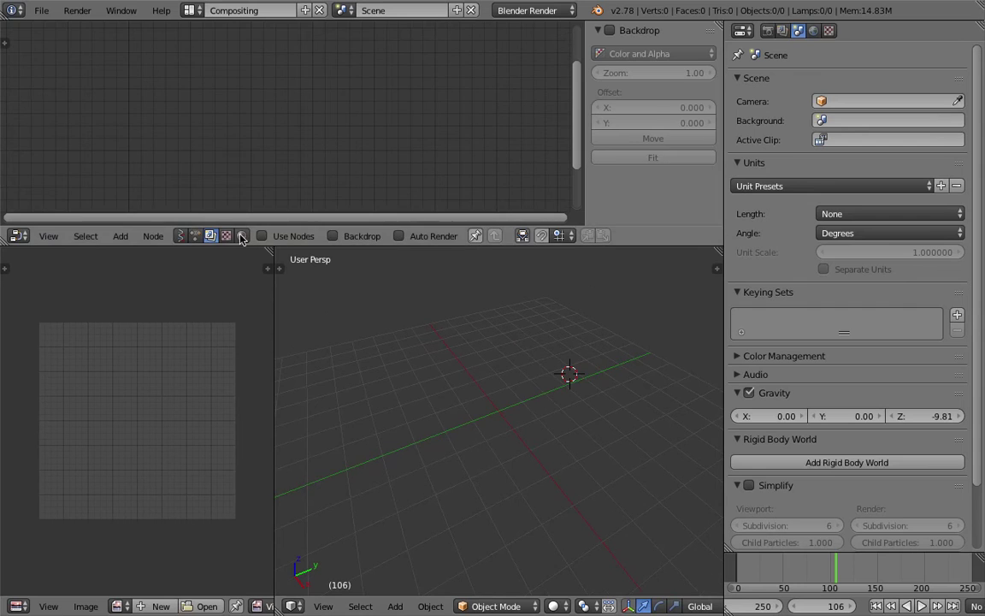
{"action": "left_click", "coordinate": [182, 236]}
{"action": "left_click", "coordinate": [295, 238]}
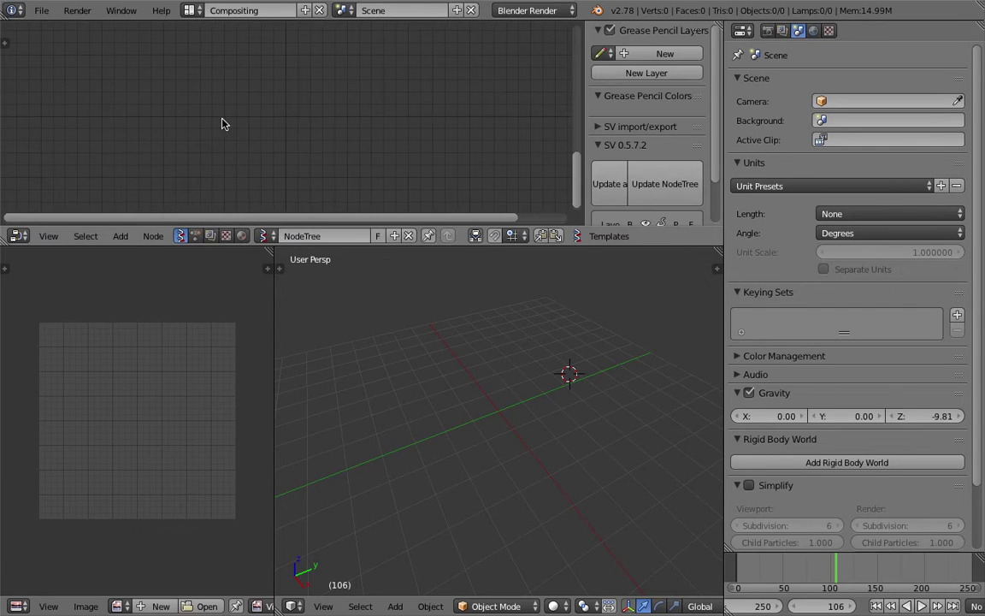
{"action": "key", "text": "space"}
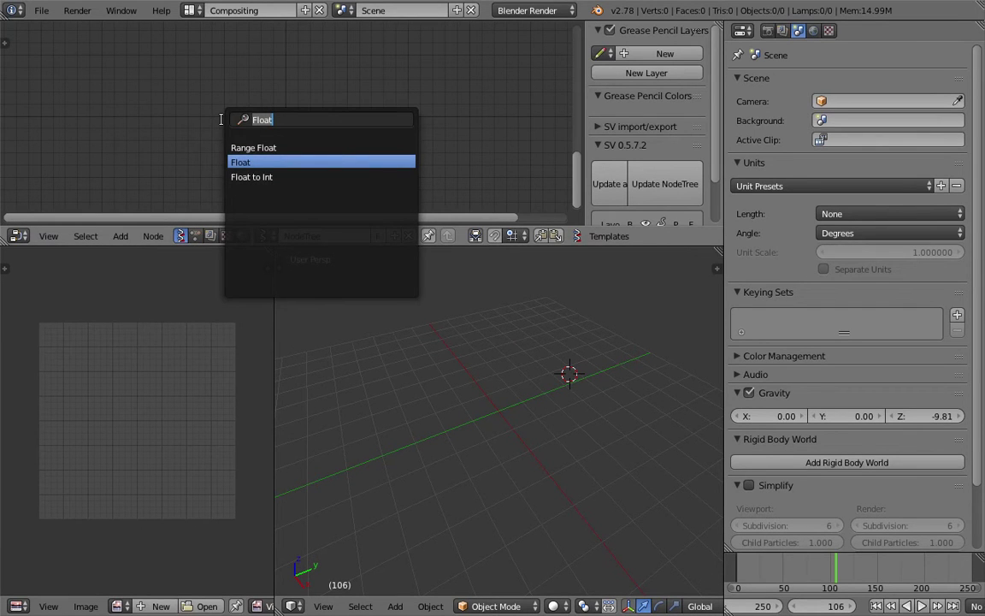
{"action": "type", "text": "cy"}
{"action": "left_click", "coordinate": [528, 292]}
Widen the 3D View by narrowing the neighbouring image editor
{"action": "middle_click_drag", "start_coordinate": [493, 381], "coordinate": [560, 386]}
{"action": "left_click_drag", "start_coordinate": [274, 284], "coordinate": [185, 301]}
{"action": "middle_click_drag", "start_coordinate": [332, 382], "coordinate": [434, 409]}
{"action": "left_click", "coordinate": [424, 415]}
Sketch a rough spiderweb of concentric rings and radial lines in the 3D View with Grease Pencil
{"action": "left_click_drag", "start_coordinate": [443, 400], "coordinate": [469, 417]}
{"action": "left_click_drag", "start_coordinate": [403, 396], "coordinate": [506, 400]}
{"action": "mouse_move", "coordinate": [403, 356]}
{"action": "left_mouse_down"}
{"action": "mouse_move", "coordinate": [374, 451]}
{"action": "mouse_move", "coordinate": [539, 450]}
{"action": "mouse_move", "coordinate": [466, 351]}
{"action": "left_mouse_up"}
{"action": "mouse_move", "coordinate": [341, 368]}
{"action": "left_mouse_down"}
{"action": "mouse_move", "coordinate": [557, 511]}
{"action": "mouse_move", "coordinate": [434, 312]}
{"action": "mouse_move", "coordinate": [347, 330]}
{"action": "left_mouse_up"}
{"action": "left_click_drag", "start_coordinate": [259, 475], "coordinate": [654, 355]}
{"action": "left_click_drag", "start_coordinate": [414, 274], "coordinate": [483, 520]}
{"action": "mouse_move", "coordinate": [381, 531]}
{"action": "left_mouse_down"}
{"action": "mouse_move", "coordinate": [499, 383]}
{"action": "mouse_move", "coordinate": [478, 313]}
{"action": "left_mouse_up"}
{"action": "left_click_drag", "start_coordinate": [275, 344], "coordinate": [643, 515]}
{"action": "left_click_drag", "start_coordinate": [480, 419], "coordinate": [699, 440]}
{"action": "left_click_drag", "start_coordinate": [498, 387], "coordinate": [562, 322]}
{"action": "left_click_drag", "start_coordinate": [465, 368], "coordinate": [456, 280]}
{"action": "left_click_drag", "start_coordinate": [417, 384], "coordinate": [347, 341]}
{"action": "left_click_drag", "start_coordinate": [411, 427], "coordinate": [282, 433]}
{"action": "left_click_drag", "start_coordinate": [491, 432], "coordinate": [405, 489]}
{"action": "mouse_move", "coordinate": [513, 301]}
{"action": "middle_mouse_down"}
{"action": "mouse_move", "coordinate": [505, 385]}
{"action": "mouse_move", "coordinate": [532, 405]}
{"action": "mouse_move", "coordinate": [488, 448]}
{"action": "middle_mouse_up"}
{"action": "scroll", "coordinate": [487, 443], "scroll_direction": "down", "scroll_amount": 2}
Show the 3D View's properties and delete the Grease Pencil layer holding the spiderweb sketch
{"action": "left_click", "coordinate": [719, 269]}
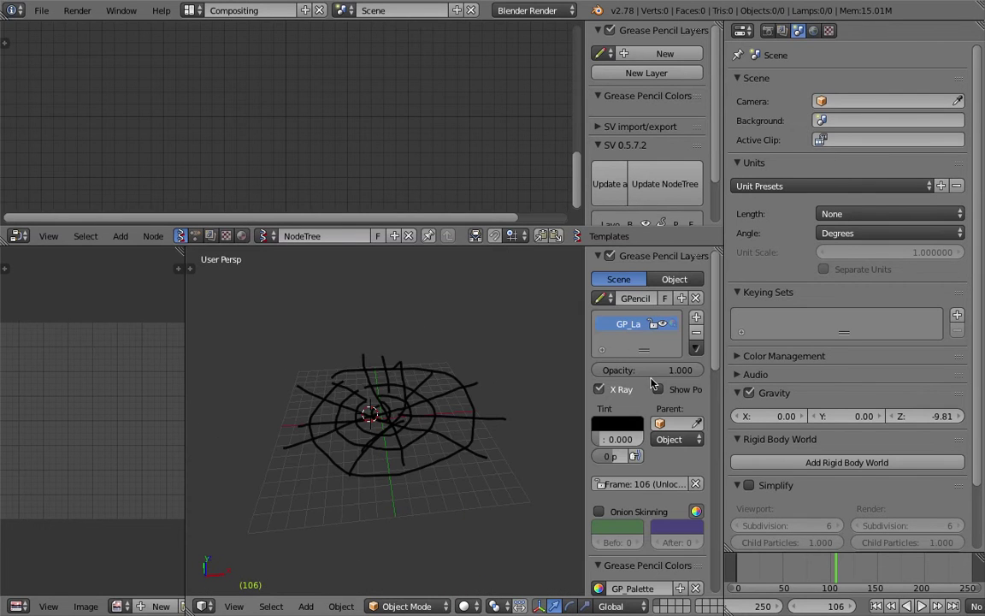
{"action": "left_click", "coordinate": [696, 333]}
{"action": "middle_click_drag", "start_coordinate": [447, 352], "coordinate": [371, 370]}
Add a Cylinder node to the node tree and place it in the editor
{"action": "key", "text": "shift+a"}
{"action": "left_click", "coordinate": [200, 111]}
{"action": "type", "text": "cy"}
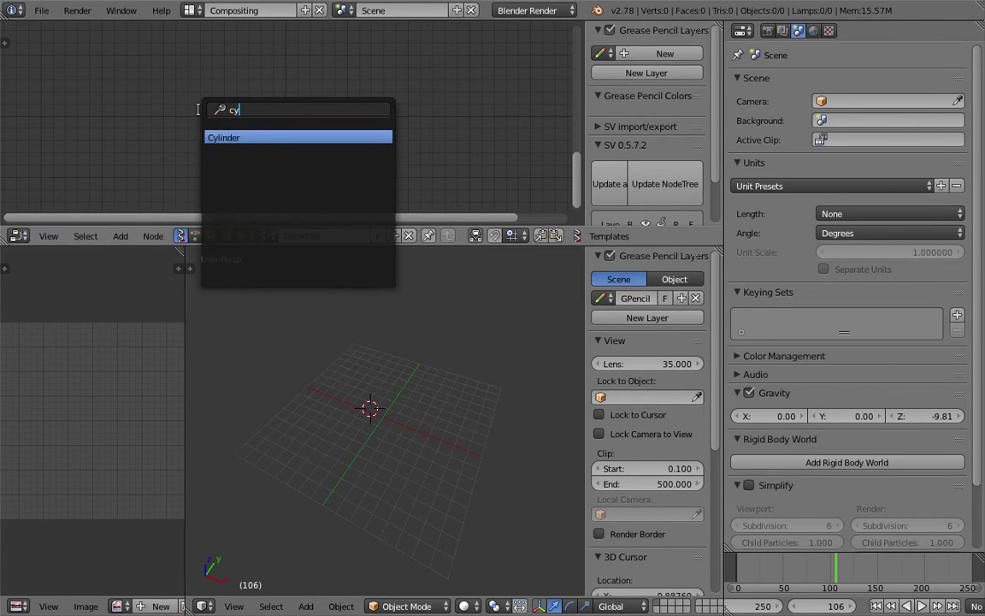
{"action": "key", "text": "Return"}
{"action": "left_click", "coordinate": [180, 72]}
Add a Viewer Draw node and connect the Cylinder's Vertices and Polygons outputs to its vertices and edg_pol inputs
{"action": "key", "text": "shift+a"}
{"action": "left_click", "coordinate": [418, 107]}
{"action": "type", "text": "view"}
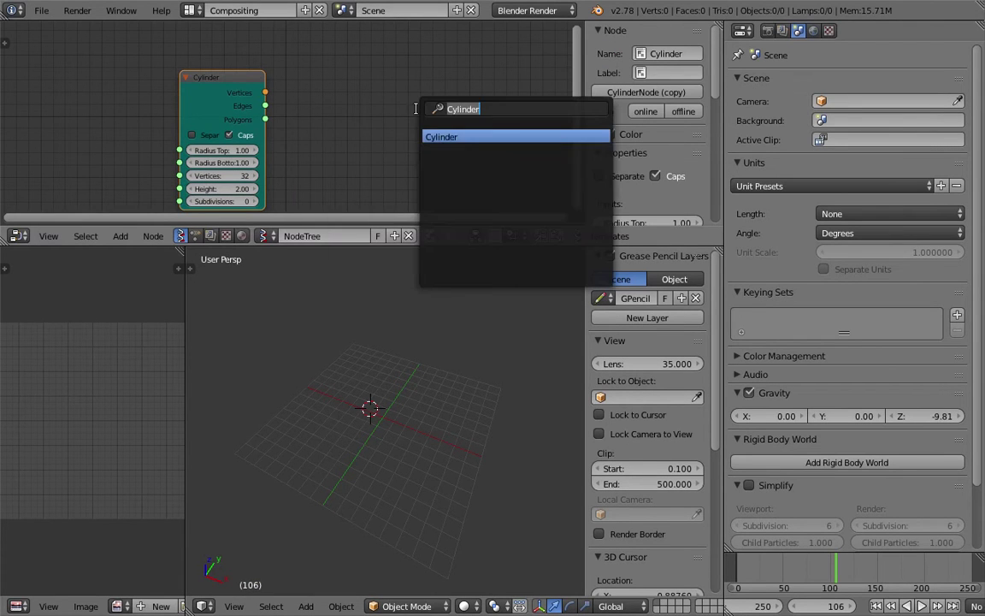
{"action": "key", "text": "Return"}
{"action": "left_click", "coordinate": [377, 57]}
{"action": "key", "text": "ctrl+s"}
{"action": "left_click", "coordinate": [377, 57]}
{"action": "mouse_move", "coordinate": [266, 95]}
{"action": "left_mouse_down"}
{"action": "mouse_move", "coordinate": [346, 101]}
{"action": "mouse_move", "coordinate": [376, 148]}
{"action": "left_mouse_up"}
{"action": "mouse_move", "coordinate": [265, 119]}
{"action": "left_mouse_down"}
{"action": "mouse_move", "coordinate": [363, 130]}
{"action": "mouse_move", "coordinate": [350, 147]}
{"action": "mouse_move", "coordinate": [376, 161]}
{"action": "left_mouse_up"}
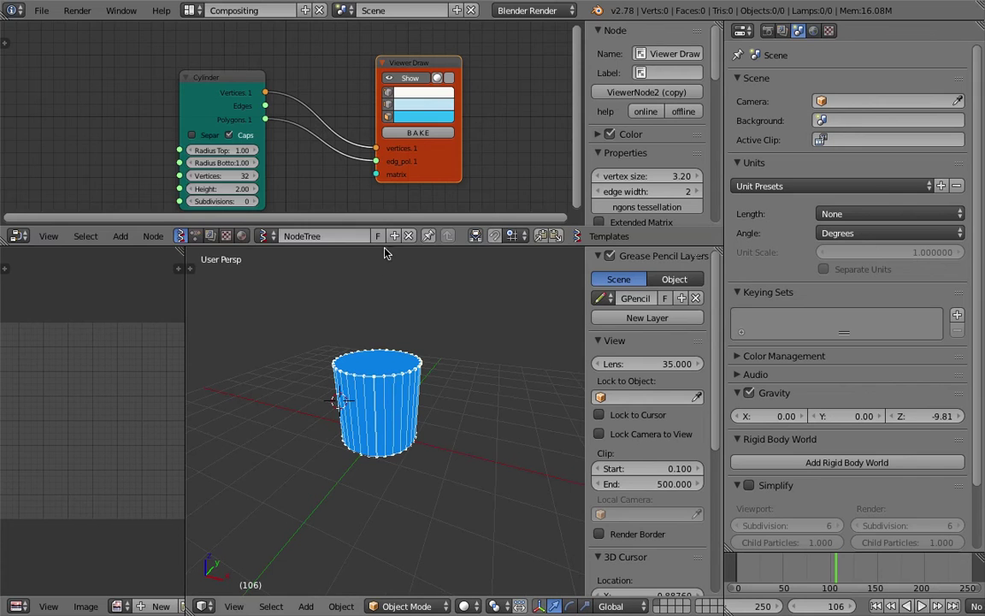
Enlarge the node editor and set the Cylinder node's Vertices to 14
{"action": "left_click_drag", "start_coordinate": [384, 247], "coordinate": [382, 320]}
{"action": "middle_click_drag", "start_coordinate": [271, 232], "coordinate": [275, 213]}
{"action": "left_click_drag", "start_coordinate": [220, 194], "coordinate": [201, 194]}
{"action": "middle_click_drag", "start_coordinate": [295, 455], "coordinate": [319, 437]}
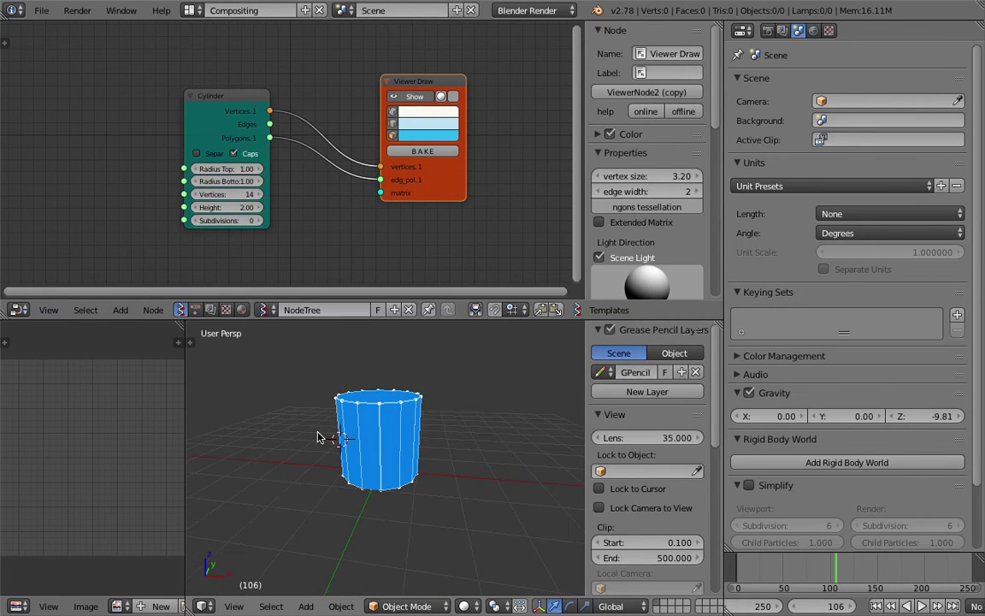
{"action": "scroll", "coordinate": [346, 373], "scroll_direction": "up", "scroll_amount": 1}
{"action": "left_click", "coordinate": [276, 374]}
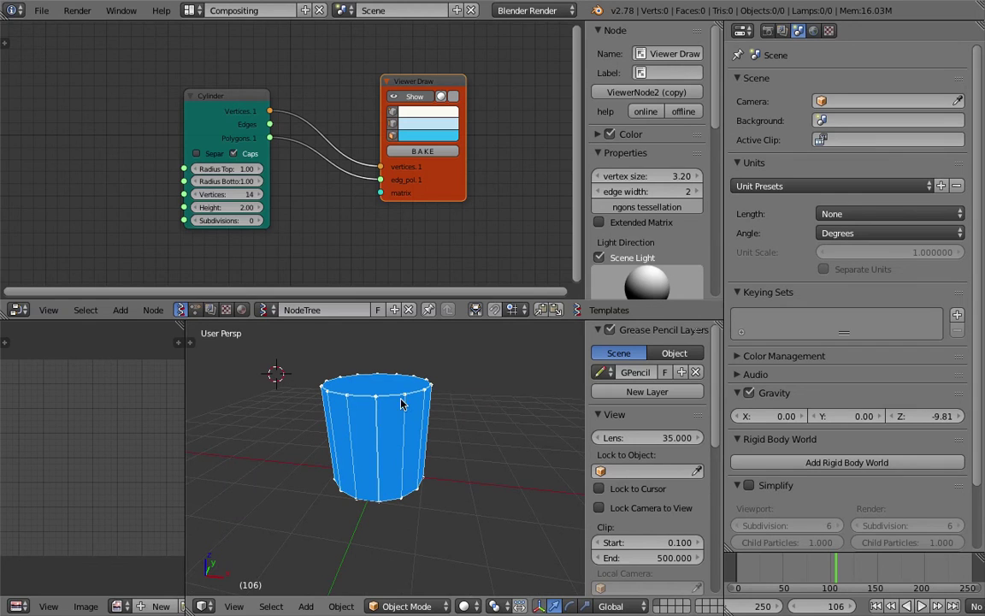
Set the Cylinder node's Subdivisions to 5
{"action": "left_click_drag", "start_coordinate": [240, 207], "coordinate": [257, 220]}
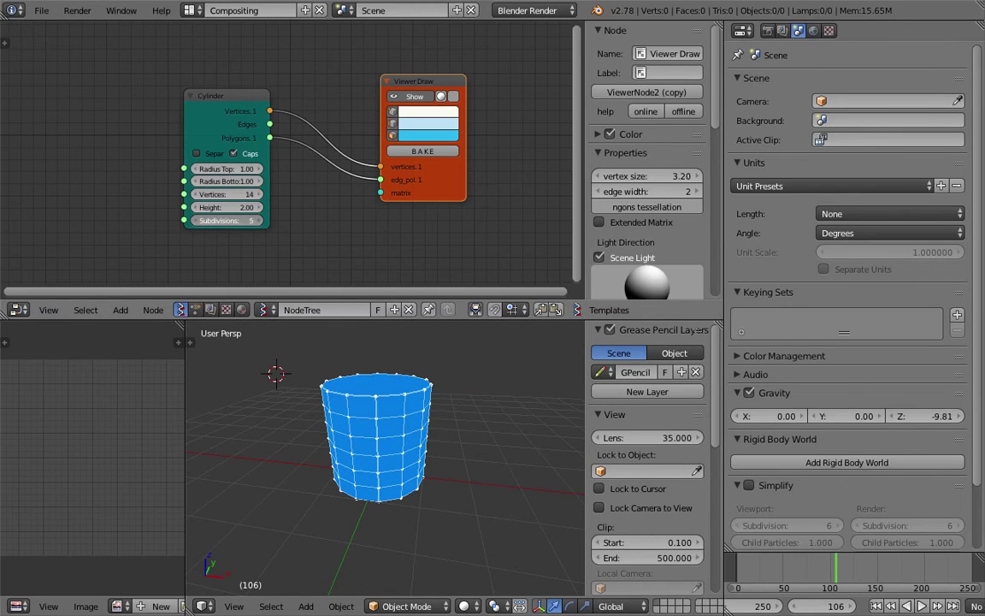
{"action": "mouse_move", "coordinate": [376, 453]}
{"action": "middle_mouse_down"}
{"action": "mouse_move", "coordinate": [484, 408]}
{"action": "mouse_move", "coordinate": [436, 475]}
{"action": "middle_mouse_up"}
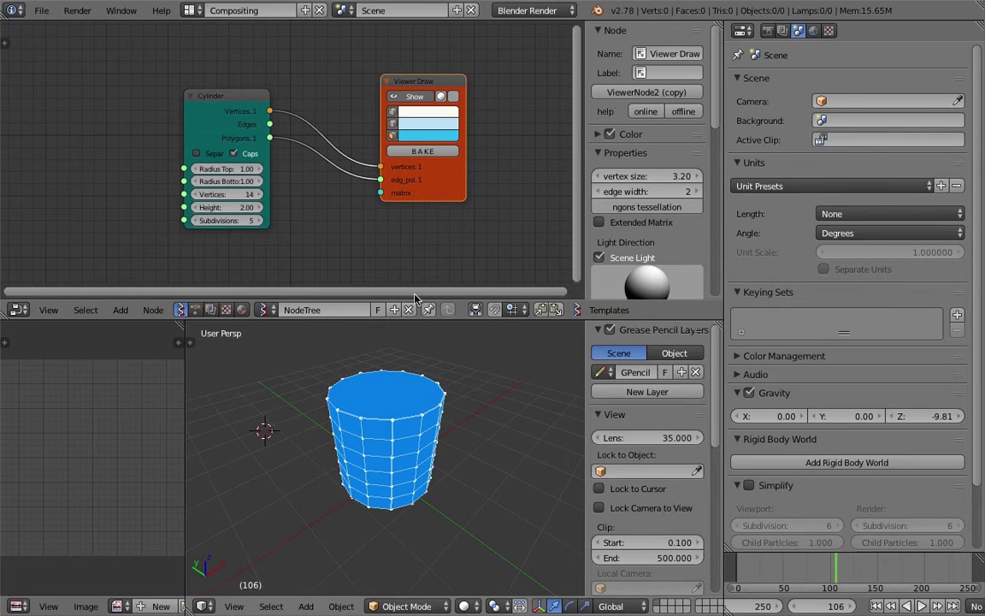
{"action": "left_click", "coordinate": [404, 97]}
{"action": "left_click", "coordinate": [399, 96]}
Hide the node editor's properties region and connect the Cylinder's Edges output to edg_pol in place of Polygons
{"action": "left_click_drag", "start_coordinate": [431, 88], "coordinate": [438, 82]}
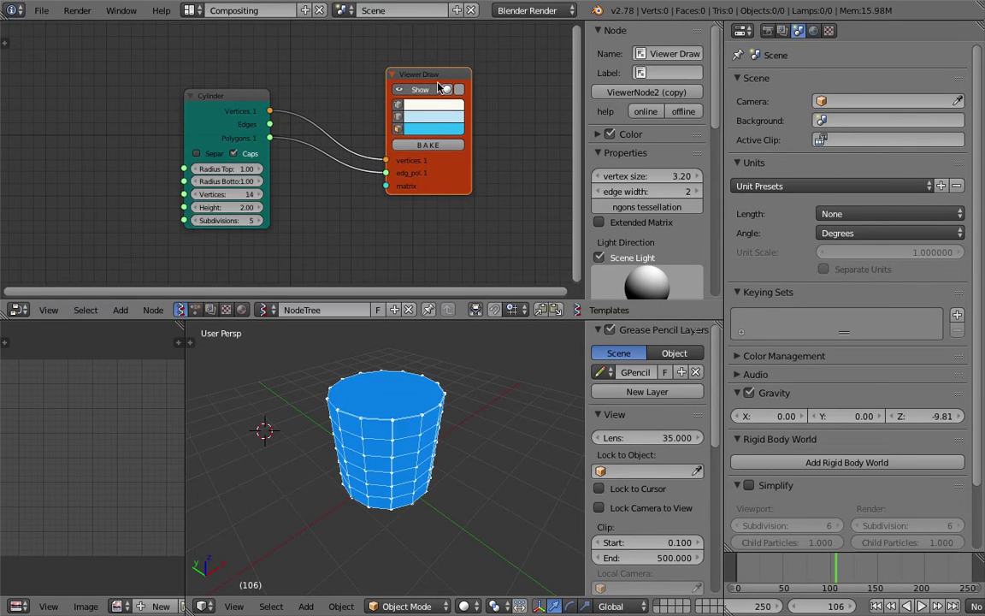
{"action": "key", "text": "n"}
{"action": "middle_click_drag", "start_coordinate": [342, 134], "coordinate": [307, 126]}
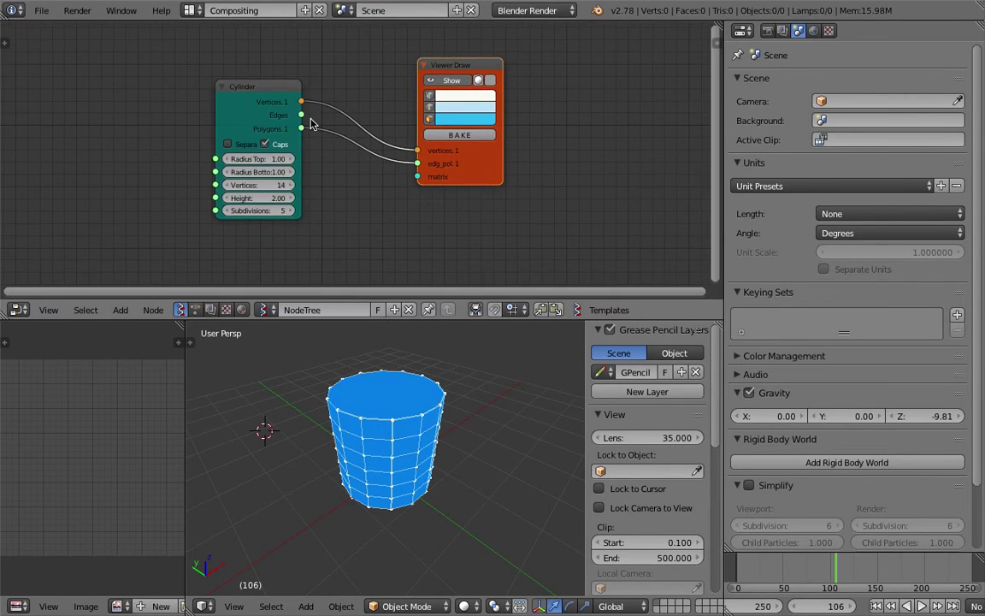
{"action": "left_click_drag", "start_coordinate": [303, 115], "coordinate": [418, 164]}
{"action": "mouse_move", "coordinate": [492, 427]}
{"action": "middle_mouse_down"}
{"action": "mouse_move", "coordinate": [563, 367]}
{"action": "mouse_move", "coordinate": [405, 455]}
{"action": "mouse_move", "coordinate": [348, 359]}
{"action": "mouse_move", "coordinate": [412, 409]}
{"action": "middle_mouse_up"}
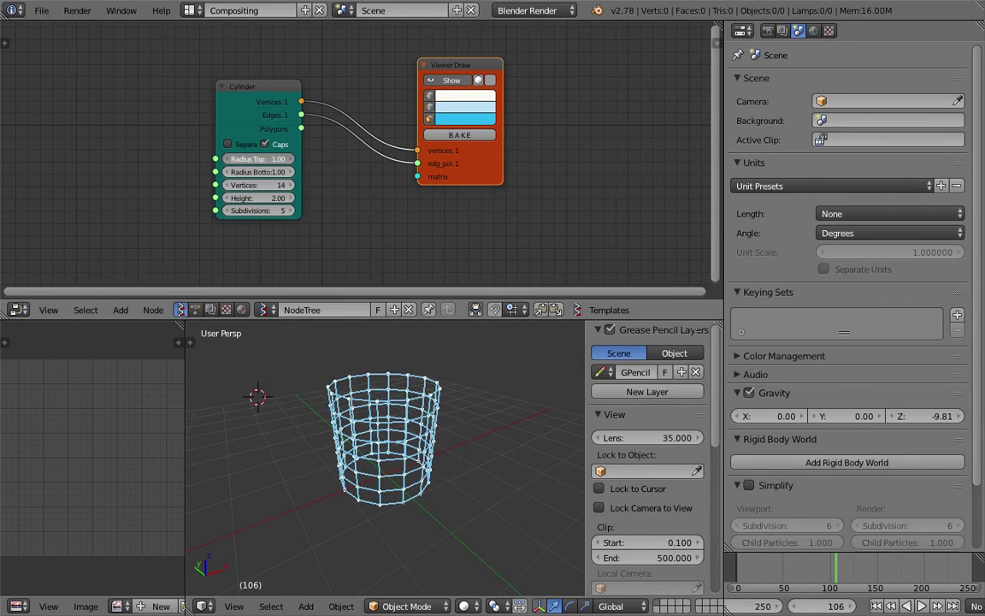
Flatten the Cylinder into a web disc: set Radius Top to 1.90, Radius Bottom to 0.58 and Height to 0
{"action": "left_click_drag", "start_coordinate": [275, 160], "coordinate": [242, 201]}
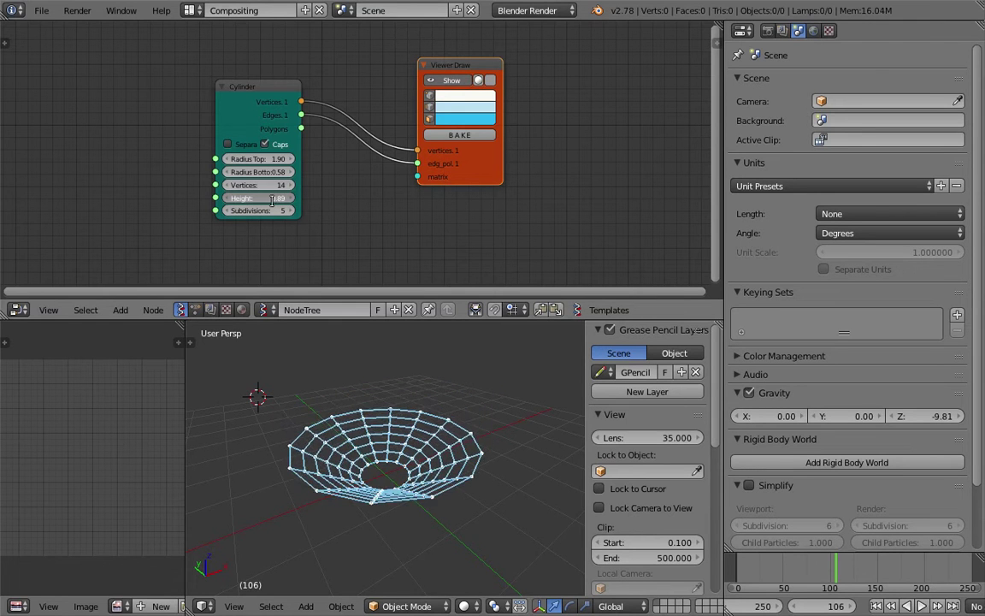
{"action": "type", "text": "0"}
{"action": "key", "text": "Return"}
{"action": "middle_click_drag", "start_coordinate": [376, 438], "coordinate": [381, 528]}
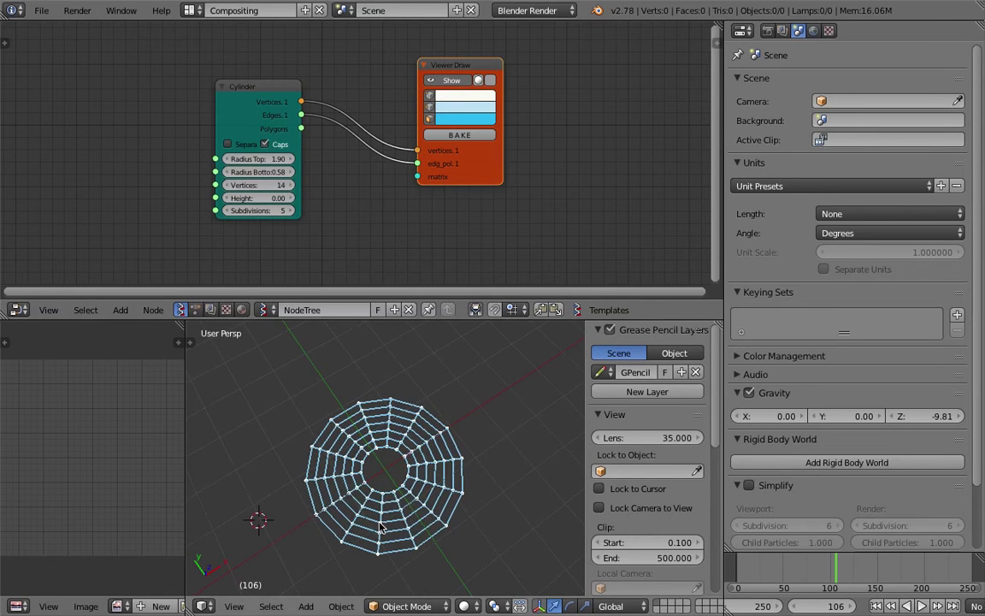
{"action": "middle_click_drag", "start_coordinate": [416, 494], "coordinate": [400, 498]}
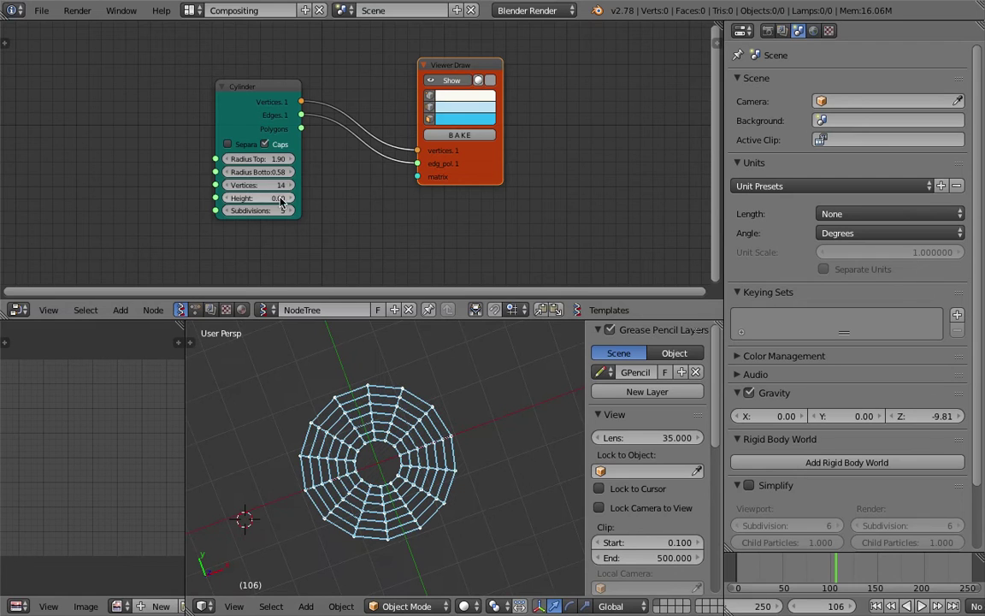
Reduce the Cylinder node's Subdivisions to 3
{"action": "left_click", "coordinate": [289, 211]}
{"action": "left_click_drag", "start_coordinate": [277, 211], "coordinate": [253, 211]}
{"action": "middle_click_drag", "start_coordinate": [404, 426], "coordinate": [413, 425]}
{"action": "scroll", "coordinate": [403, 423], "scroll_direction": "up", "scroll_amount": 2}
{"action": "middle_click_drag", "start_coordinate": [379, 362], "coordinate": [393, 360]}
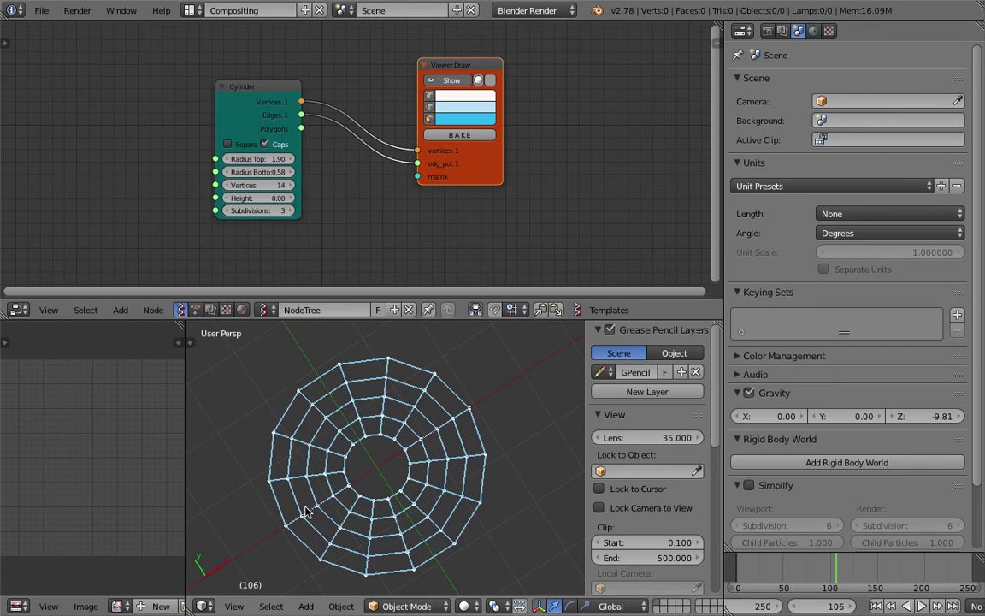
{"action": "middle_click_drag", "start_coordinate": [434, 427], "coordinate": [389, 392]}
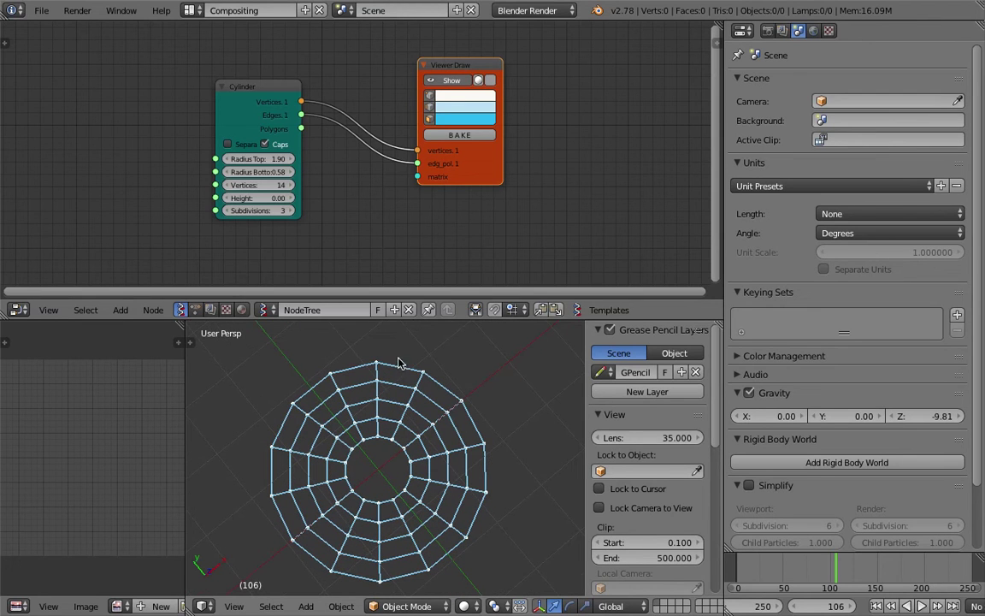
Mark points around the web's outer ring with Grease Pencil strokes and remove the stroke layer
{"action": "key", "text": "d"}
{"action": "left_click_drag", "start_coordinate": [397, 352], "coordinate": [403, 361]}
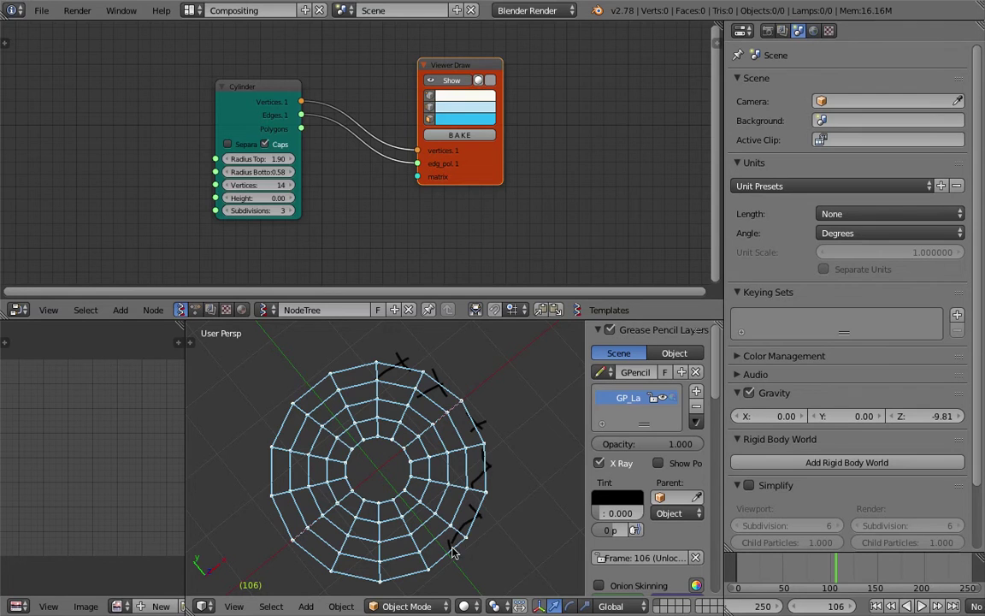
{"action": "middle_click_drag", "start_coordinate": [431, 555], "coordinate": [410, 492]}
{"action": "left_click", "coordinate": [695, 405]}
Save the file and rearrange the areas, hiding the 3D view's properties region and making the node editor taller
{"action": "middle_click_drag", "start_coordinate": [497, 392], "coordinate": [562, 388]}
{"action": "key", "text": "ctrl+s"}
{"action": "left_click", "coordinate": [510, 419]}
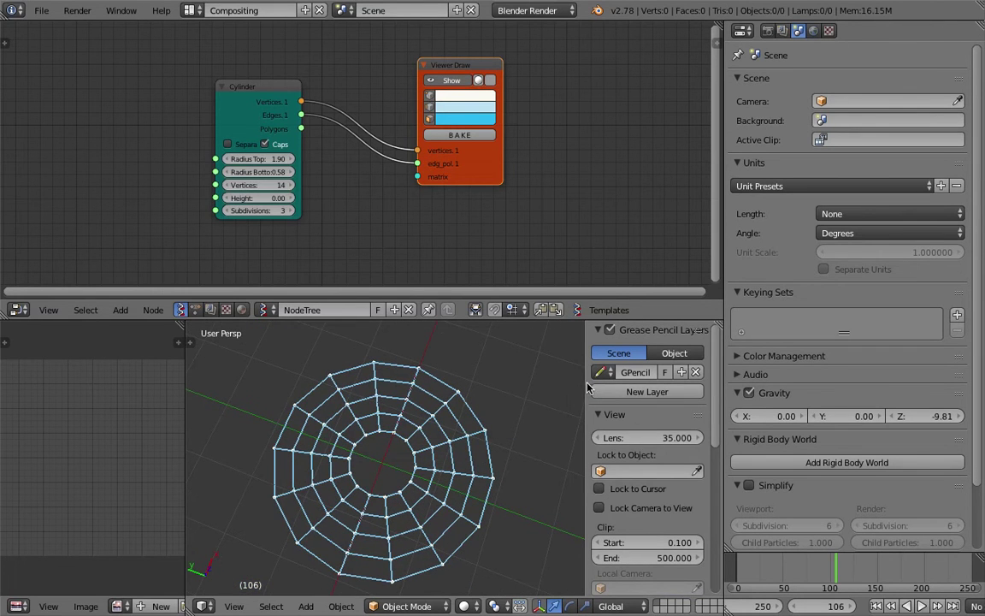
{"action": "key", "text": "n"}
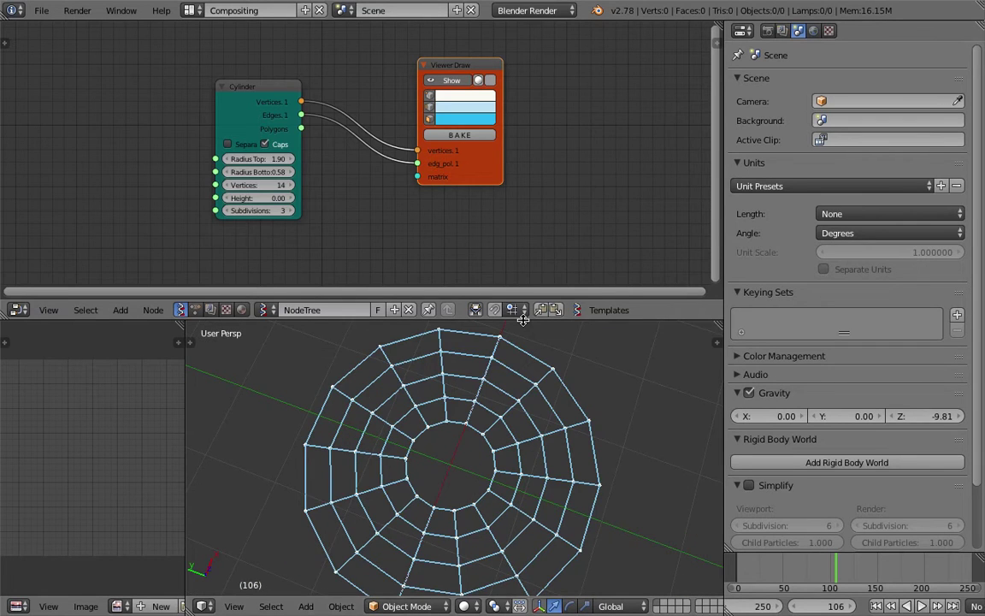
{"action": "left_click_drag", "start_coordinate": [504, 322], "coordinate": [523, 349]}
{"action": "scroll", "coordinate": [512, 453], "scroll_direction": "down", "scroll_amount": 3}
{"action": "middle_click_drag", "start_coordinate": [510, 462], "coordinate": [492, 428]}
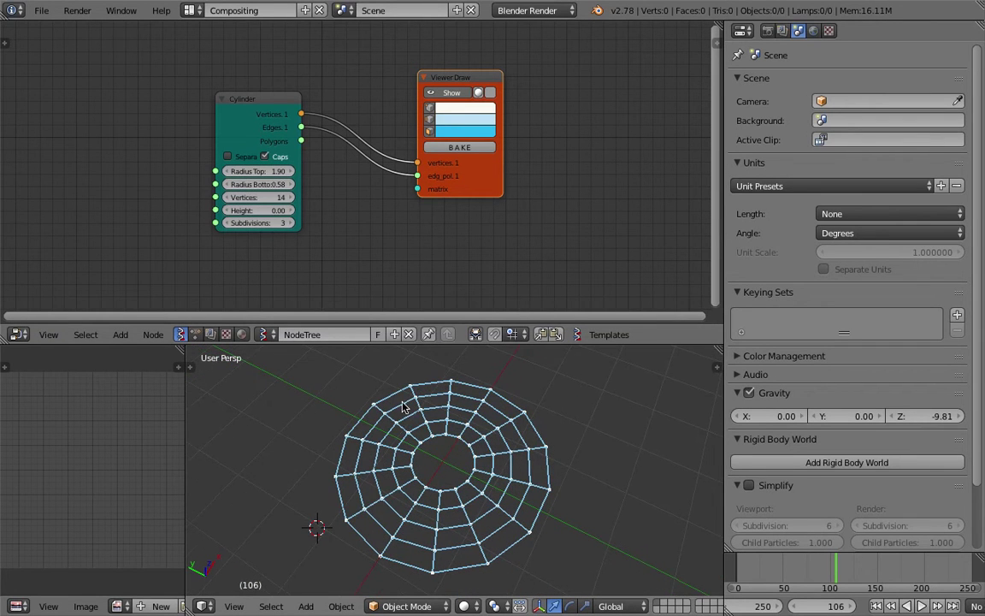
{"action": "left_click_drag", "start_coordinate": [187, 384], "coordinate": [197, 390]}
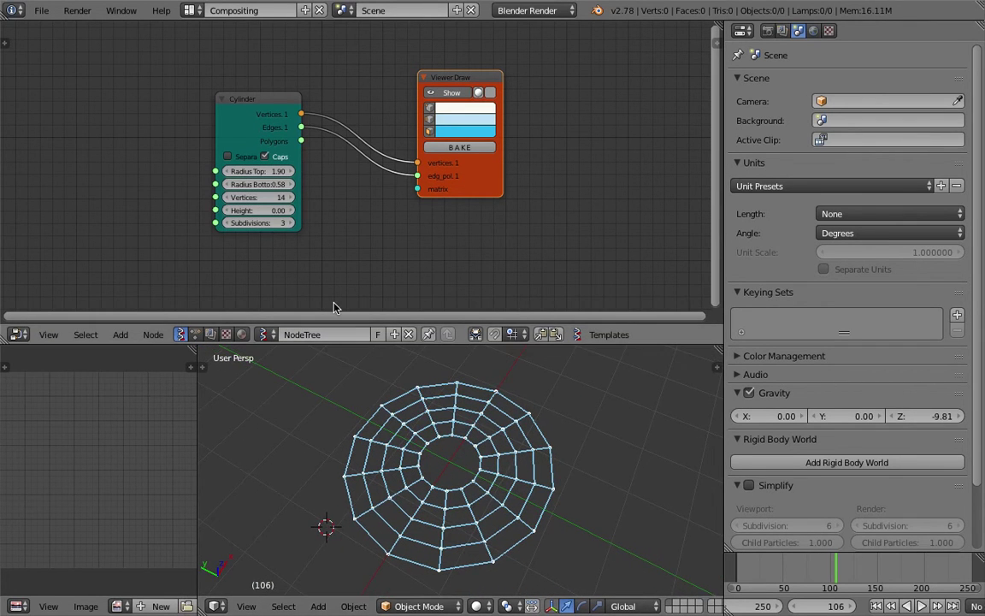
Space the Cylinder and Viewer Draw nodes farther apart and save over sv_spiderweb_cloth_001.blend
{"action": "left_click_drag", "start_coordinate": [484, 180], "coordinate": [566, 169]}
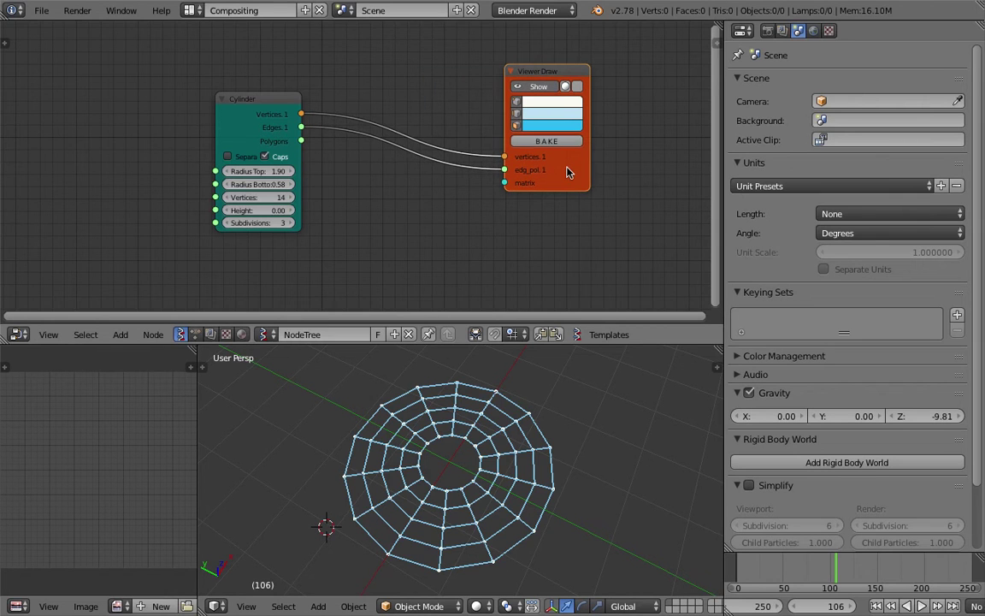
{"action": "middle_click_drag", "start_coordinate": [564, 168], "coordinate": [573, 162]}
{"action": "left_click_drag", "start_coordinate": [279, 106], "coordinate": [218, 101]}
{"action": "key", "text": "ctrl+s"}
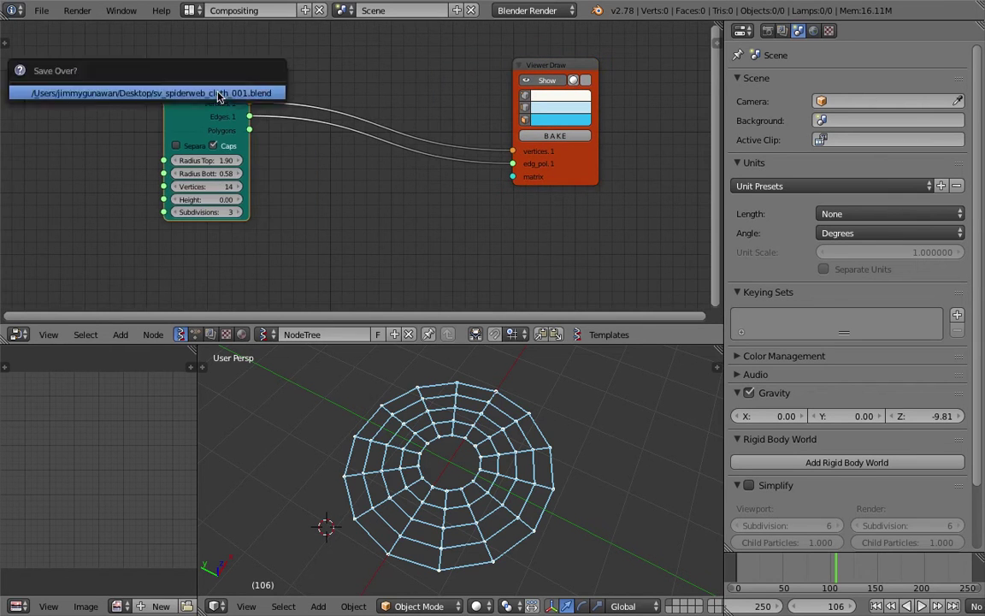
{"action": "left_click", "coordinate": [220, 92]}
Add a Viewer Index node below Viewer Draw and connect the Cylinder's Edges output to its edges input
{"action": "middle_click_drag", "start_coordinate": [471, 202], "coordinate": [453, 187]}
{"action": "key", "text": "shift+a"}
{"action": "left_click", "coordinate": [482, 215]}
{"action": "type", "text": "inde"}
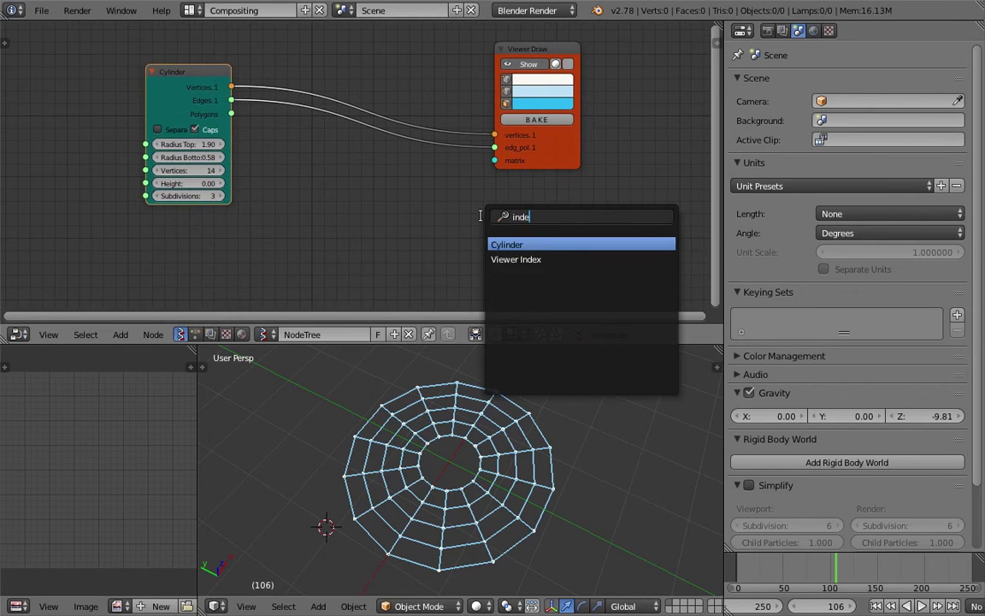
{"action": "key", "text": "Return"}
{"action": "left_click", "coordinate": [481, 191]}
{"action": "middle_click_drag", "start_coordinate": [445, 176], "coordinate": [439, 153]}
{"action": "left_click_drag", "start_coordinate": [225, 78], "coordinate": [479, 256]}
Toggle the Viewer Index node's Background option and darken its edge label background color
{"action": "left_click", "coordinate": [537, 190]}
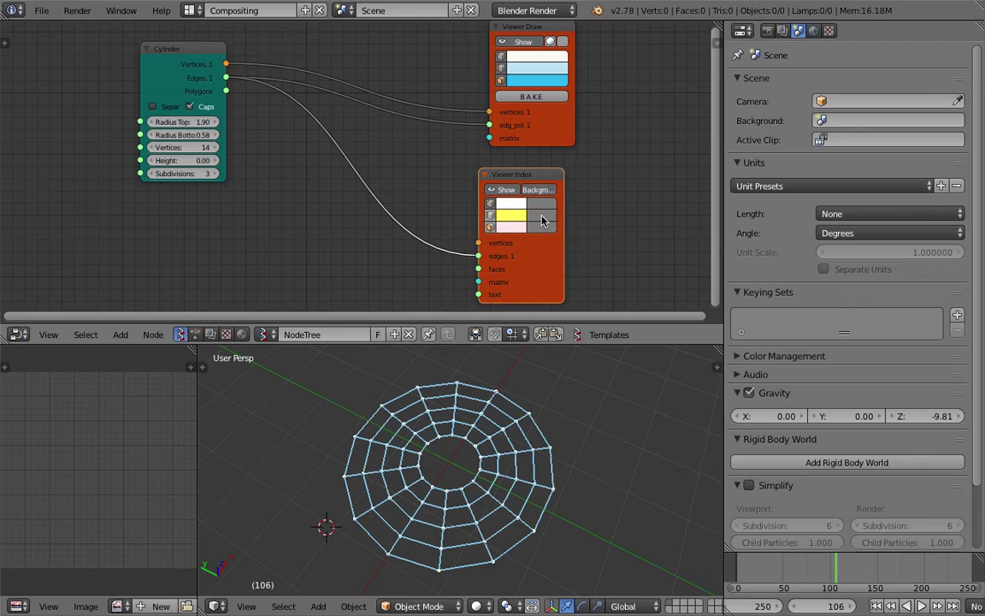
{"action": "left_click", "coordinate": [542, 221]}
{"action": "left_click_drag", "start_coordinate": [633, 93], "coordinate": [635, 100]}
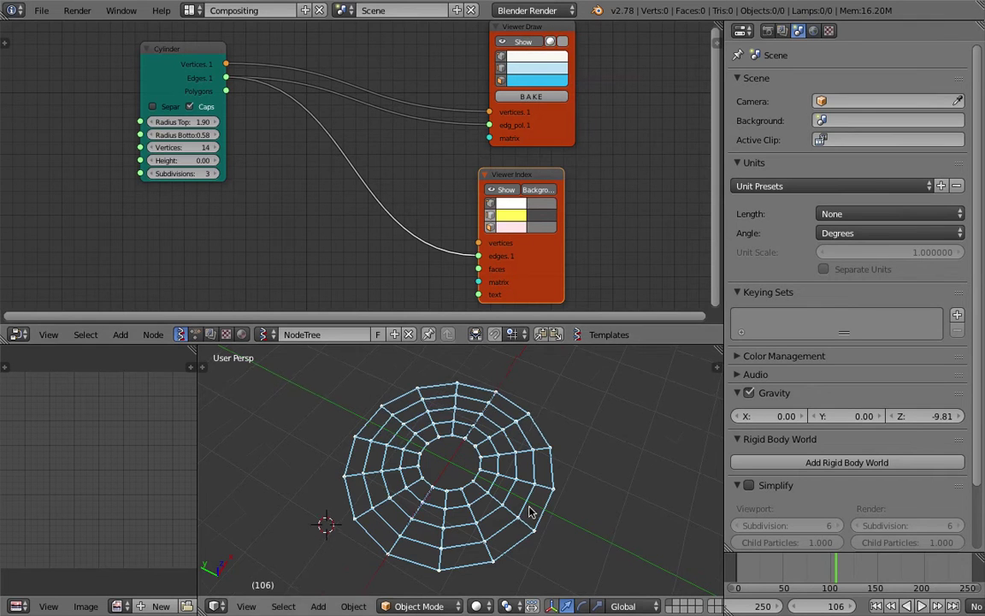
{"action": "middle_click_drag", "start_coordinate": [529, 507], "coordinate": [506, 490]}
Toggle the Viewer Index node's display and move the timeline to frame 39
{"action": "left_click", "coordinate": [508, 188]}
{"action": "left_click", "coordinate": [508, 187]}
{"action": "left_click", "coordinate": [507, 188]}
{"action": "left_click", "coordinate": [508, 187]}
{"action": "left_click", "coordinate": [771, 558]}
{"action": "left_click", "coordinate": [774, 560]}
Align the Viewer Index node under Viewer Draw and connect the Cylinder's Vertices output to its vertices input
{"action": "left_click_drag", "start_coordinate": [542, 264], "coordinate": [555, 258]}
{"action": "left_click_drag", "start_coordinate": [226, 64], "coordinate": [490, 235]}
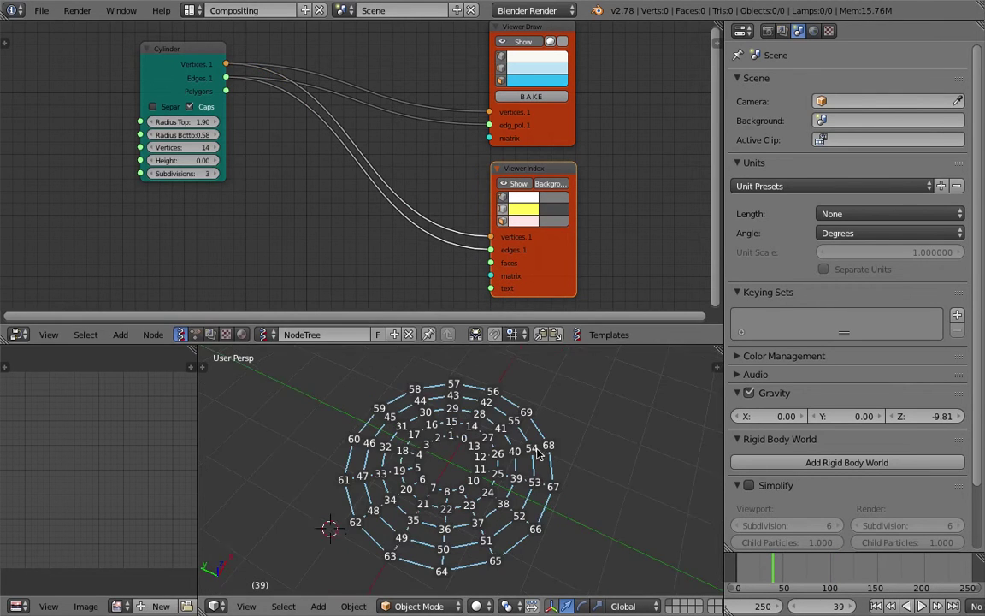
{"action": "middle_click_drag", "start_coordinate": [536, 448], "coordinate": [536, 467]}
{"action": "scroll", "coordinate": [537, 255], "scroll_direction": "up", "scroll_amount": 1}
{"action": "middle_click_drag", "start_coordinate": [537, 254], "coordinate": [533, 229]}
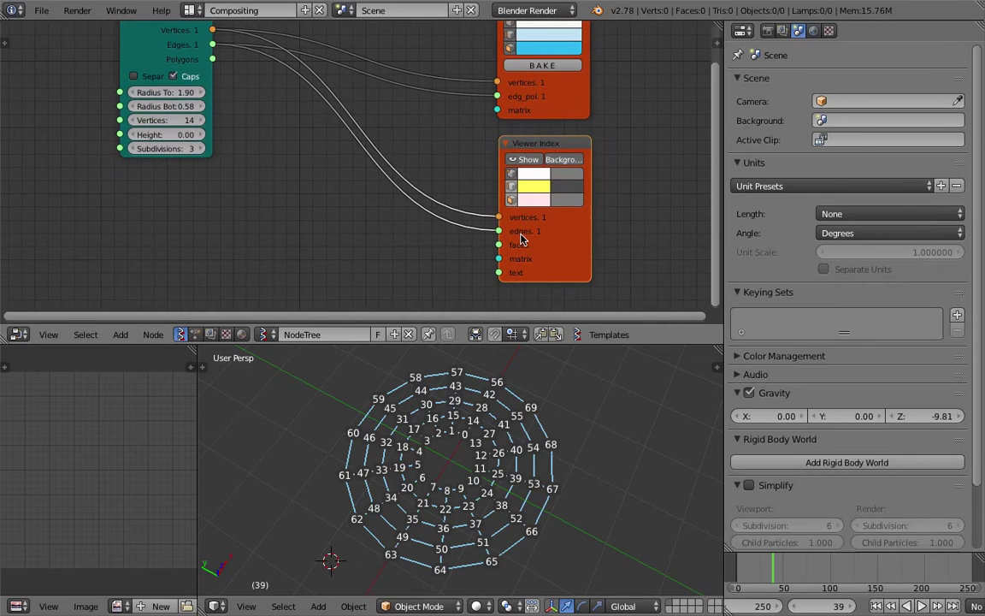
{"action": "scroll", "coordinate": [532, 469], "scroll_direction": "up", "scroll_amount": 2}
{"action": "scroll", "coordinate": [532, 471], "scroll_direction": "down", "scroll_amount": 1}
{"action": "middle_click_drag", "start_coordinate": [532, 471], "coordinate": [554, 471]}
Disable Caps on the Cylinder node, reposition it slightly, and move the timeline to frame 24
{"action": "middle_click_drag", "start_coordinate": [299, 129], "coordinate": [296, 125]}
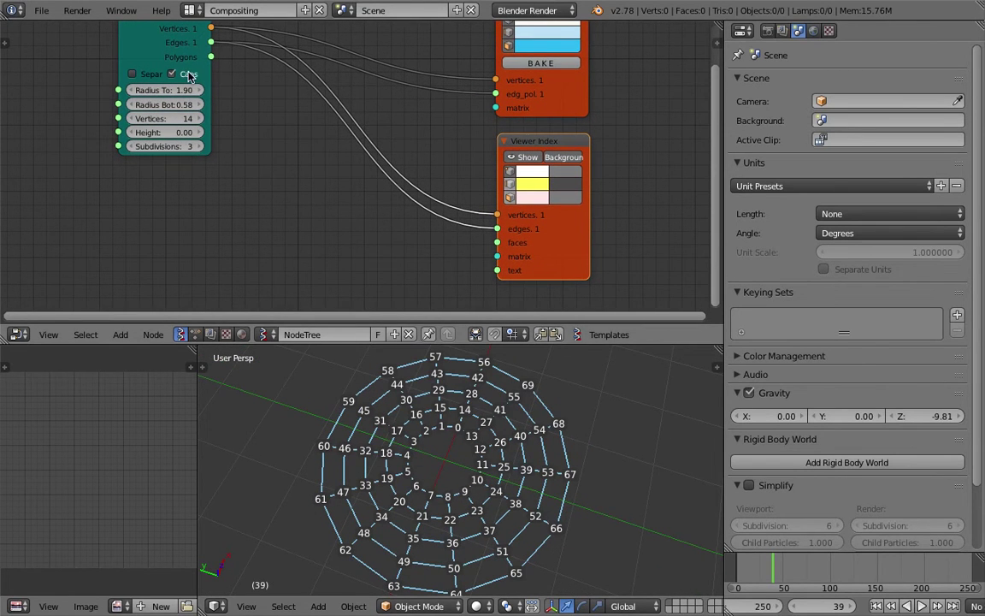
{"action": "middle_click_drag", "start_coordinate": [257, 125], "coordinate": [251, 140]}
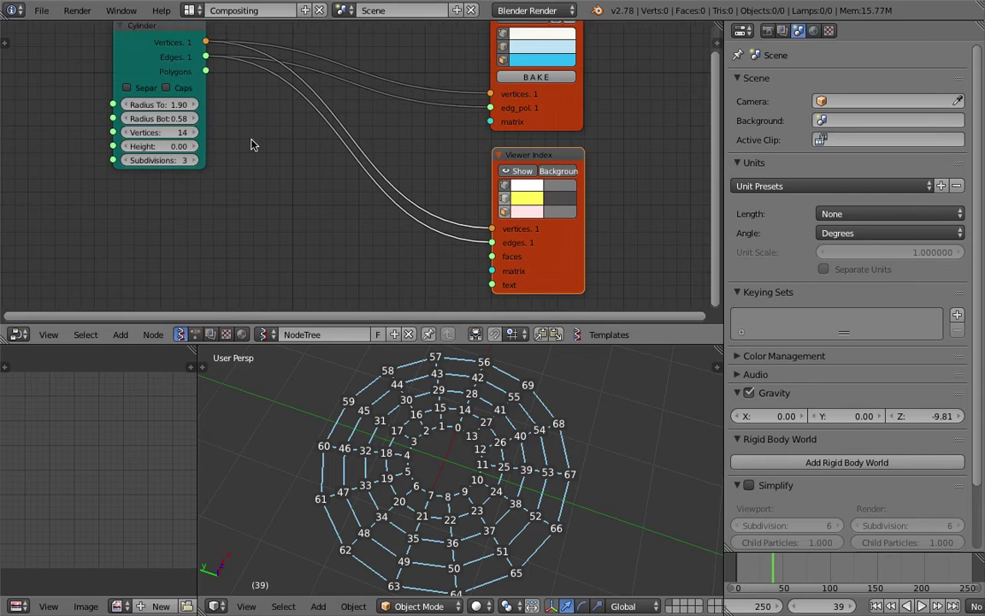
{"action": "left_click_drag", "start_coordinate": [166, 63], "coordinate": [161, 75]}
{"action": "left_click", "coordinate": [759, 571]}
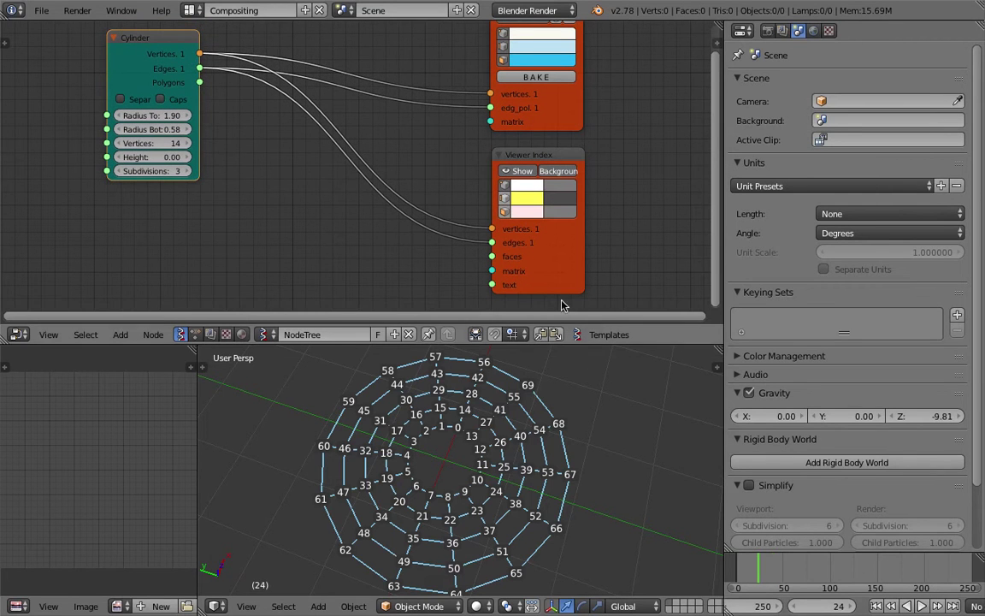
Switch the Viewer Index node from vertex numbers to edge numbers and reconnect the Cylinder's Vertices output to it
{"action": "middle_click_drag", "start_coordinate": [509, 234], "coordinate": [509, 225]}
{"action": "left_click", "coordinate": [504, 180]}
{"action": "left_click", "coordinate": [506, 191]}
{"action": "left_click", "coordinate": [506, 191]}
{"action": "left_click", "coordinate": [506, 191]}
{"action": "middle_click_drag", "start_coordinate": [472, 370], "coordinate": [481, 381]}
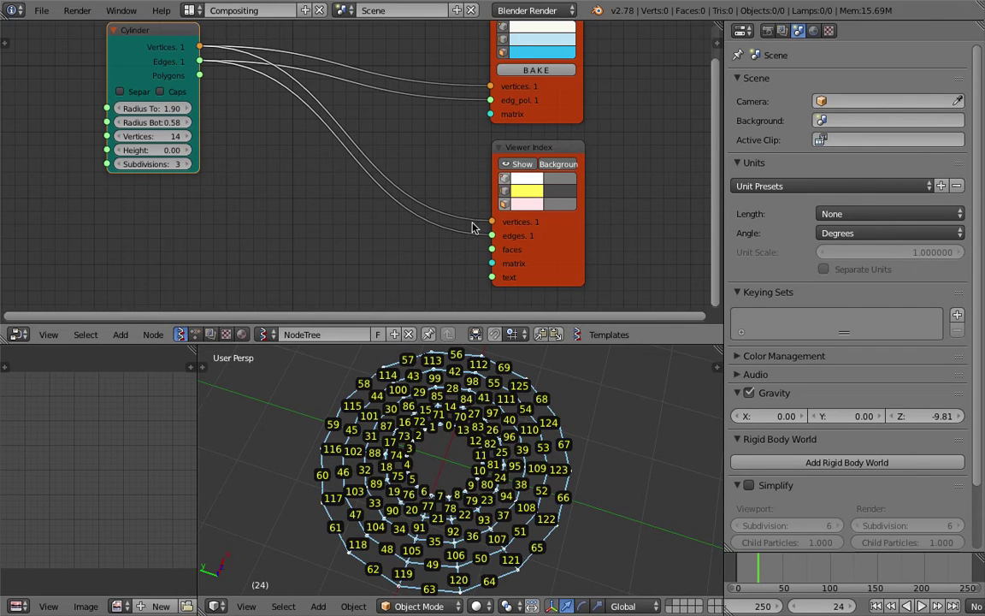
{"action": "left_click_drag", "start_coordinate": [491, 221], "coordinate": [423, 198]}
{"action": "left_click_drag", "start_coordinate": [200, 46], "coordinate": [491, 222]}
Enlarge the 3D view and examine how the edge indices run around the rings and along the spokes
{"action": "middle_click_drag", "start_coordinate": [553, 436], "coordinate": [603, 358]}
{"action": "scroll", "coordinate": [561, 481], "scroll_direction": "down", "scroll_amount": 1}
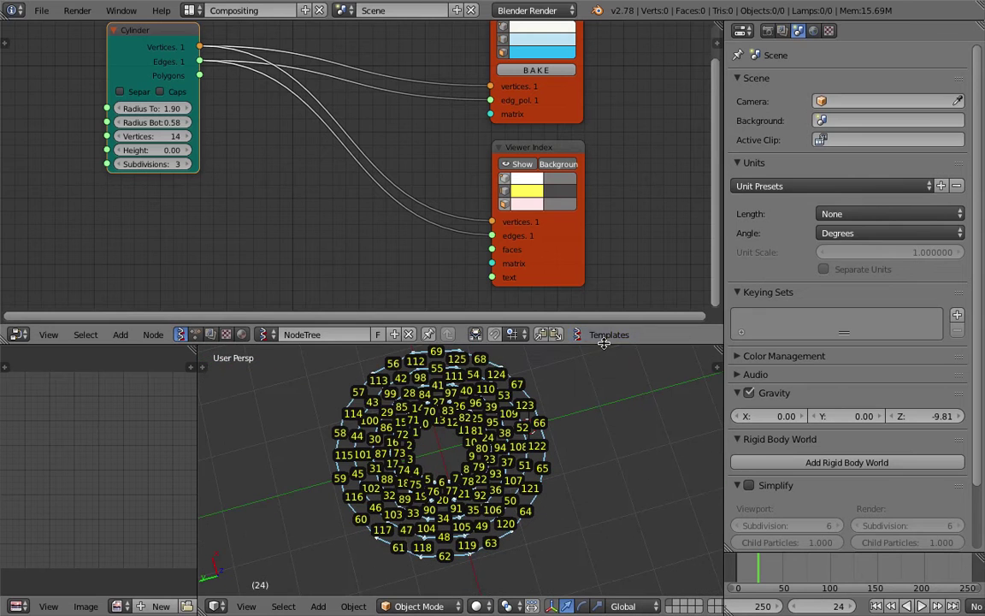
{"action": "left_click_drag", "start_coordinate": [603, 343], "coordinate": [597, 198]}
{"action": "scroll", "coordinate": [472, 283], "scroll_direction": "up", "scroll_amount": 3}
{"action": "scroll", "coordinate": [472, 284], "scroll_direction": "down", "scroll_amount": 1}
{"action": "middle_click_drag", "start_coordinate": [472, 284], "coordinate": [537, 362], "text": "shift"}
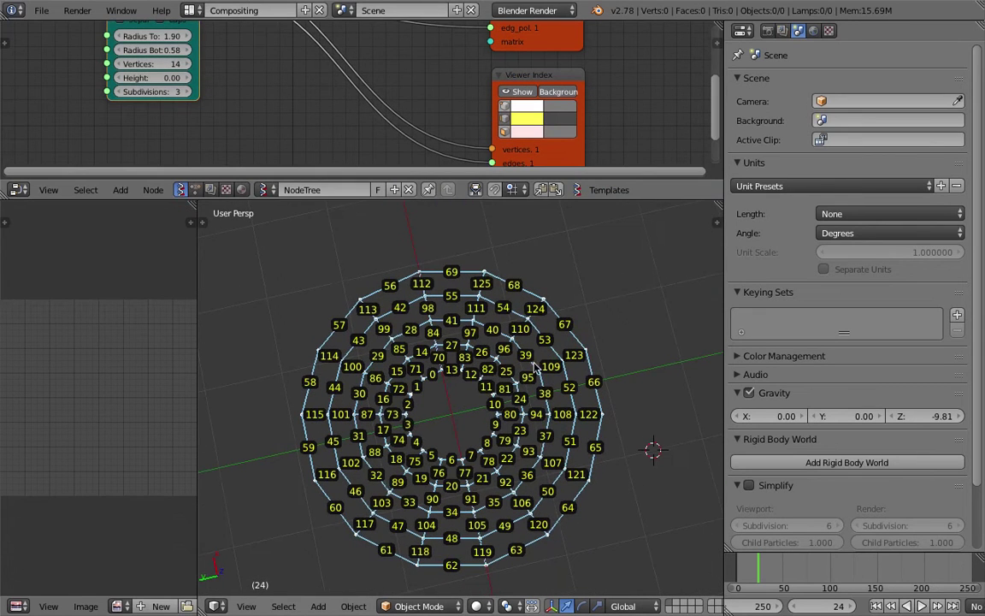
{"action": "middle_click_drag", "start_coordinate": [373, 306], "coordinate": [389, 318]}
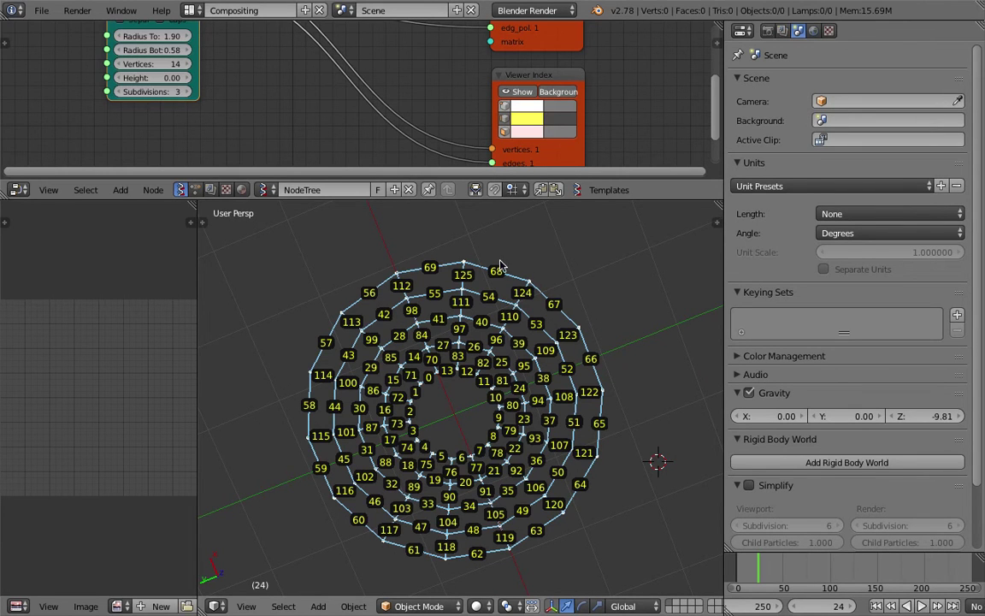
{"action": "middle_click_drag", "start_coordinate": [464, 295], "coordinate": [491, 521]}
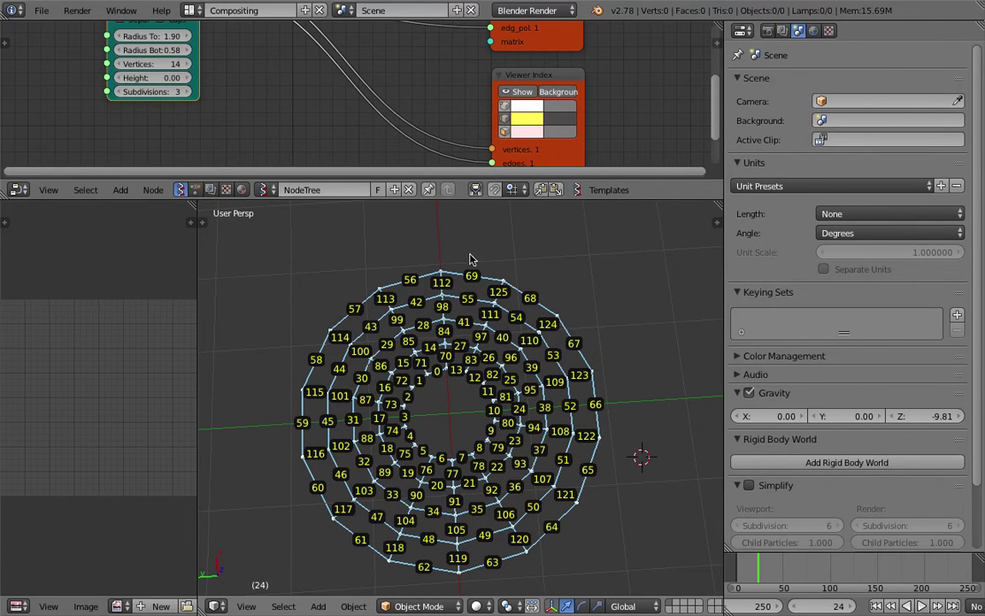
Enlarge the node editor and move the Viewer Index node away from the Viewer Draw node
{"action": "left_click_drag", "start_coordinate": [476, 200], "coordinate": [489, 272]}
{"action": "scroll", "coordinate": [260, 129], "scroll_direction": "down", "scroll_amount": 1}
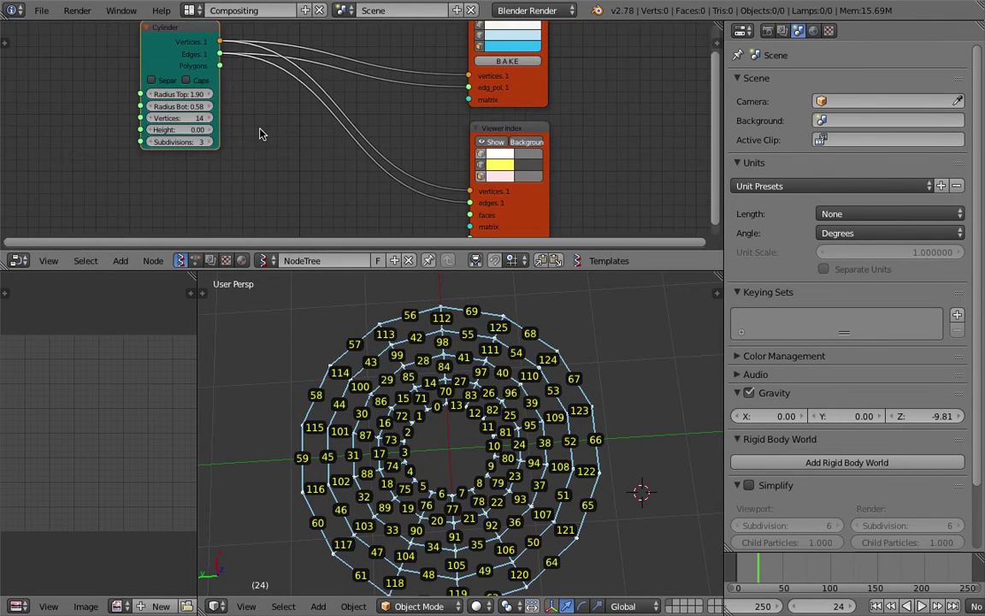
{"action": "left_click_drag", "start_coordinate": [542, 129], "coordinate": [689, 115]}
{"action": "scroll", "coordinate": [332, 149], "scroll_direction": "down", "scroll_amount": 2}
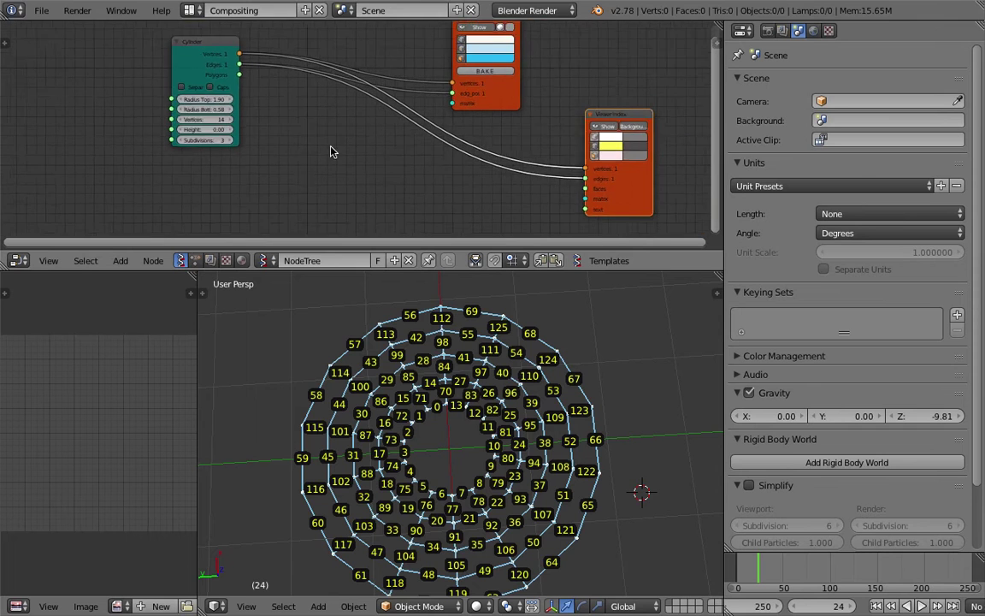
{"action": "scroll", "coordinate": [330, 147], "scroll_direction": "up", "scroll_amount": 3}
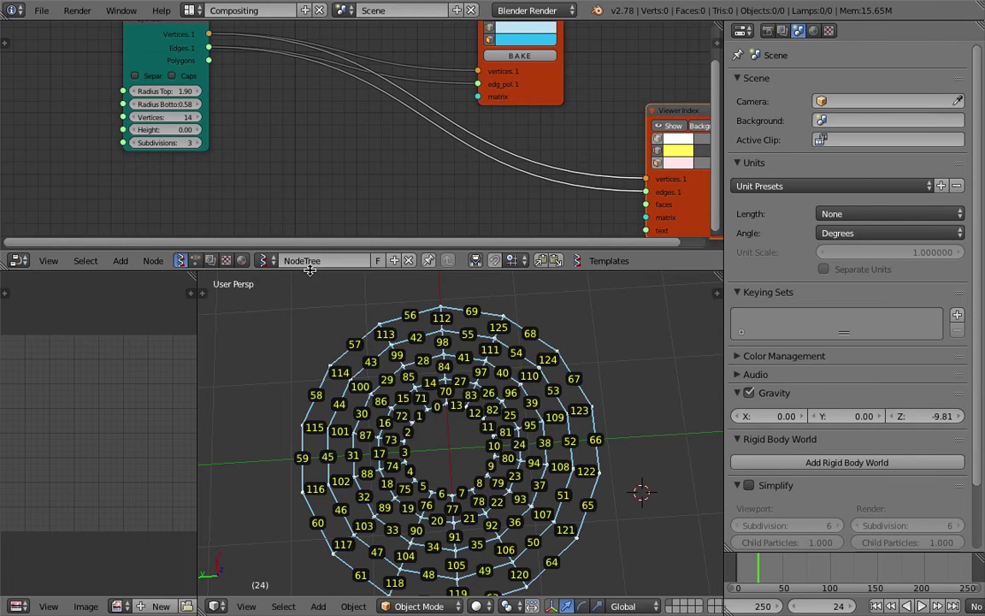
Make more room in the node editor by shifting the Cylinder node outward, and save the file
{"action": "left_click_drag", "start_coordinate": [295, 242], "coordinate": [300, 303]}
{"action": "middle_click_drag", "start_coordinate": [210, 62], "coordinate": [193, 53]}
{"action": "left_click_drag", "start_coordinate": [159, 46], "coordinate": [136, 52]}
{"action": "key", "text": "ctrl+s"}
{"action": "left_click", "coordinate": [186, 96]}
Add a Stethoscope node and connect the Cylinder's Edges output to its Data input to read the edge list
{"action": "key", "text": "shift+a"}
{"action": "left_click", "coordinate": [237, 155]}
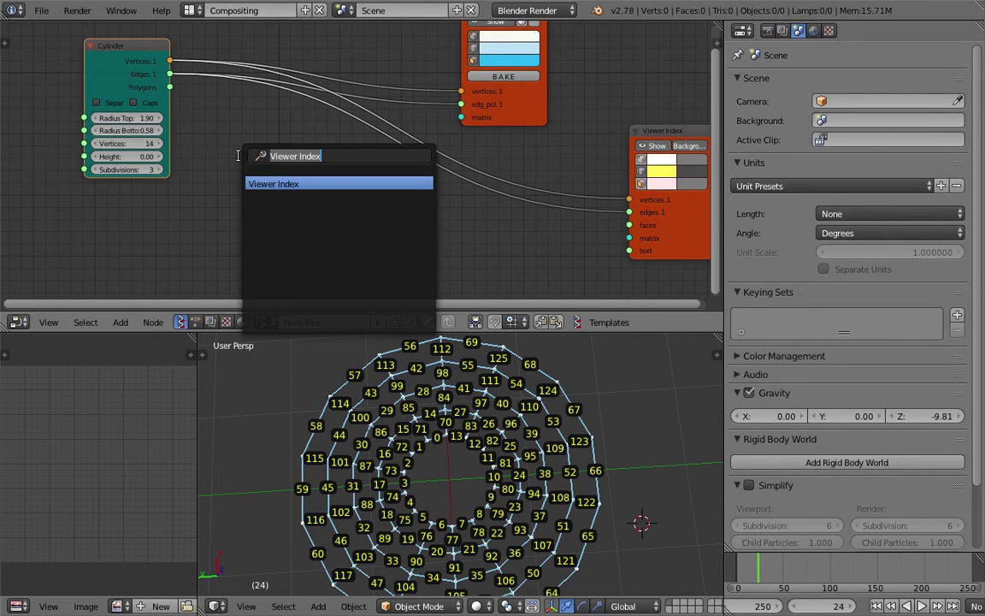
{"action": "type", "text": "ste"}
{"action": "key", "text": "Return"}
{"action": "left_click", "coordinate": [240, 136]}
{"action": "left_click_drag", "start_coordinate": [170, 73], "coordinate": [241, 171]}
{"action": "scroll", "coordinate": [288, 136], "scroll_direction": "up", "scroll_amount": 2}
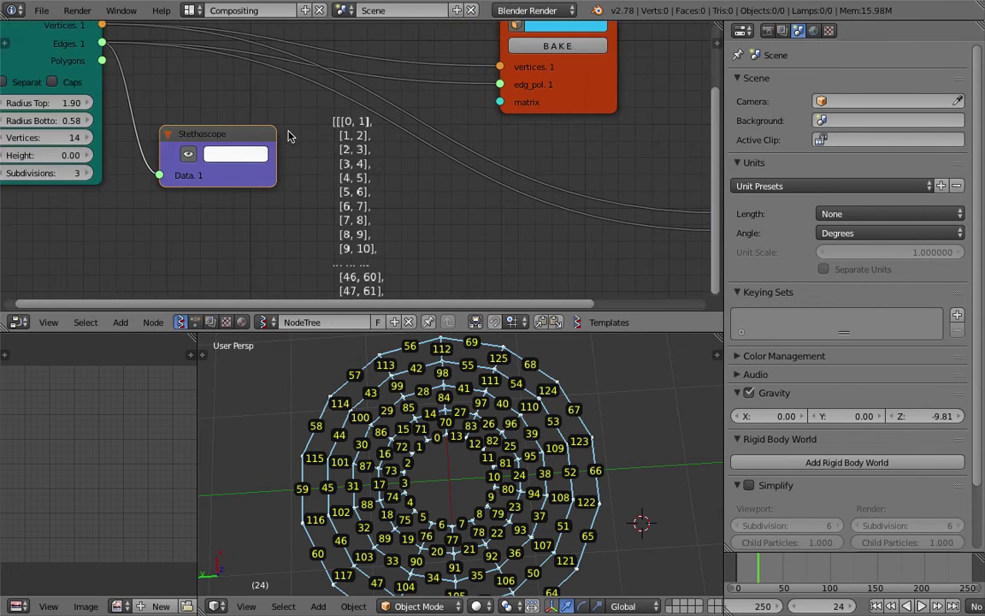
{"action": "scroll", "coordinate": [288, 136], "scroll_direction": "up", "scroll_amount": 2}
{"action": "mouse_move", "coordinate": [374, 157]}
{"action": "middle_mouse_down"}
{"action": "mouse_move", "coordinate": [446, 186]}
{"action": "mouse_move", "coordinate": [408, 153]}
{"action": "mouse_move", "coordinate": [449, 149]}
{"action": "middle_mouse_up"}
{"action": "scroll", "coordinate": [440, 180], "scroll_direction": "down", "scroll_amount": 1}
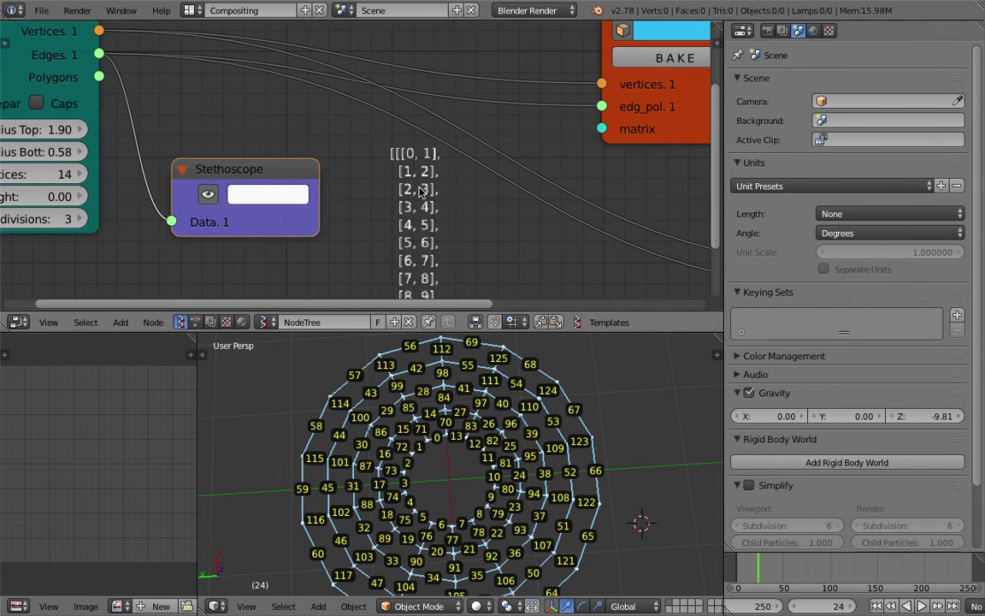
Add a List Length node below the Stethoscope and connect the Cylinder's Edges output to its Data input
{"action": "scroll", "coordinate": [405, 187], "scroll_direction": "down", "scroll_amount": 2}
{"action": "left_click_drag", "start_coordinate": [284, 102], "coordinate": [328, 106]}
{"action": "middle_click_drag", "start_coordinate": [313, 119], "coordinate": [341, 134]}
{"action": "key", "text": "alt+space"}
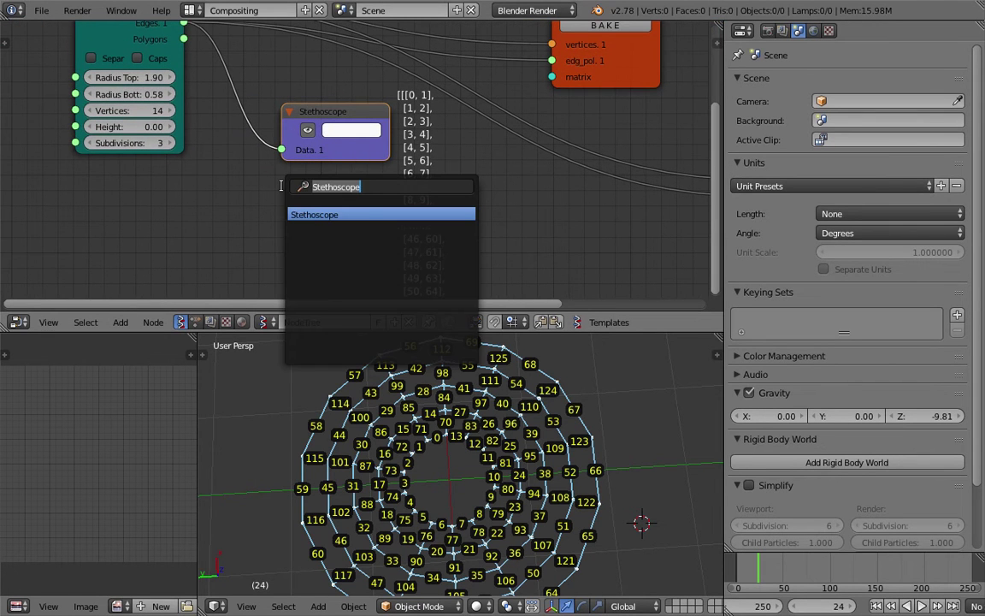
{"action": "type", "text": "list le"}
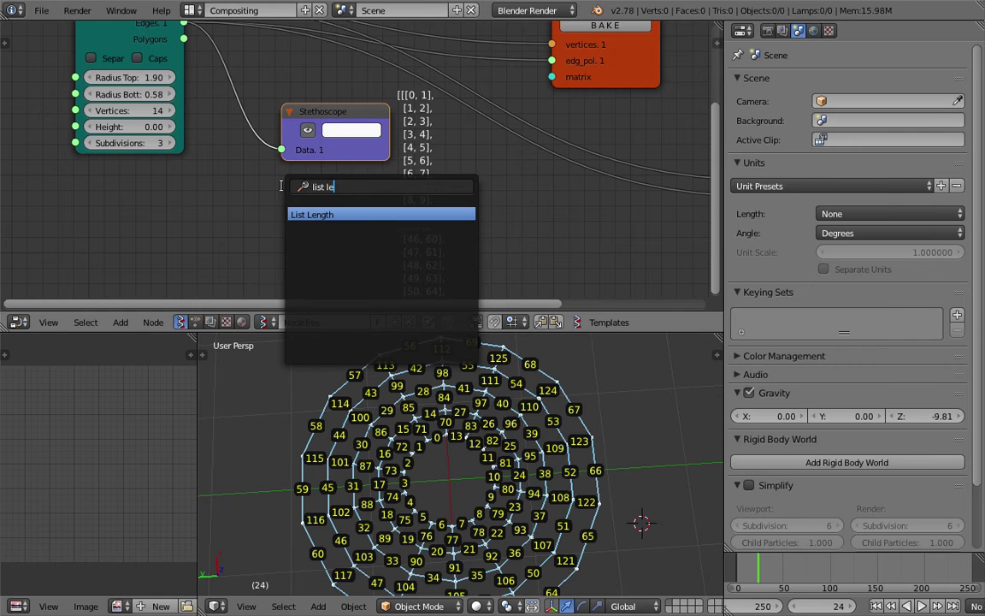
{"action": "key", "text": "Return"}
{"action": "left_click", "coordinate": [282, 188]}
{"action": "middle_click_drag", "start_coordinate": [192, 72], "coordinate": [192, 77]}
{"action": "left_click_drag", "start_coordinate": [183, 29], "coordinate": [278, 255]}
{"action": "left_click_drag", "start_coordinate": [332, 215], "coordinate": [278, 203]}
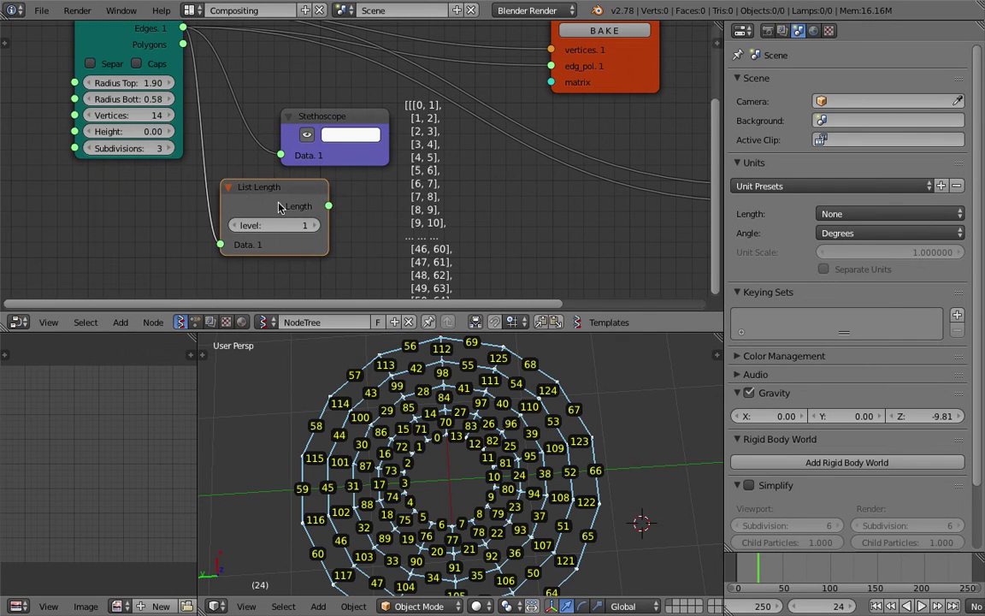
Duplicate the Stethoscope node and connect List Length's Length output to the copy's Data input
{"action": "left_click", "coordinate": [346, 130]}
{"action": "left_click_drag", "start_coordinate": [336, 117], "coordinate": [325, 89]}
{"action": "key", "text": "shift+d"}
{"action": "left_click", "coordinate": [412, 171]}
{"action": "mouse_move", "coordinate": [333, 200]}
{"action": "left_mouse_down"}
{"action": "mouse_move", "coordinate": [358, 206]}
{"action": "mouse_move", "coordinate": [345, 202]}
{"action": "left_mouse_up"}
{"action": "left_click_drag", "start_coordinate": [330, 204], "coordinate": [361, 211]}
{"action": "middle_click_drag", "start_coordinate": [350, 183], "coordinate": [307, 179]}
{"action": "scroll", "coordinate": [482, 188], "scroll_direction": "up", "scroll_amount": 2}
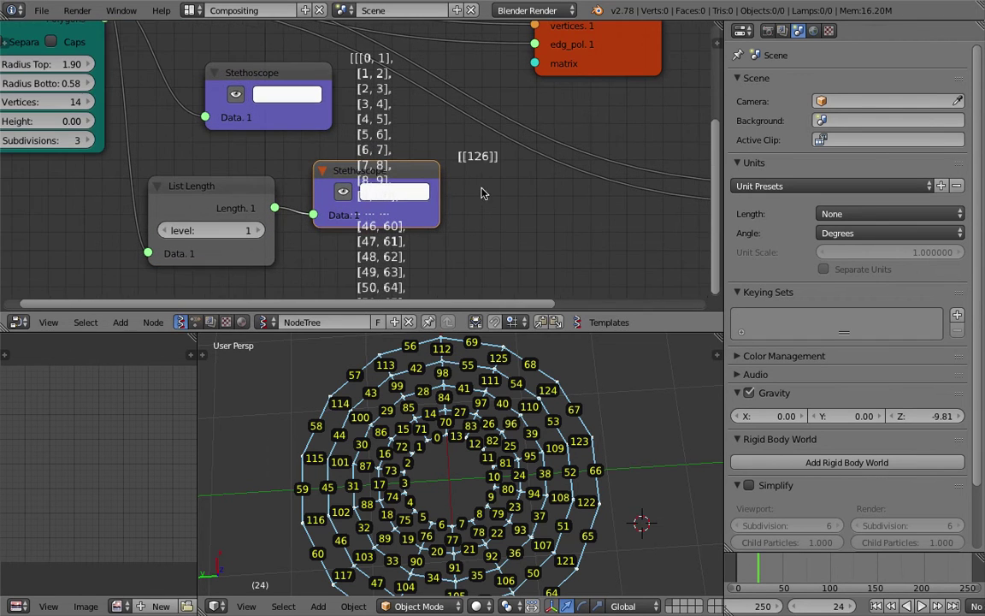
Examine the edge index numbering around the web's rings and spokes in an enlarged 3D view, and save the file
{"action": "scroll", "coordinate": [467, 208], "scroll_direction": "down", "scroll_amount": 2}
{"action": "middle_click_drag", "start_coordinate": [467, 208], "coordinate": [462, 181]}
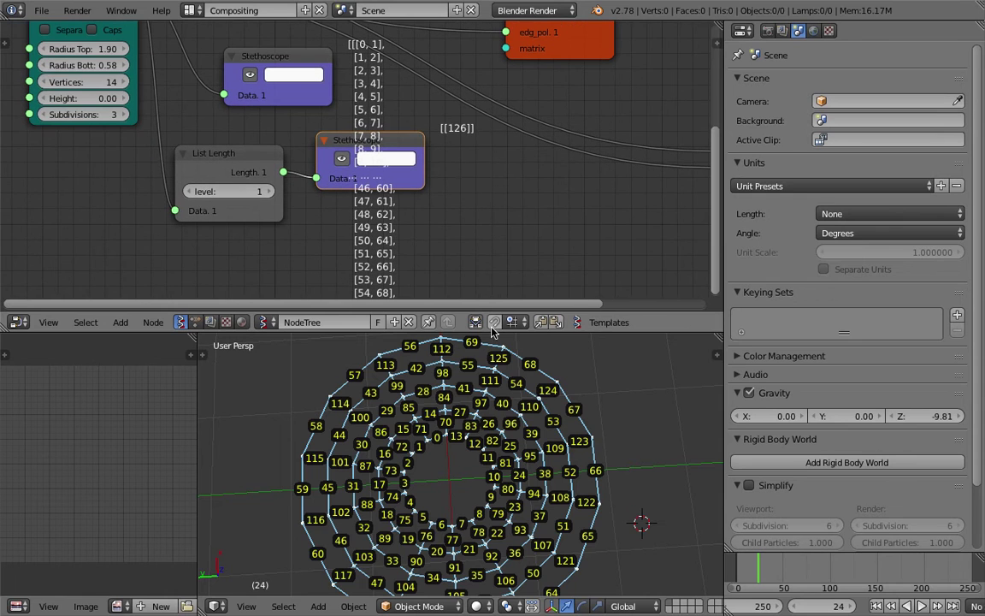
{"action": "scroll", "coordinate": [482, 475], "scroll_direction": "down", "scroll_amount": 2}
{"action": "middle_click_drag", "start_coordinate": [482, 475], "coordinate": [525, 370]}
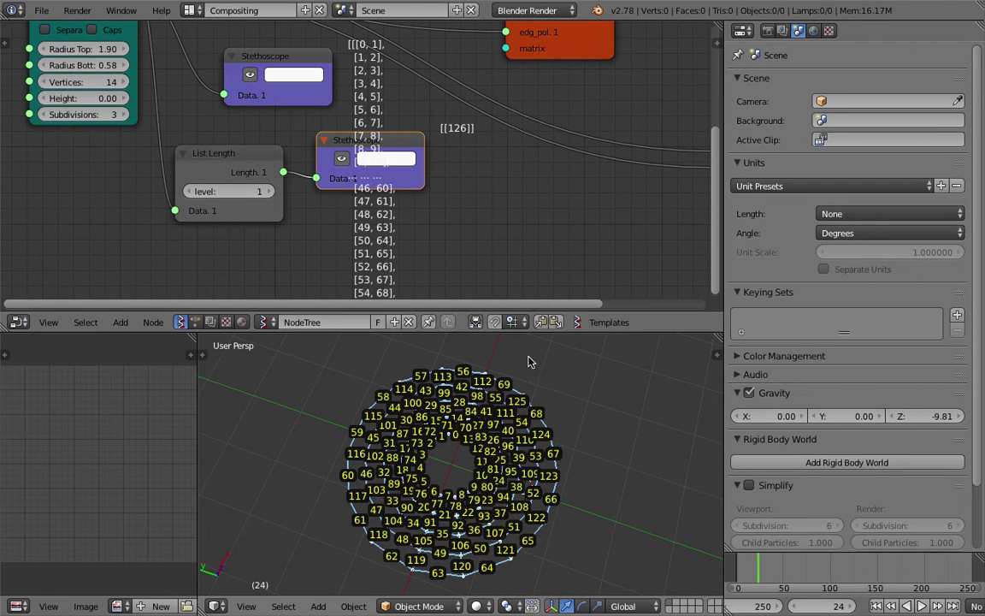
{"action": "left_click_drag", "start_coordinate": [526, 332], "coordinate": [526, 270]}
{"action": "scroll", "coordinate": [523, 405], "scroll_direction": "up", "scroll_amount": 1}
{"action": "middle_click_drag", "start_coordinate": [504, 425], "coordinate": [458, 420]}
{"action": "scroll", "coordinate": [433, 486], "scroll_direction": "up", "scroll_amount": 1}
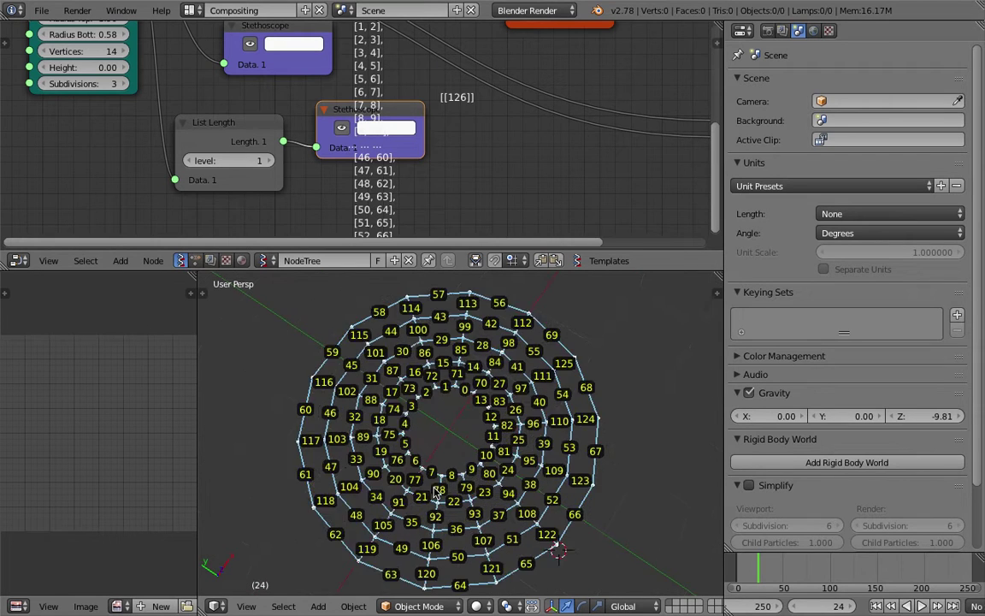
{"action": "middle_click_drag", "start_coordinate": [433, 486], "coordinate": [409, 474]}
{"action": "scroll", "coordinate": [408, 474], "scroll_direction": "down", "scroll_amount": 1}
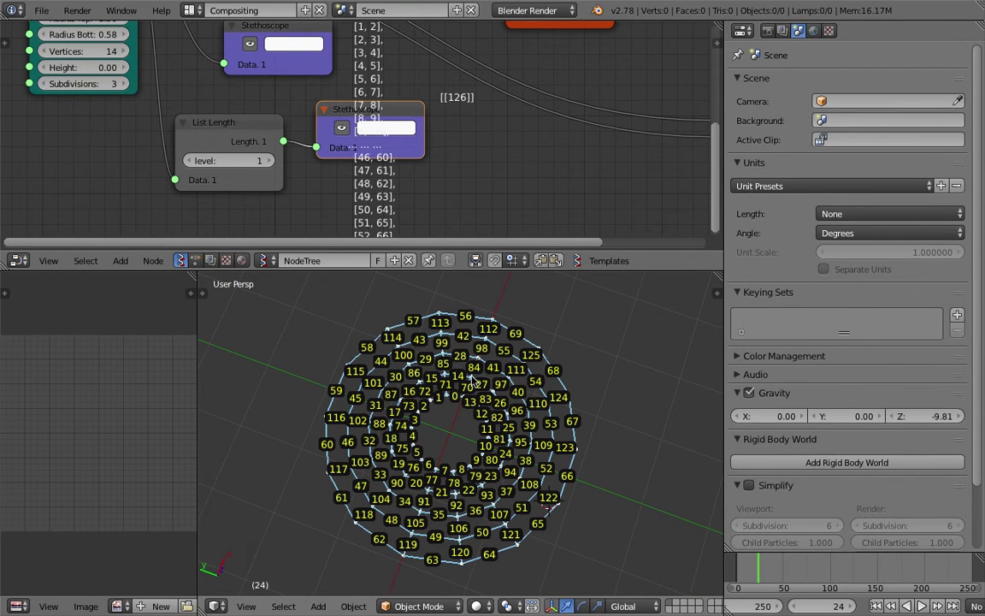
{"action": "middle_click_drag", "start_coordinate": [477, 174], "coordinate": [434, 178]}
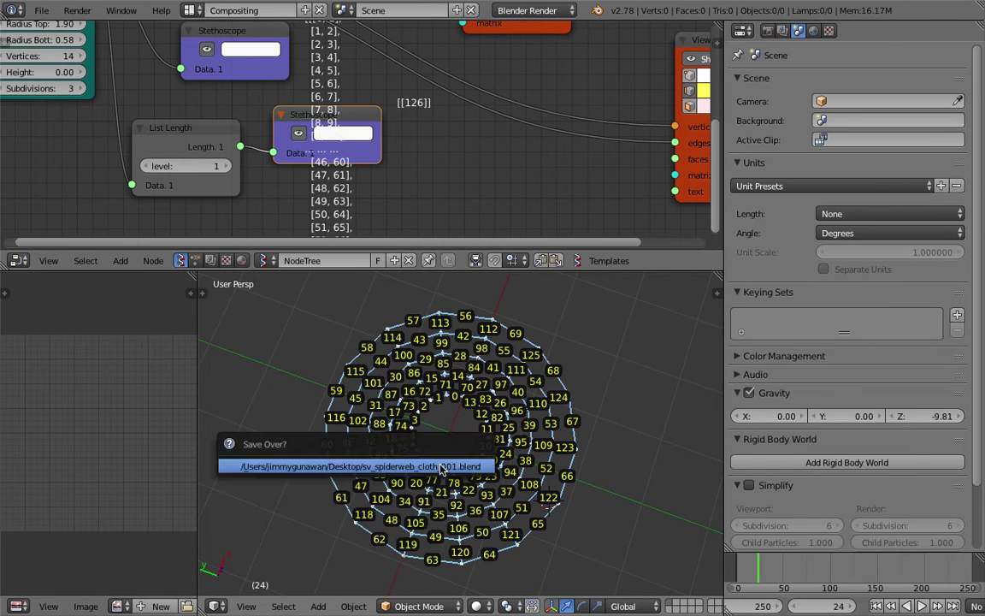
{"action": "left_click_drag", "start_coordinate": [496, 272], "coordinate": [492, 333]}
{"action": "middle_click_drag", "start_coordinate": [443, 230], "coordinate": [427, 224]}
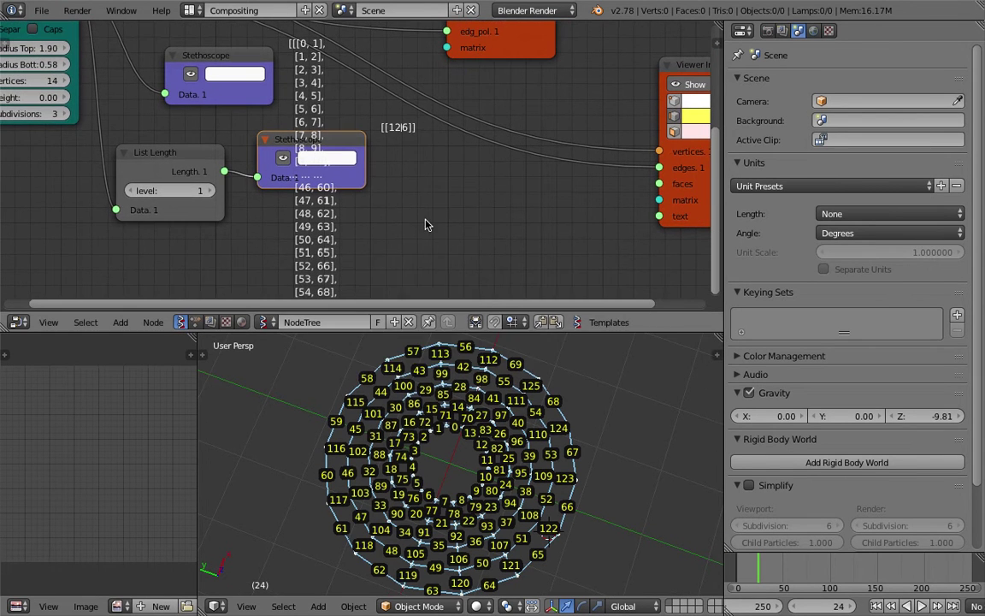
Add a List Slice node in the free space between the Stethoscope and Viewer Index nodes, and save the file
{"action": "key", "text": "shift+a"}
{"action": "left_click", "coordinate": [424, 220]}
{"action": "type", "text": "list"}
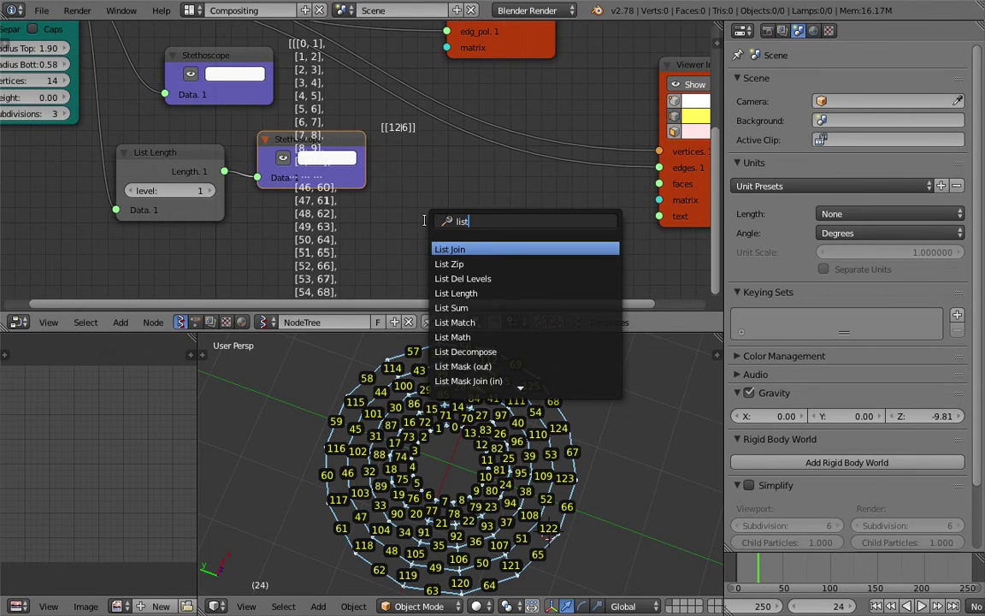
{"action": "type", "text": " sl"}
{"action": "key", "text": "Return"}
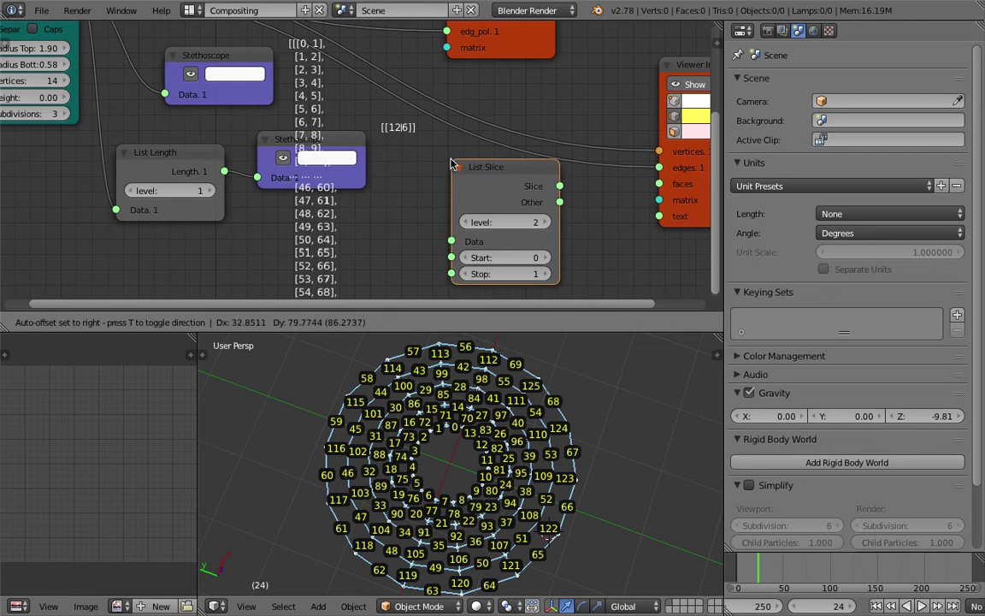
{"action": "left_click", "coordinate": [446, 157]}
{"action": "scroll", "coordinate": [380, 135], "scroll_direction": "down", "scroll_amount": 2}
{"action": "middle_click_drag", "start_coordinate": [408, 143], "coordinate": [421, 155]}
{"action": "key", "text": "ctrl+s"}
{"action": "left_click", "coordinate": [423, 159]}
Move the List Slice node closer to List Length and delete the Stethoscope that reads the Cylinder's edge list
{"action": "left_click_drag", "start_coordinate": [478, 182], "coordinate": [327, 201]}
{"action": "left_click", "coordinate": [273, 87]}
{"action": "key", "text": "x"}
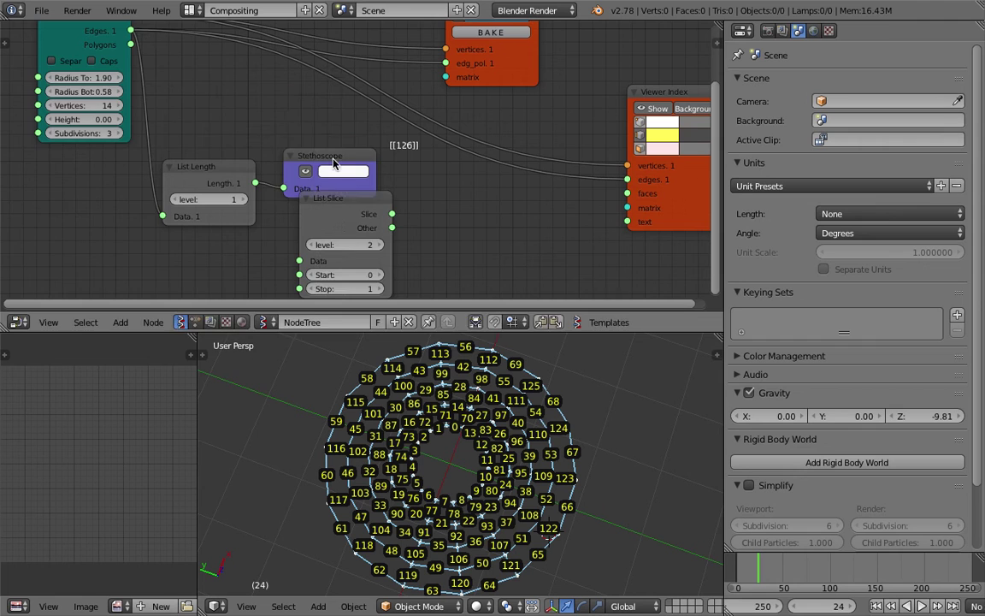
Place the remaining Stethoscope above List Length with List Slice beside List Length, and save the file
{"action": "left_click_drag", "start_coordinate": [333, 163], "coordinate": [296, 110]}
{"action": "left_click_drag", "start_coordinate": [341, 201], "coordinate": [330, 171]}
{"action": "middle_click_drag", "start_coordinate": [309, 154], "coordinate": [332, 159]}
{"action": "key", "text": "ctrl+s"}
{"action": "left_click", "coordinate": [332, 159]}
{"action": "scroll", "coordinate": [242, 122], "scroll_direction": "down", "scroll_amount": 3}
{"action": "middle_click_drag", "start_coordinate": [242, 122], "coordinate": [264, 130]}
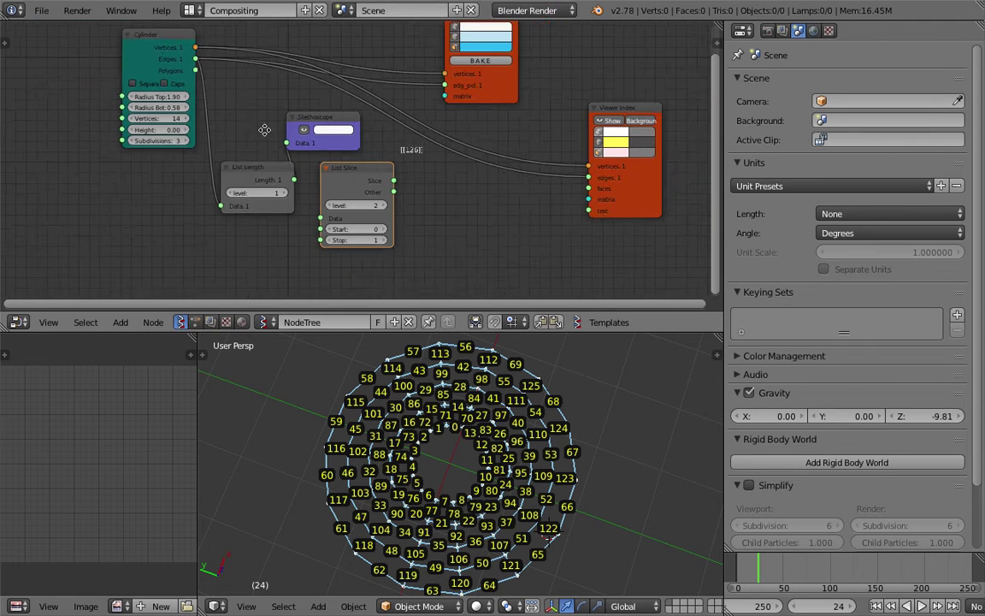
Connect the Cylinder's Edges output to List Slice's Data input, and its Slice output to Viewer Draw's edg_pol input
{"action": "scroll", "coordinate": [214, 85], "scroll_direction": "up", "scroll_amount": 1}
{"action": "left_click_drag", "start_coordinate": [203, 67], "coordinate": [338, 238]}
{"action": "middle_click_drag", "start_coordinate": [407, 181], "coordinate": [372, 182]}
{"action": "left_click_drag", "start_coordinate": [383, 198], "coordinate": [437, 95]}
{"action": "left_click", "coordinate": [517, 425]}
{"action": "middle_click_drag", "start_coordinate": [468, 214], "coordinate": [417, 183]}
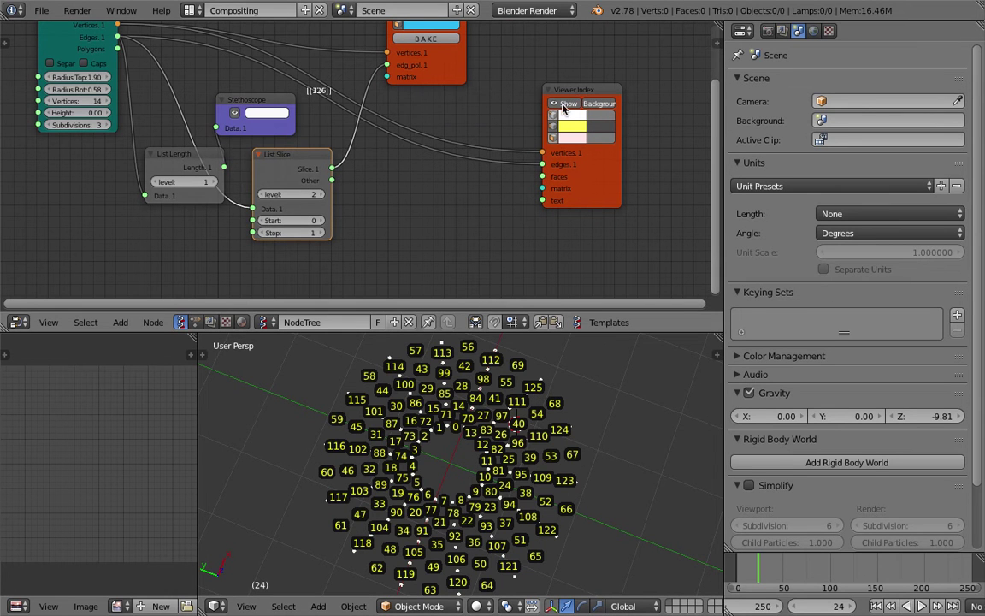
Turn off the index display of the Viewer Index node
{"action": "left_click", "coordinate": [563, 109]}
{"action": "middle_click_drag", "start_coordinate": [508, 441], "coordinate": [485, 437]}
{"action": "middle_click_drag", "start_coordinate": [378, 101], "coordinate": [381, 135]}
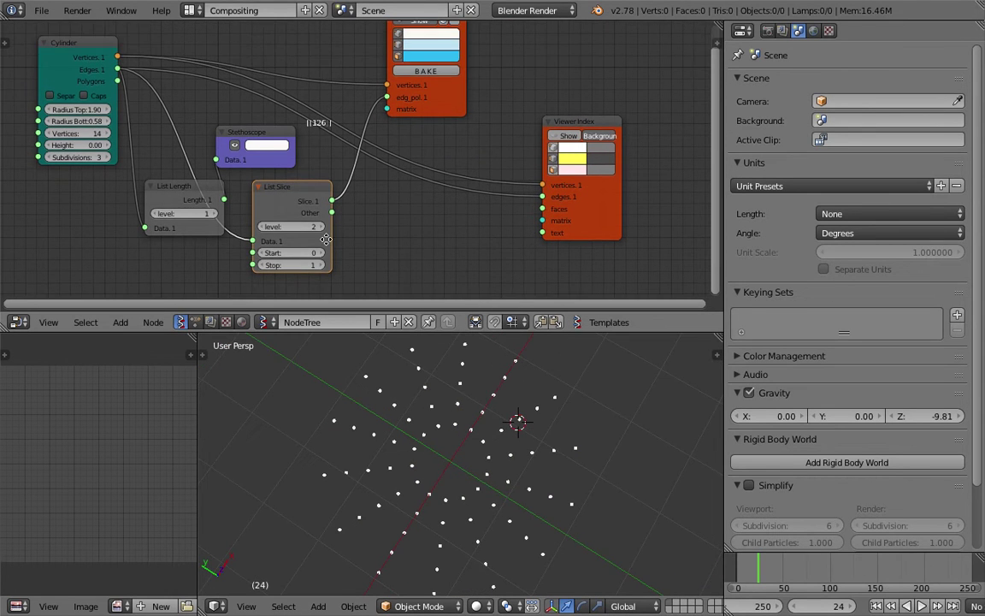
Switch List Slice's Stop value between 1 and 3 at level 2 to compare the drawn edges
{"action": "middle_click_drag", "start_coordinate": [332, 233], "coordinate": [344, 204]}
{"action": "left_click", "coordinate": [332, 234]}
{"action": "left_click", "coordinate": [331, 235]}
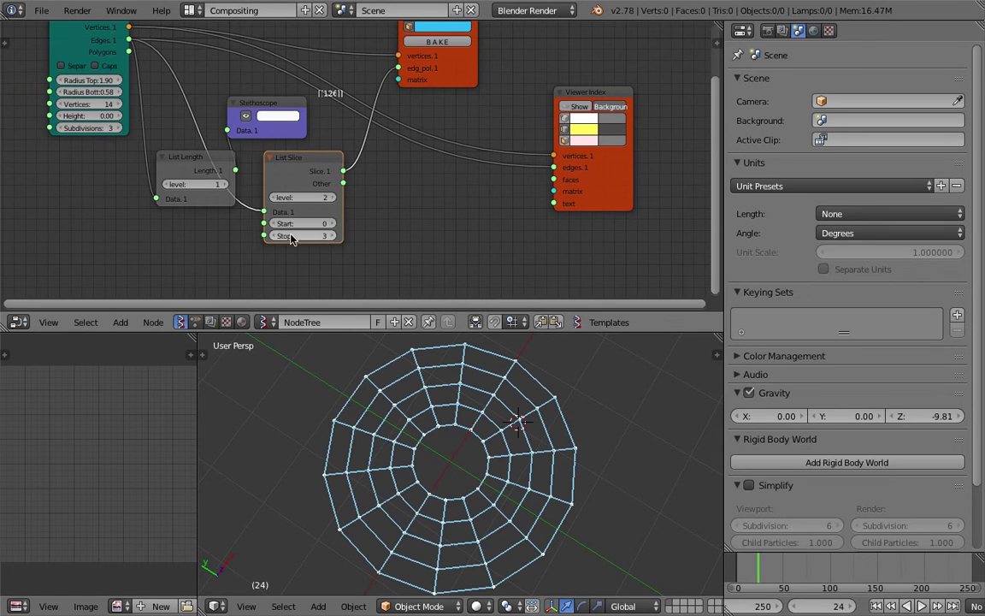
{"action": "left_click", "coordinate": [274, 236]}
{"action": "left_click", "coordinate": [274, 236]}
{"action": "left_click", "coordinate": [330, 237]}
{"action": "left_click", "coordinate": [331, 237]}
{"action": "left_click", "coordinate": [277, 237]}
{"action": "left_click", "coordinate": [277, 237]}
{"action": "left_click", "coordinate": [332, 235]}
{"action": "left_click", "coordinate": [333, 236]}
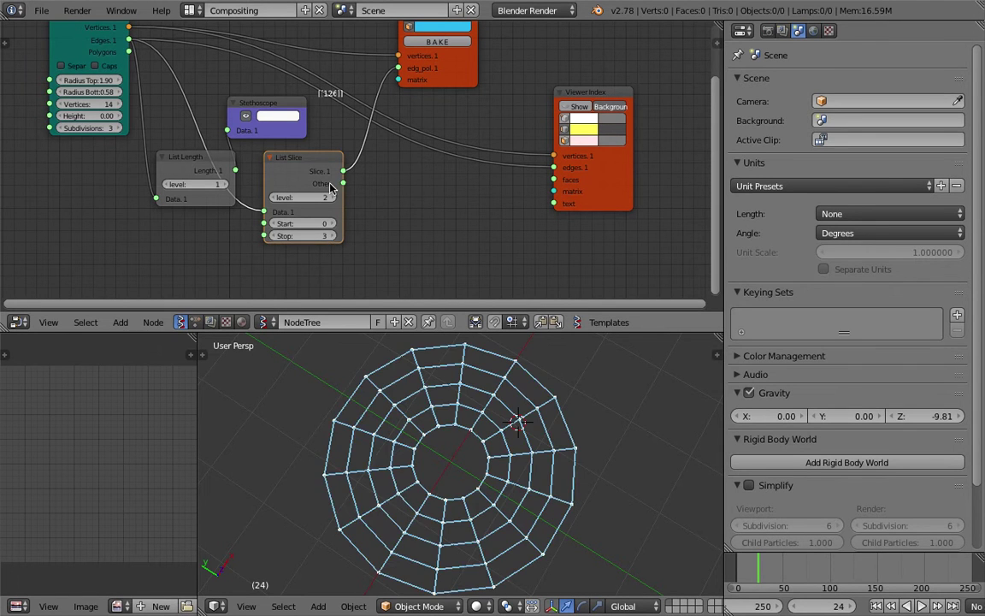
Set List Slice's level to 1 and raise Stop gradually to 126 so the web's edges are drawn progressively
{"action": "left_click", "coordinate": [278, 199]}
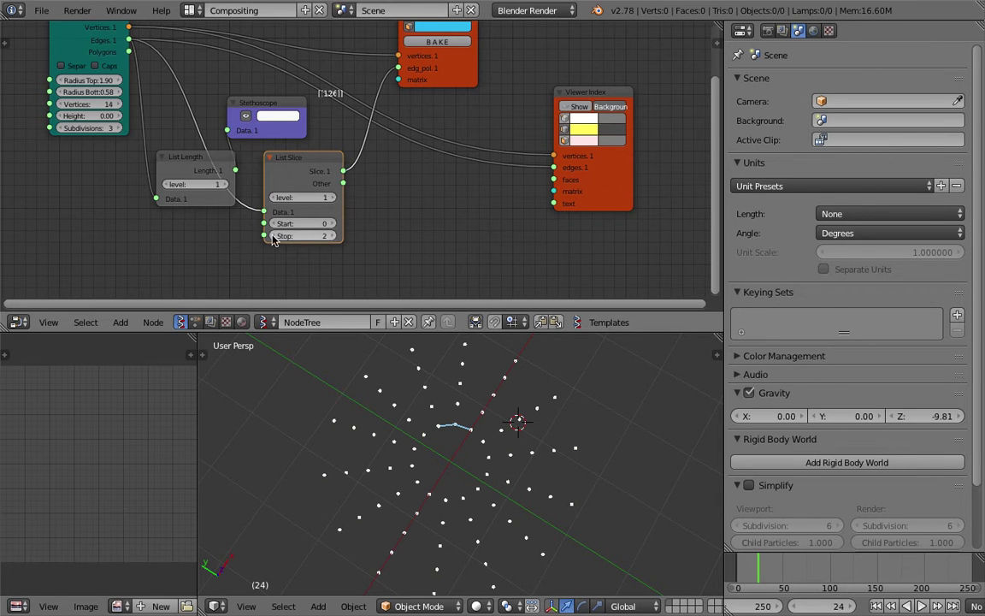
{"action": "left_click", "coordinate": [334, 237]}
{"action": "left_click", "coordinate": [333, 237]}
{"action": "left_click", "coordinate": [334, 237]}
{"action": "left_click", "coordinate": [333, 236]}
{"action": "left_click", "coordinate": [333, 237]}
{"action": "left_click", "coordinate": [333, 237]}
{"action": "left_click", "coordinate": [333, 237]}
{"action": "left_click", "coordinate": [334, 237]}
{"action": "left_click", "coordinate": [336, 236]}
{"action": "left_click", "coordinate": [336, 236]}
{"action": "left_click", "coordinate": [336, 236]}
{"action": "left_click", "coordinate": [336, 236]}
{"action": "left_click", "coordinate": [336, 236]}
{"action": "left_click", "coordinate": [336, 235]}
{"action": "left_click", "coordinate": [336, 236]}
{"action": "left_click", "coordinate": [336, 236]}
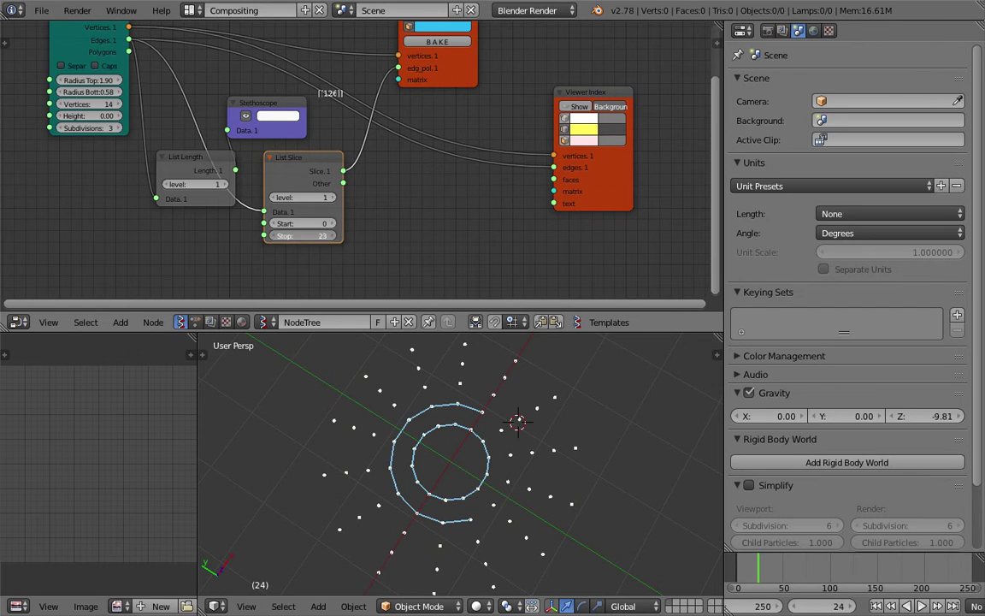
{"action": "left_click", "coordinate": [336, 236]}
{"action": "left_click", "coordinate": [336, 236]}
{"action": "left_click", "coordinate": [336, 236]}
{"action": "left_click_drag", "start_coordinate": [338, 236], "coordinate": [416, 235]}
{"action": "left_click", "coordinate": [336, 236]}
{"action": "left_click", "coordinate": [336, 236]}
{"action": "left_click", "coordinate": [335, 236]}
{"action": "left_click", "coordinate": [336, 236]}
{"action": "left_click", "coordinate": [335, 236]}
{"action": "left_click", "coordinate": [336, 236]}
{"action": "left_click", "coordinate": [335, 236]}
{"action": "left_click", "coordinate": [335, 236]}
{"action": "left_click", "coordinate": [335, 236]}
{"action": "left_click", "coordinate": [335, 236]}
{"action": "left_click", "coordinate": [335, 236]}
{"action": "left_click", "coordinate": [336, 236]}
{"action": "left_click", "coordinate": [336, 236]}
{"action": "left_click", "coordinate": [335, 236]}
{"action": "left_click", "coordinate": [336, 236]}
{"action": "left_click", "coordinate": [335, 236]}
{"action": "left_click", "coordinate": [335, 238]}
{"action": "left_click", "coordinate": [335, 238]}
{"action": "left_click", "coordinate": [335, 238]}
{"action": "left_click", "coordinate": [335, 238]}
{"action": "left_click", "coordinate": [335, 238]}
{"action": "left_click", "coordinate": [335, 237]}
{"action": "left_click", "coordinate": [335, 238]}
{"action": "left_click", "coordinate": [335, 236]}
{"action": "left_click", "coordinate": [335, 236]}
{"action": "left_click", "coordinate": [335, 236]}
{"action": "left_click", "coordinate": [335, 236]}
{"action": "left_click", "coordinate": [335, 236]}
{"action": "left_click", "coordinate": [335, 236]}
{"action": "left_click", "coordinate": [336, 236]}
{"action": "left_click", "coordinate": [336, 236]}
{"action": "left_click_drag", "start_coordinate": [336, 241], "coordinate": [405, 236]}
{"action": "middle_click_drag", "start_coordinate": [567, 497], "coordinate": [529, 480]}
{"action": "left_click", "coordinate": [334, 236]}
{"action": "left_click", "coordinate": [335, 236]}
{"action": "left_click", "coordinate": [334, 237]}
{"action": "left_click", "coordinate": [334, 237]}
{"action": "middle_click_drag", "start_coordinate": [562, 516], "coordinate": [535, 489]}
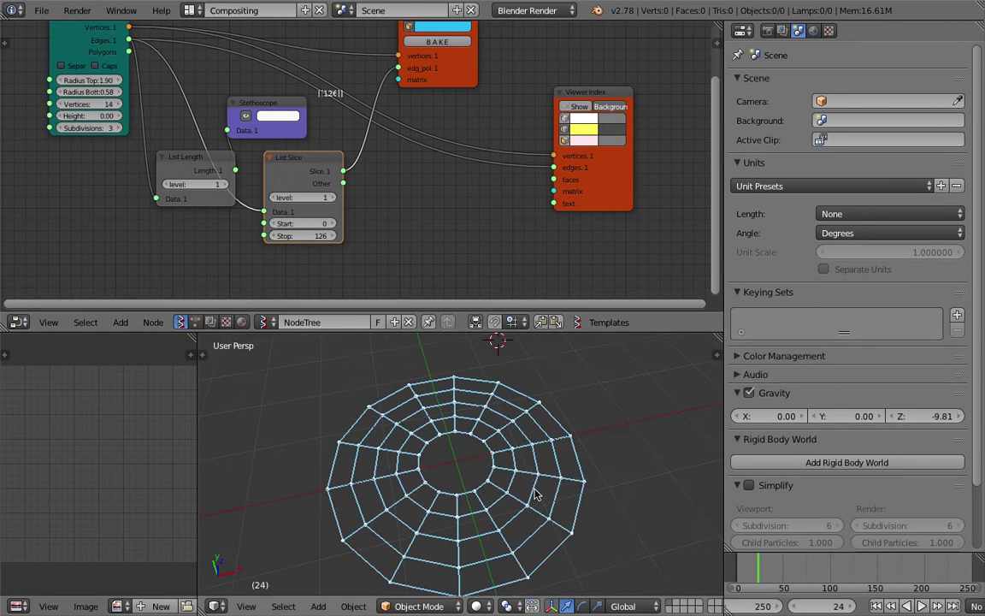
Handwrite the edge list [(0,1), (1,2) ----- (x,y)] with the Grease Pencil in the empty space below the nodes
{"action": "scroll", "coordinate": [366, 258], "scroll_direction": "up", "scroll_amount": 1}
{"action": "middle_click_drag", "start_coordinate": [411, 280], "coordinate": [299, 146]}
{"action": "scroll", "coordinate": [348, 188], "scroll_direction": "up", "scroll_amount": 2}
{"action": "scroll", "coordinate": [351, 183], "scroll_direction": "down", "scroll_amount": 2}
{"action": "scroll", "coordinate": [362, 229], "scroll_direction": "down", "scroll_amount": 2}
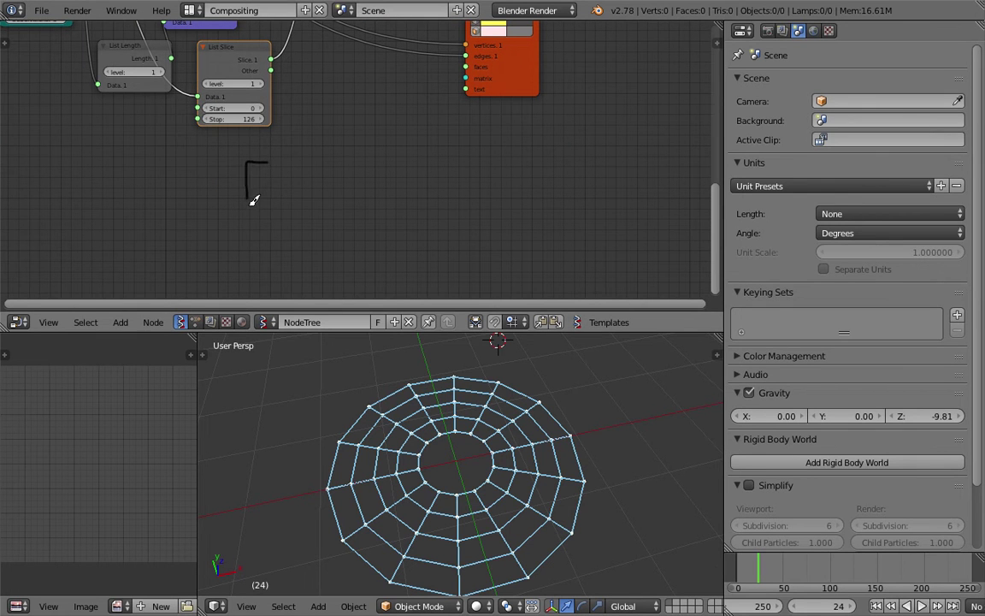
{"action": "mouse_move", "coordinate": [270, 184]}
{"action": "left_mouse_down"}
{"action": "mouse_move", "coordinate": [277, 197]}
{"action": "mouse_move", "coordinate": [272, 183]}
{"action": "mouse_move", "coordinate": [304, 197]}
{"action": "left_mouse_up"}
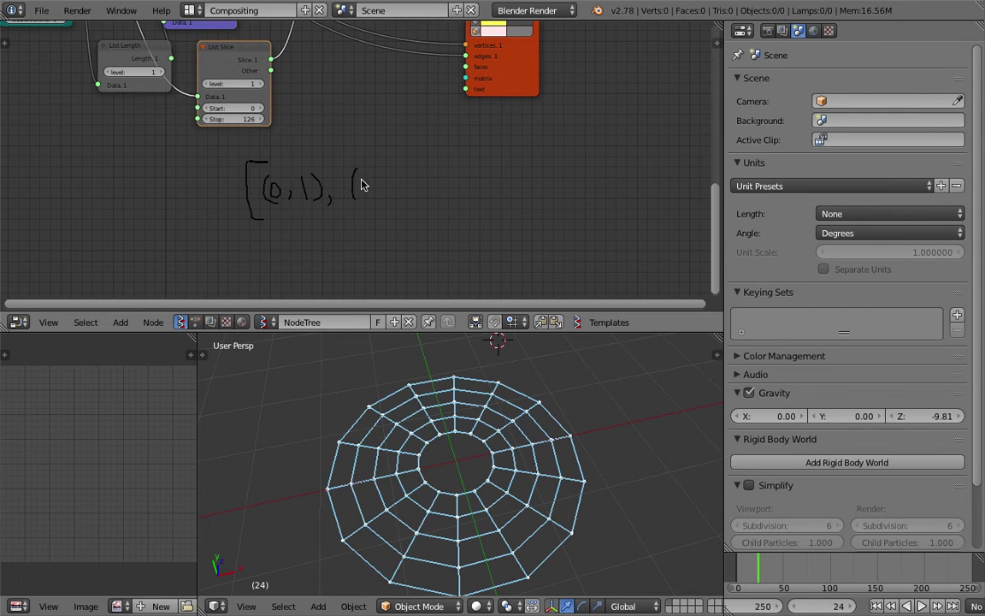
{"action": "mouse_move", "coordinate": [405, 174]}
{"action": "left_mouse_down"}
{"action": "mouse_move", "coordinate": [406, 201]}
{"action": "mouse_move", "coordinate": [438, 194]}
{"action": "left_mouse_up"}
{"action": "left_click_drag", "start_coordinate": [451, 188], "coordinate": [467, 193]}
{"action": "left_click_drag", "start_coordinate": [476, 193], "coordinate": [480, 194]}
{"action": "mouse_move", "coordinate": [564, 162]}
{"action": "left_mouse_down"}
{"action": "mouse_move", "coordinate": [567, 191]}
{"action": "mouse_move", "coordinate": [596, 187]}
{"action": "left_mouse_up"}
{"action": "mouse_move", "coordinate": [595, 166]}
{"action": "left_mouse_down"}
{"action": "mouse_move", "coordinate": [585, 187]}
{"action": "mouse_move", "coordinate": [640, 192]}
{"action": "mouse_move", "coordinate": [639, 200]}
{"action": "left_mouse_up"}
{"action": "left_click_drag", "start_coordinate": [651, 147], "coordinate": [657, 192]}
{"action": "mouse_move", "coordinate": [670, 155]}
{"action": "left_mouse_down"}
{"action": "mouse_move", "coordinate": [680, 206]}
{"action": "mouse_move", "coordinate": [669, 206]}
{"action": "left_mouse_up"}
{"action": "scroll", "coordinate": [416, 179], "scroll_direction": "down", "scroll_amount": 1}
{"action": "middle_click_drag", "start_coordinate": [323, 229], "coordinate": [284, 194]}
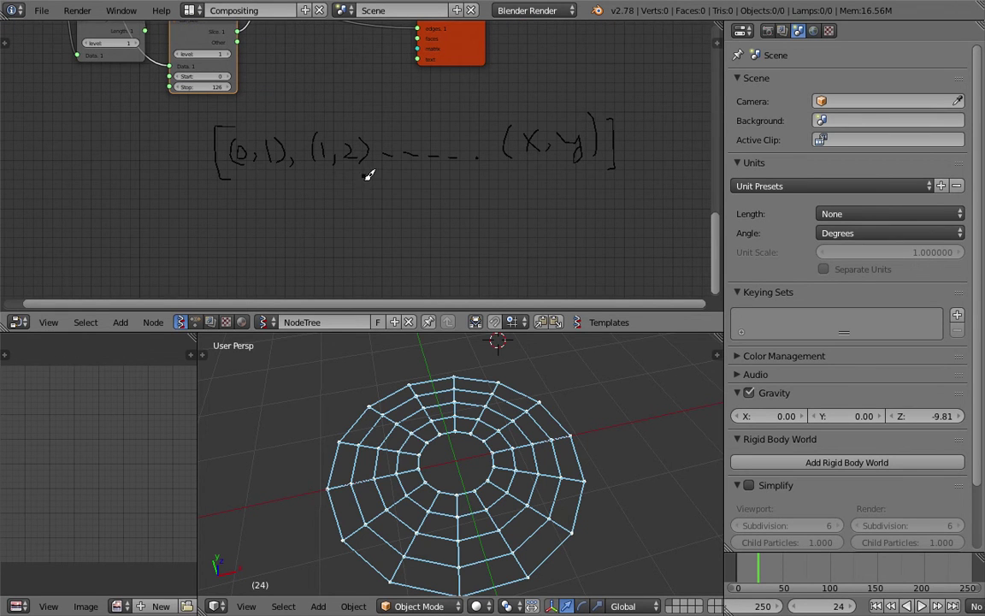
Draw a brace under the middle of the handwritten list and cross that part out
{"action": "mouse_move", "coordinate": [387, 181]}
{"action": "left_mouse_down"}
{"action": "mouse_move", "coordinate": [491, 184]}
{"action": "mouse_move", "coordinate": [508, 168]}
{"action": "left_mouse_up"}
{"action": "left_click_drag", "start_coordinate": [446, 149], "coordinate": [511, 178]}
{"action": "left_click_drag", "start_coordinate": [481, 124], "coordinate": [371, 192]}
Draw a second brace below the first one and a large cross on each side of it
{"action": "middle_click_drag", "start_coordinate": [404, 247], "coordinate": [392, 203]}
{"action": "left_click_drag", "start_coordinate": [366, 219], "coordinate": [503, 221]}
{"action": "mouse_move", "coordinate": [236, 165]}
{"action": "left_mouse_down"}
{"action": "mouse_move", "coordinate": [323, 205]}
{"action": "mouse_move", "coordinate": [331, 221]}
{"action": "left_mouse_up"}
{"action": "left_click_drag", "start_coordinate": [319, 175], "coordinate": [246, 218]}
{"action": "left_click_drag", "start_coordinate": [544, 181], "coordinate": [624, 225]}
{"action": "left_click_drag", "start_coordinate": [604, 183], "coordinate": [537, 234]}
{"action": "scroll", "coordinate": [466, 137], "scroll_direction": "down", "scroll_amount": 1}
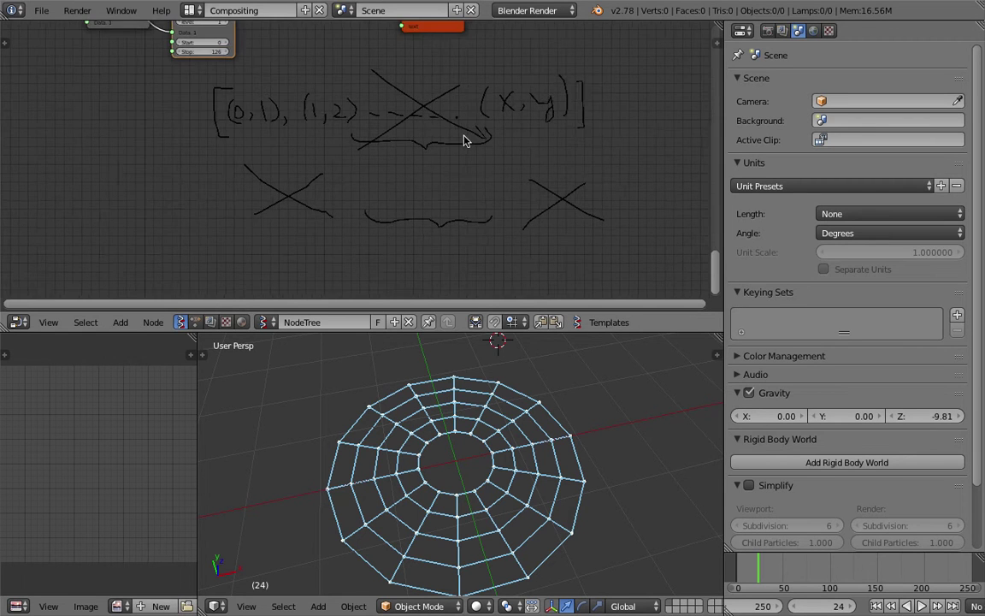
Delete the Grease Pencil layer holding the handwritten notes and hide the node properties again
{"action": "scroll", "coordinate": [479, 129], "scroll_direction": "up", "scroll_amount": 1}
{"action": "left_click", "coordinate": [718, 43]}
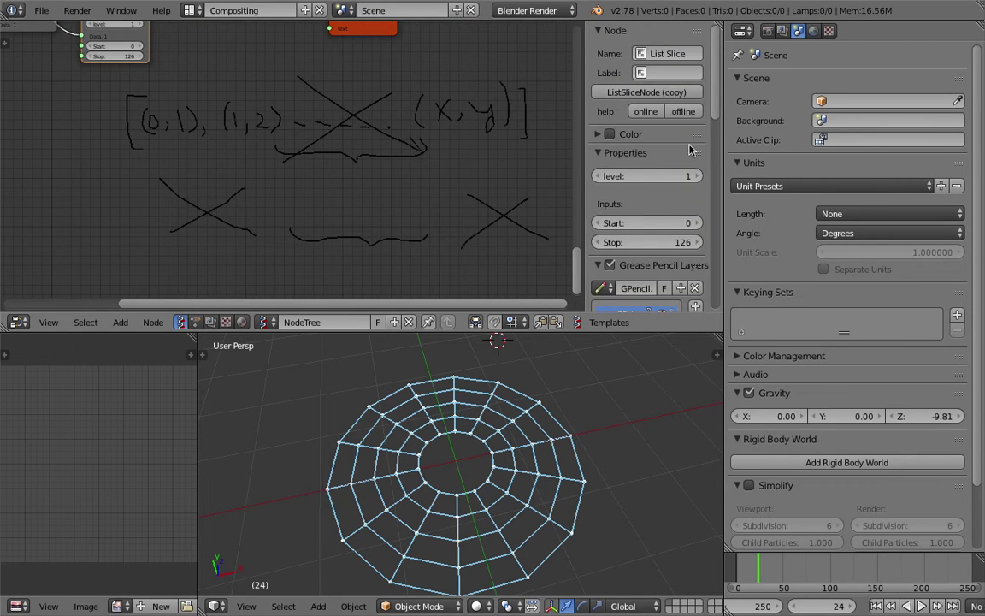
{"action": "scroll", "coordinate": [654, 227], "scroll_direction": "down", "scroll_amount": 3}
{"action": "left_click", "coordinate": [694, 235]}
{"action": "left_click_drag", "start_coordinate": [585, 148], "coordinate": [823, 154]}
{"action": "mouse_move", "coordinate": [470, 72]}
{"action": "middle_mouse_down"}
{"action": "mouse_move", "coordinate": [531, 195]}
{"action": "mouse_move", "coordinate": [578, 254]}
{"action": "middle_mouse_up"}
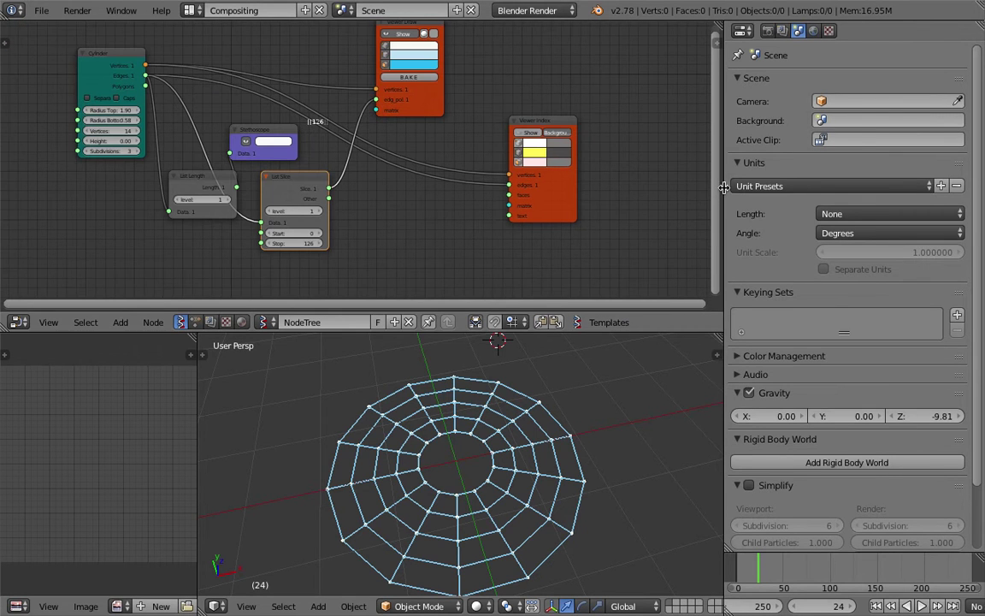
Widen the node editor by narrowing the scene properties area, and save the file
{"action": "left_click_drag", "start_coordinate": [724, 188], "coordinate": [779, 188]}
{"action": "middle_click_drag", "start_coordinate": [575, 213], "coordinate": [562, 203]}
{"action": "key", "text": "ctrl+s"}
{"action": "left_click", "coordinate": [562, 205]}
Shift the Viewer Draw and Viewer Index nodes farther from List Slice, and nudge the Stethoscope slightly
{"action": "left_click_drag", "start_coordinate": [436, 92], "coordinate": [470, 97]}
{"action": "left_click_drag", "start_coordinate": [562, 105], "coordinate": [578, 106]}
{"action": "left_click_drag", "start_coordinate": [493, 94], "coordinate": [516, 108]}
{"action": "scroll", "coordinate": [393, 122], "scroll_direction": "up", "scroll_amount": 2}
{"action": "middle_click_drag", "start_coordinate": [393, 121], "coordinate": [396, 147]}
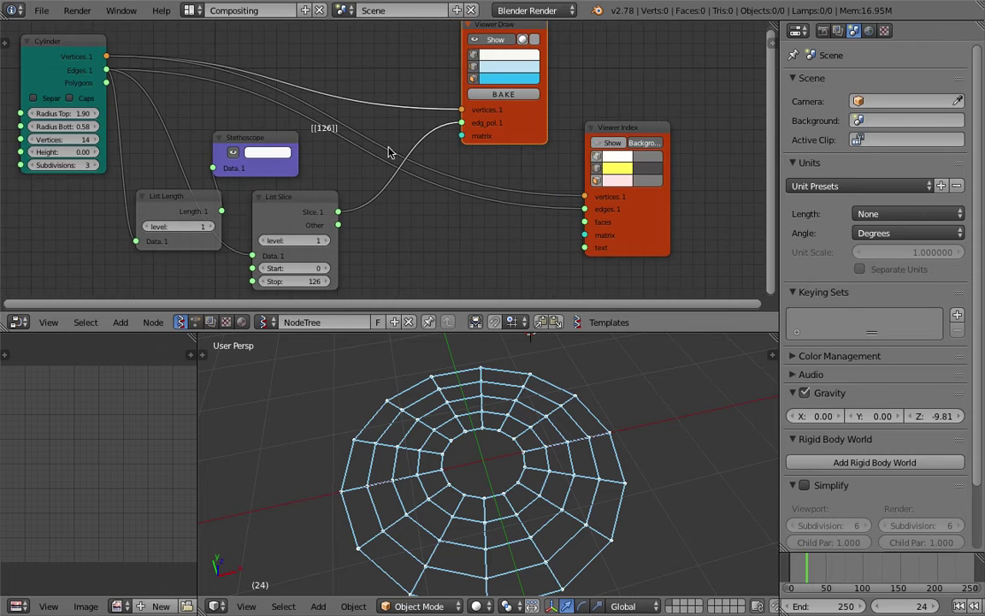
{"action": "scroll", "coordinate": [389, 153], "scroll_direction": "up", "scroll_amount": 1}
{"action": "left_click_drag", "start_coordinate": [236, 143], "coordinate": [229, 134]}
{"action": "middle_click_drag", "start_coordinate": [230, 134], "coordinate": [244, 115]}
Widen the Viewer Index node slightly and turn on its index display
{"action": "middle_click_drag", "start_coordinate": [522, 405], "coordinate": [515, 459]}
{"action": "scroll", "coordinate": [516, 459], "scroll_direction": "down", "scroll_amount": 1}
{"action": "scroll", "coordinate": [516, 459], "scroll_direction": "down", "scroll_amount": 1}
{"action": "left_click", "coordinate": [678, 109]}
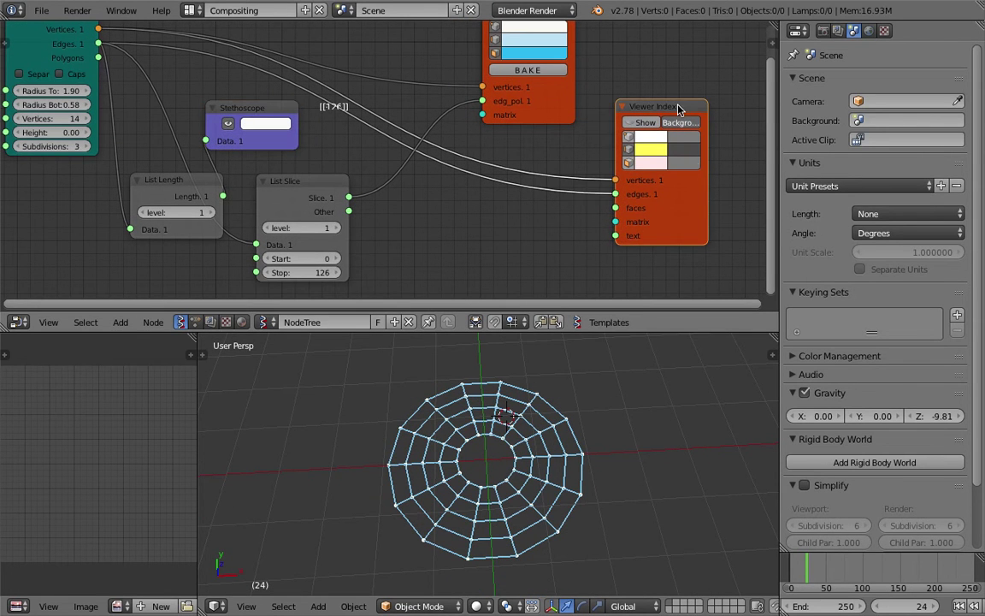
{"action": "left_click_drag", "start_coordinate": [704, 236], "coordinate": [718, 238]}
{"action": "left_click", "coordinate": [647, 126]}
Enlarge the 3D view, save the file, and examine the edge numbers along the outermost ring of the web
{"action": "scroll", "coordinate": [578, 466], "scroll_direction": "up", "scroll_amount": 2}
{"action": "middle_click_drag", "start_coordinate": [602, 431], "coordinate": [568, 425]}
{"action": "middle_click_drag", "start_coordinate": [568, 424], "coordinate": [575, 420]}
{"action": "left_click_drag", "start_coordinate": [602, 332], "coordinate": [602, 256]}
{"action": "scroll", "coordinate": [477, 422], "scroll_direction": "up", "scroll_amount": 1}
{"action": "middle_click_drag", "start_coordinate": [477, 423], "coordinate": [508, 456]}
{"action": "scroll", "coordinate": [507, 456], "scroll_direction": "down", "scroll_amount": 1}
{"action": "key", "text": "ctrl+s"}
{"action": "left_click", "coordinate": [508, 455]}
{"action": "middle_click_drag", "start_coordinate": [421, 455], "coordinate": [479, 476]}
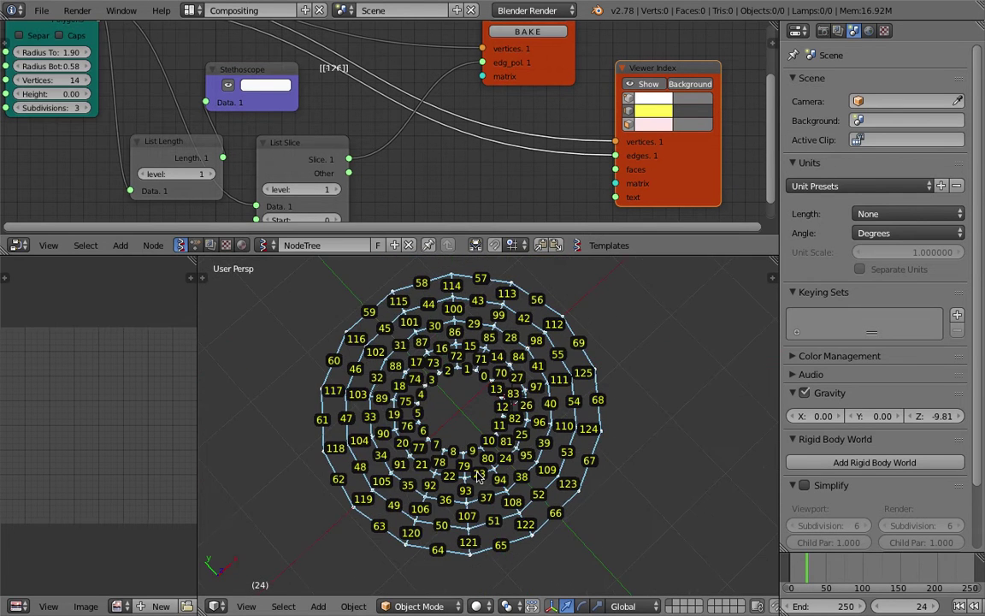
{"action": "scroll", "coordinate": [372, 318], "scroll_direction": "up", "scroll_amount": 1}
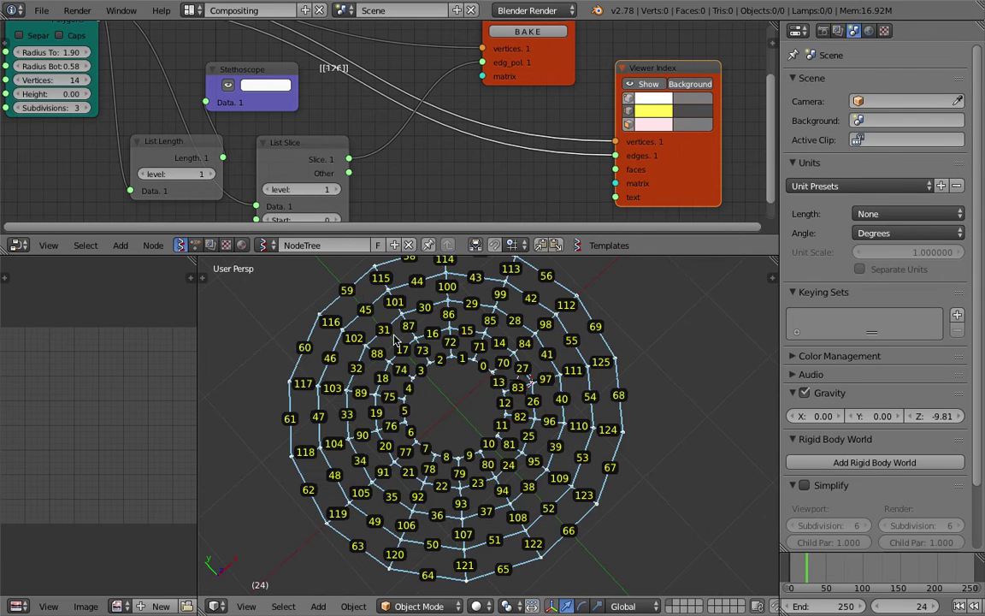
{"action": "middle_click_drag", "start_coordinate": [394, 340], "coordinate": [357, 321]}
{"action": "middle_click_drag", "start_coordinate": [391, 258], "coordinate": [399, 304], "text": "shift"}
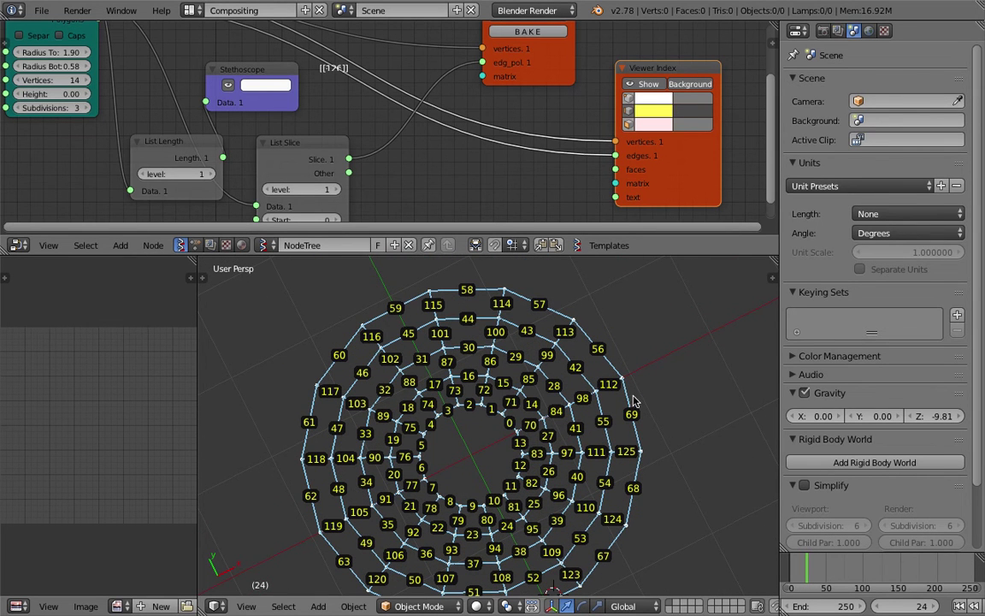
{"action": "scroll", "coordinate": [603, 419], "scroll_direction": "down", "scroll_amount": 1}
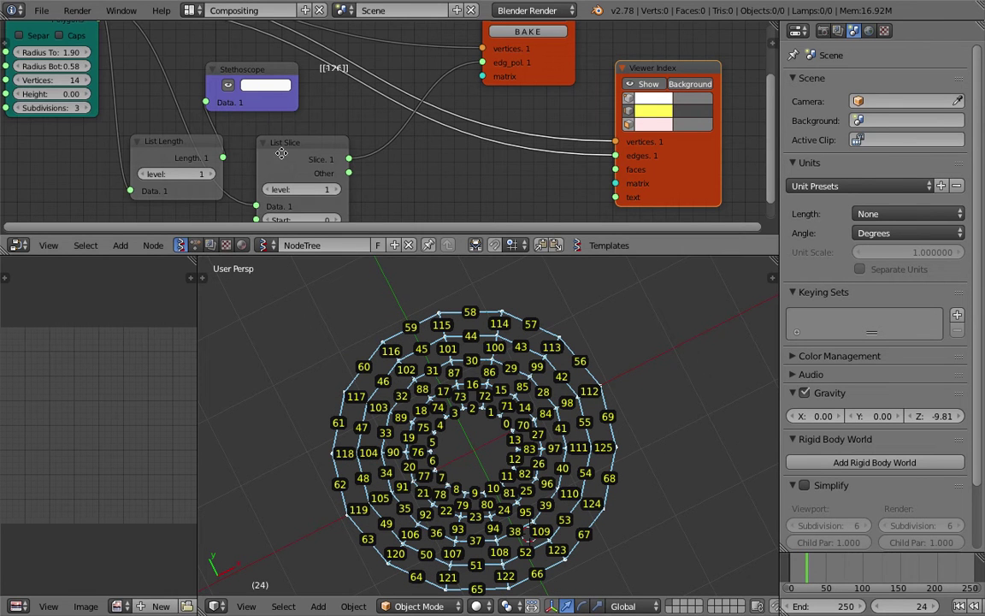
Set List Slice to start at 56 and stop at 69
{"action": "middle_click_drag", "start_coordinate": [274, 147], "coordinate": [305, 106]}
{"action": "left_click", "coordinate": [340, 177]}
{"action": "type", "text": "5"}
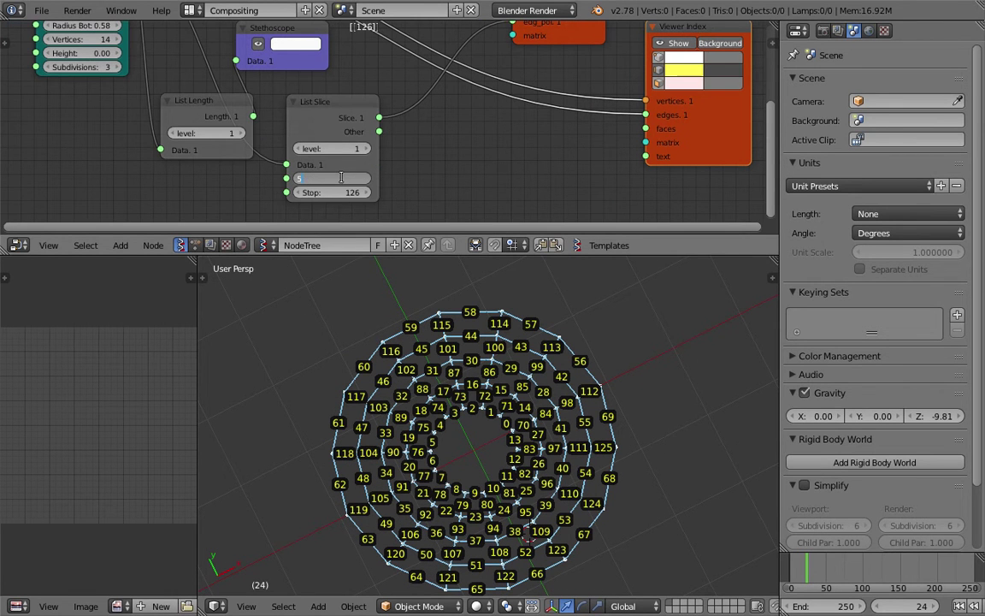
{"action": "type", "text": "6"}
{"action": "key", "text": "Tab"}
{"action": "key", "text": "Return"}
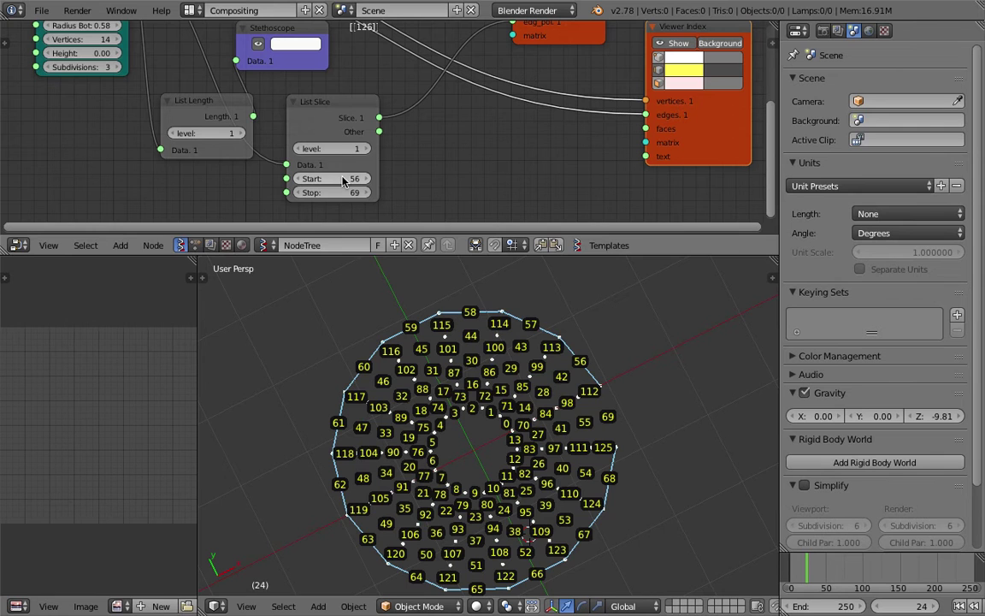
Save the file and set the List Slice stop value to 70
{"action": "middle_click_drag", "start_coordinate": [537, 397], "coordinate": [528, 392]}
{"action": "key", "text": "ctrl+s"}
{"action": "left_click", "coordinate": [528, 391]}
{"action": "middle_click_drag", "start_coordinate": [649, 454], "coordinate": [651, 420]}
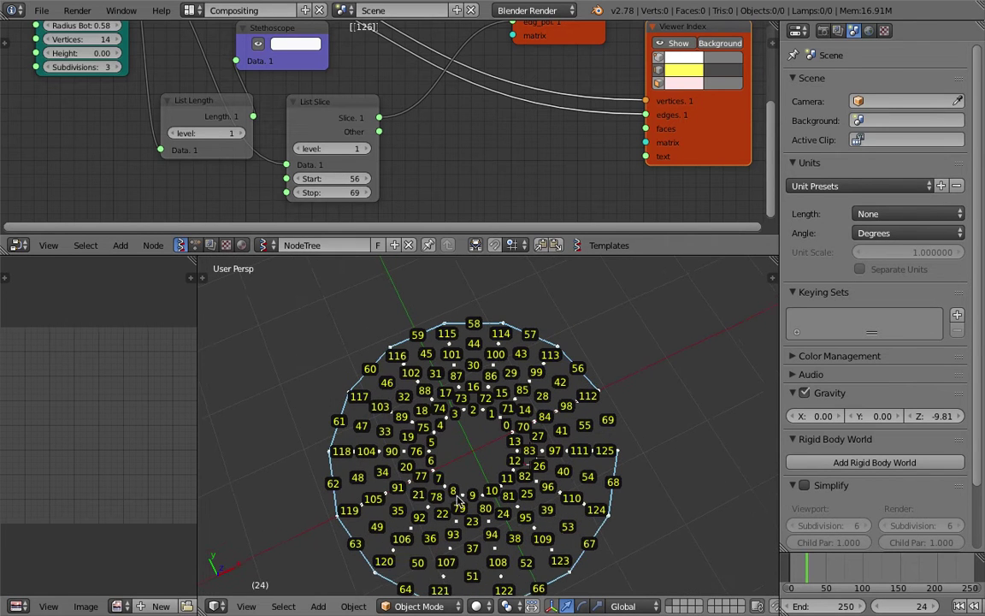
{"action": "middle_click_drag", "start_coordinate": [458, 488], "coordinate": [462, 463], "text": "shift"}
{"action": "key", "text": "ctrl+s"}
{"action": "left_click", "coordinate": [463, 463]}
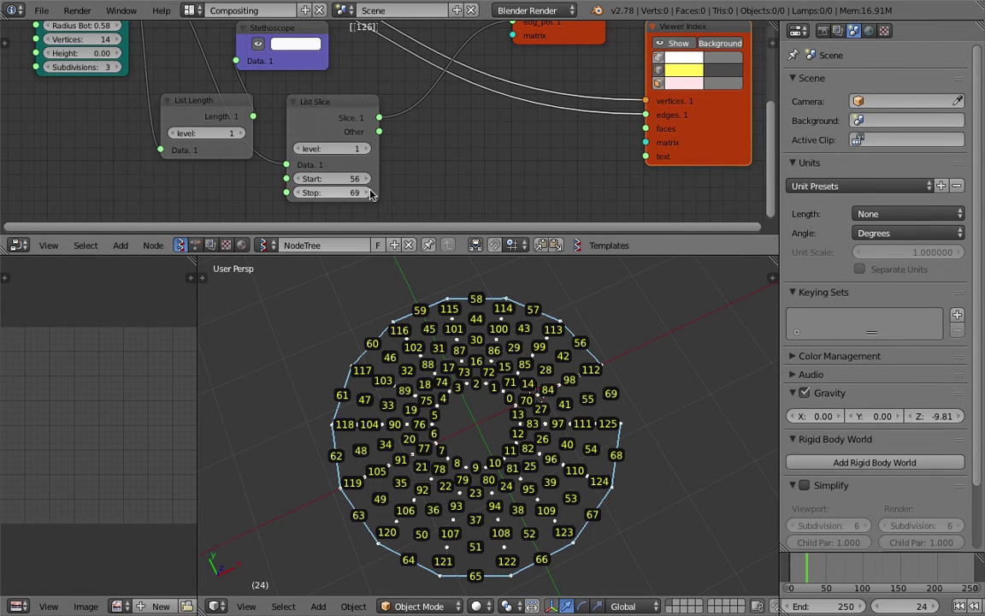
{"action": "left_click_drag", "start_coordinate": [368, 195], "coordinate": [346, 193]}
{"action": "left_click", "coordinate": [370, 193]}
{"action": "key", "text": "ctrl+s"}
{"action": "left_click", "coordinate": [346, 198]}
Nudge the List Slice node slightly away from List Length and save the file
{"action": "left_click_drag", "start_coordinate": [340, 118], "coordinate": [351, 109]}
{"action": "key", "text": "ctrl+s"}
{"action": "left_click", "coordinate": [350, 104]}
{"action": "middle_click_drag", "start_coordinate": [564, 376], "coordinate": [543, 368]}
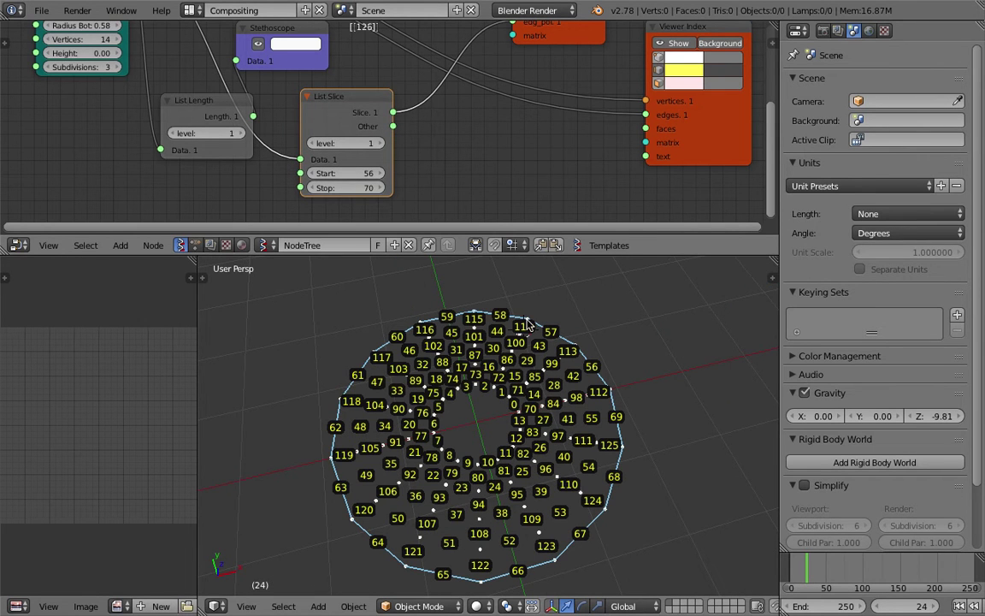
{"action": "scroll", "coordinate": [536, 382], "scroll_direction": "down", "scroll_amount": 1}
{"action": "middle_click_drag", "start_coordinate": [526, 383], "coordinate": [531, 410]}
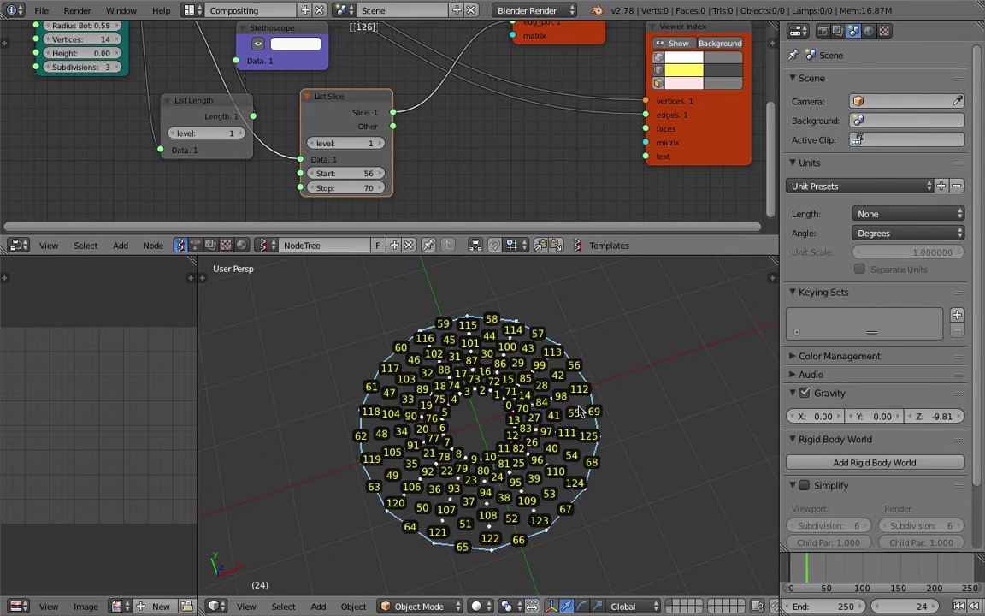
Feed Viewer Draw's edg_pol input from List Slice's Other output instead of its Slice output
{"action": "middle_click_drag", "start_coordinate": [349, 126], "coordinate": [289, 154]}
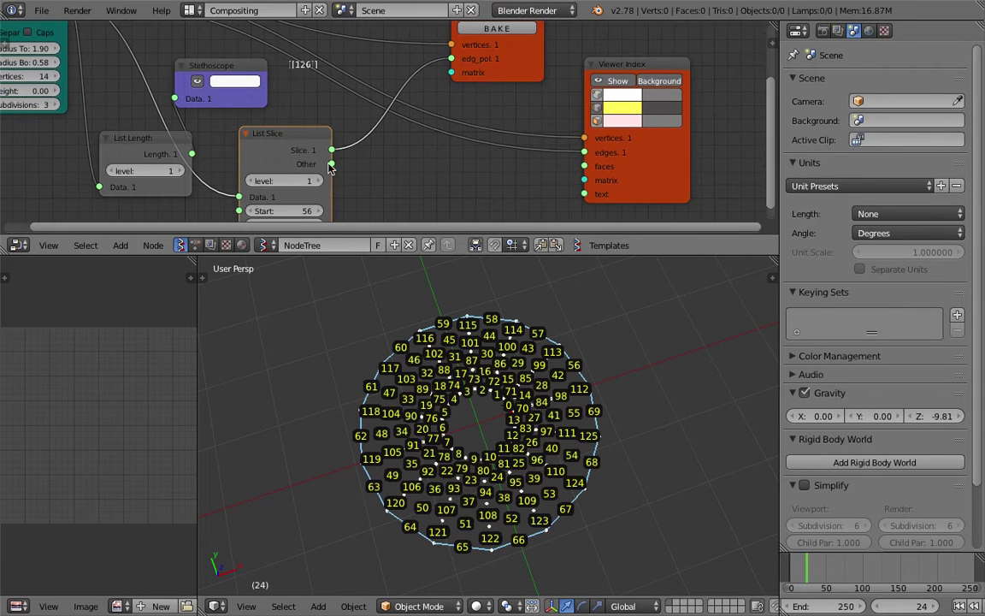
{"action": "scroll", "coordinate": [285, 156], "scroll_direction": "up", "scroll_amount": 2}
{"action": "left_click_drag", "start_coordinate": [323, 171], "coordinate": [462, 49]}
{"action": "middle_click_drag", "start_coordinate": [554, 383], "coordinate": [515, 386]}
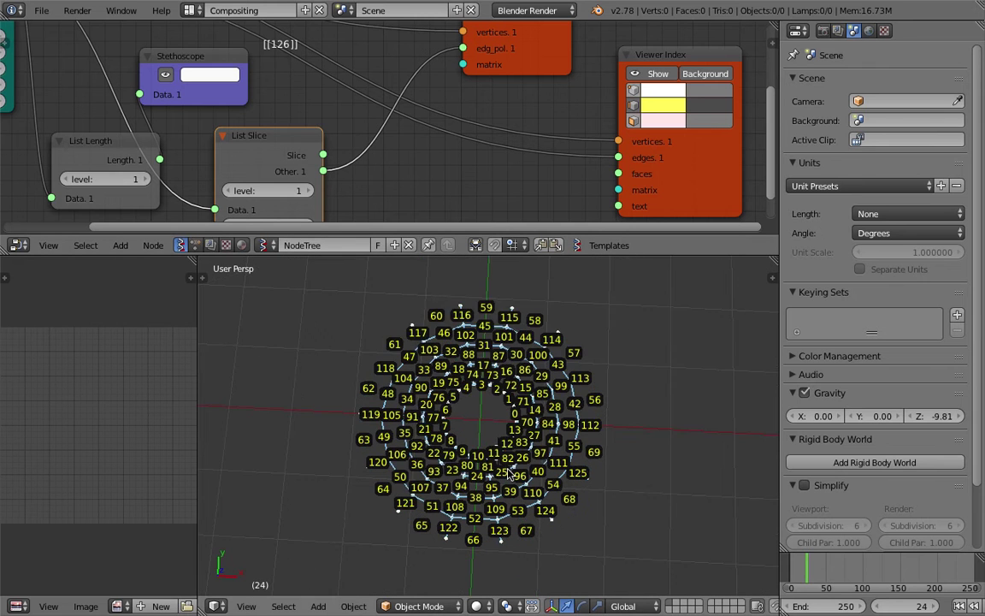
{"action": "middle_click_drag", "start_coordinate": [510, 473], "coordinate": [408, 524]}
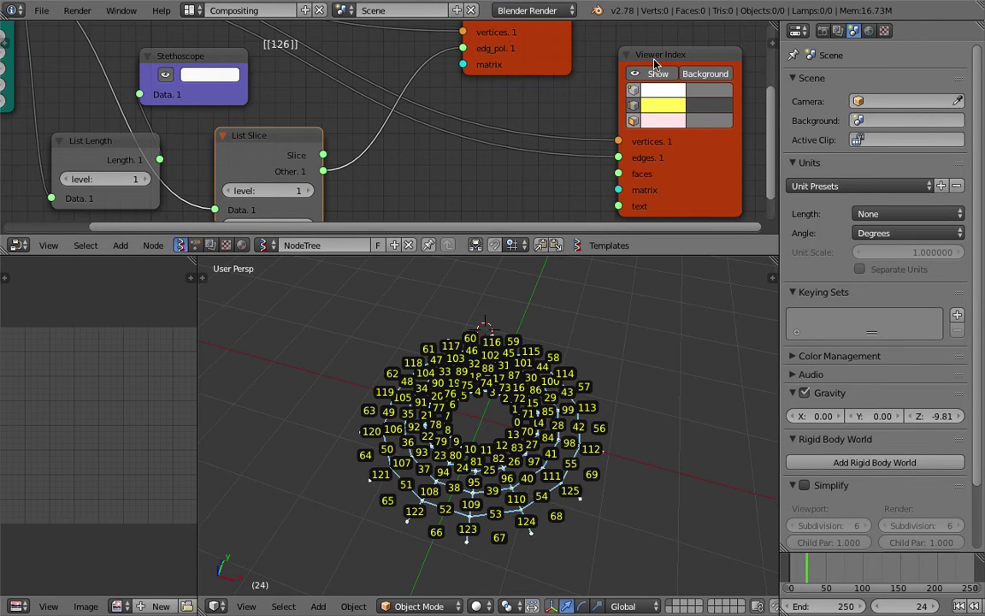
Delete the Viewer Index node and enlarge the node editor again
{"action": "left_click", "coordinate": [654, 62]}
{"action": "key", "text": "x"}
{"action": "middle_click_drag", "start_coordinate": [539, 338], "coordinate": [511, 472]}
{"action": "scroll", "coordinate": [510, 473], "scroll_direction": "up", "scroll_amount": 1}
{"action": "middle_click_drag", "start_coordinate": [376, 142], "coordinate": [425, 100]}
{"action": "scroll", "coordinate": [425, 201], "scroll_direction": "down", "scroll_amount": 1}
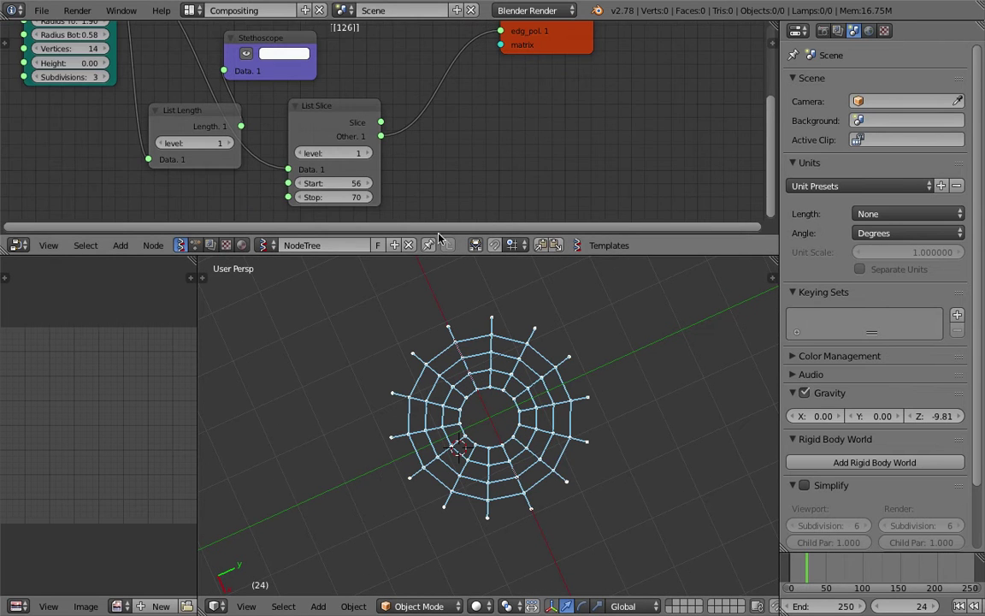
{"action": "left_click_drag", "start_coordinate": [444, 255], "coordinate": [444, 332]}
{"action": "middle_click_drag", "start_coordinate": [442, 219], "coordinate": [460, 202]}
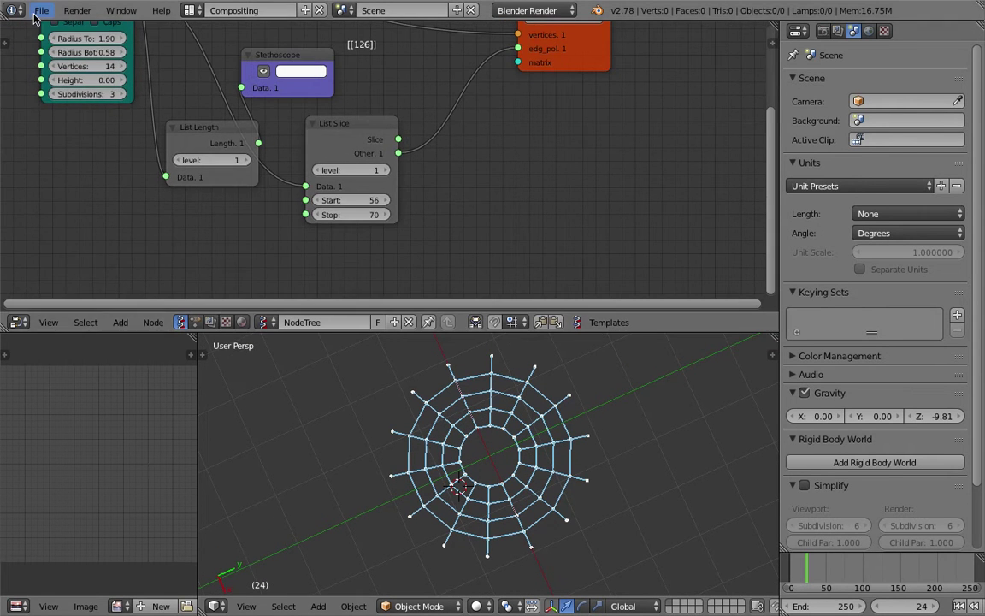
Save the project as a new version of the file, and save it once more
{"action": "left_click", "coordinate": [41, 10]}
{"action": "left_click", "coordinate": [99, 148]}
{"action": "left_click", "coordinate": [872, 69]}
{"action": "left_click", "coordinate": [904, 57]}
{"action": "middle_click_drag", "start_coordinate": [593, 193], "coordinate": [598, 209]}
{"action": "key", "text": "ctrl+s"}
{"action": "left_click", "coordinate": [602, 210]}
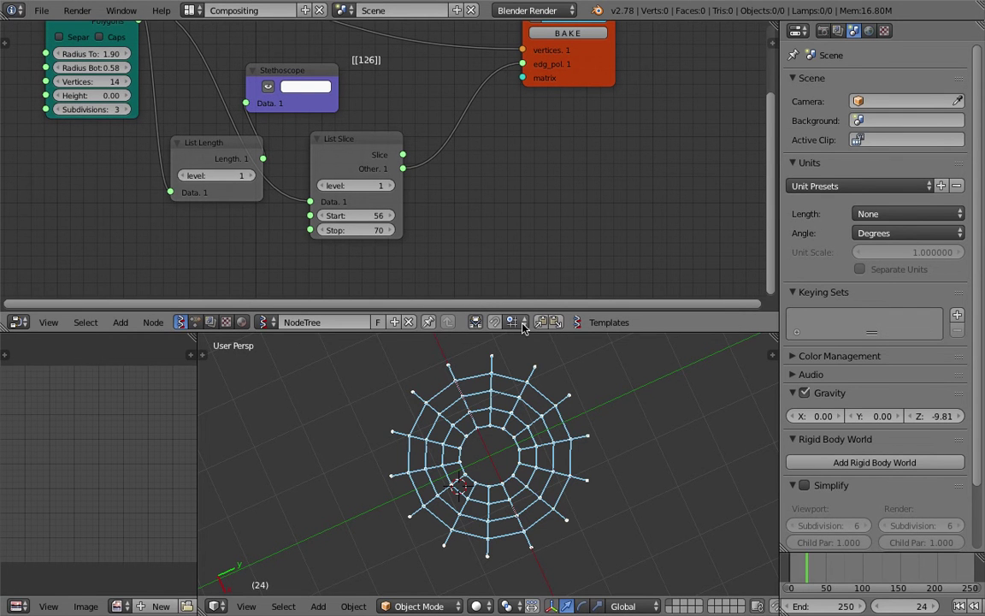
Make the node editor taller and move List Slice farther from List Length
{"action": "left_click_drag", "start_coordinate": [525, 331], "coordinate": [527, 357]}
{"action": "scroll", "coordinate": [410, 242], "scroll_direction": "down", "scroll_amount": 2}
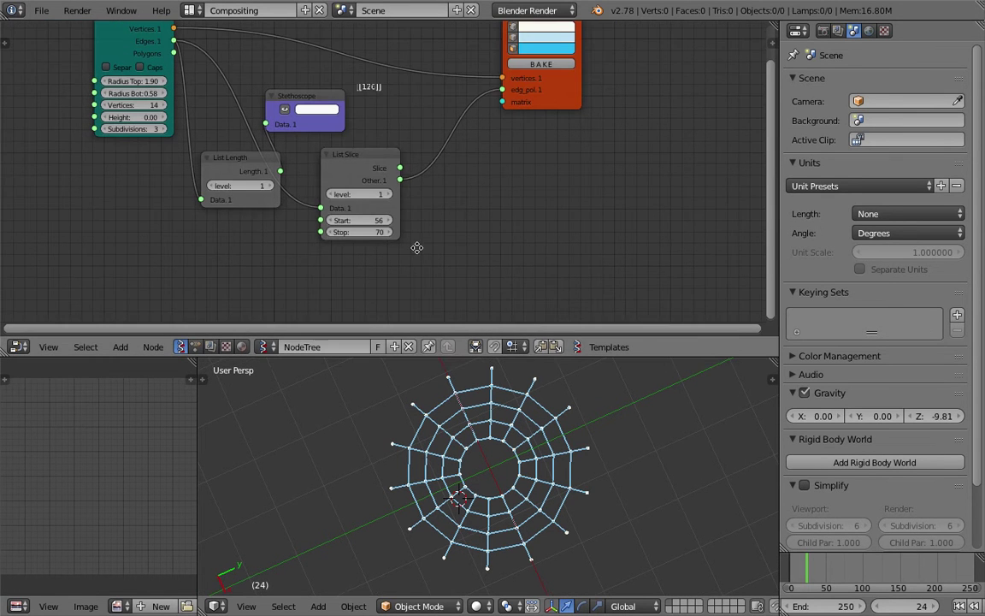
{"action": "middle_click_drag", "start_coordinate": [417, 248], "coordinate": [449, 266]}
{"action": "left_click_drag", "start_coordinate": [422, 189], "coordinate": [440, 181]}
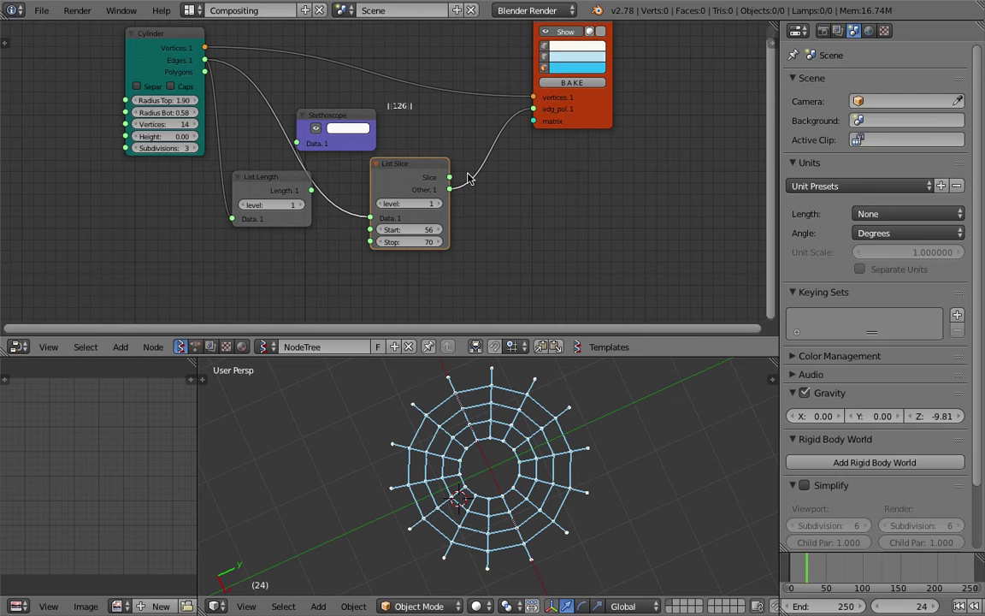
{"action": "middle_click_drag", "start_coordinate": [175, 84], "coordinate": [162, 93]}
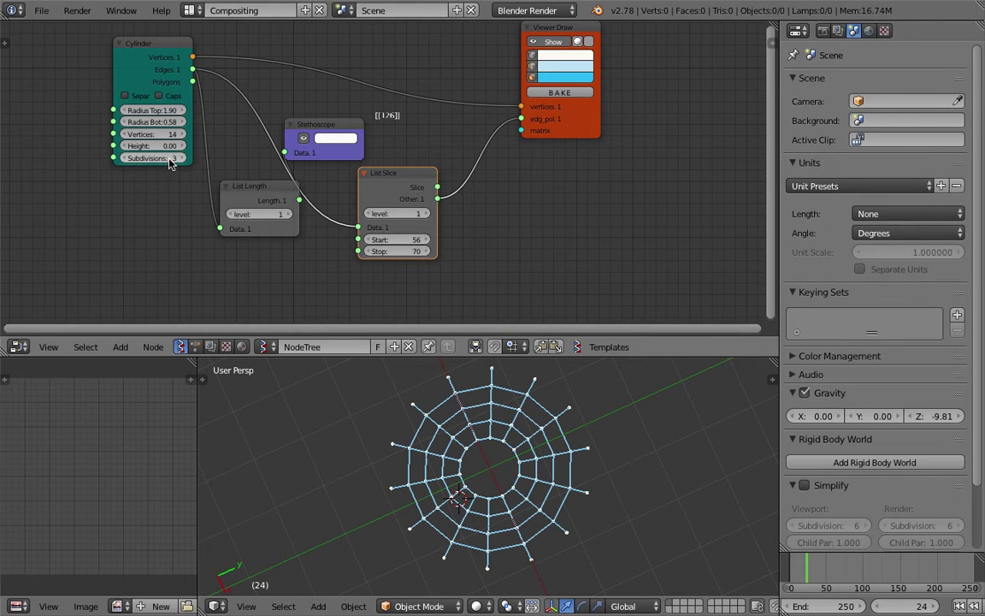
{"action": "left_click_drag", "start_coordinate": [394, 193], "coordinate": [404, 195]}
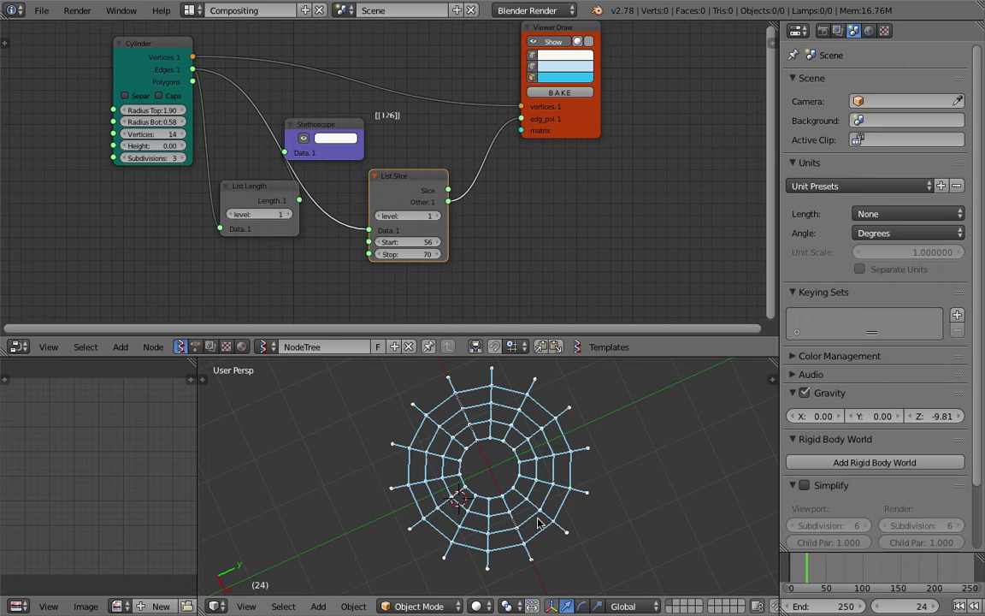
Enlarge the 3D view and add a Viewer Index node below Viewer Draw
{"action": "middle_click_drag", "start_coordinate": [615, 432], "coordinate": [605, 378]}
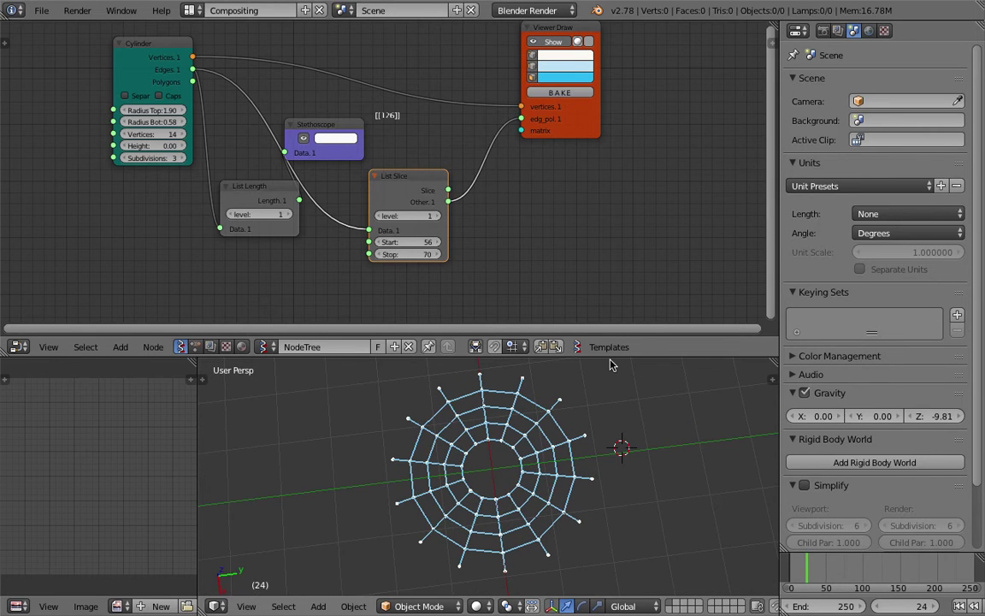
{"action": "left_click_drag", "start_coordinate": [609, 357], "coordinate": [605, 285]}
{"action": "middle_click_drag", "start_coordinate": [585, 415], "coordinate": [583, 403]}
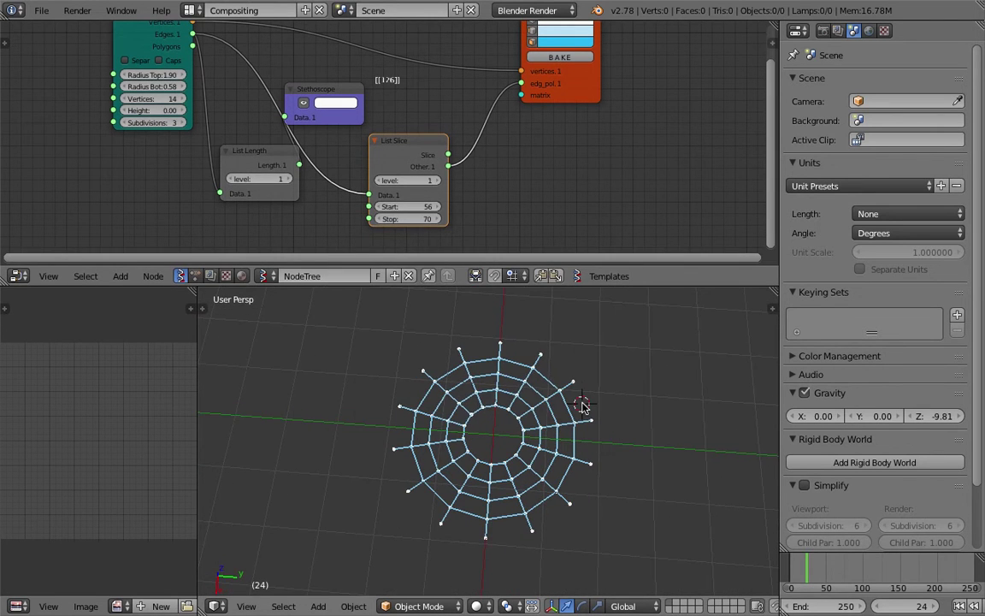
{"action": "middle_click_drag", "start_coordinate": [569, 163], "coordinate": [506, 167]}
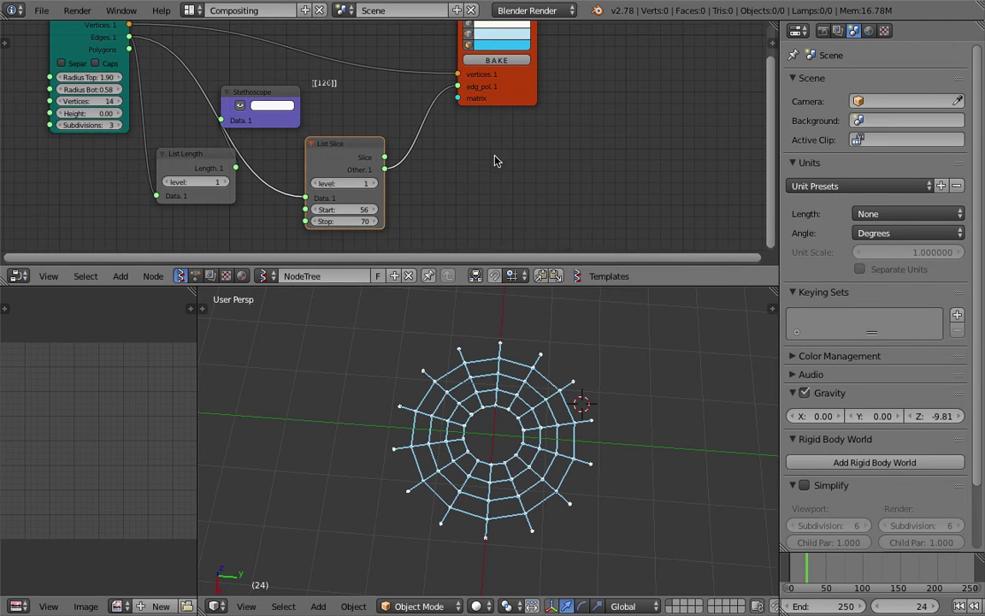
{"action": "key", "text": "shift+a"}
{"action": "left_click", "coordinate": [494, 158]}
{"action": "type", "text": "ind"}
{"action": "key", "text": "Down"}
{"action": "key", "text": "Return"}
{"action": "left_click", "coordinate": [495, 125]}
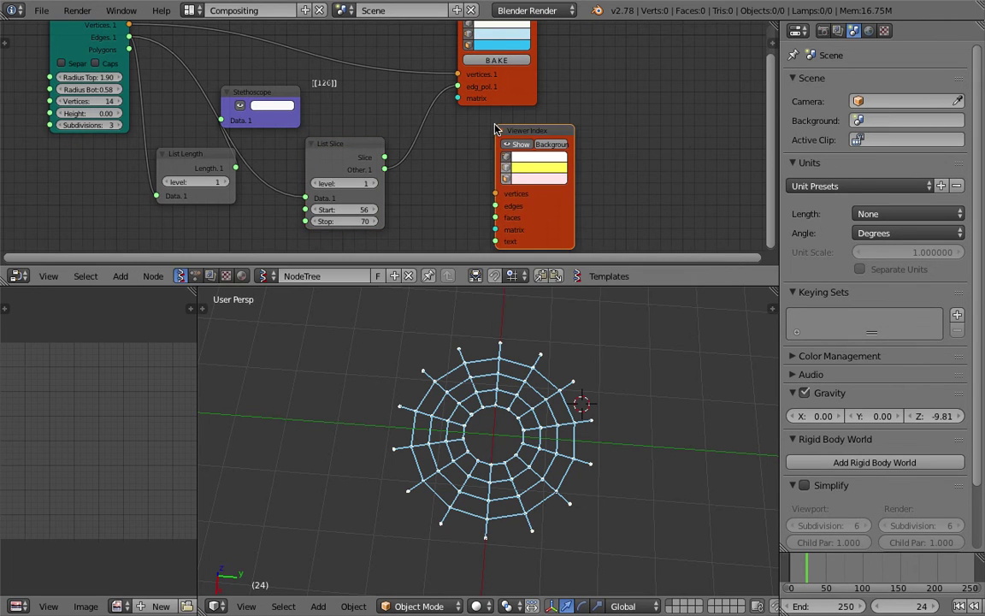
Save the file and line up the Viewer Index node directly beneath Viewer Draw
{"action": "scroll", "coordinate": [495, 125], "scroll_direction": "down", "scroll_amount": 3}
{"action": "scroll", "coordinate": [491, 125], "scroll_direction": "down", "scroll_amount": 1, "text": "ctrl"}
{"action": "key", "text": "ctrl+s"}
{"action": "left_click", "coordinate": [466, 124]}
{"action": "left_click_drag", "start_coordinate": [472, 131], "coordinate": [442, 127]}
{"action": "scroll", "coordinate": [443, 127], "scroll_direction": "up", "scroll_amount": 1}
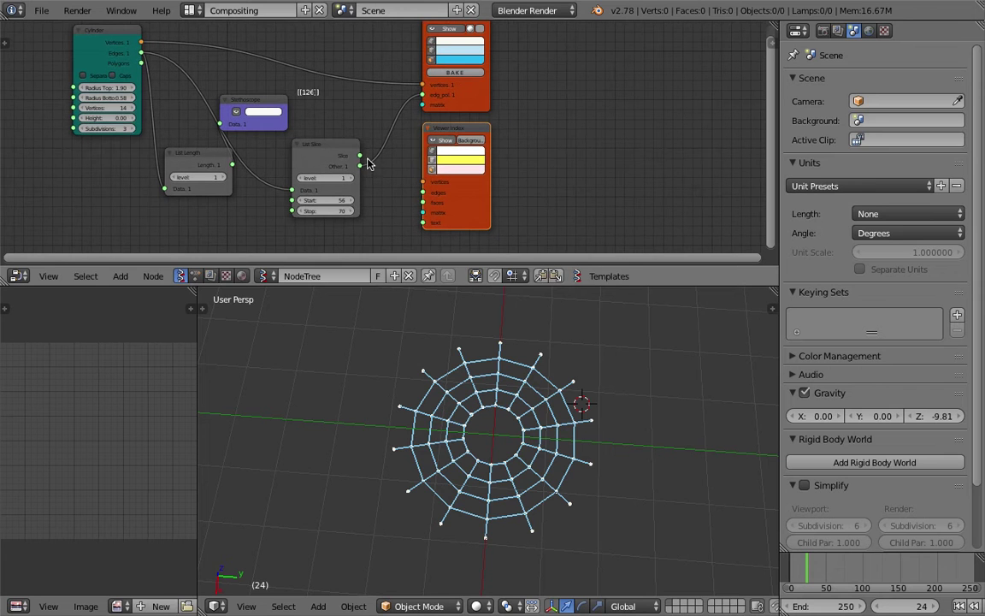
Link List Slice's Other output to the Viewer Index vertices input and darken the vertex label background to black
{"action": "left_click_drag", "start_coordinate": [327, 148], "coordinate": [419, 182]}
{"action": "left_click", "coordinate": [477, 154]}
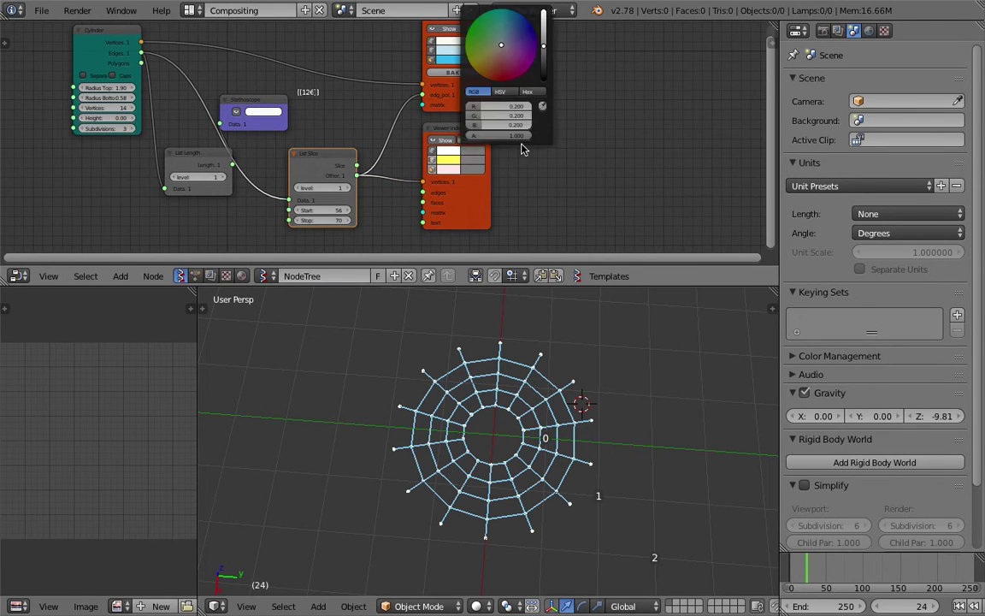
{"action": "left_click_drag", "start_coordinate": [546, 65], "coordinate": [546, 87]}
{"action": "middle_click_drag", "start_coordinate": [579, 433], "coordinate": [597, 433]}
{"action": "key", "text": "ctrl+s"}
{"action": "left_click", "coordinate": [598, 432]}
Shift Viewer Draw farther from List Slice and connect the Cylinder's Vertices output to the Viewer Index vertices input
{"action": "left_click_drag", "start_coordinate": [482, 104], "coordinate": [504, 100]}
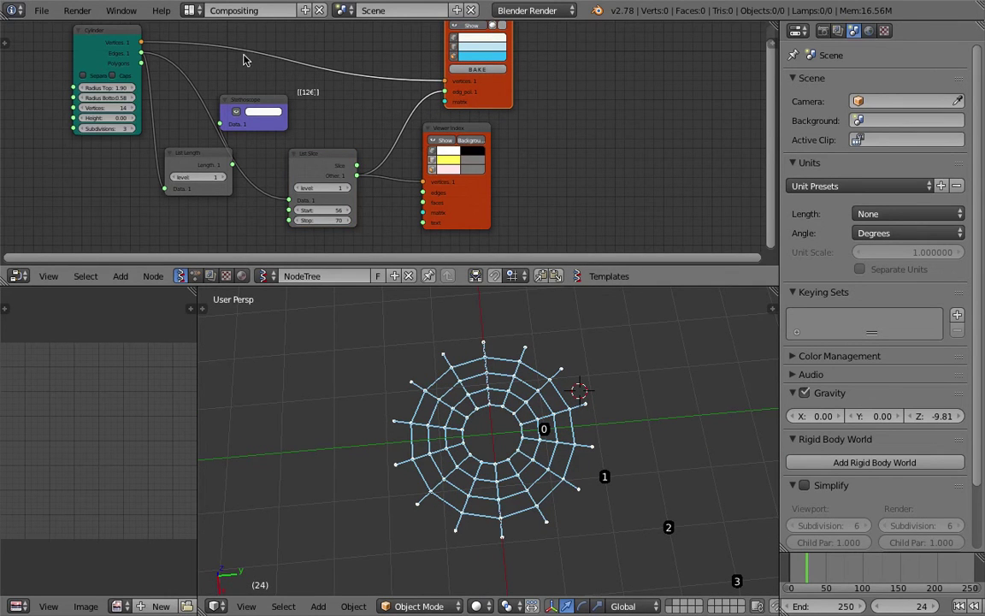
{"action": "left_click_drag", "start_coordinate": [141, 41], "coordinate": [420, 184]}
{"action": "scroll", "coordinate": [573, 422], "scroll_direction": "up", "scroll_amount": 4}
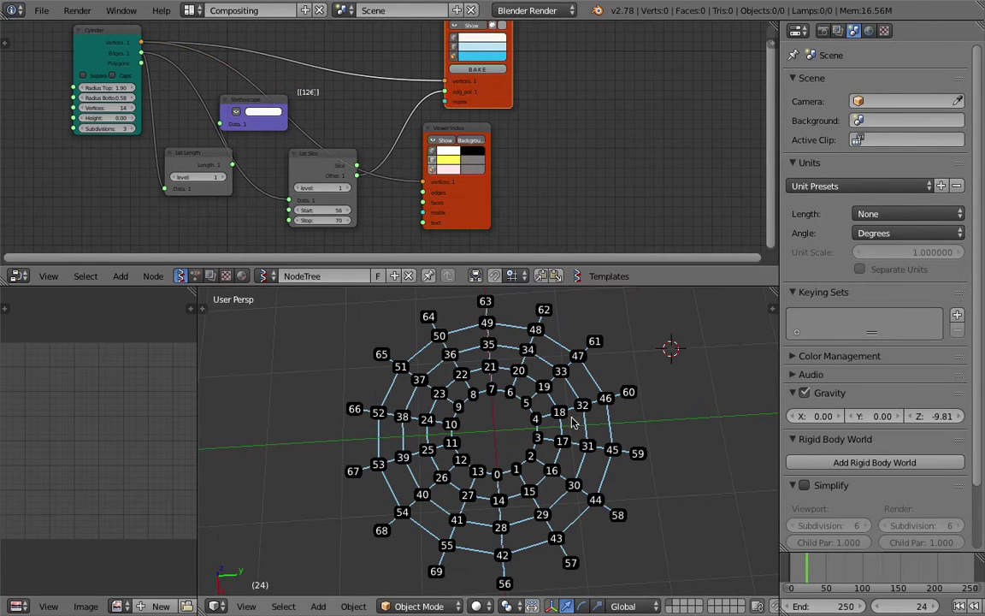
{"action": "middle_click_drag", "start_coordinate": [567, 506], "coordinate": [561, 488], "text": "shift"}
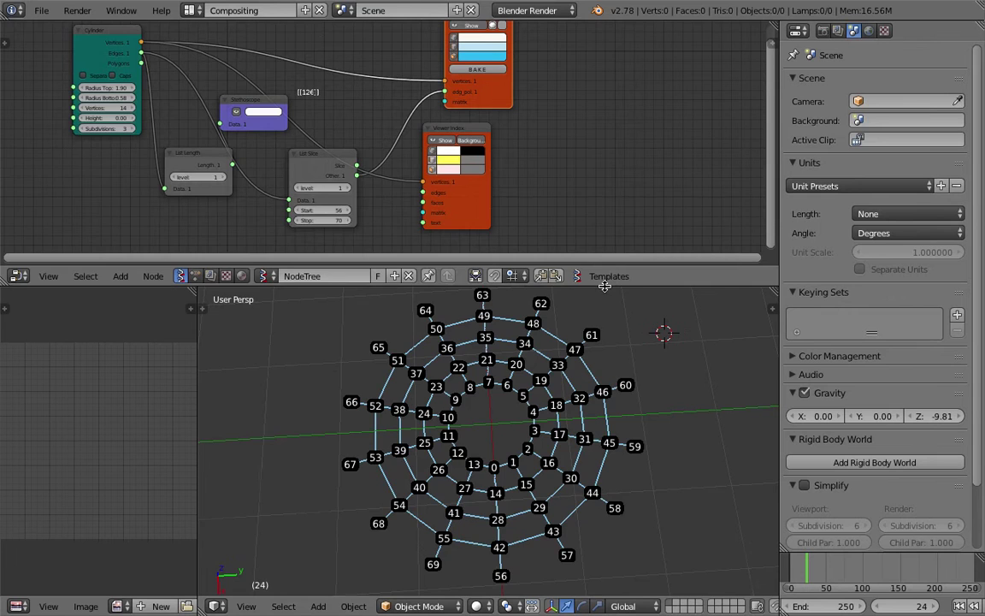
Align the Viewer Index node under Viewer Draw, adjust the split between node editor and 3D view, and save the file
{"action": "left_click_drag", "start_coordinate": [605, 286], "coordinate": [605, 224]}
{"action": "middle_click_drag", "start_coordinate": [596, 266], "coordinate": [570, 268]}
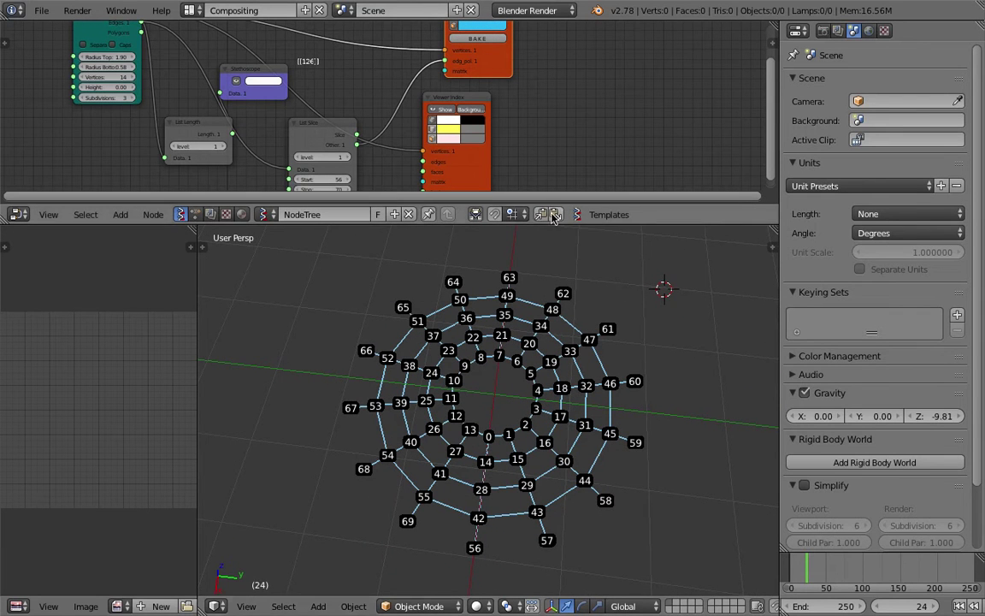
{"action": "left_click_drag", "start_coordinate": [459, 97], "coordinate": [480, 105]}
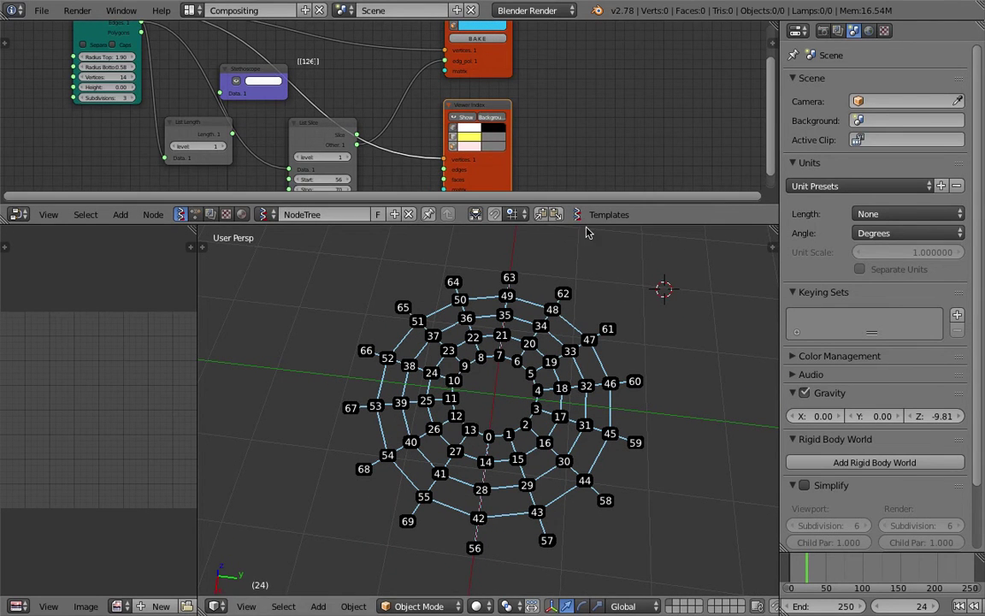
{"action": "left_click_drag", "start_coordinate": [585, 224], "coordinate": [587, 275]}
{"action": "scroll", "coordinate": [600, 387], "scroll_direction": "down", "scroll_amount": 2}
{"action": "middle_click_drag", "start_coordinate": [601, 386], "coordinate": [578, 377]}
{"action": "key", "text": "ctrl+s"}
{"action": "left_click", "coordinate": [578, 378]}
{"action": "middle_click_drag", "start_coordinate": [473, 56], "coordinate": [358, 69]}
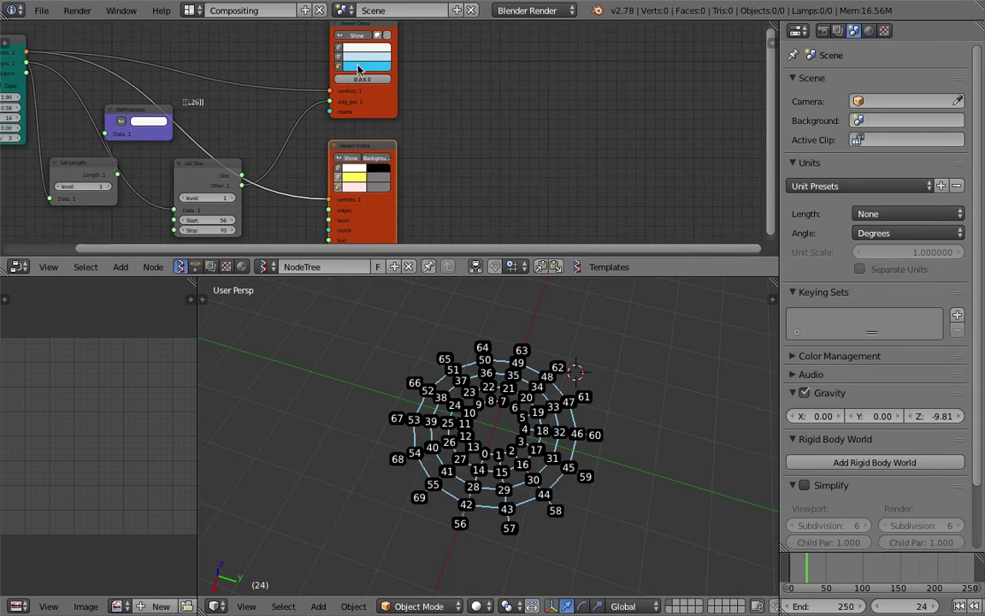
Bake the Viewer Draw output into a mesh and move it along the Y axis beside the numbered web
{"action": "left_click", "coordinate": [366, 80]}
{"action": "middle_click_drag", "start_coordinate": [447, 335], "coordinate": [314, 309], "text": "shift"}
{"action": "right_click", "coordinate": [403, 349]}
{"action": "key", "text": "g"}
{"action": "key", "text": "y"}
{"action": "left_click", "coordinate": [623, 427]}
Save the file with the baked web placed beside the numbered one
{"action": "middle_click_drag", "start_coordinate": [558, 412], "coordinate": [592, 424]}
{"action": "middle_click_drag", "start_coordinate": [580, 470], "coordinate": [601, 453], "text": "shift"}
{"action": "key", "text": "ctrl+s"}
{"action": "left_click", "coordinate": [601, 454]}
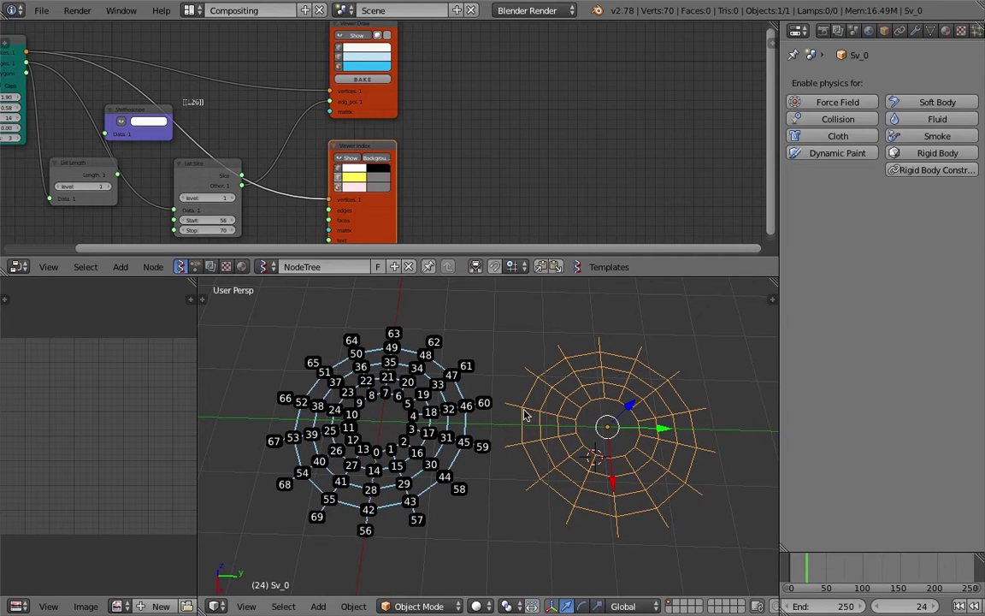
{"action": "key", "text": "ctrl+s"}
{"action": "left_click", "coordinate": [608, 418]}
Reduce the Cylinder node's bottom radius to 0.07 to close up the web's centre, and save the file
{"action": "middle_click_drag", "start_coordinate": [140, 108], "coordinate": [248, 112]}
{"action": "left_click_drag", "start_coordinate": [100, 110], "coordinate": [79, 110]}
{"action": "left_click", "coordinate": [103, 110]}
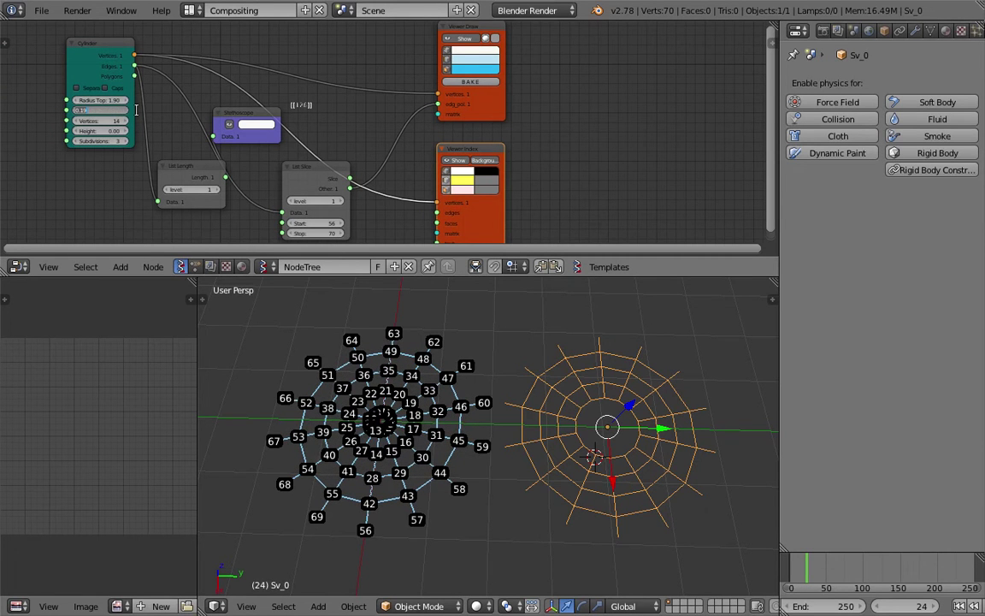
{"action": "scroll", "coordinate": [368, 388], "scroll_direction": "up", "scroll_amount": 7}
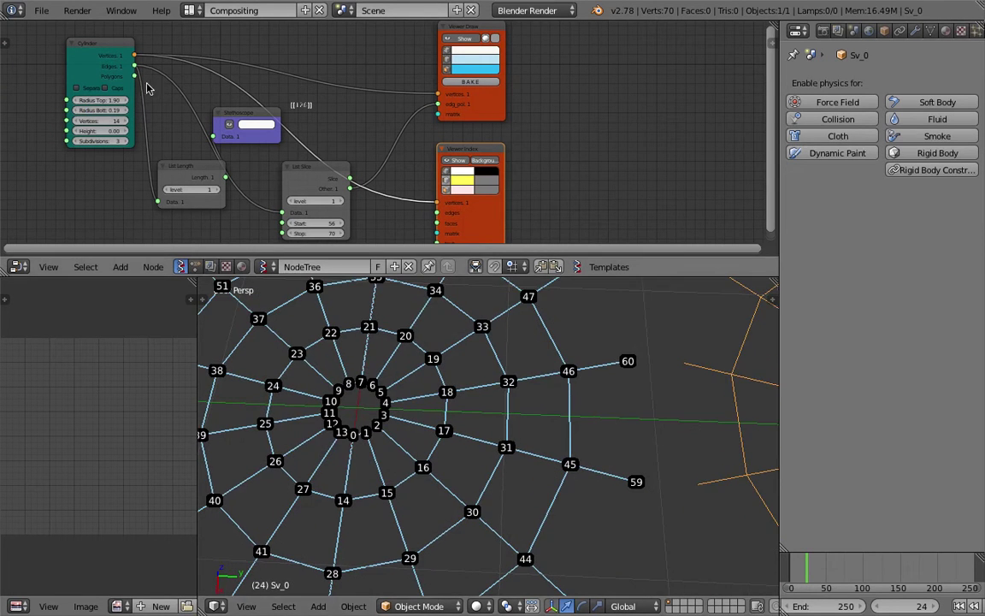
{"action": "left_click_drag", "start_coordinate": [109, 110], "coordinate": [99, 110]}
{"action": "scroll", "coordinate": [462, 397], "scroll_direction": "down", "scroll_amount": 4}
{"action": "key", "text": "ctrl+s"}
{"action": "left_click", "coordinate": [499, 403]}
Delete the previously baked web with the open centre and save the file
{"action": "middle_click_drag", "start_coordinate": [683, 421], "coordinate": [630, 405], "text": "shift"}
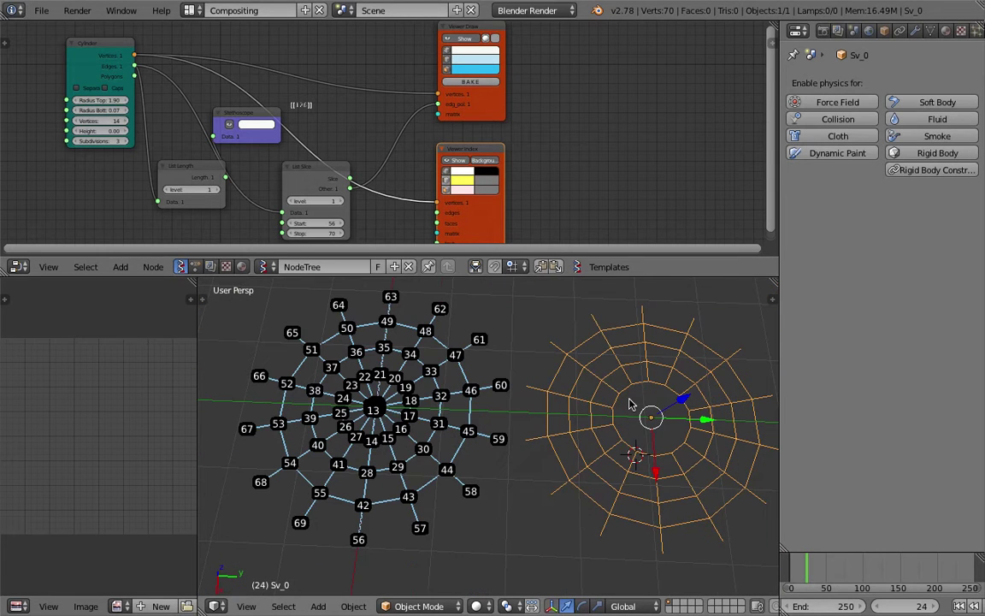
{"action": "key", "text": "x"}
{"action": "left_click", "coordinate": [617, 401]}
{"action": "key", "text": "ctrl+s"}
{"action": "left_click", "coordinate": [589, 398]}
{"action": "key", "text": "ctrl+s"}
{"action": "left_click", "coordinate": [582, 399]}
Bake the updated Viewer Draw output into a mesh, move it along the Y axis beside the numbered web, and save the file
{"action": "left_click", "coordinate": [493, 85]}
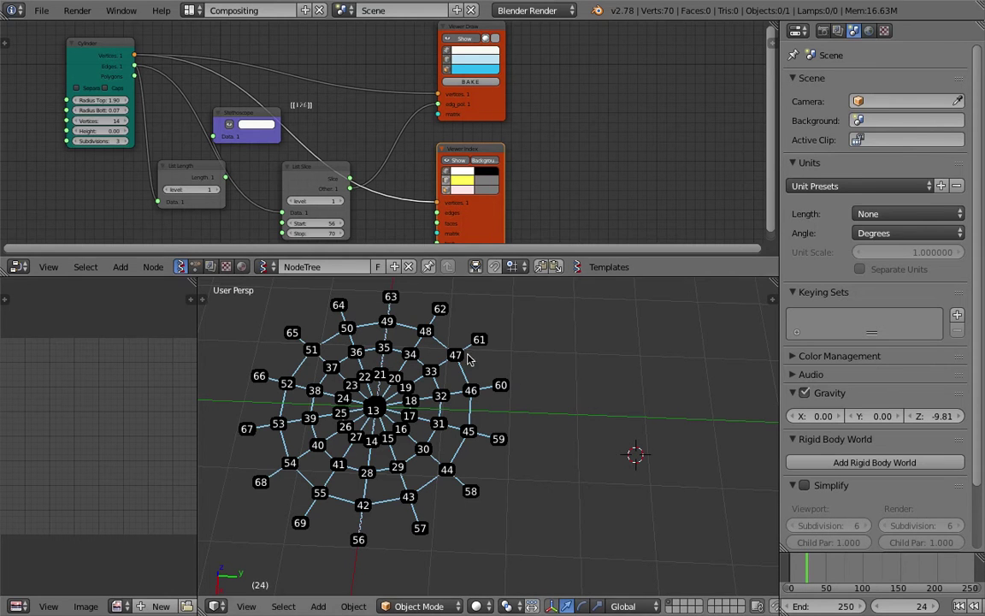
{"action": "key", "text": "a"}
{"action": "middle_click_drag", "start_coordinate": [690, 390], "coordinate": [600, 387]}
{"action": "key", "text": "a"}
{"action": "scroll", "coordinate": [575, 395], "scroll_direction": "down", "scroll_amount": 2}
{"action": "key", "text": "g"}
{"action": "left_click", "coordinate": [589, 410]}
{"action": "key", "text": "a"}
{"action": "key", "text": "a"}
{"action": "key", "text": "a"}
{"action": "scroll", "coordinate": [532, 427], "scroll_direction": "up", "scroll_amount": 1}
{"action": "key", "text": "ctrl+s"}
{"action": "left_click", "coordinate": [599, 403]}
{"action": "key", "text": "a"}
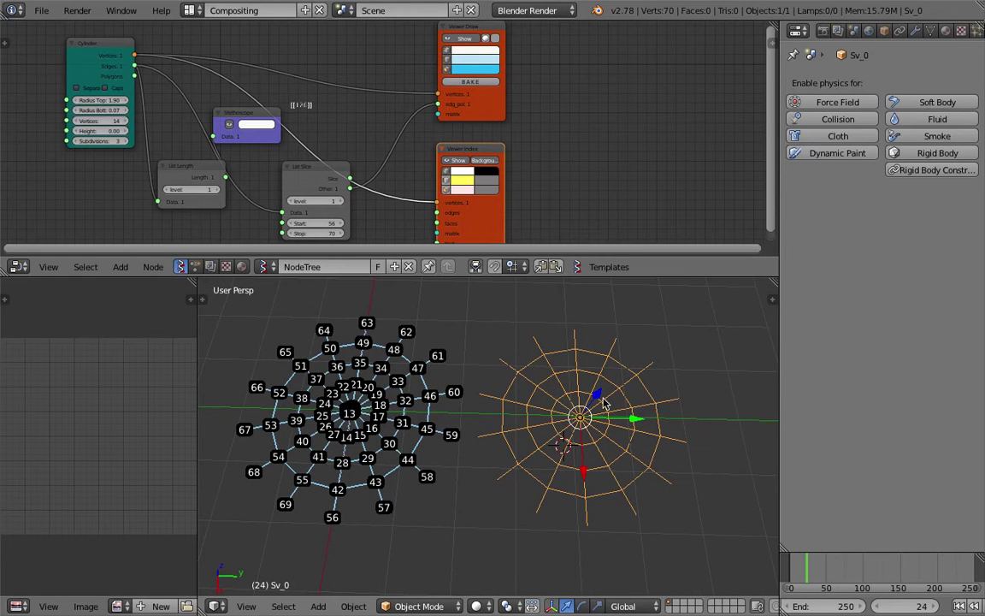
Enable Cloth physics on the baked web, play the simulation from the first frame, and return to frame 1
{"action": "left_click", "coordinate": [838, 136]}
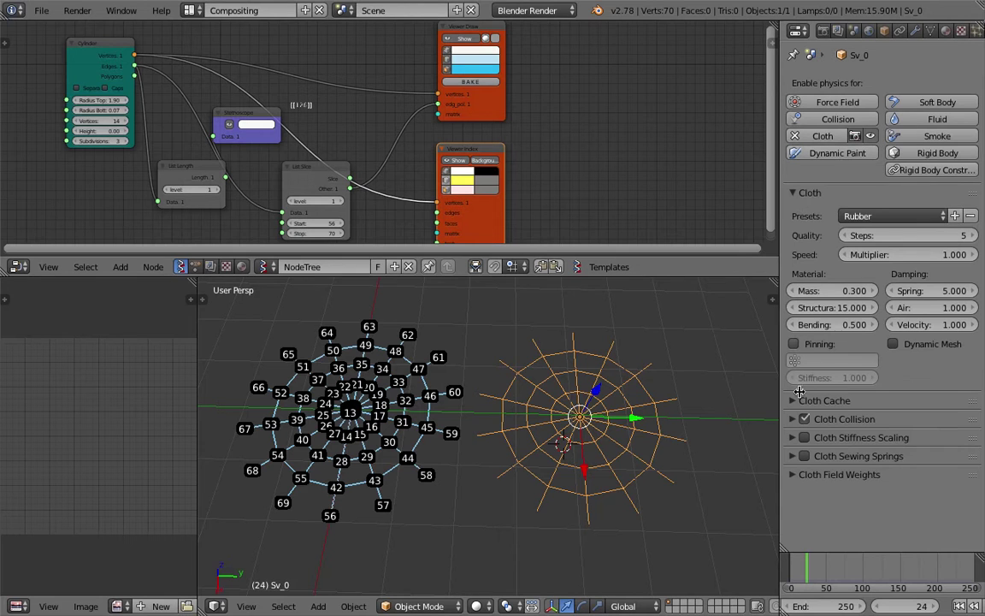
{"action": "scroll", "coordinate": [859, 605], "scroll_direction": "down", "scroll_amount": 4}
{"action": "left_click", "coordinate": [837, 607]}
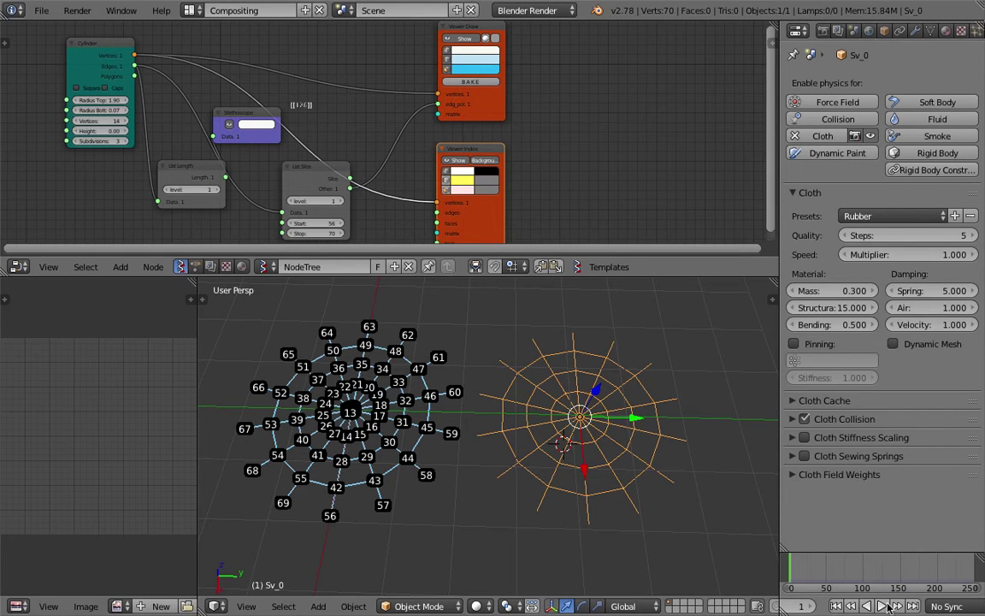
{"action": "left_click", "coordinate": [886, 605]}
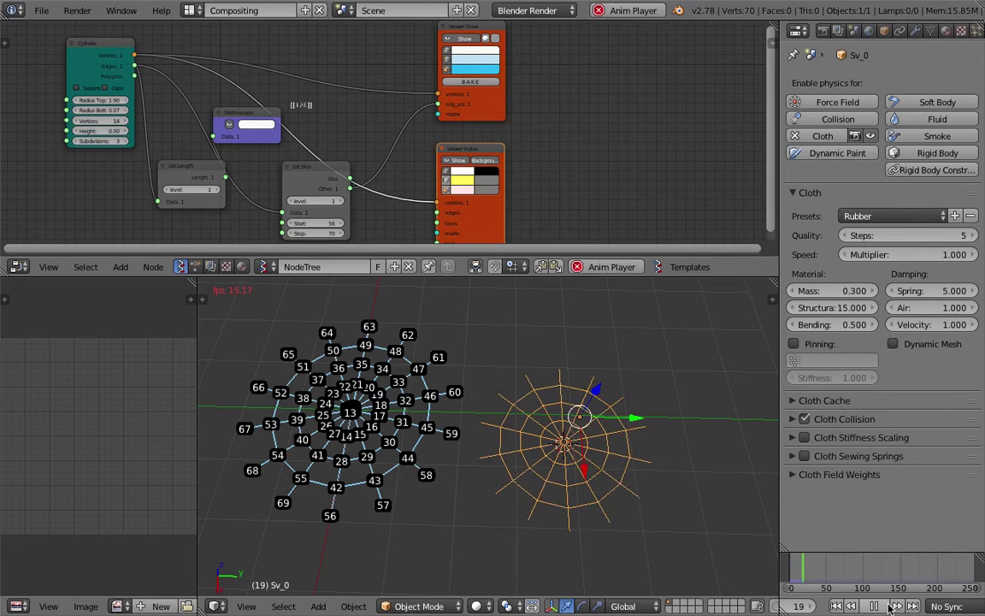
{"action": "left_click", "coordinate": [885, 605]}
{"action": "left_click", "coordinate": [837, 606]}
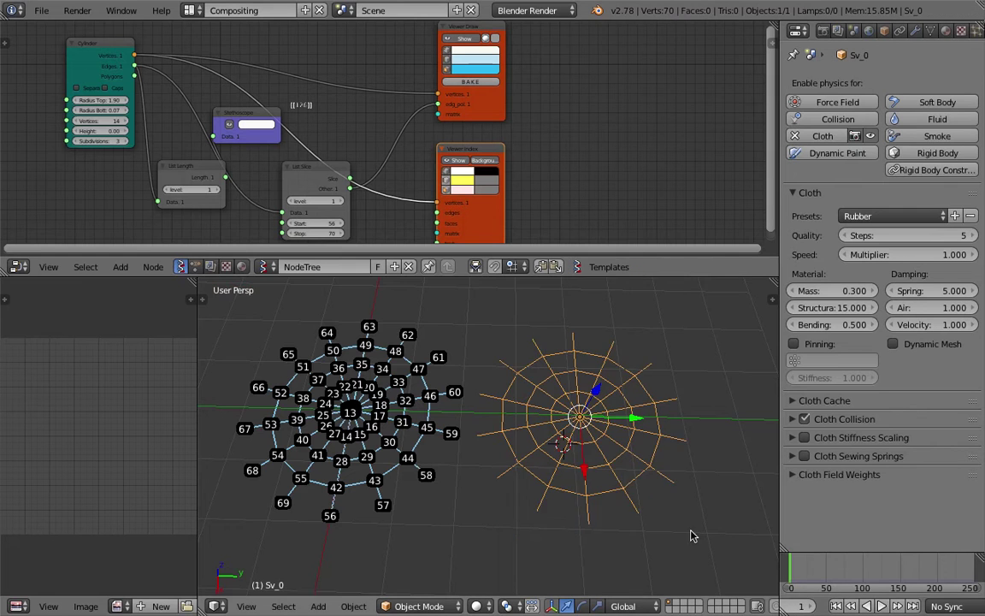
{"action": "middle_click_drag", "start_coordinate": [690, 530], "coordinate": [688, 528]}
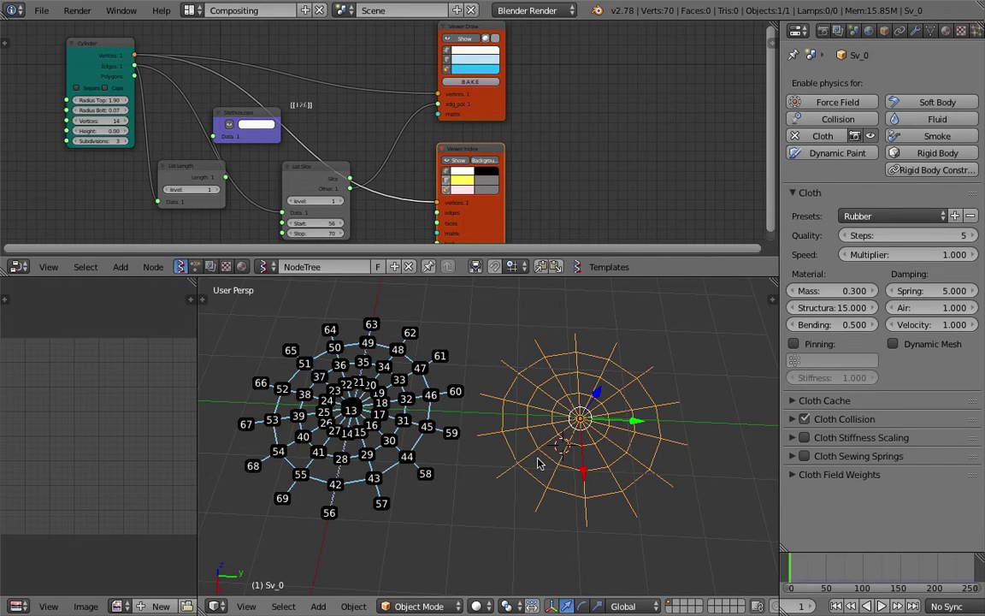
{"action": "middle_click_drag", "start_coordinate": [555, 463], "coordinate": [575, 454]}
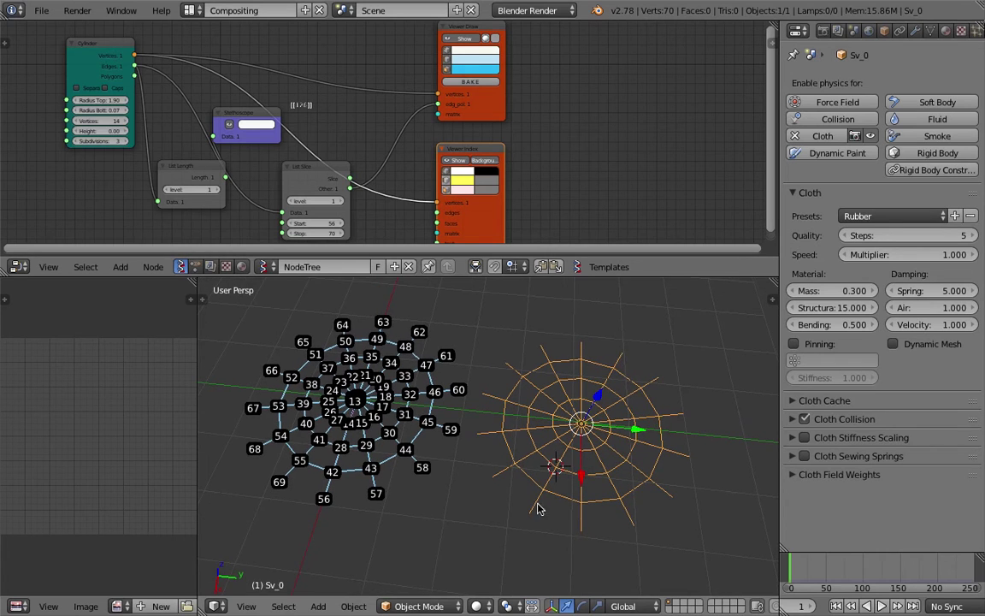
{"action": "left_click", "coordinate": [442, 607]}
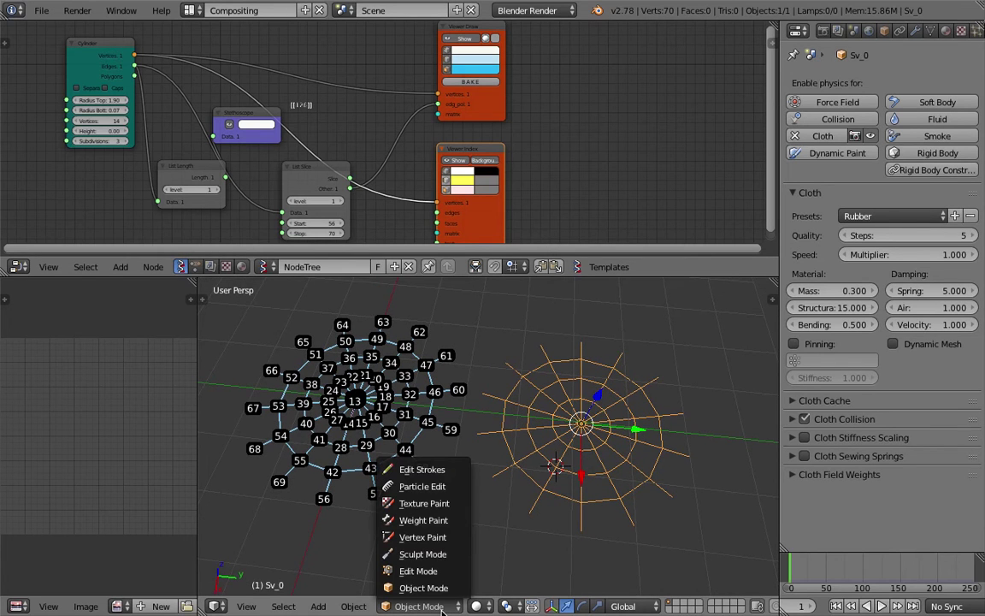
{"action": "left_click", "coordinate": [437, 519]}
{"action": "middle_click_drag", "start_coordinate": [591, 346], "coordinate": [580, 362]}
{"action": "scroll", "coordinate": [580, 363], "scroll_direction": "up", "scroll_amount": 1}
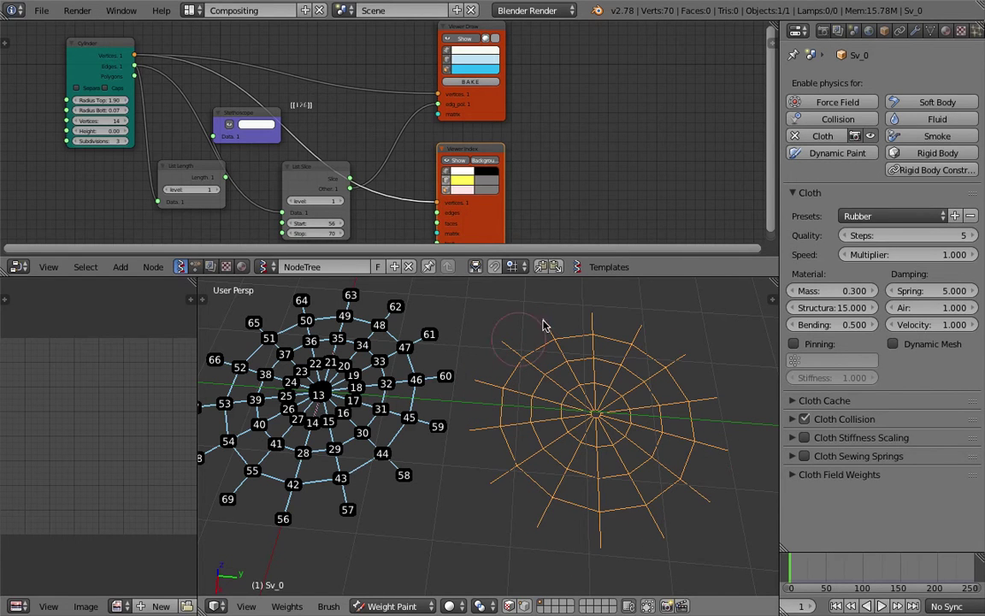
{"action": "left_click", "coordinate": [406, 607]}
{"action": "left_click", "coordinate": [411, 588]}
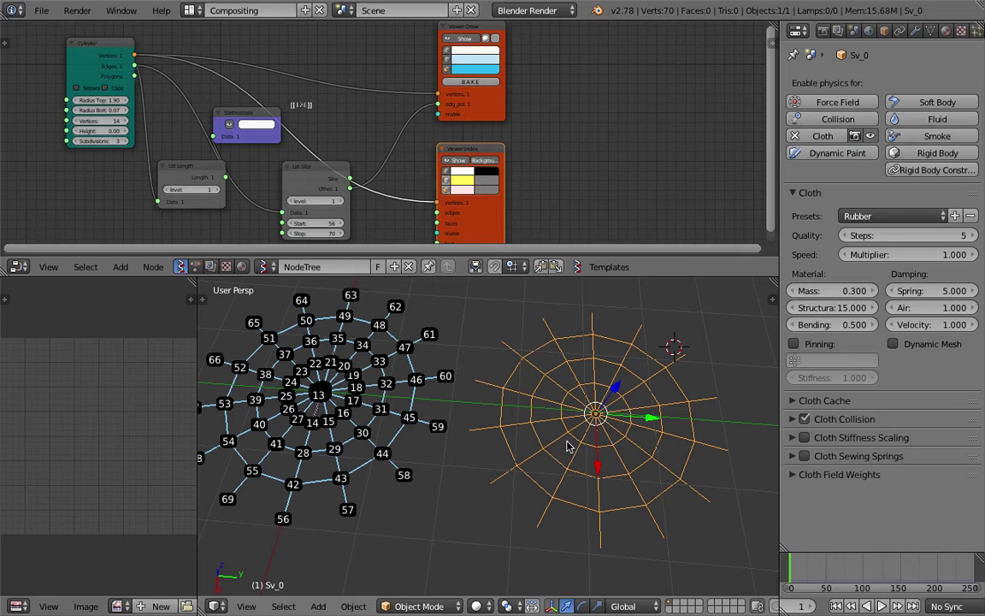
Enable Pinning in the baked web's Cloth settings
{"action": "left_click", "coordinate": [823, 360]}
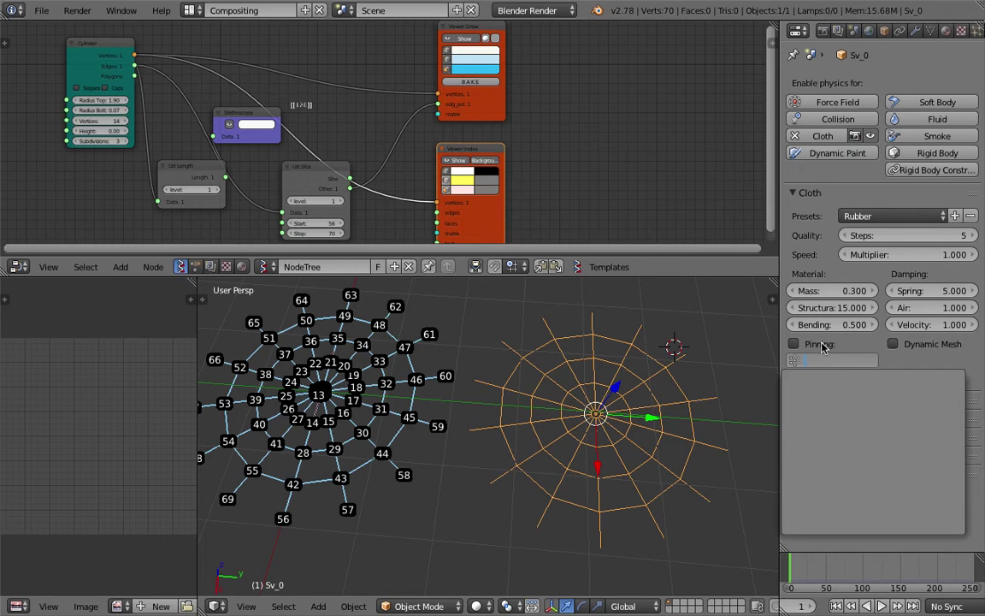
{"action": "left_click", "coordinate": [822, 344]}
{"action": "left_click", "coordinate": [820, 359]}
{"action": "left_click", "coordinate": [822, 374]}
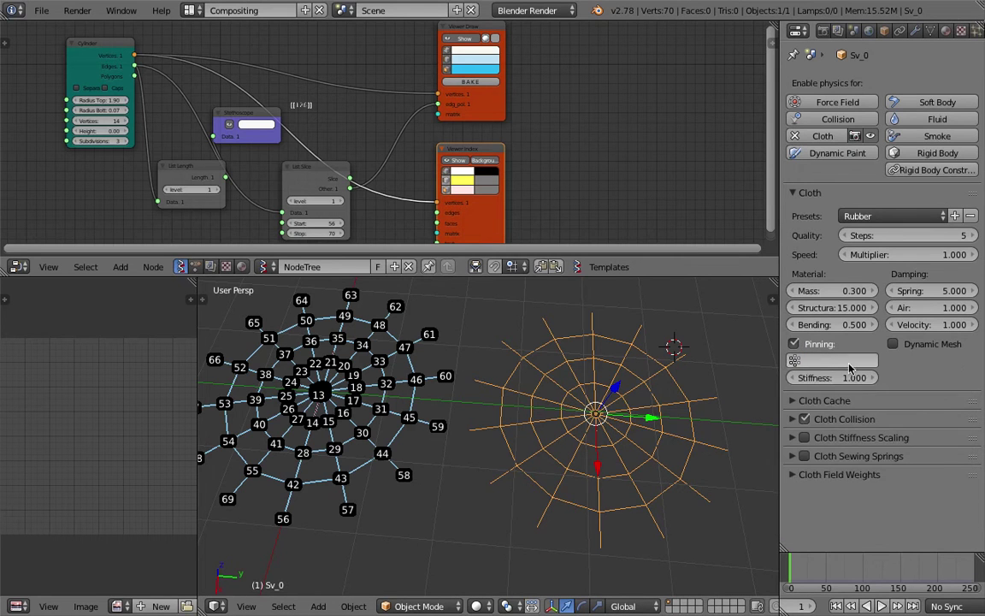
Switch the baked web to Edit Mode and select five neighbouring outer thread end vertices on its +Y side
{"action": "middle_click_drag", "start_coordinate": [600, 431], "coordinate": [646, 417]}
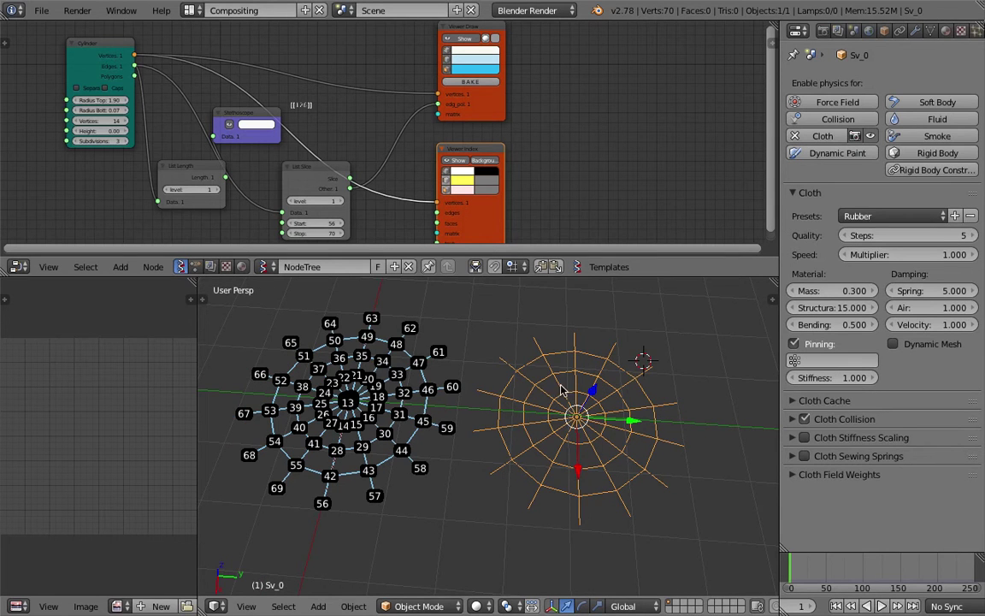
{"action": "middle_click_drag", "start_coordinate": [561, 391], "coordinate": [574, 410]}
{"action": "key", "text": "ctrl+Tab"}
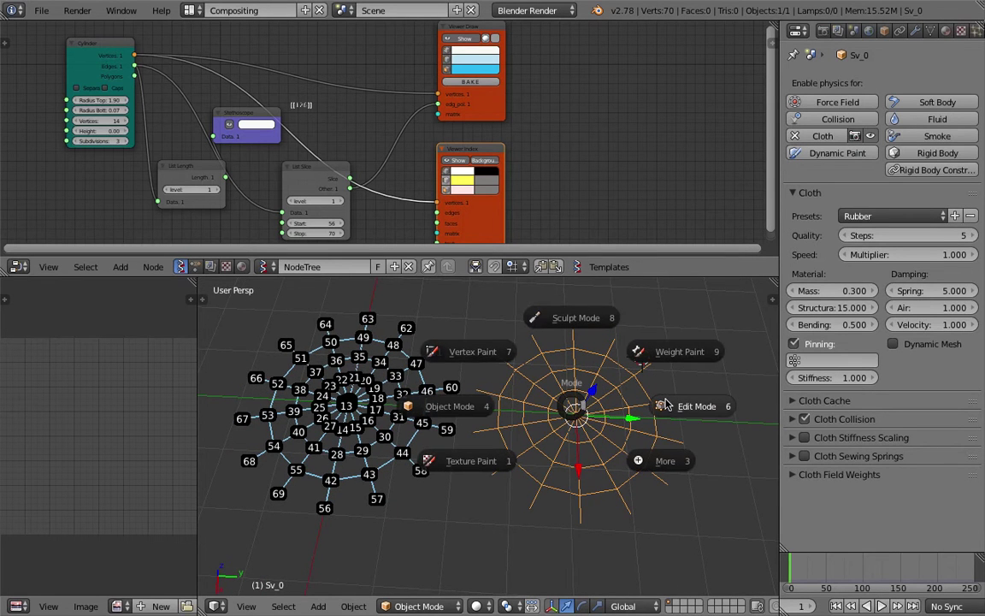
{"action": "left_click", "coordinate": [669, 408]}
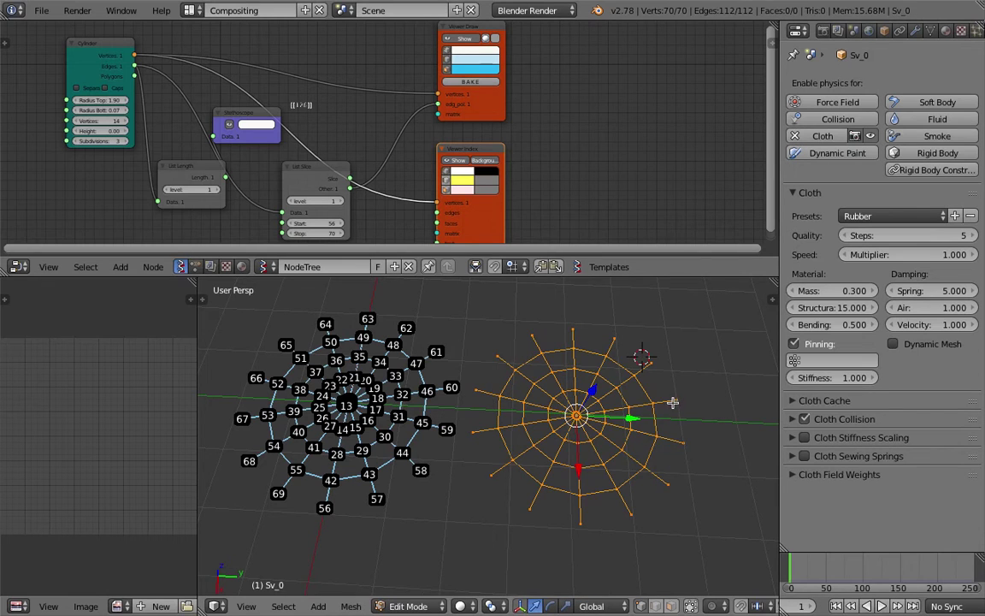
{"action": "key", "text": "a"}
{"action": "key", "text": "a"}
{"action": "key", "text": "a"}
{"action": "right_click", "coordinate": [677, 397]}
{"action": "right_click", "coordinate": [653, 363], "text": "shift"}
{"action": "right_click", "coordinate": [681, 430], "text": "shift"}
{"action": "right_click", "coordinate": [628, 342], "text": "shift"}
{"action": "right_click", "coordinate": [677, 476], "text": "shift"}
Create a vertex group on the web mesh, assign the selected end vertices to it, and return to Object Mode
{"action": "left_click", "coordinate": [929, 32]}
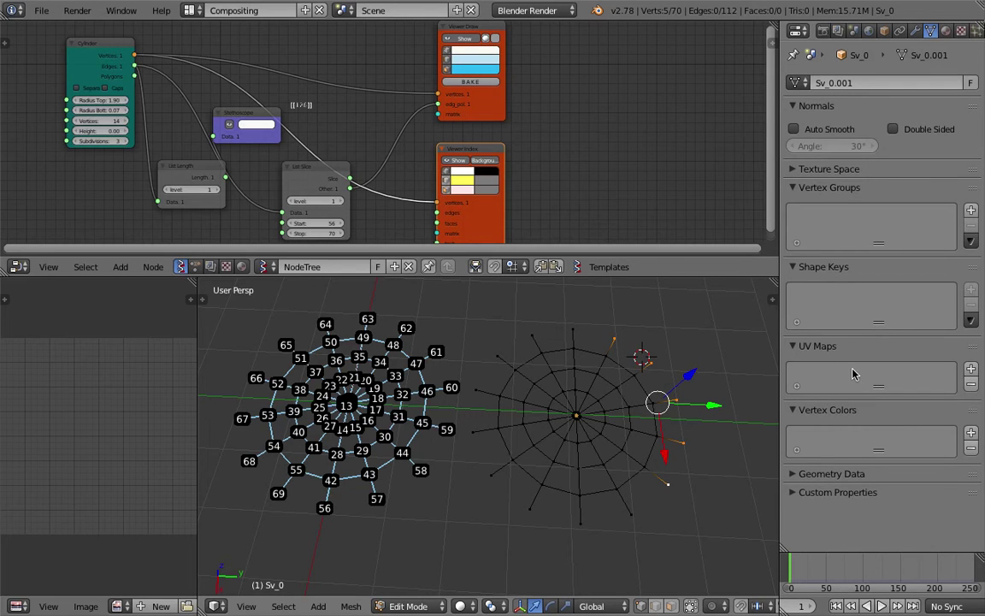
{"action": "left_click", "coordinate": [971, 212]}
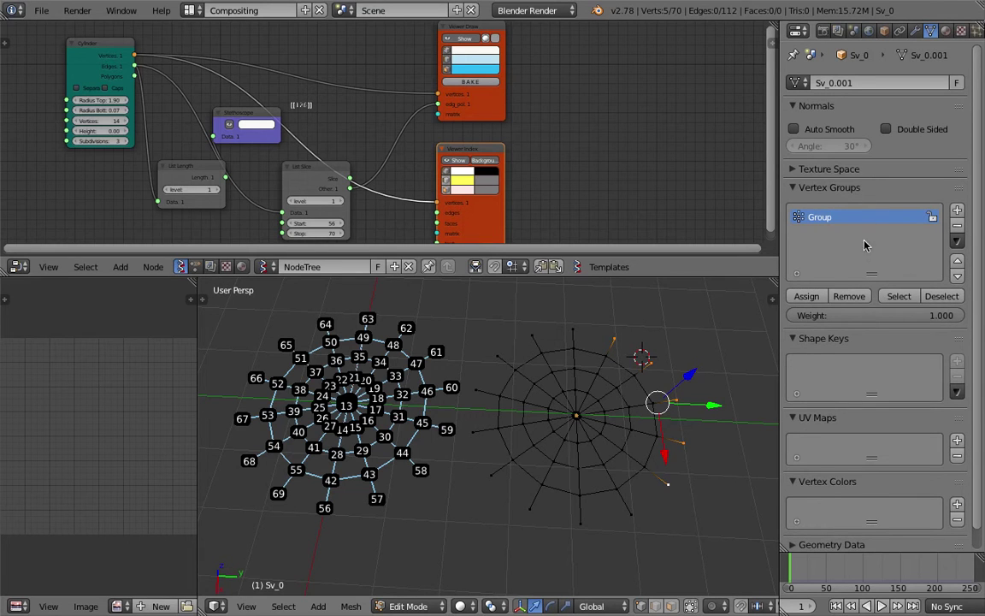
{"action": "left_click", "coordinate": [808, 297]}
{"action": "key", "text": "Tab"}
{"action": "left_click", "coordinate": [638, 383]}
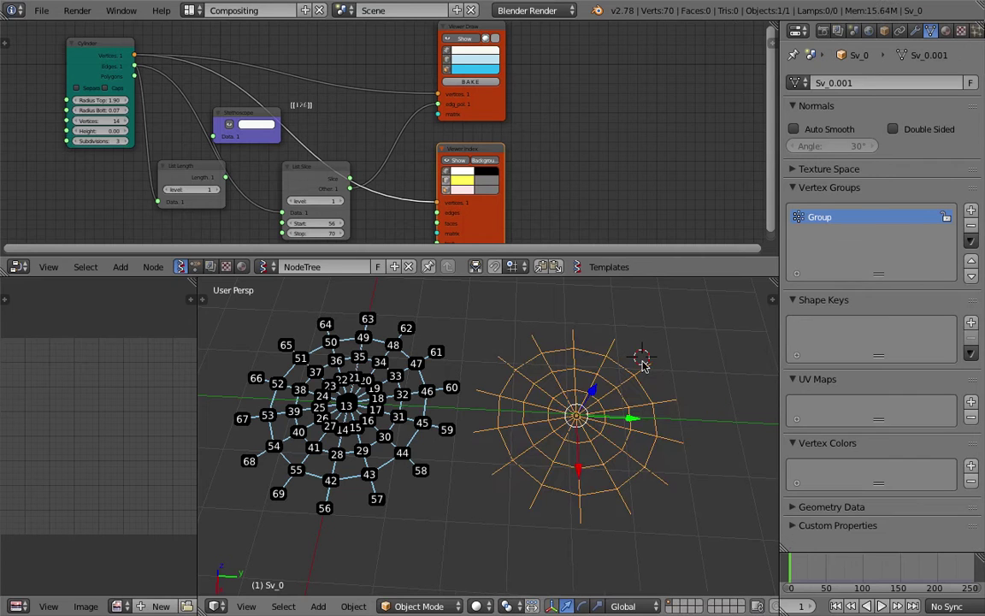
Set the cloth pinning vertex group to Group
{"action": "left_click", "coordinate": [942, 34]}
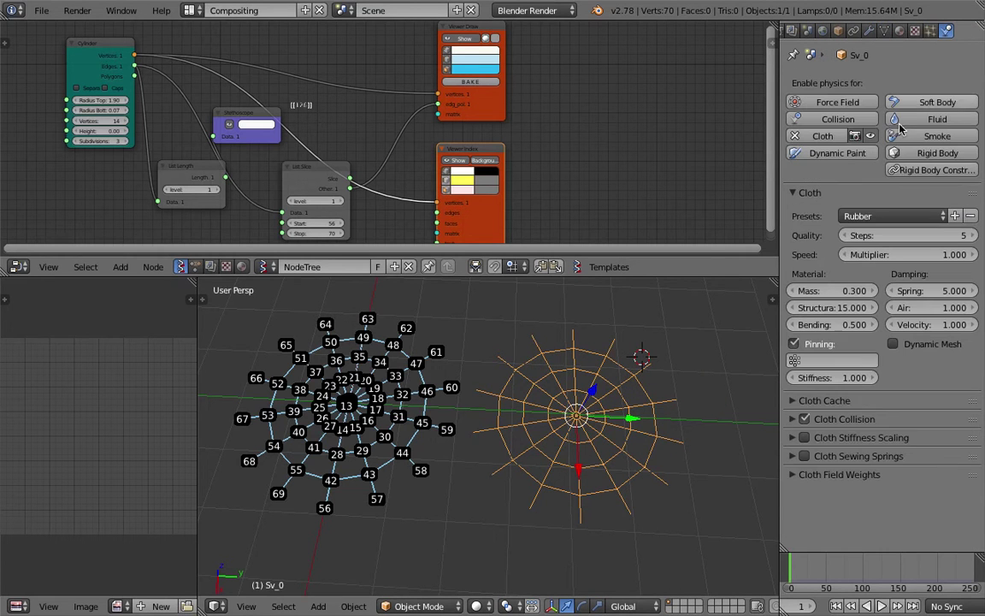
{"action": "left_click", "coordinate": [832, 360]}
{"action": "left_click", "coordinate": [813, 340]}
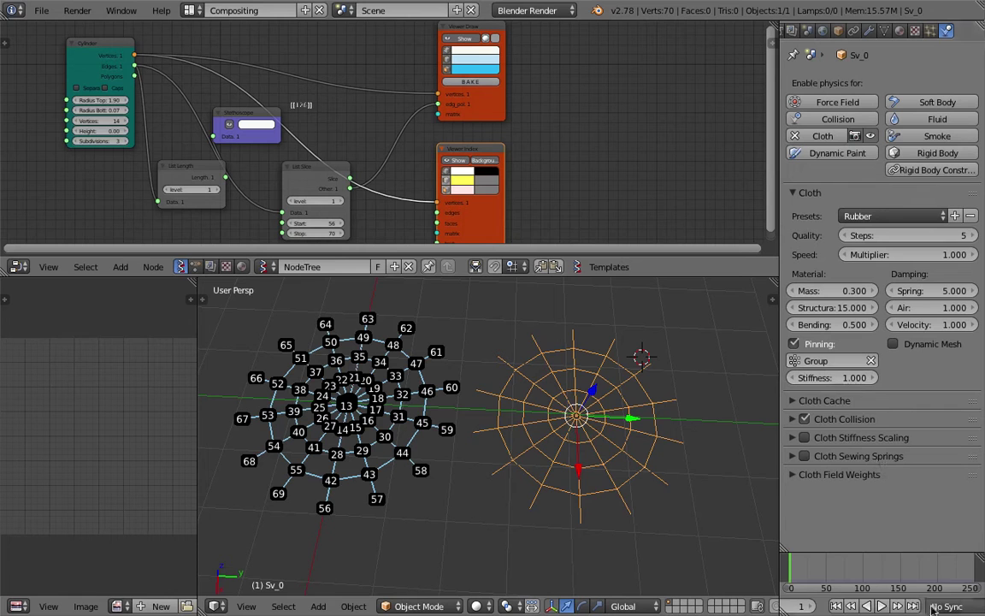
Play the cloth simulation twice to examine how the pinned web hangs, rewinding to the first frame each time
{"action": "scroll", "coordinate": [937, 592], "scroll_direction": "up", "scroll_amount": 3}
{"action": "scroll", "coordinate": [821, 605], "scroll_direction": "up", "scroll_amount": 2}
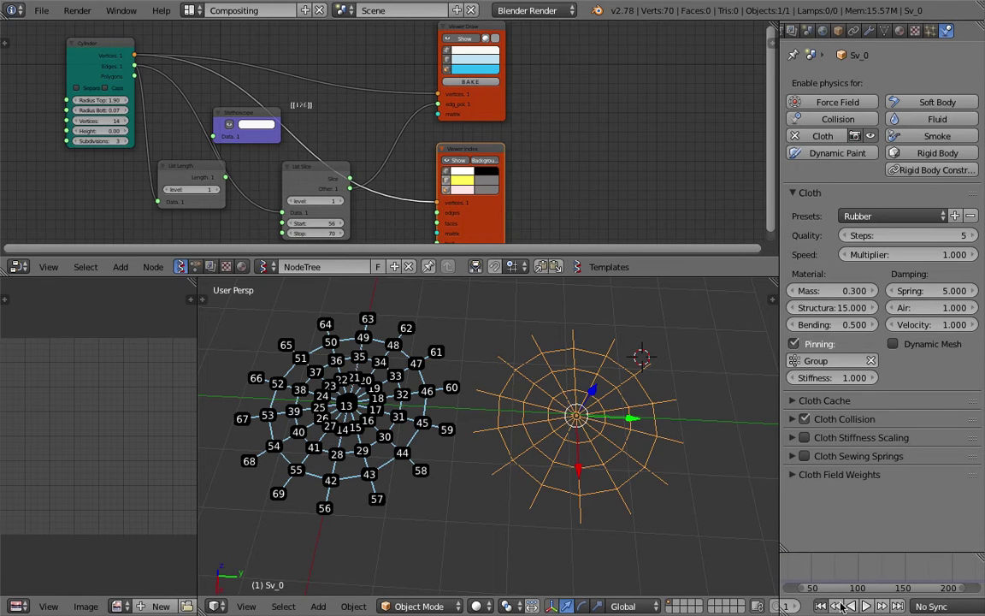
{"action": "left_click", "coordinate": [866, 606]}
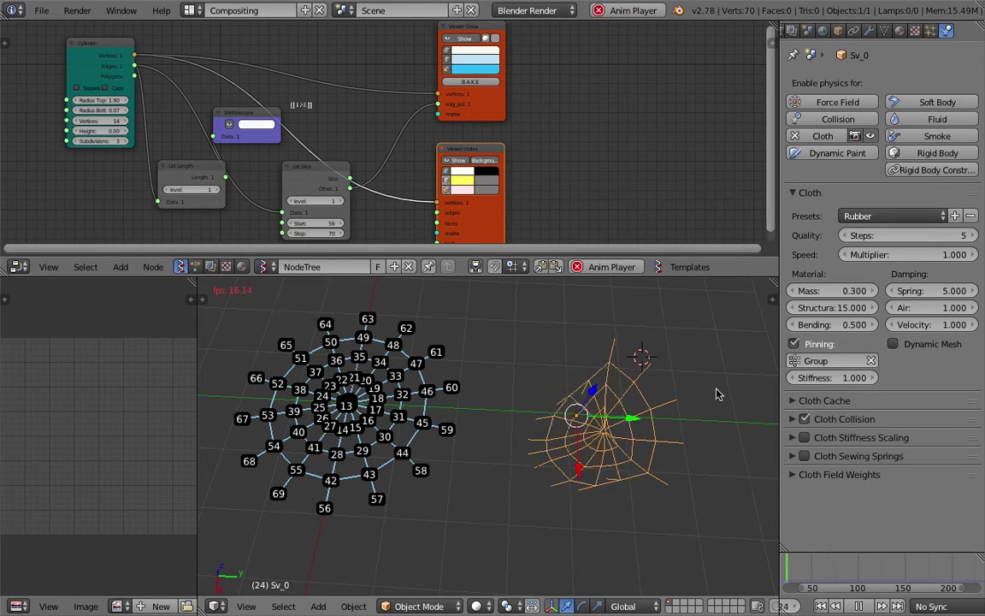
{"action": "left_click", "coordinate": [848, 607]}
{"action": "left_click", "coordinate": [822, 605]}
{"action": "middle_click_drag", "start_coordinate": [622, 434], "coordinate": [613, 432]}
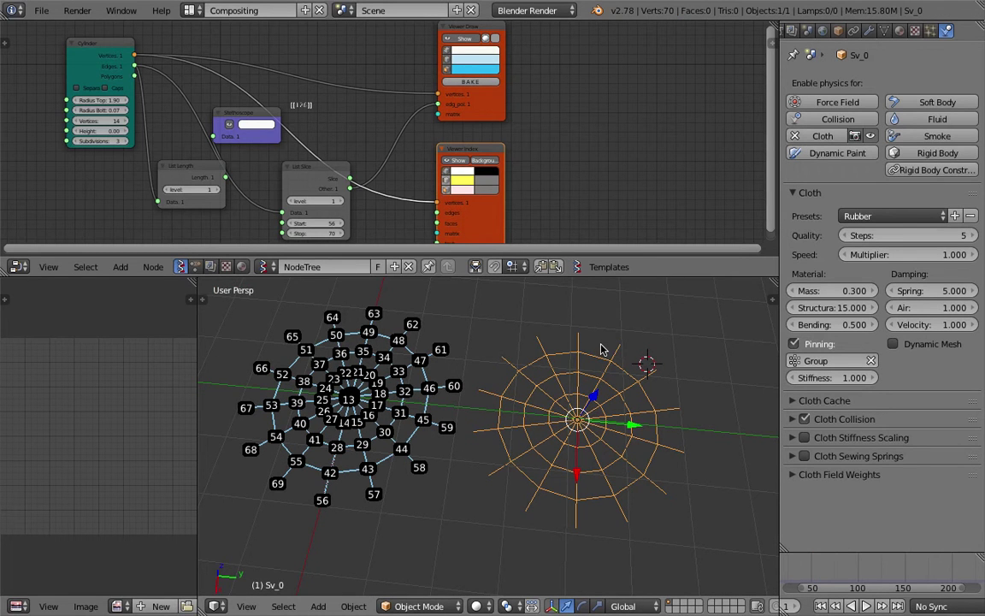
{"action": "middle_click_drag", "start_coordinate": [546, 394], "coordinate": [544, 394]}
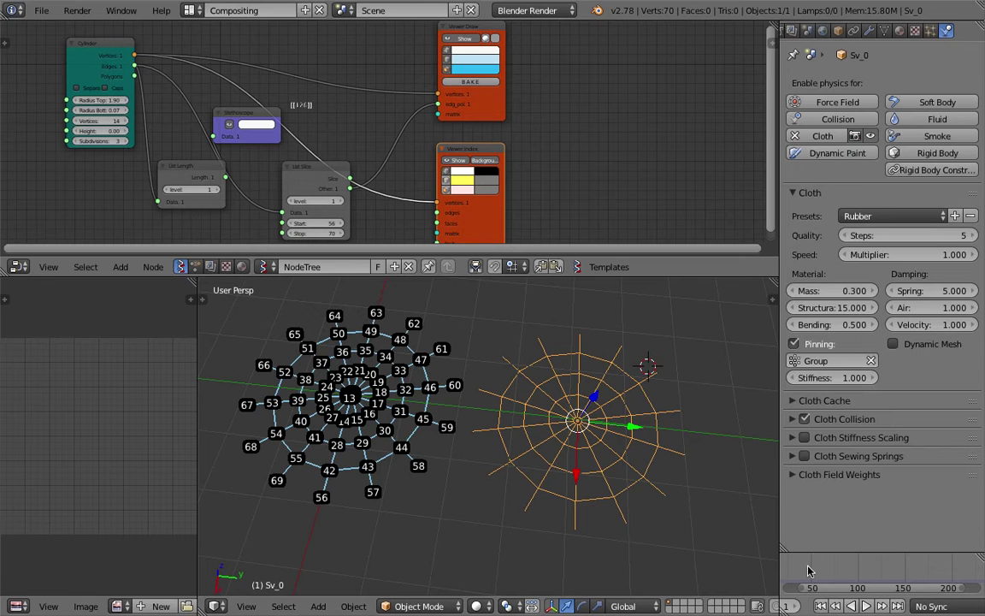
{"action": "left_click", "coordinate": [866, 607]}
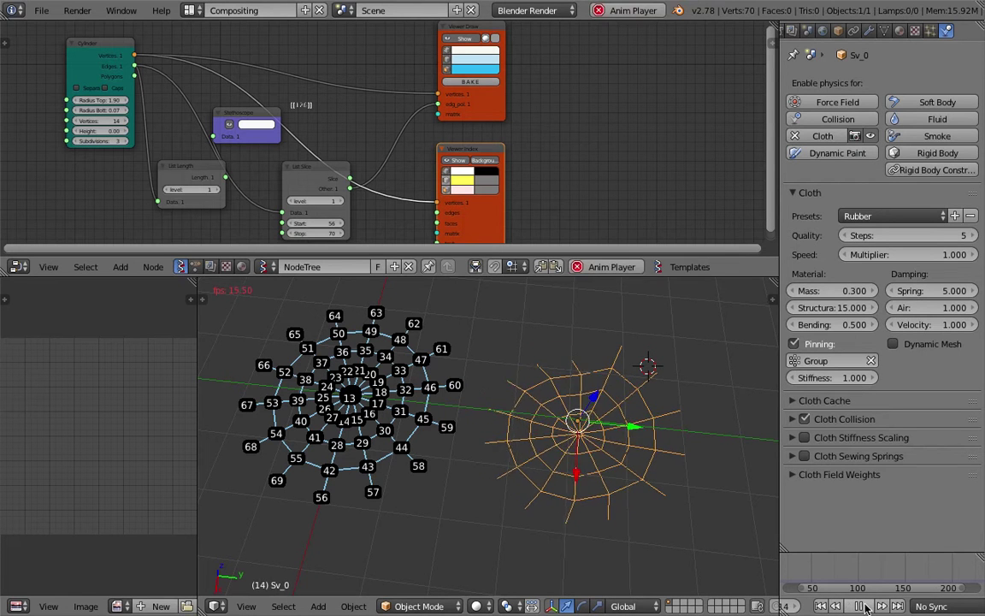
{"action": "left_click", "coordinate": [865, 606]}
{"action": "left_click", "coordinate": [824, 606]}
{"action": "mouse_move", "coordinate": [637, 410]}
{"action": "middle_mouse_down"}
{"action": "mouse_move", "coordinate": [625, 415]}
{"action": "mouse_move", "coordinate": [632, 400]}
{"action": "middle_mouse_up"}
Remove the manually made vertex group from the web mesh
{"action": "left_click", "coordinate": [884, 32]}
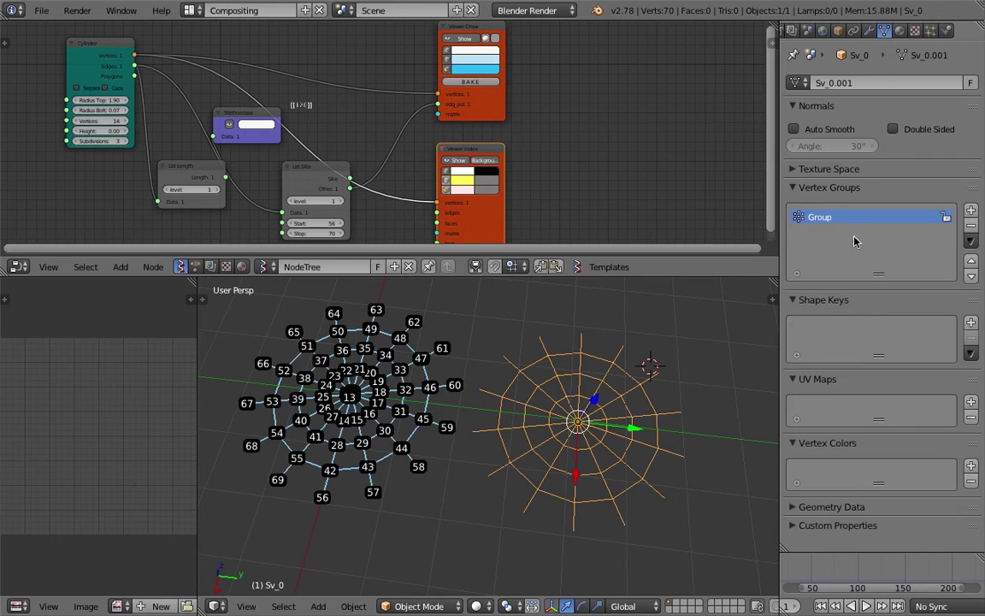
{"action": "left_click", "coordinate": [971, 229]}
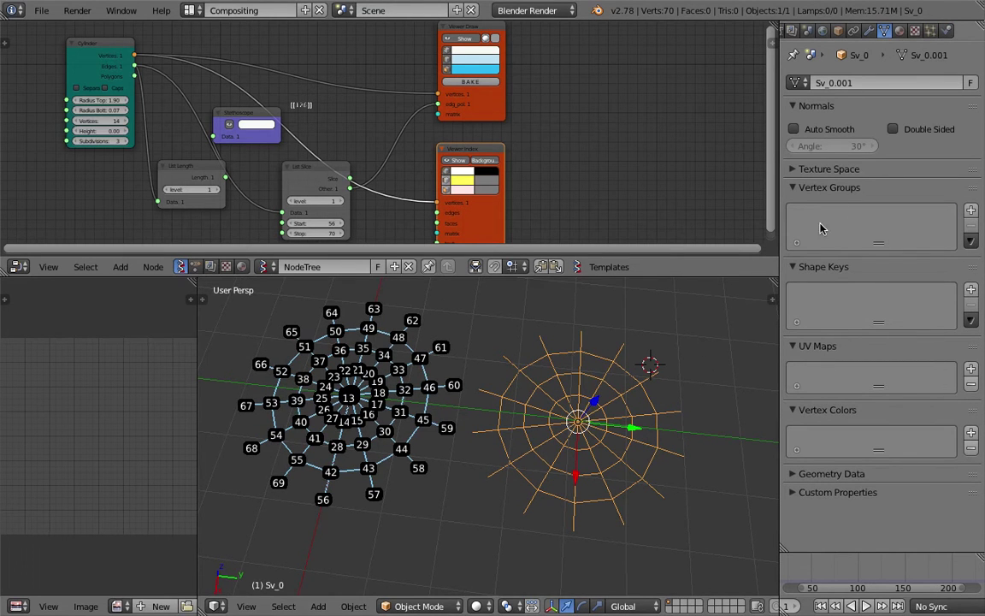
{"action": "middle_click_drag", "start_coordinate": [638, 380], "coordinate": [645, 382]}
{"action": "left_click", "coordinate": [681, 378]}
{"action": "left_click", "coordinate": [708, 381]}
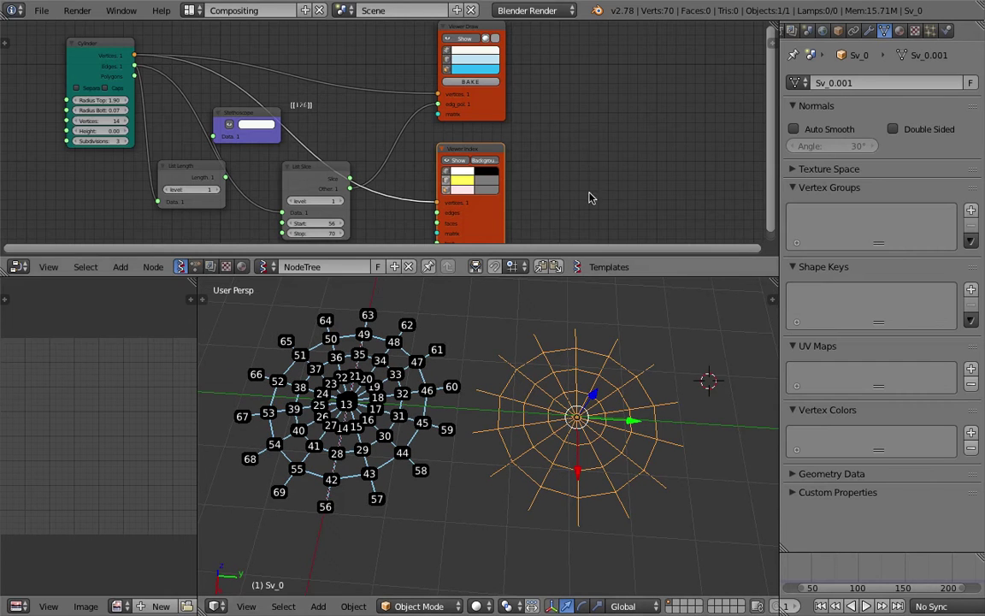
Save the current file over the existing one
{"action": "middle_click_drag", "start_coordinate": [589, 198], "coordinate": [492, 173]}
{"action": "key", "text": "ctrl+s"}
{"action": "left_click", "coordinate": [484, 138]}
Add a Vertex group weights node in the empty area beside the viewer nodes
{"action": "middle_click_drag", "start_coordinate": [466, 119], "coordinate": [509, 170]}
{"action": "middle_click_drag", "start_coordinate": [589, 342], "coordinate": [585, 342]}
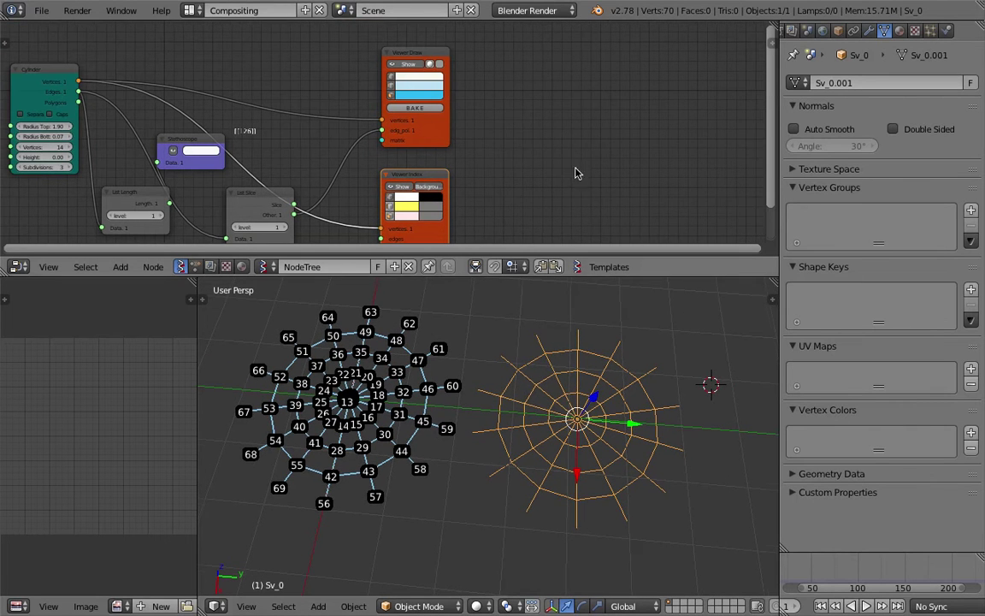
{"action": "key", "text": "space"}
{"action": "type", "text": "vertex"}
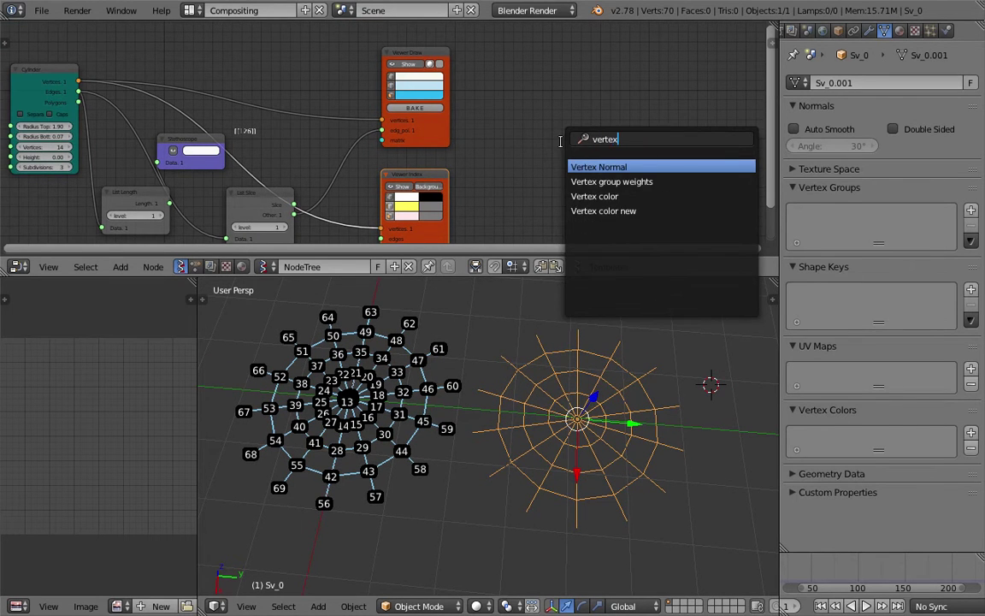
{"action": "key", "text": "Down"}
{"action": "key", "text": "Down"}
{"action": "key", "text": "Up"}
{"action": "key", "text": "Return"}
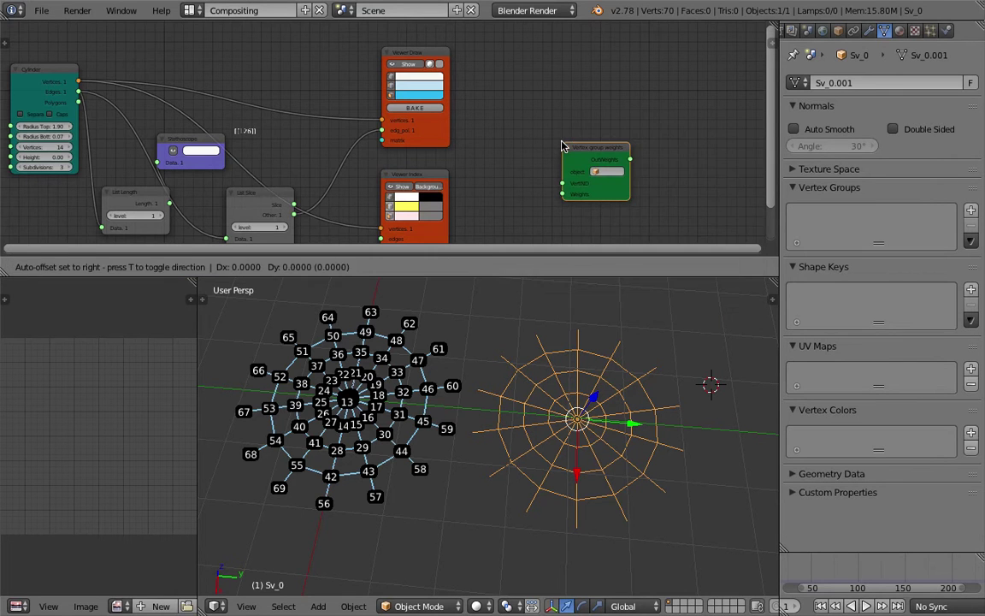
{"action": "left_click", "coordinate": [599, 128]}
{"action": "scroll", "coordinate": [587, 135], "scroll_direction": "up", "scroll_amount": 3}
{"action": "middle_click_drag", "start_coordinate": [587, 134], "coordinate": [352, 119]}
{"action": "scroll", "coordinate": [615, 164], "scroll_direction": "up", "scroll_amount": 2}
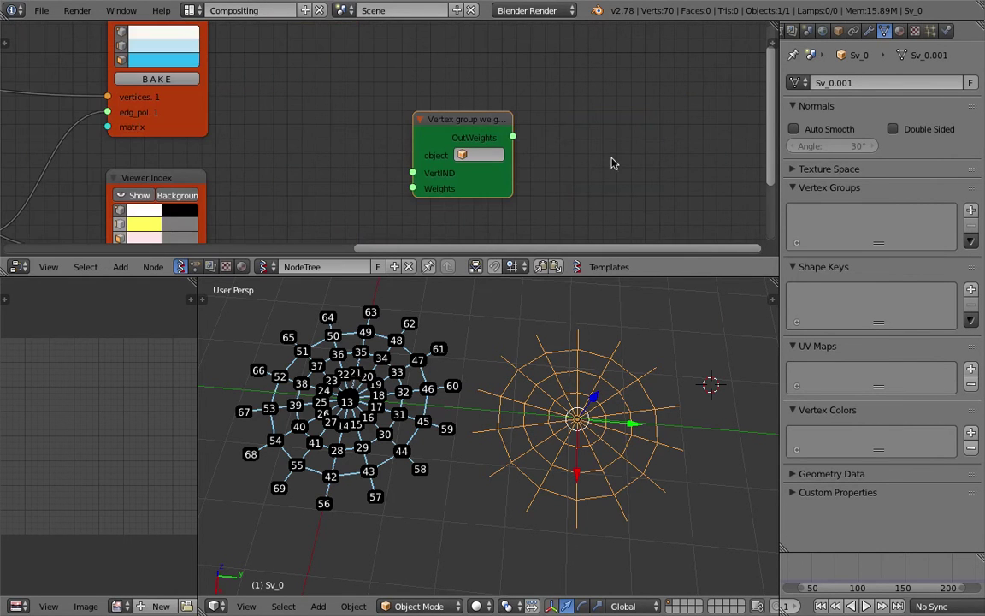
Widen the Vertex group weights node so its labels fit, and save the file over the existing one
{"action": "left_click_drag", "start_coordinate": [512, 155], "coordinate": [546, 155]}
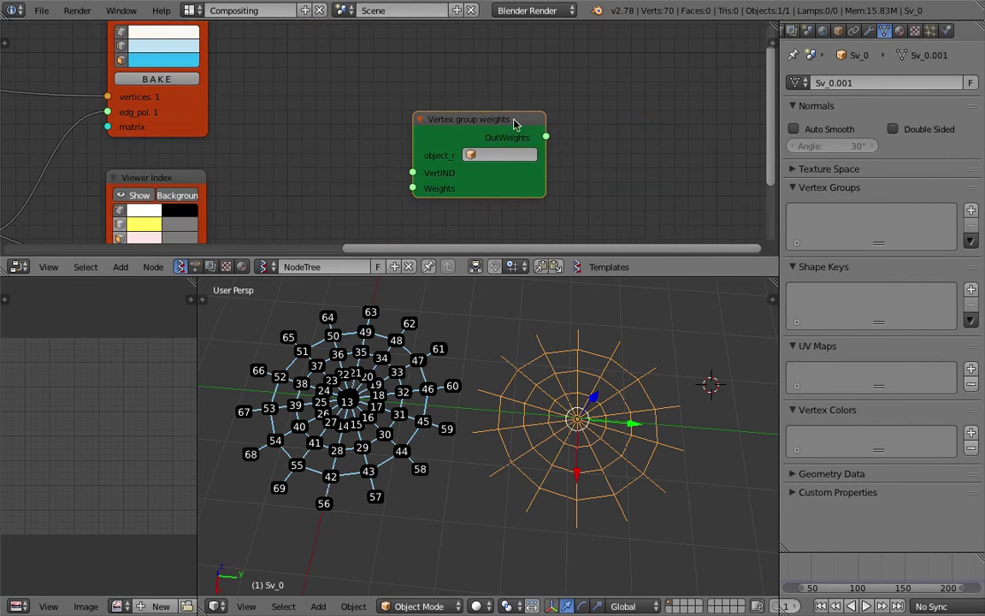
{"action": "left_click_drag", "start_coordinate": [507, 122], "coordinate": [542, 105]}
{"action": "left_click_drag", "start_coordinate": [579, 143], "coordinate": [619, 143]}
{"action": "key", "text": "ctrl+s"}
{"action": "left_click", "coordinate": [619, 143]}
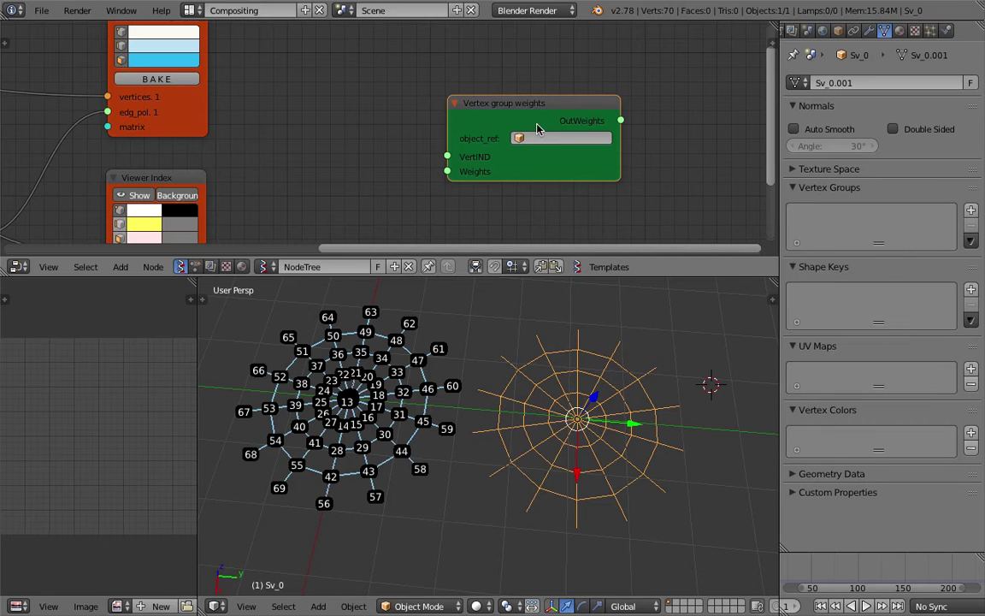
Set the Vertex group weights node's object reference to Sv_0 and its vertex group to Sv_VGroup
{"action": "left_click_drag", "start_coordinate": [535, 100], "coordinate": [522, 96]}
{"action": "middle_click_drag", "start_coordinate": [524, 105], "coordinate": [479, 96]}
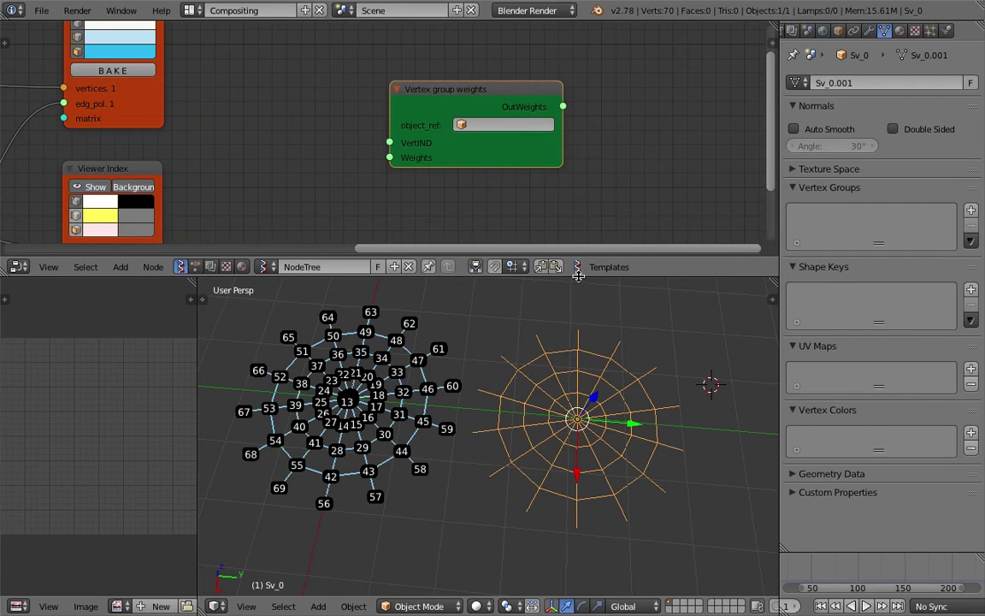
{"action": "left_click_drag", "start_coordinate": [578, 276], "coordinate": [578, 288]}
{"action": "middle_click_drag", "start_coordinate": [591, 380], "coordinate": [598, 382]}
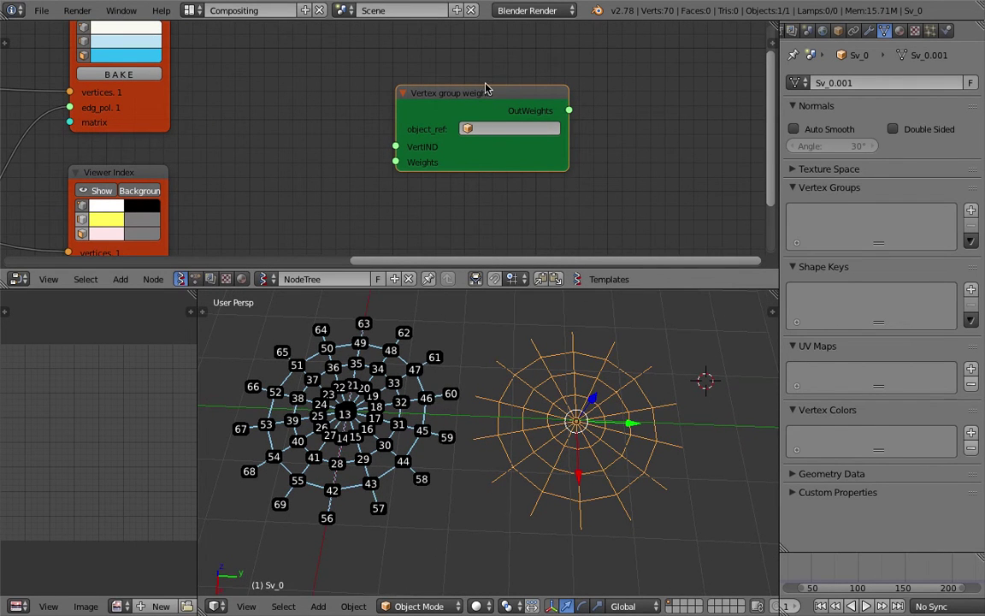
{"action": "left_click", "coordinate": [483, 128]}
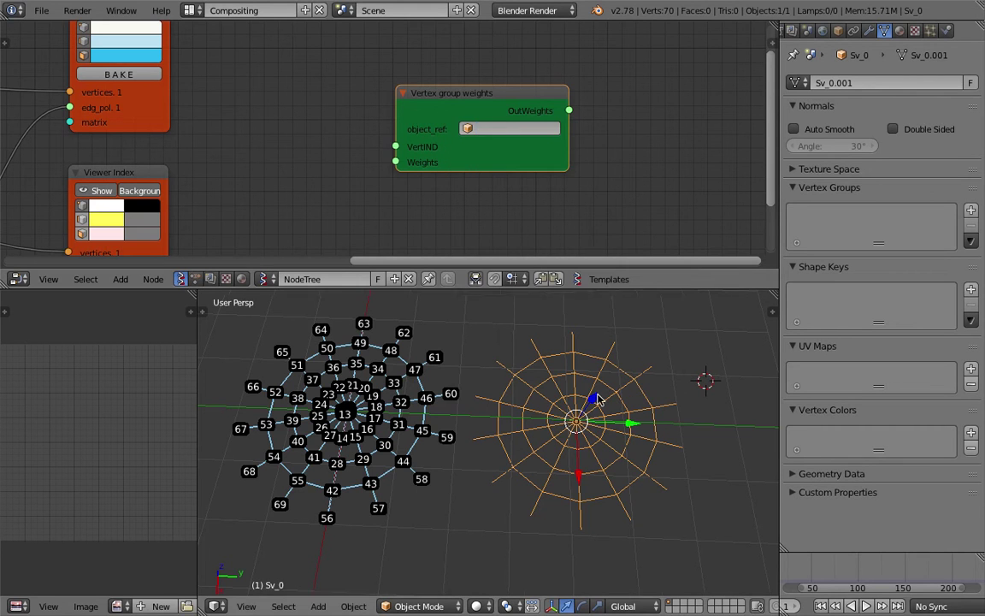
{"action": "left_click", "coordinate": [506, 129]}
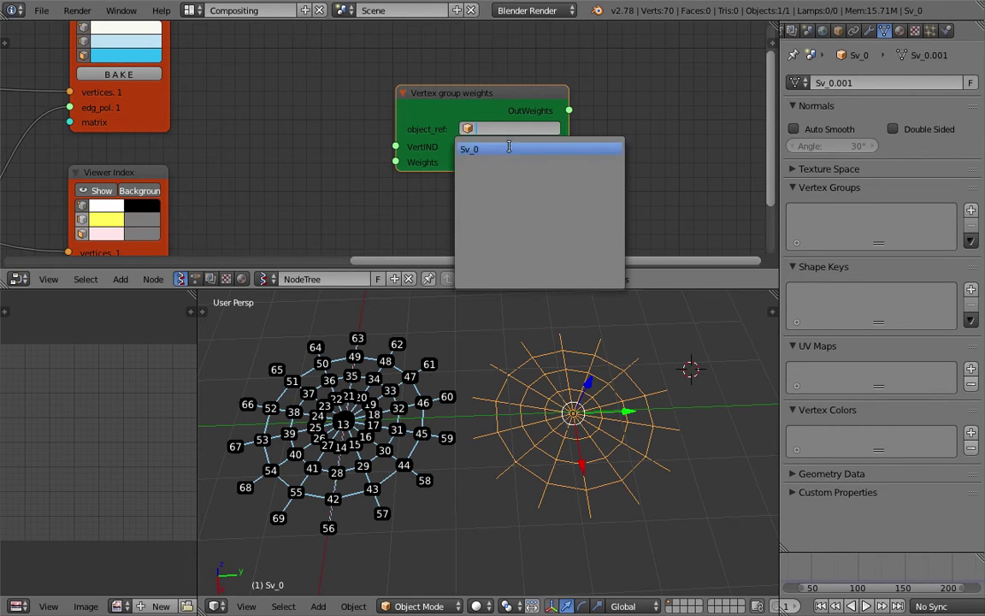
{"action": "left_click", "coordinate": [496, 150]}
{"action": "middle_click_drag", "start_coordinate": [627, 428], "coordinate": [606, 424]}
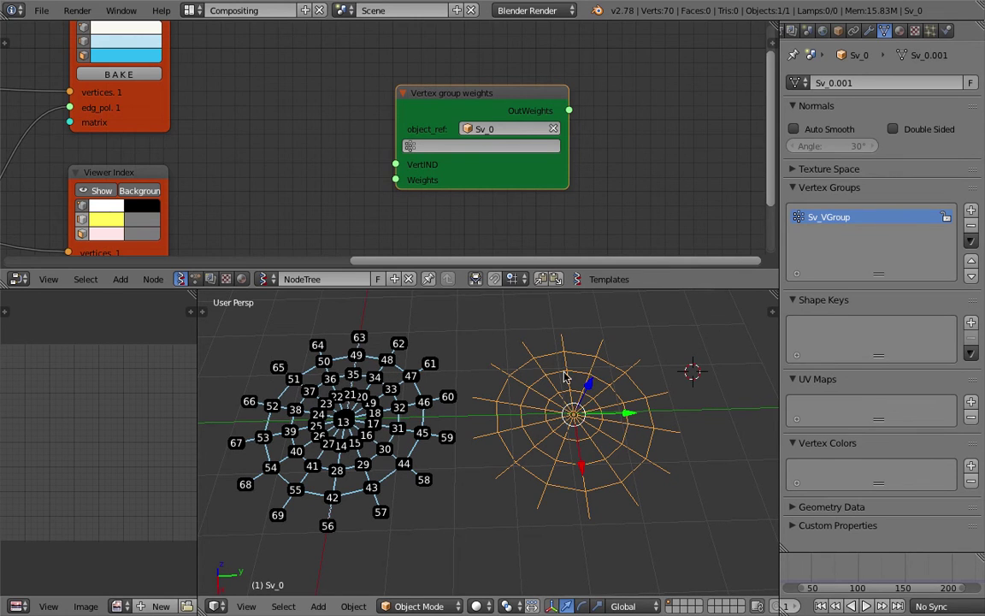
{"action": "left_click", "coordinate": [464, 148]}
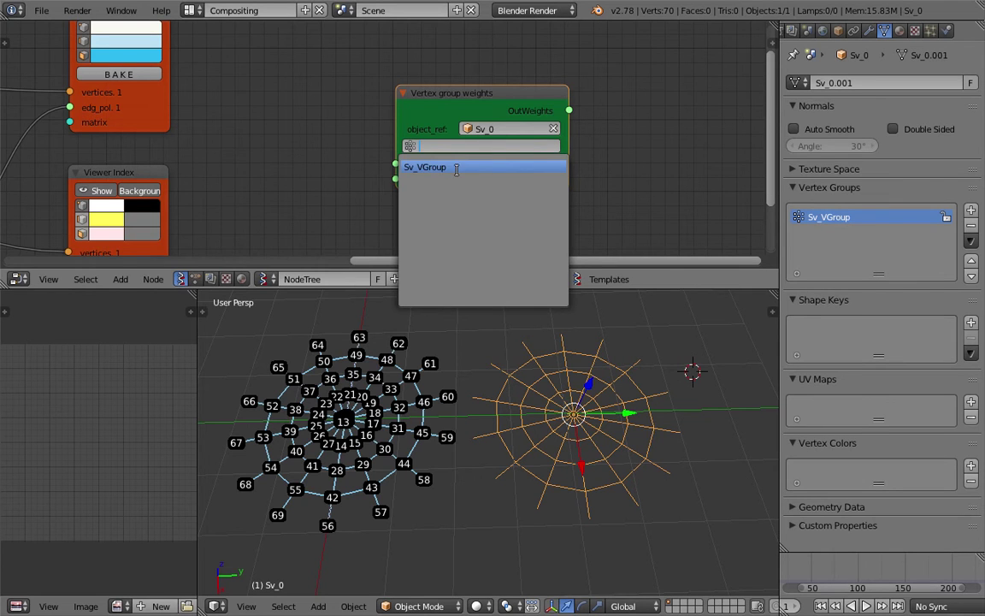
{"action": "left_click", "coordinate": [456, 168]}
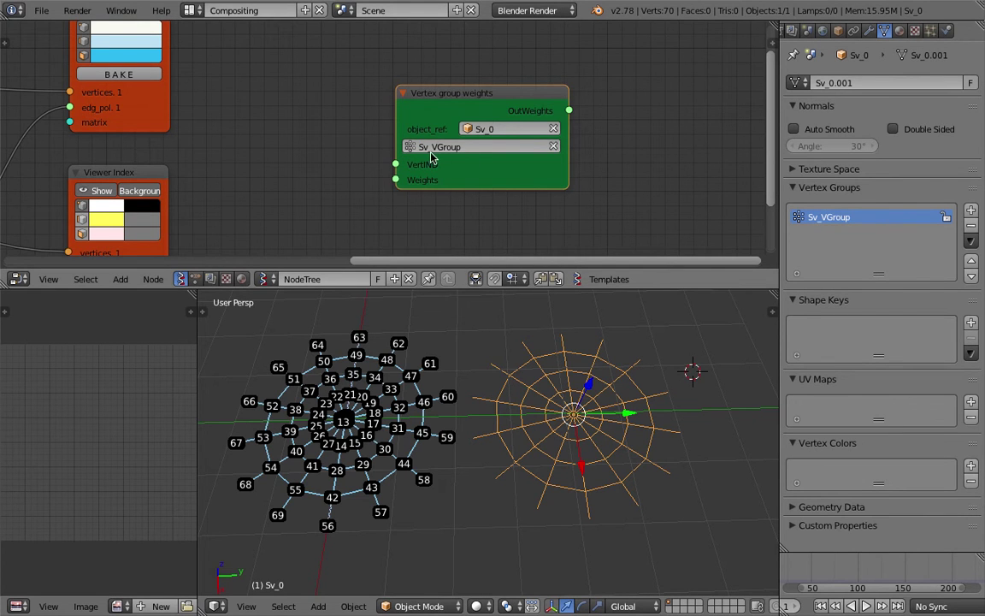
Reposition the Vertex group weights node slightly and save the current file over the existing one
{"action": "left_click_drag", "start_coordinate": [457, 90], "coordinate": [491, 78]}
{"action": "scroll", "coordinate": [479, 154], "scroll_direction": "up", "scroll_amount": 1}
{"action": "middle_click_drag", "start_coordinate": [498, 163], "coordinate": [424, 177]}
{"action": "scroll", "coordinate": [438, 181], "scroll_direction": "up", "scroll_amount": 1}
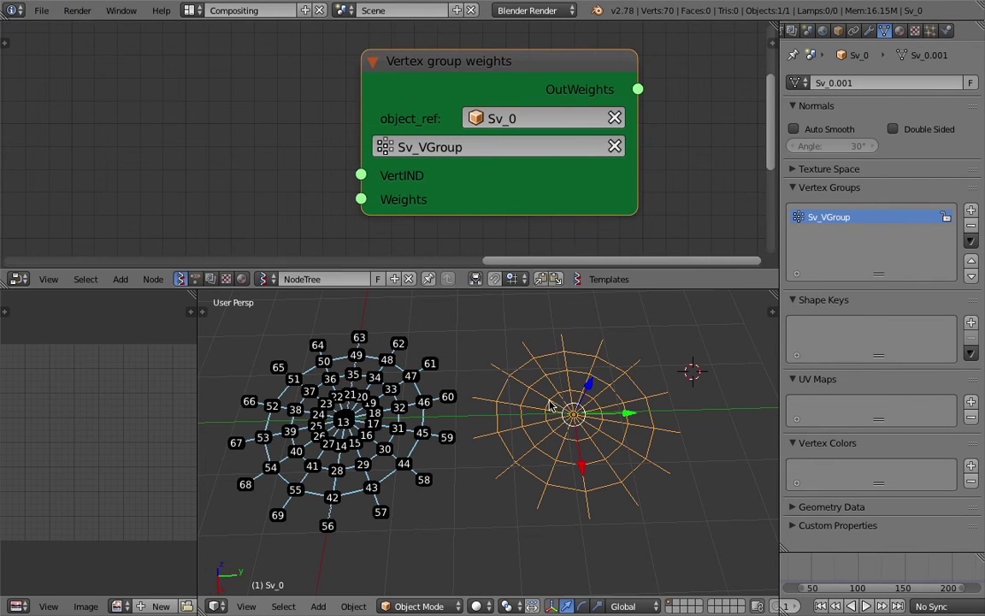
{"action": "middle_click_drag", "start_coordinate": [571, 398], "coordinate": [578, 444]}
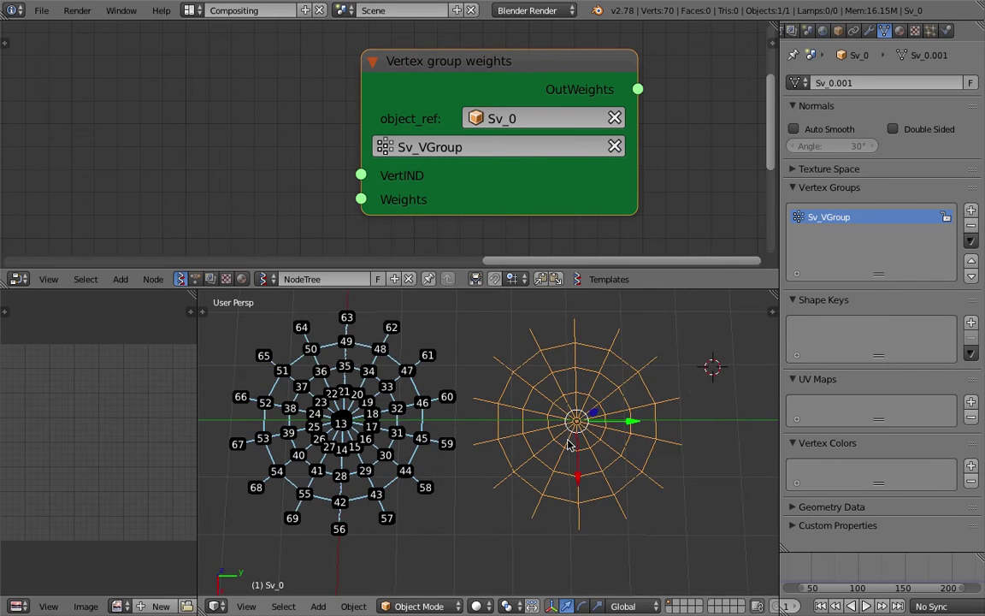
{"action": "scroll", "coordinate": [574, 436], "scroll_direction": "down", "scroll_amount": 2}
{"action": "key", "text": "ctrl+s"}
{"action": "middle_click_drag", "start_coordinate": [519, 222], "coordinate": [506, 196]}
{"action": "left_click", "coordinate": [510, 222]}
{"action": "scroll", "coordinate": [524, 214], "scroll_direction": "down", "scroll_amount": 2}
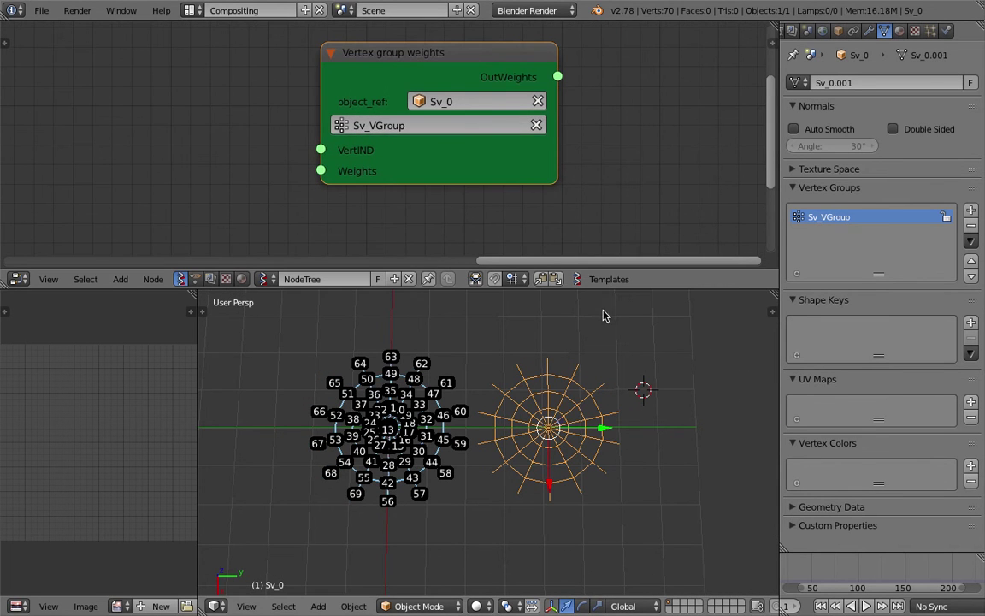
Examine the numbered outer vertices of the drawn web alongside the node network that generates it
{"action": "left_click_drag", "start_coordinate": [614, 289], "coordinate": [609, 368]}
{"action": "middle_click_drag", "start_coordinate": [587, 288], "coordinate": [588, 259]}
{"action": "scroll", "coordinate": [447, 426], "scroll_direction": "up", "scroll_amount": 5}
{"action": "middle_click_drag", "start_coordinate": [342, 451], "coordinate": [516, 470], "text": "shift"}
{"action": "scroll", "coordinate": [555, 495], "scroll_direction": "up", "scroll_amount": 8}
{"action": "scroll", "coordinate": [556, 494], "scroll_direction": "down", "scroll_amount": 14}
{"action": "scroll", "coordinate": [516, 470], "scroll_direction": "up", "scroll_amount": 4}
{"action": "scroll", "coordinate": [515, 471], "scroll_direction": "down", "scroll_amount": 2}
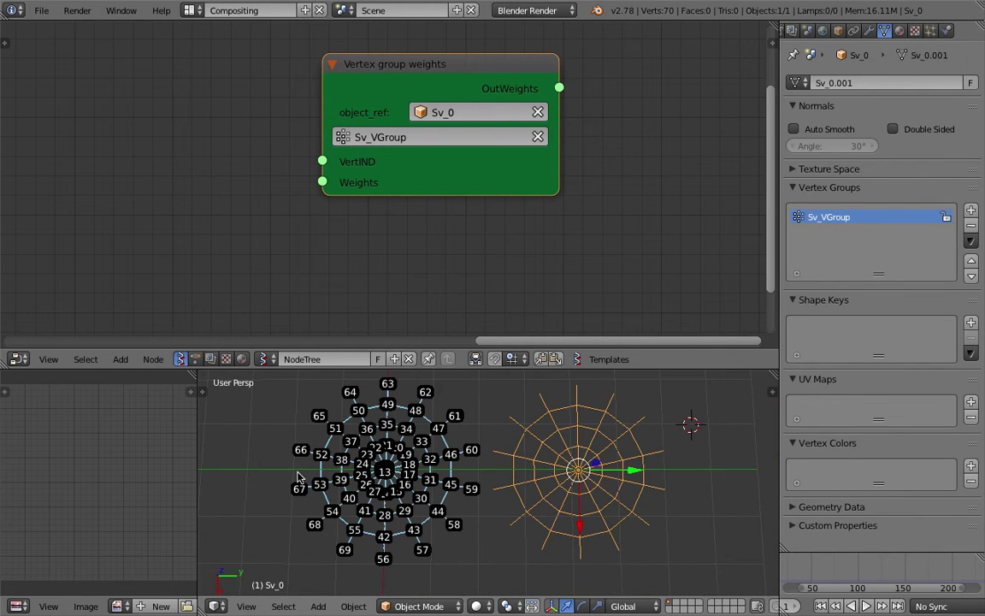
{"action": "scroll", "coordinate": [300, 176], "scroll_direction": "down", "scroll_amount": 5}
{"action": "middle_click_drag", "start_coordinate": [118, 185], "coordinate": [279, 176]}
{"action": "scroll", "coordinate": [389, 246], "scroll_direction": "down", "scroll_amount": 5}
{"action": "middle_click_drag", "start_coordinate": [366, 150], "coordinate": [276, 130]}
{"action": "scroll", "coordinate": [479, 477], "scroll_direction": "up", "scroll_amount": 4}
{"action": "scroll", "coordinate": [471, 480], "scroll_direction": "down", "scroll_amount": 3}
{"action": "left_click_drag", "start_coordinate": [468, 371], "coordinate": [465, 256]}
{"action": "middle_click_drag", "start_coordinate": [389, 380], "coordinate": [464, 393], "text": "shift"}
{"action": "scroll", "coordinate": [412, 380], "scroll_direction": "up", "scroll_amount": 2}
{"action": "scroll", "coordinate": [411, 381], "scroll_direction": "down", "scroll_amount": 1}
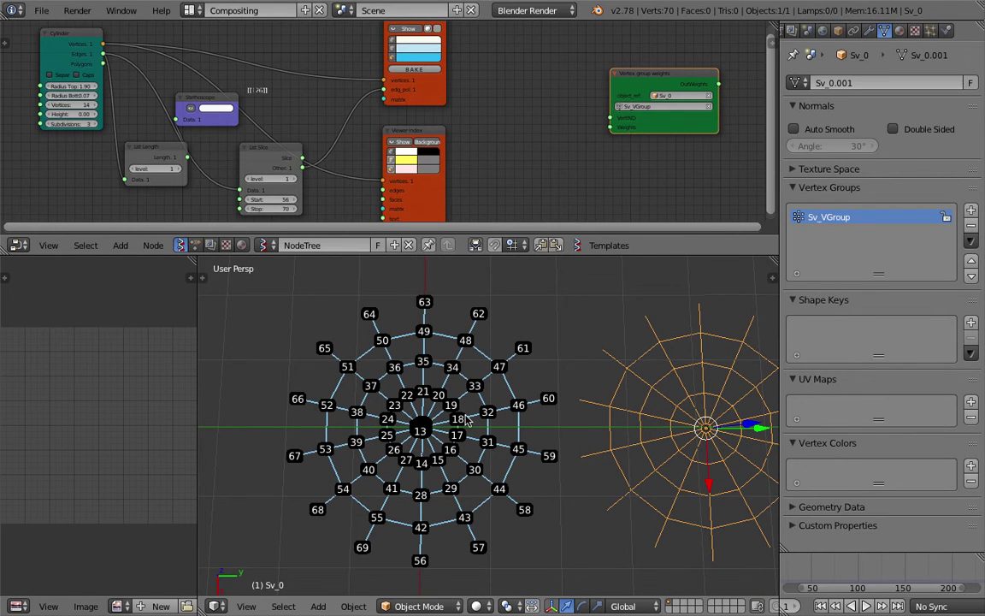
{"action": "middle_click_drag", "start_coordinate": [269, 116], "coordinate": [305, 119]}
{"action": "scroll", "coordinate": [299, 124], "scroll_direction": "up", "scroll_amount": 2}
{"action": "middle_click_drag", "start_coordinate": [289, 163], "coordinate": [267, 139]}
{"action": "left_click_drag", "start_coordinate": [268, 145], "coordinate": [251, 143]}
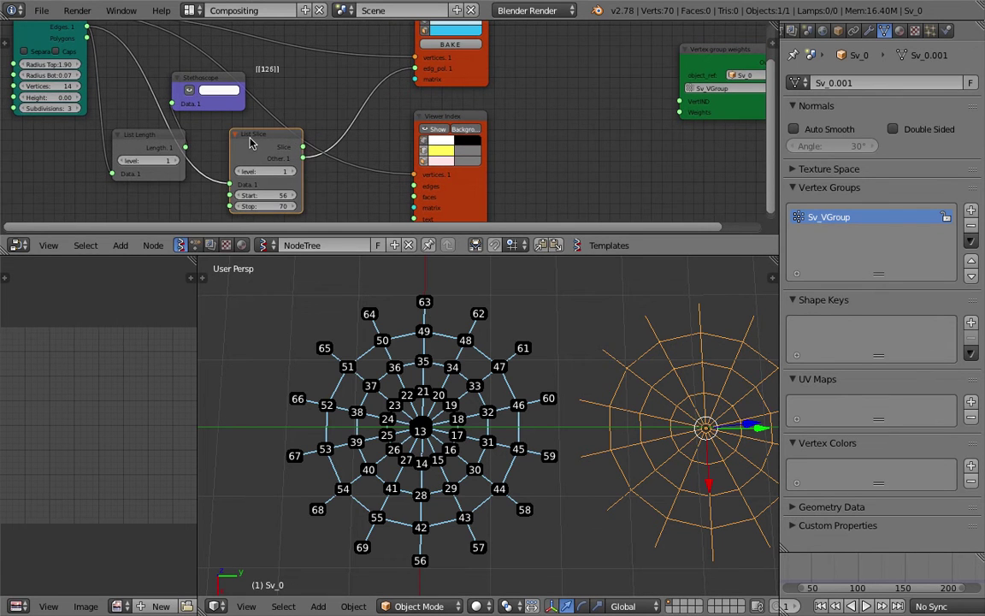
{"action": "key", "text": "shift+d"}
{"action": "left_click", "coordinate": [602, 96]}
{"action": "middle_click_drag", "start_coordinate": [640, 158], "coordinate": [537, 146]}
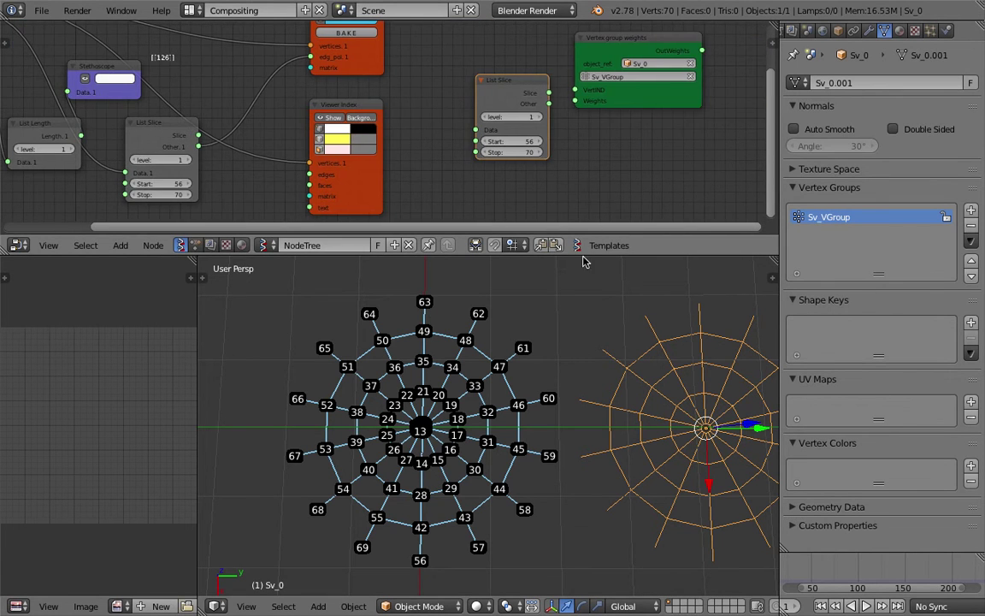
{"action": "left_click_drag", "start_coordinate": [590, 254], "coordinate": [589, 347]}
{"action": "middle_click_drag", "start_coordinate": [501, 183], "coordinate": [470, 192]}
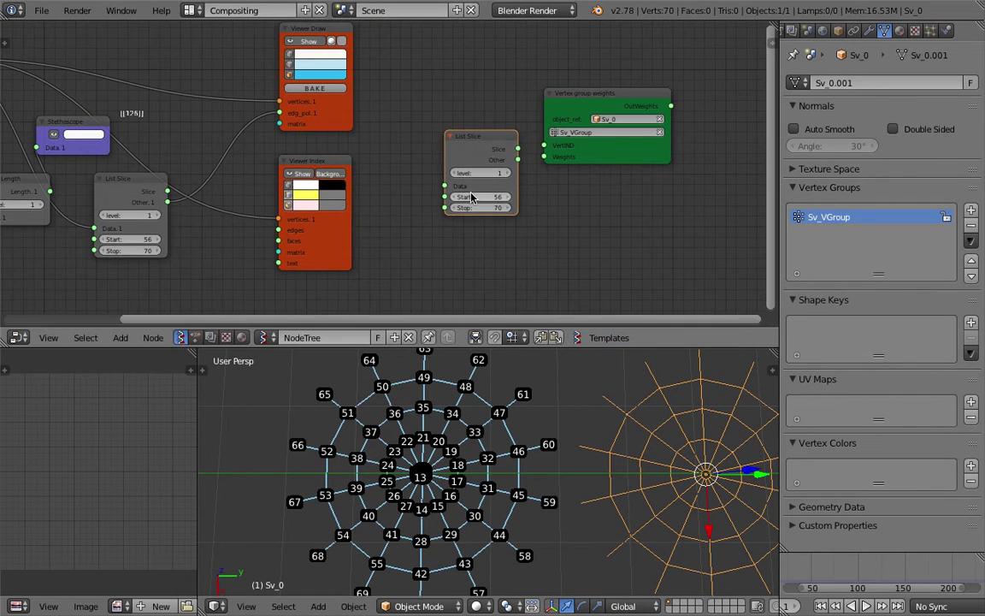
{"action": "left_click_drag", "start_coordinate": [481, 147], "coordinate": [469, 135]}
{"action": "left_click_drag", "start_coordinate": [574, 94], "coordinate": [604, 93]}
{"action": "scroll", "coordinate": [510, 104], "scroll_direction": "up", "scroll_amount": 1}
{"action": "left_click", "coordinate": [485, 123]}
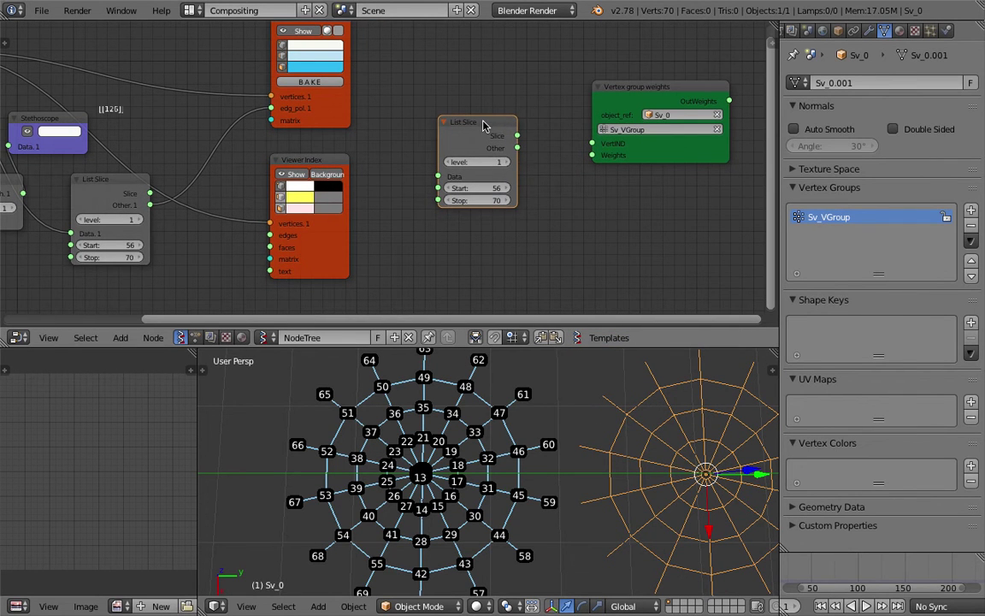
{"action": "key", "text": "x"}
Add a Range Int node between the viewer nodes and the Vertex group weights node
{"action": "key", "text": "shift+a"}
{"action": "left_click", "coordinate": [463, 119]}
{"action": "type", "text": "range"}
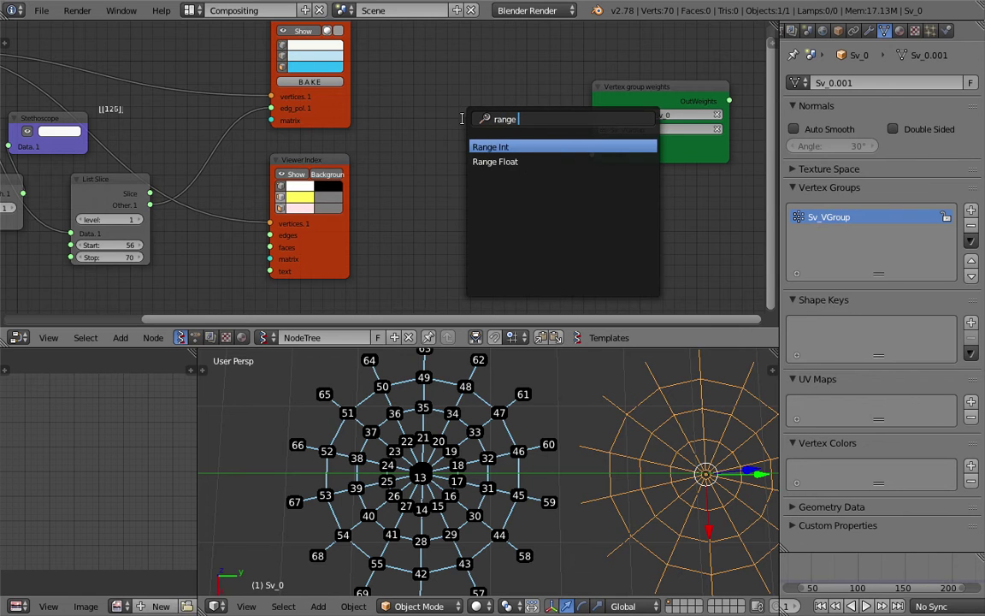
{"action": "key", "text": "Return"}
{"action": "left_click", "coordinate": [481, 136]}
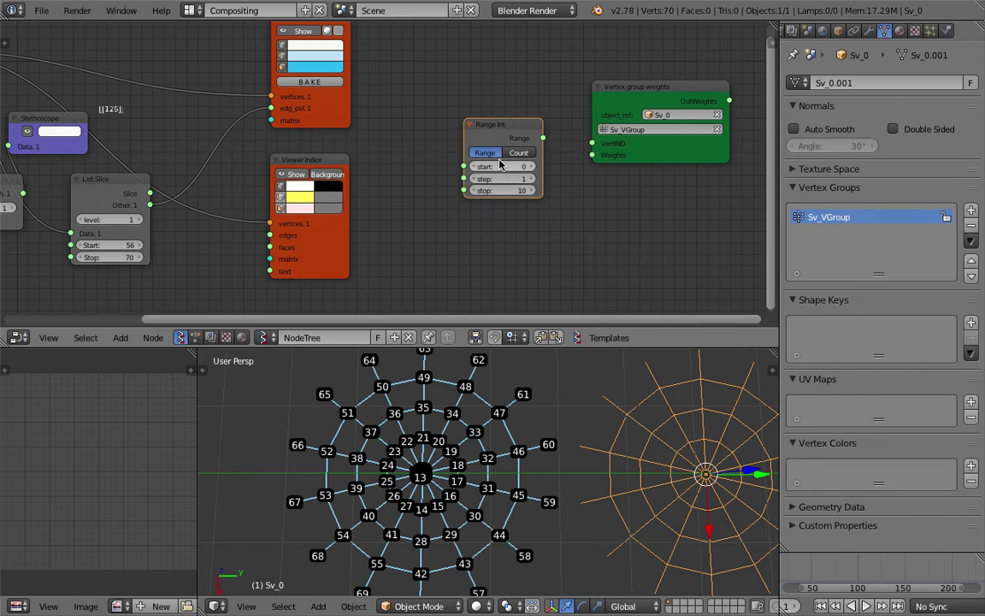
Set the Range Int node's start to 56 and its stop to 70
{"action": "scroll", "coordinate": [503, 149], "scroll_direction": "up", "scroll_amount": 2}
{"action": "middle_click_drag", "start_coordinate": [503, 149], "coordinate": [466, 145]}
{"action": "left_click", "coordinate": [502, 166]}
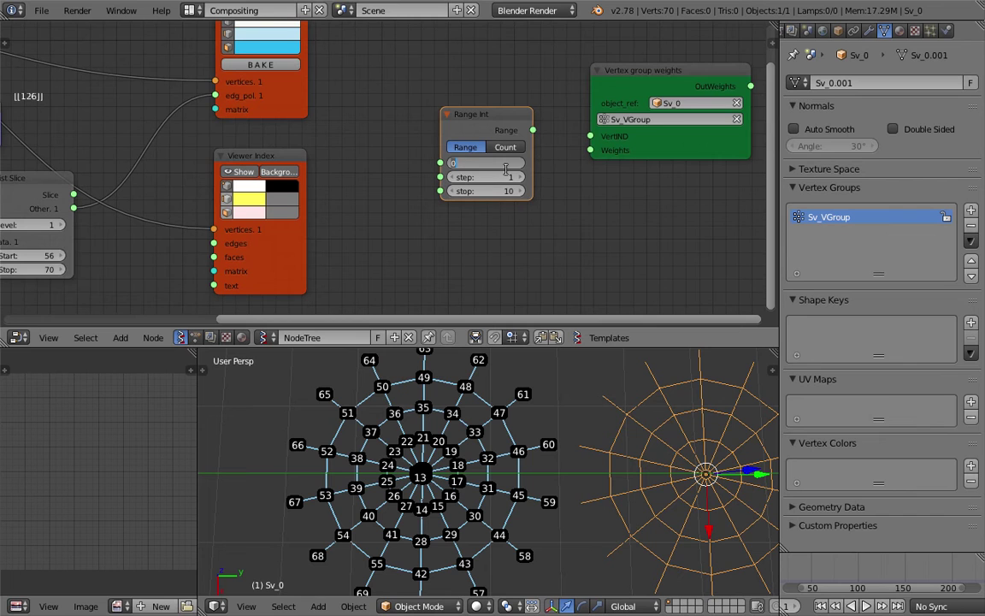
{"action": "type", "text": "56"}
{"action": "key", "text": "Return"}
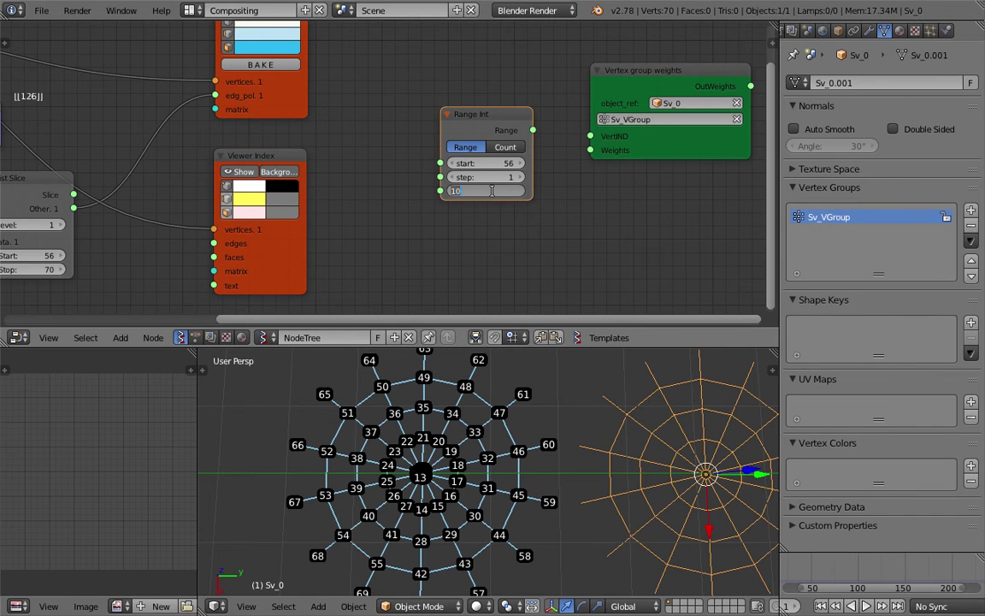
Connect the Range output to the VertIND input of Vertex group weights and move the Range Int node upward
{"action": "left_click_drag", "start_coordinate": [534, 131], "coordinate": [555, 96]}
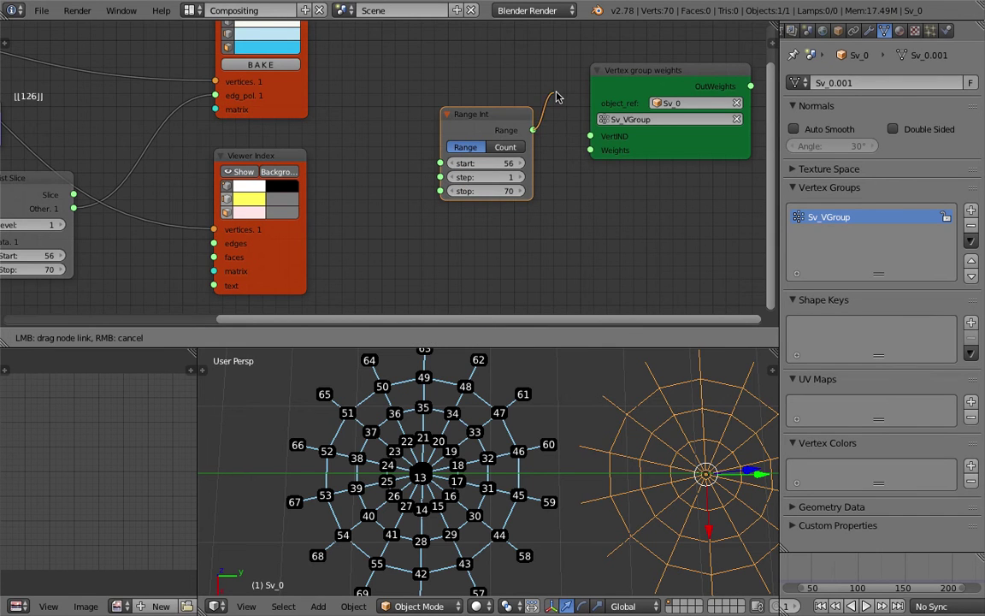
{"action": "left_click_drag", "start_coordinate": [601, 141], "coordinate": [599, 139]}
{"action": "left_click_drag", "start_coordinate": [515, 119], "coordinate": [487, 77]}
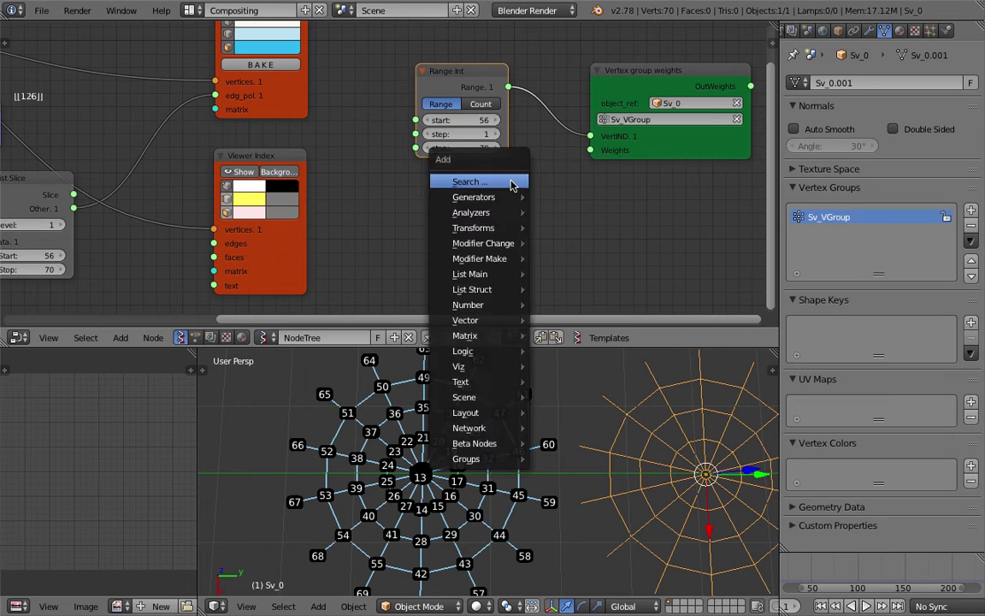
Add a Float number node below Range Int and connect its output to the Weights input of Vertex group weights
{"action": "key", "text": "alt+space"}
{"action": "type", "text": "float"}
{"action": "key", "text": "Down"}
{"action": "key", "text": "Return"}
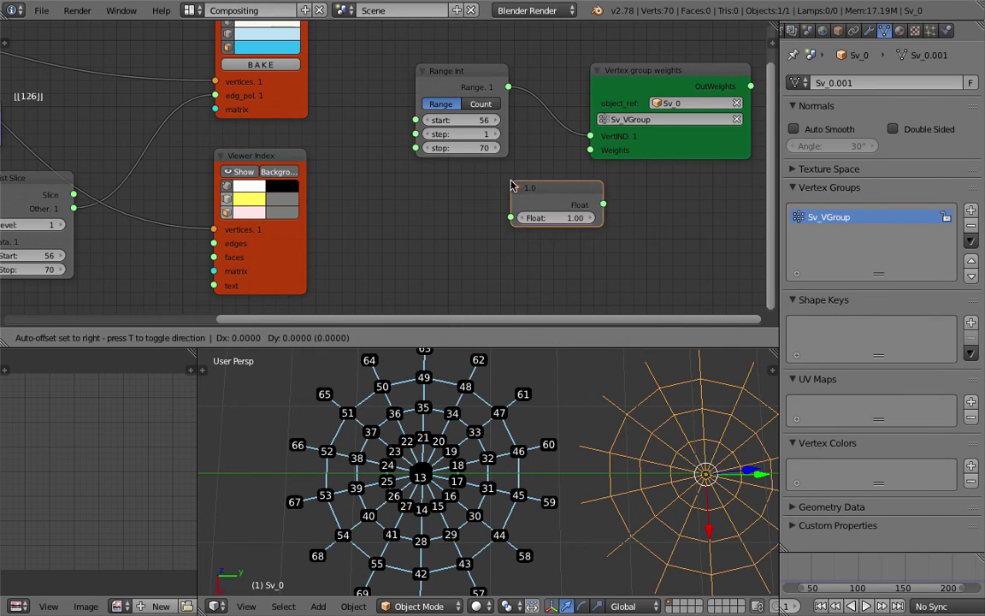
{"action": "left_click", "coordinate": [416, 191]}
{"action": "left_click_drag", "start_coordinate": [507, 208], "coordinate": [587, 151]}
Save the node setup over the existing file
{"action": "middle_click_drag", "start_coordinate": [689, 462], "coordinate": [596, 422], "text": "shift"}
{"action": "scroll", "coordinate": [601, 428], "scroll_direction": "down", "scroll_amount": 1}
{"action": "key", "text": "ctrl+s"}
{"action": "left_click", "coordinate": [602, 417]}
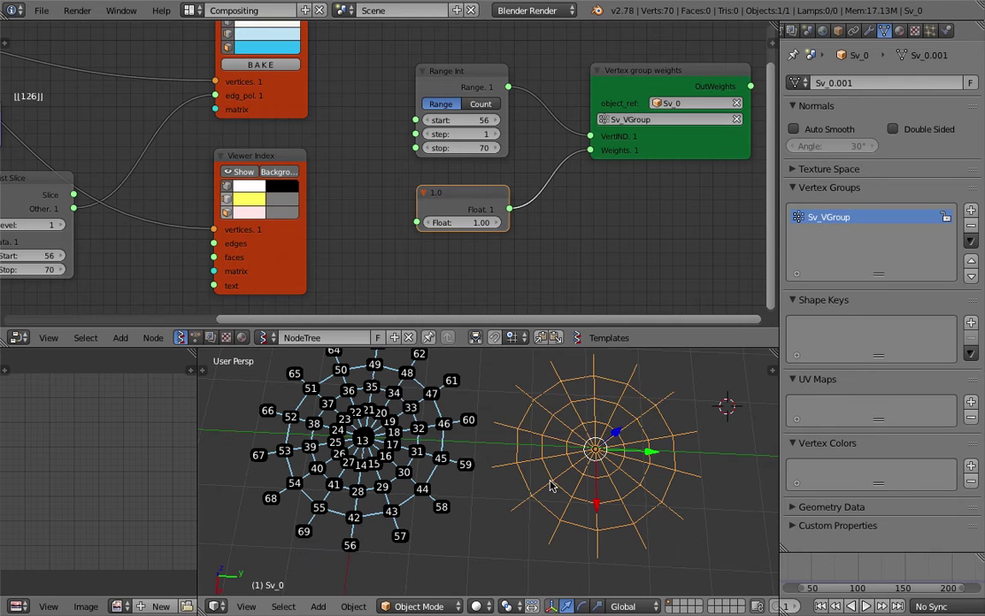
Play the cloth simulation to examine how the web falls, and rewind to the first frame
{"action": "middle_click_drag", "start_coordinate": [530, 462], "coordinate": [556, 452]}
{"action": "middle_click_drag", "start_coordinate": [570, 228], "coordinate": [512, 229]}
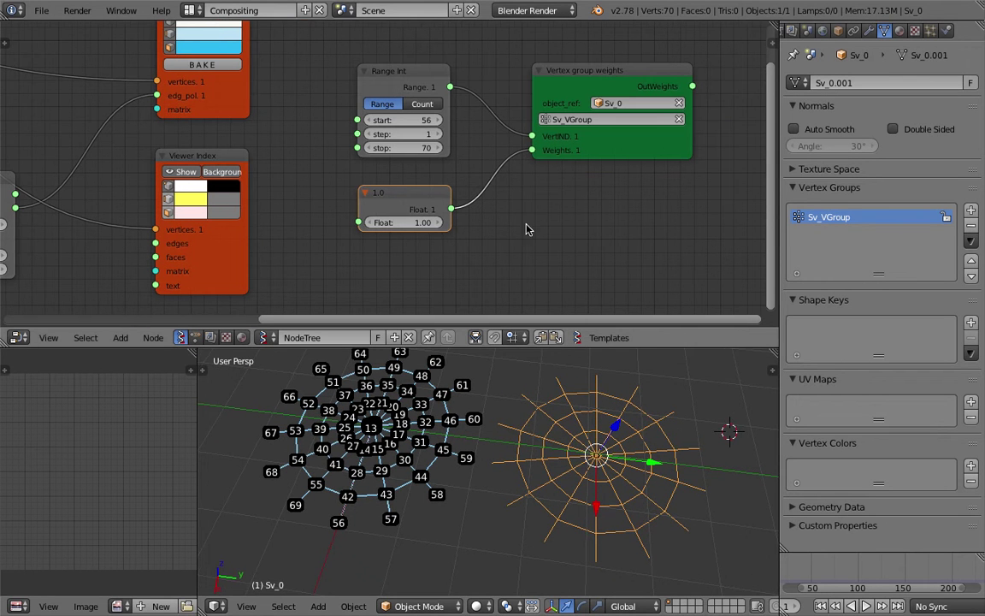
{"action": "middle_click_drag", "start_coordinate": [666, 511], "coordinate": [678, 487]}
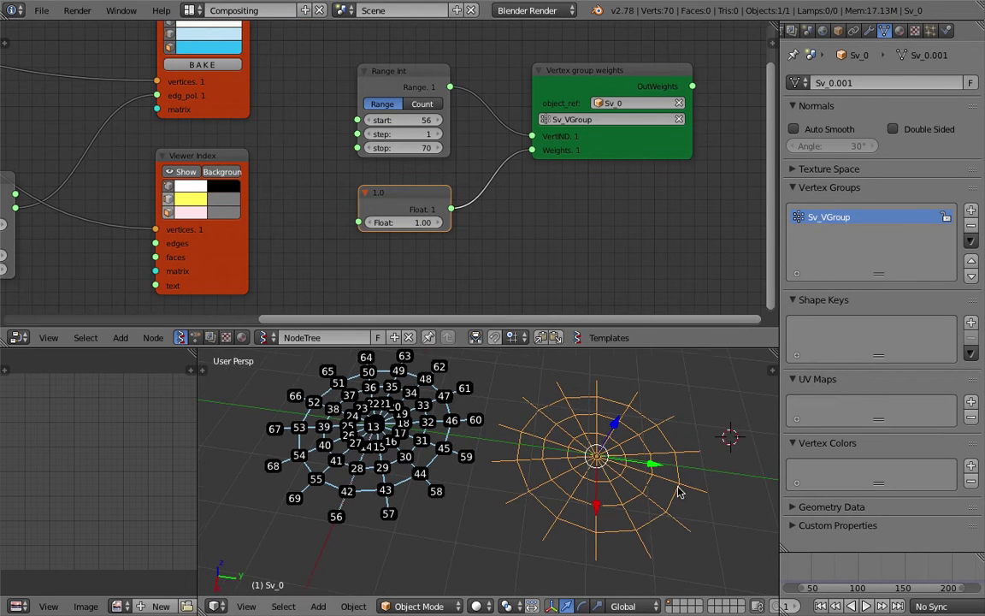
{"action": "scroll", "coordinate": [678, 488], "scroll_direction": "down", "scroll_amount": 1}
{"action": "left_click", "coordinate": [866, 605]}
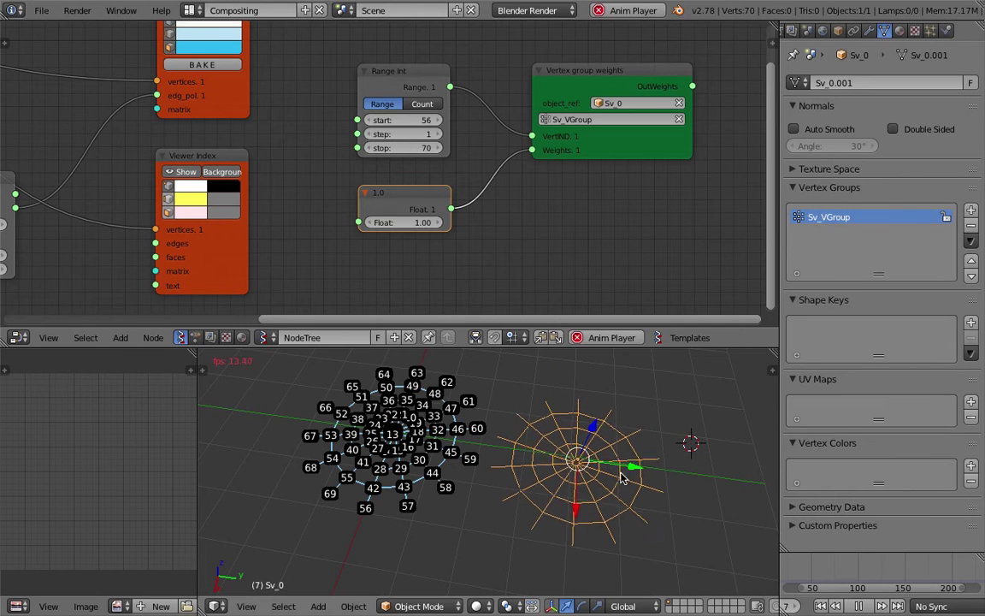
{"action": "key", "text": "alt+a"}
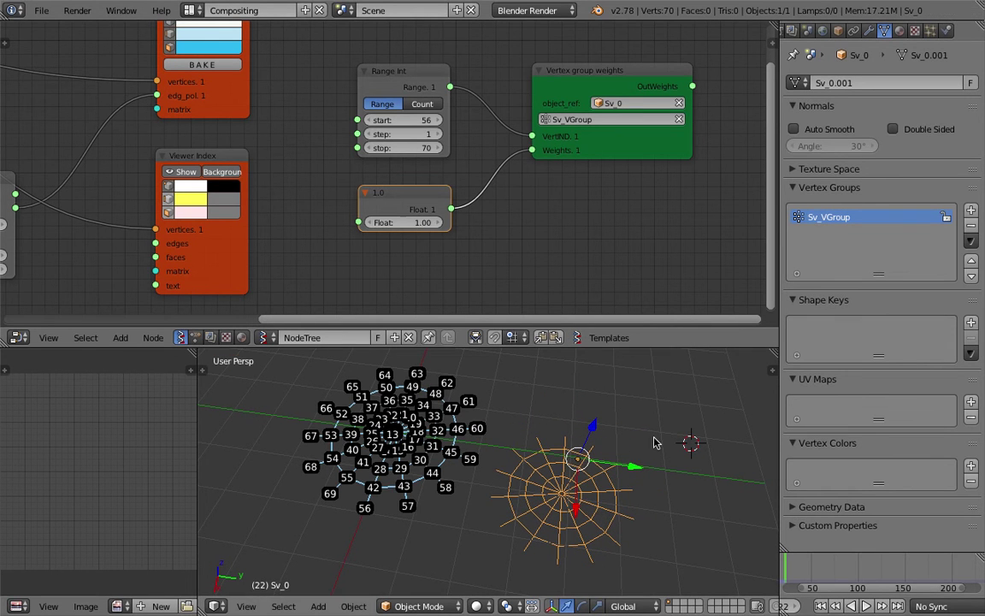
{"action": "left_click", "coordinate": [820, 606]}
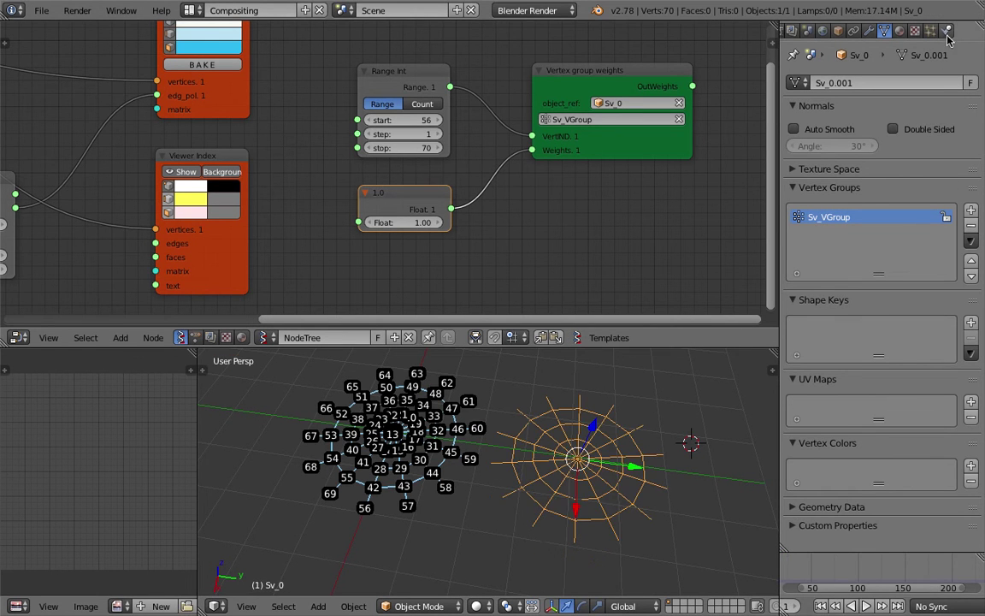
Assign Sv_VGroup as the pinning vertex group of the web's cloth simulation and save over the existing file
{"action": "left_click", "coordinate": [947, 34]}
{"action": "left_click", "coordinate": [828, 361]}
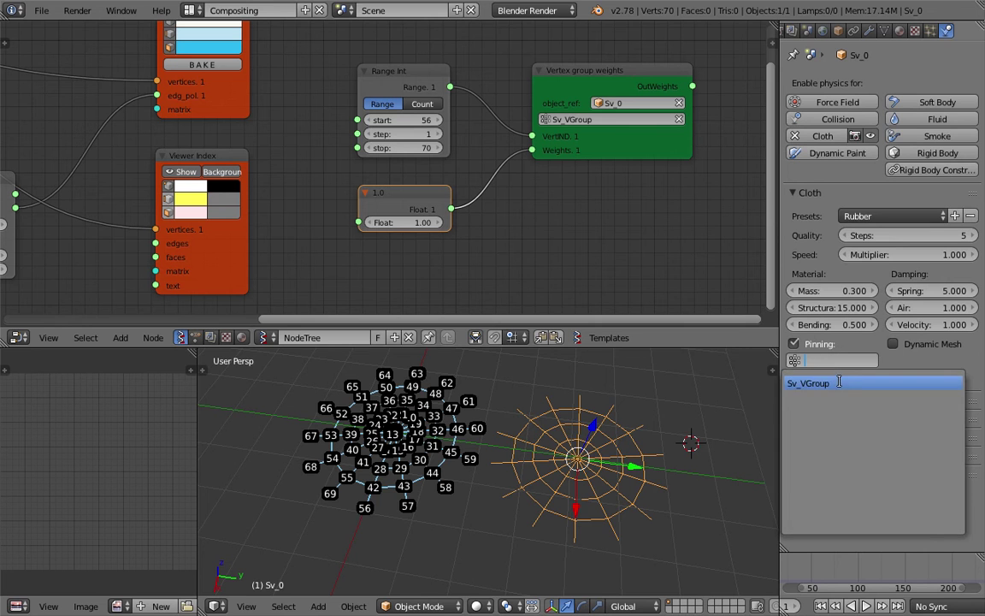
{"action": "left_click", "coordinate": [839, 382]}
{"action": "middle_click_drag", "start_coordinate": [639, 429], "coordinate": [632, 423]}
{"action": "key", "text": "ctrl+s"}
{"action": "left_click", "coordinate": [633, 423]}
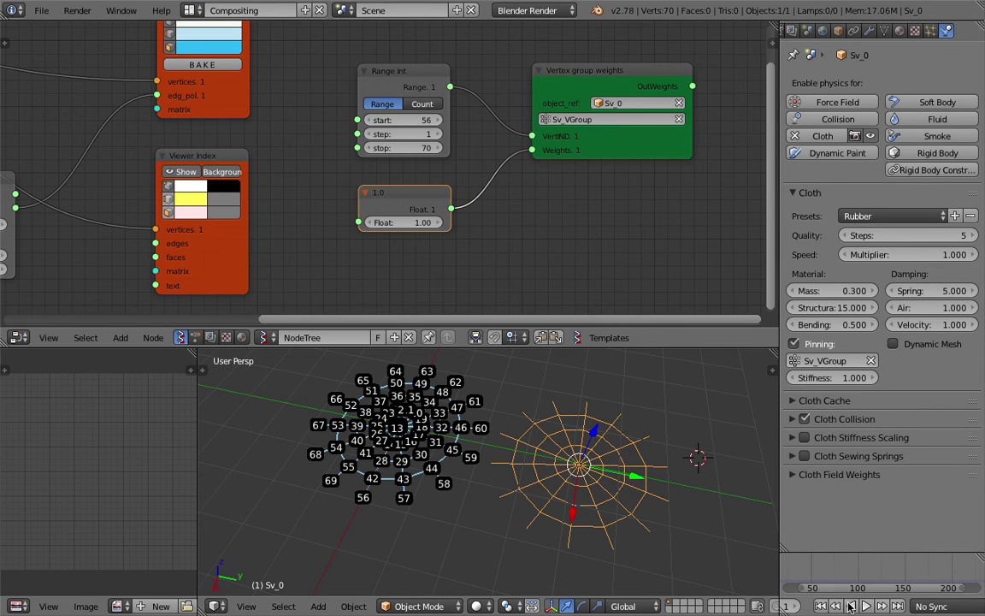
Play the pinned cloth simulation briefly, enlarge the 3D viewport, and rewind to the first frame
{"action": "left_click", "coordinate": [865, 605]}
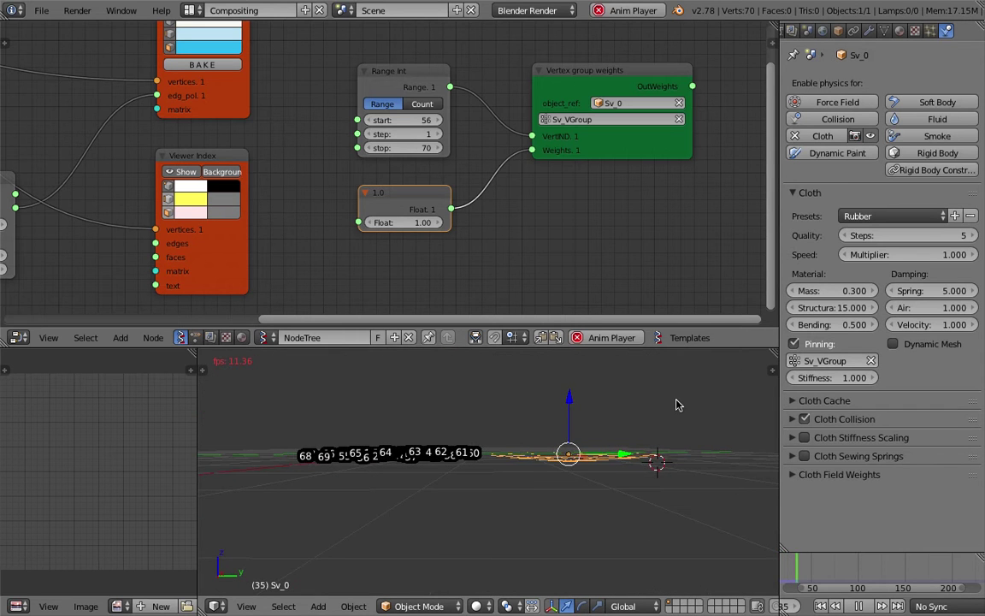
{"action": "left_click", "coordinate": [865, 606]}
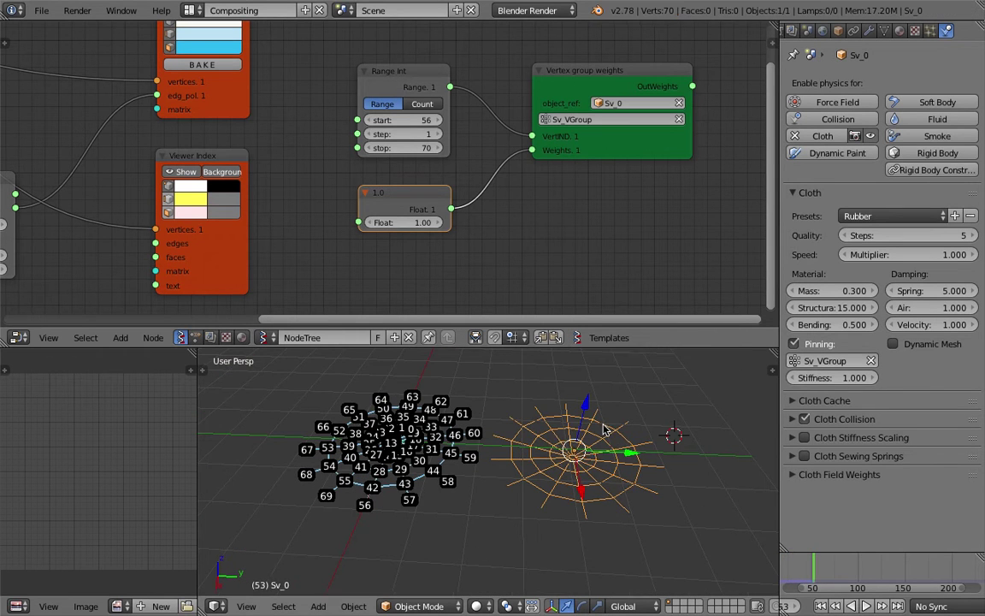
{"action": "left_click_drag", "start_coordinate": [644, 347], "coordinate": [645, 221]}
{"action": "left_click", "coordinate": [643, 338]}
{"action": "left_click", "coordinate": [671, 341]}
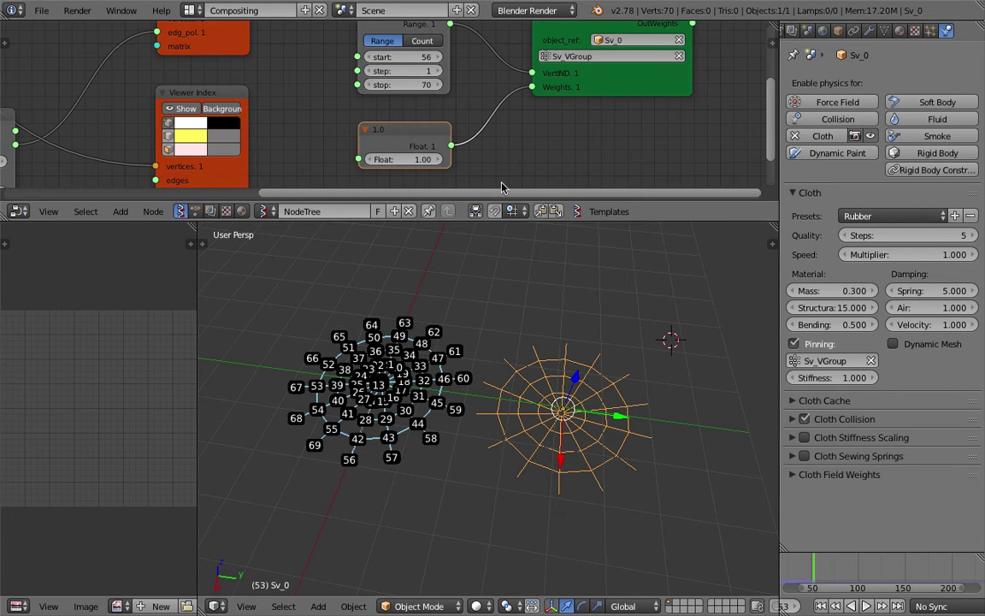
{"action": "middle_click_drag", "start_coordinate": [523, 167], "coordinate": [514, 172]}
{"action": "left_click_drag", "start_coordinate": [582, 221], "coordinate": [582, 265]}
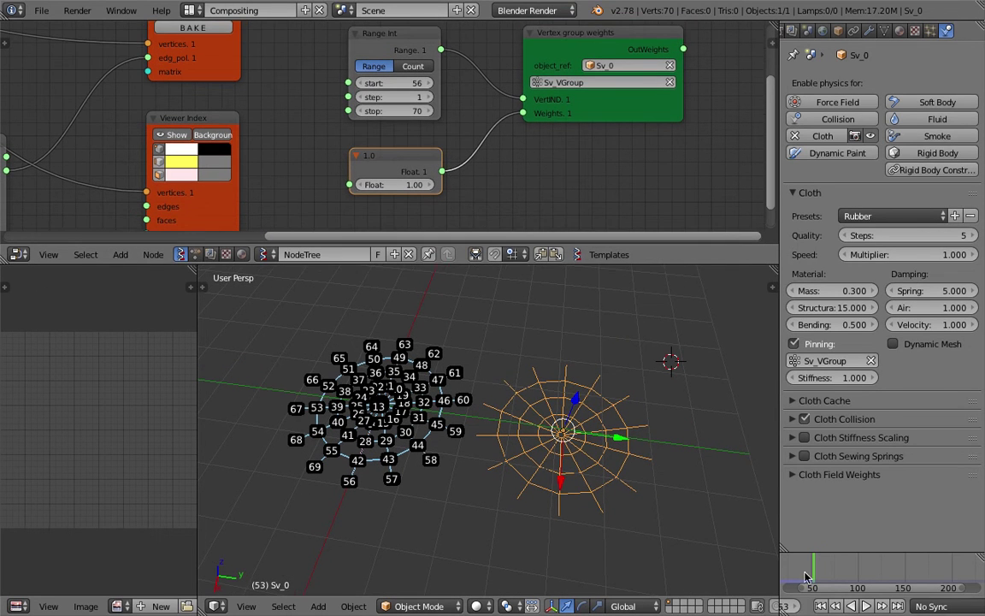
{"action": "left_click", "coordinate": [819, 606]}
Deselect the web, set the timeline's end frame to 500, and save the file
{"action": "mouse_move", "coordinate": [652, 489]}
{"action": "middle_mouse_down"}
{"action": "mouse_move", "coordinate": [616, 456]}
{"action": "mouse_move", "coordinate": [626, 445]}
{"action": "mouse_move", "coordinate": [663, 449]}
{"action": "mouse_move", "coordinate": [670, 488]}
{"action": "middle_mouse_up"}
{"action": "left_click", "coordinate": [666, 435]}
{"action": "key", "text": "a"}
{"action": "middle_click_drag", "start_coordinate": [969, 610], "coordinate": [917, 609]}
{"action": "left_click", "coordinate": [855, 604]}
{"action": "type", "text": "500"}
{"action": "key", "text": "Return"}
{"action": "key", "text": "ctrl+s"}
{"action": "left_click", "coordinate": [859, 601]}
{"action": "scroll", "coordinate": [858, 604], "scroll_direction": "right", "scroll_amount": 5}
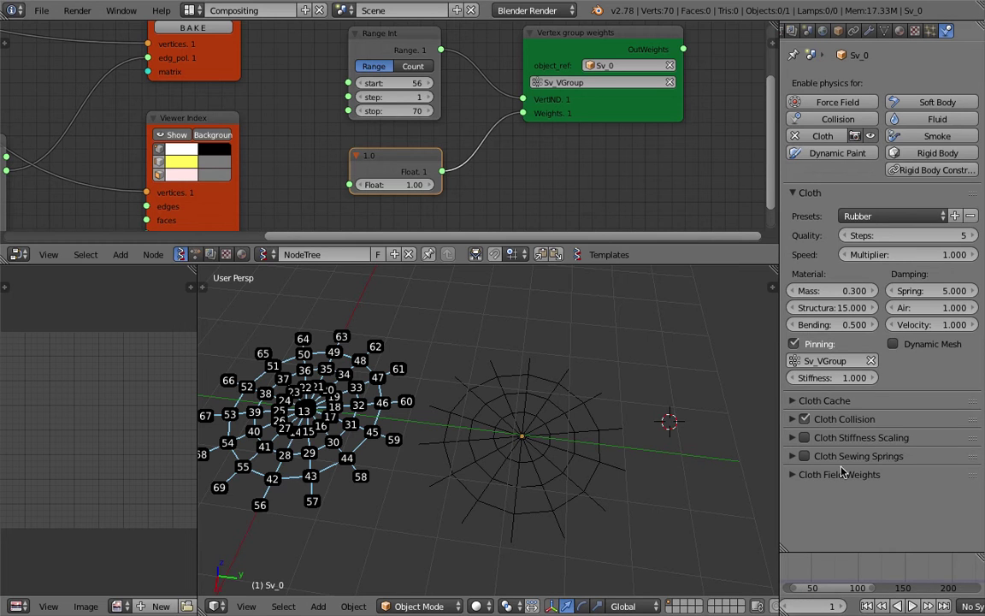
Set the end frame of the cloth cache to 500
{"action": "left_click", "coordinate": [848, 403]}
{"action": "scroll", "coordinate": [893, 376], "scroll_direction": "down", "scroll_amount": 3}
{"action": "left_click", "coordinate": [937, 376]}
{"action": "type", "text": "500"}
{"action": "key", "text": "Return"}
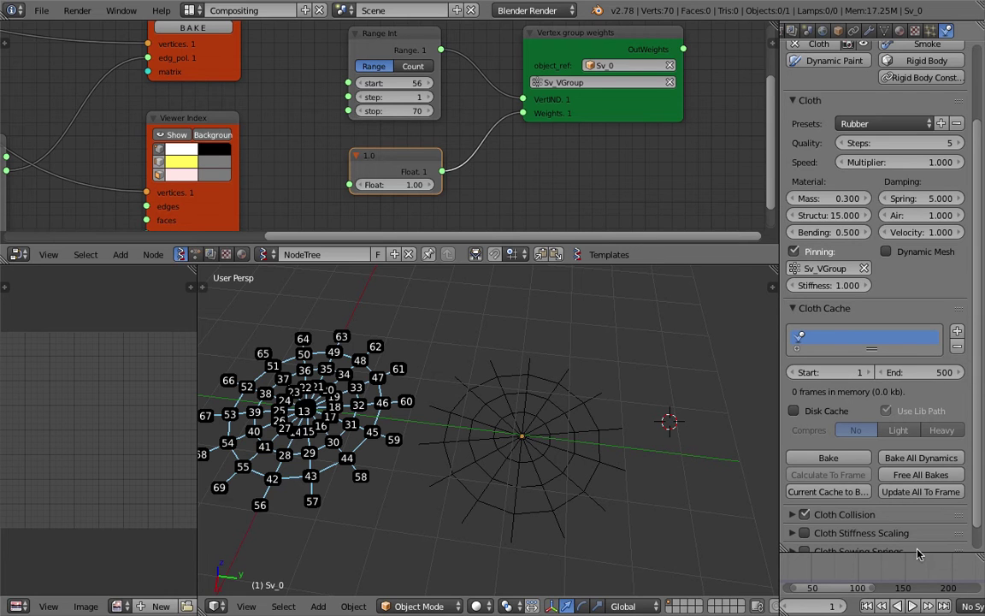
Play the simulation and lower the Range Int stop value one by one to 56 to release the pinned vertices
{"action": "left_click", "coordinate": [913, 605]}
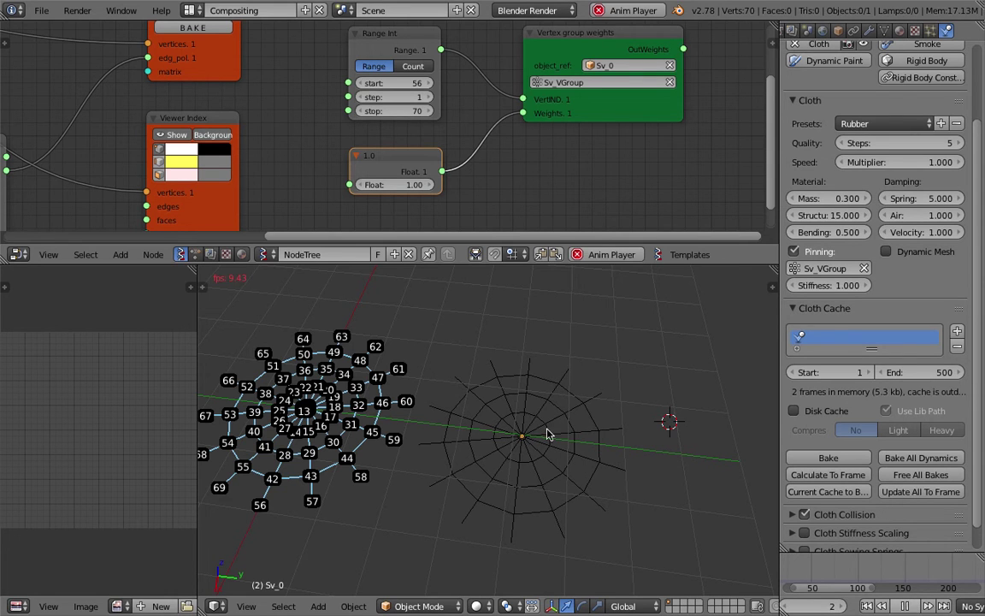
{"action": "left_click", "coordinate": [364, 113]}
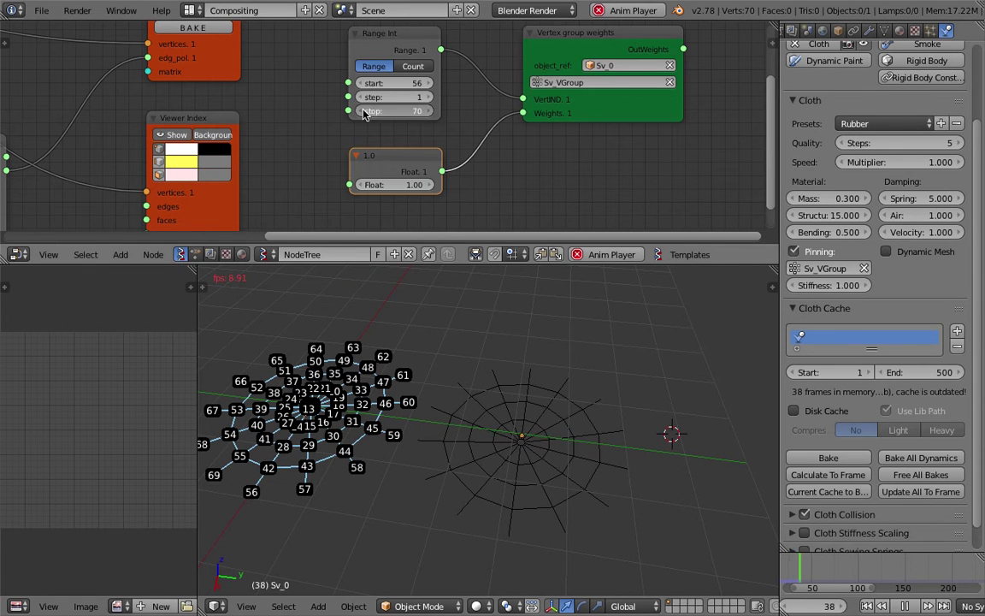
{"action": "left_click", "coordinate": [364, 112]}
{"action": "left_click", "coordinate": [364, 113]}
{"action": "left_click", "coordinate": [361, 111]}
{"action": "left_click", "coordinate": [362, 111]}
{"action": "left_click", "coordinate": [362, 111]}
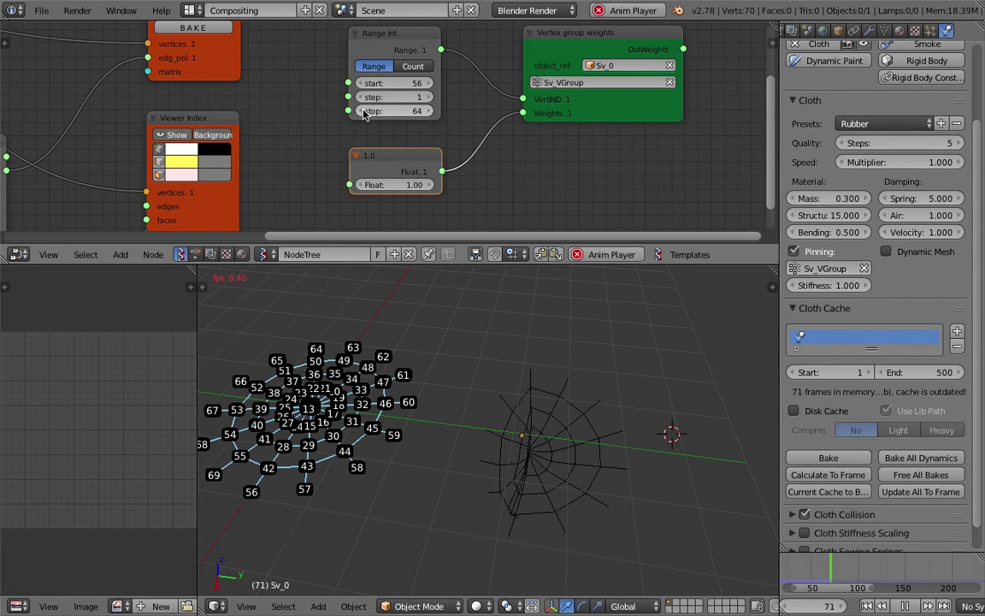
{"action": "left_click", "coordinate": [362, 112]}
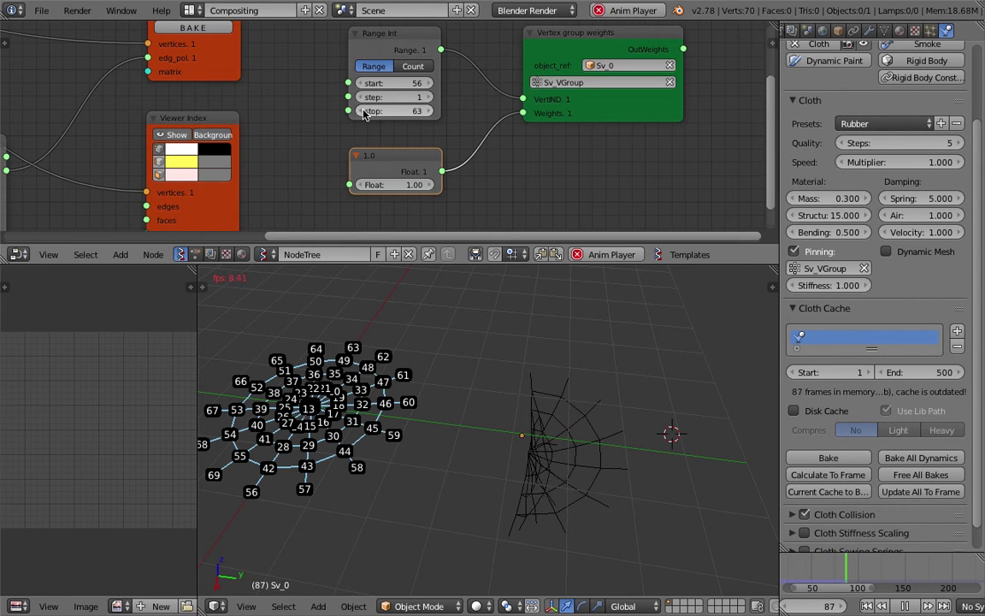
{"action": "left_click", "coordinate": [361, 111]}
{"action": "left_click", "coordinate": [362, 111]}
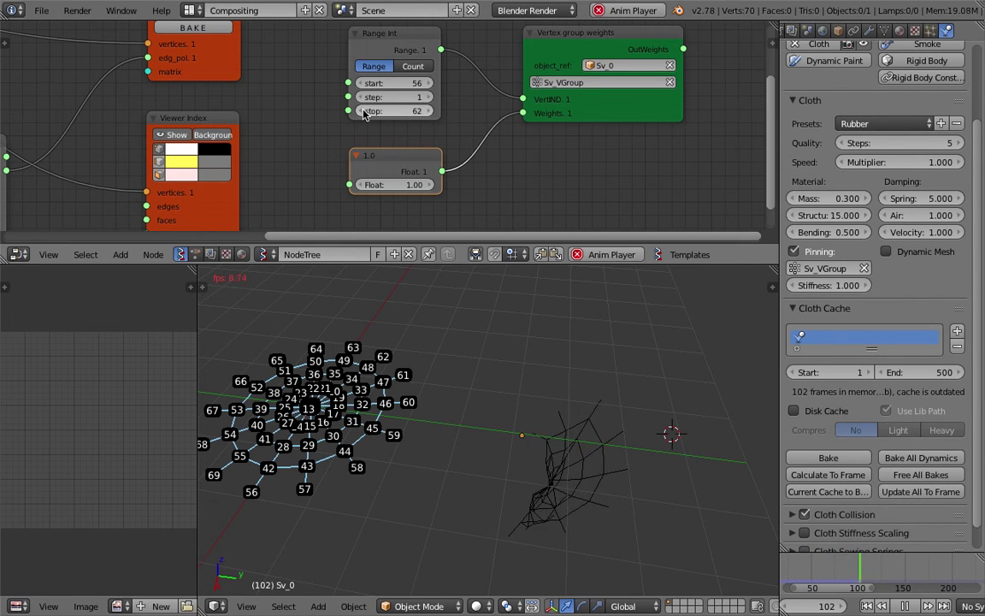
{"action": "left_click", "coordinate": [362, 111]}
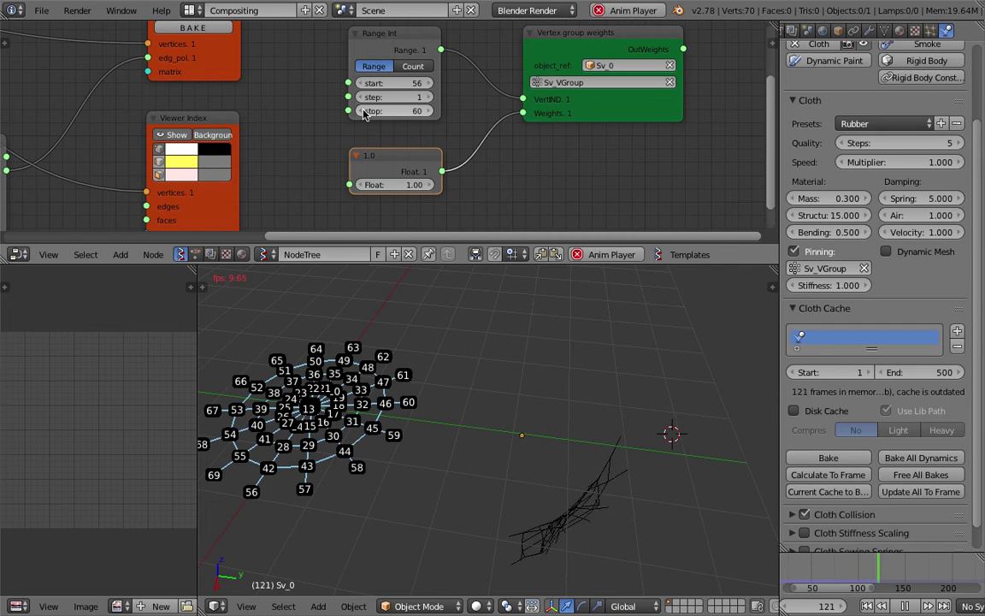
{"action": "left_click", "coordinate": [362, 111]}
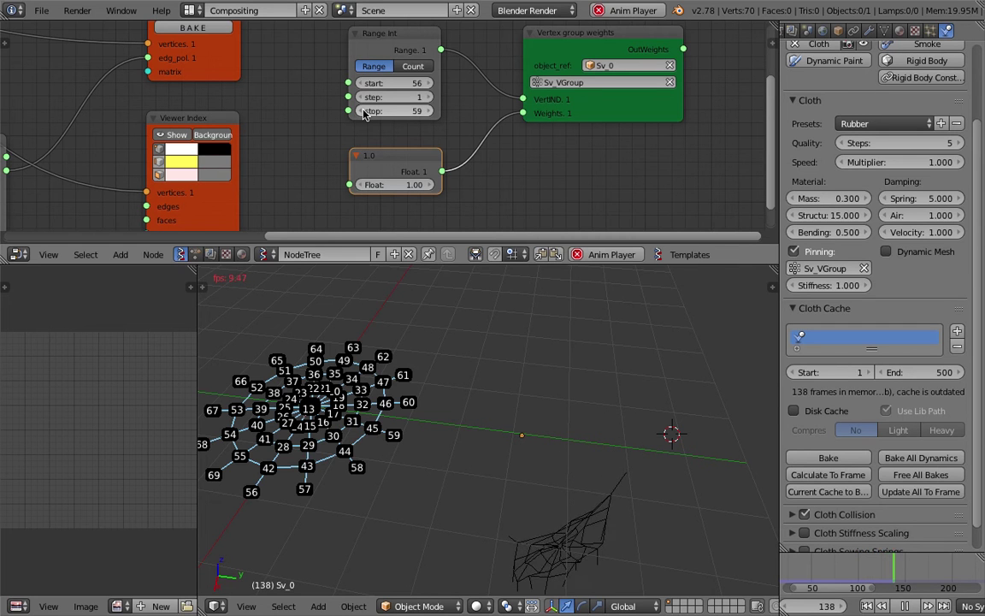
{"action": "left_click", "coordinate": [363, 111]}
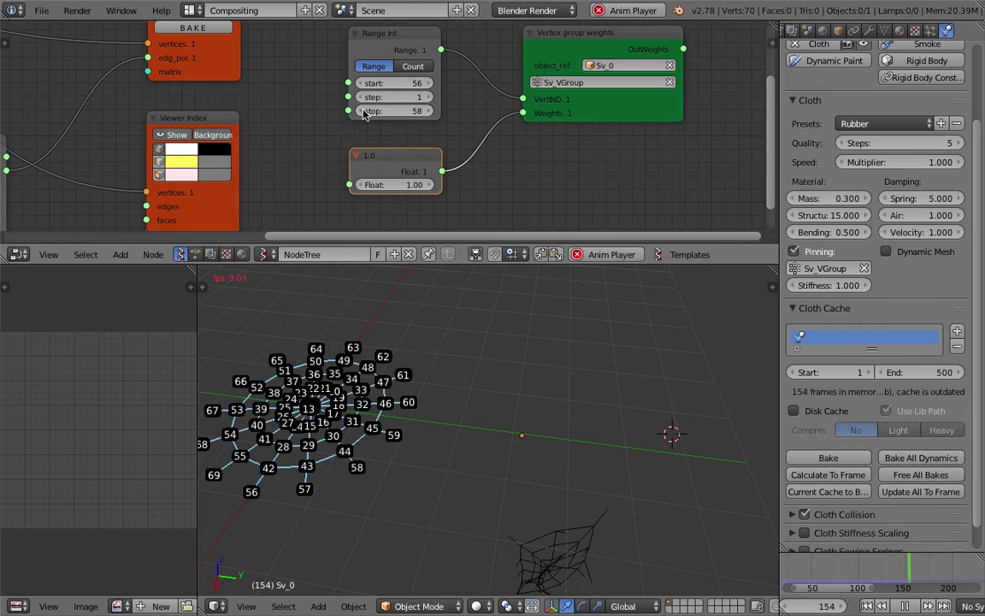
{"action": "left_click", "coordinate": [363, 111]}
{"action": "middle_click_drag", "start_coordinate": [574, 454], "coordinate": [579, 346], "text": "shift"}
{"action": "left_click", "coordinate": [364, 111]}
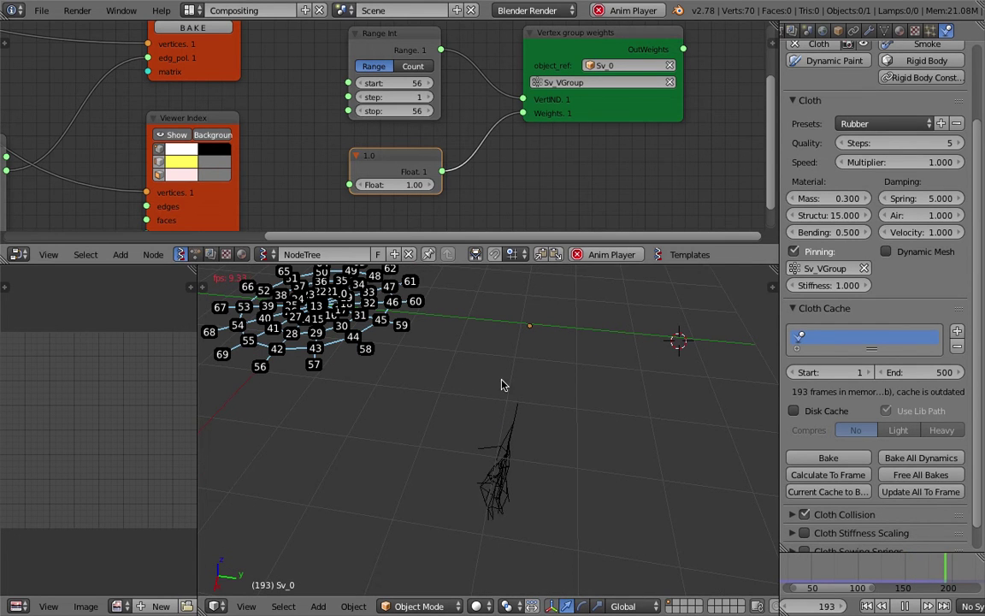
Examine the unpinned falling web from another angle with playback paused, and resume the simulation
{"action": "middle_click_drag", "start_coordinate": [568, 448], "coordinate": [540, 440]}
{"action": "left_click", "coordinate": [904, 605]}
{"action": "middle_click_drag", "start_coordinate": [490, 333], "coordinate": [513, 342]}
{"action": "left_click", "coordinate": [913, 607]}
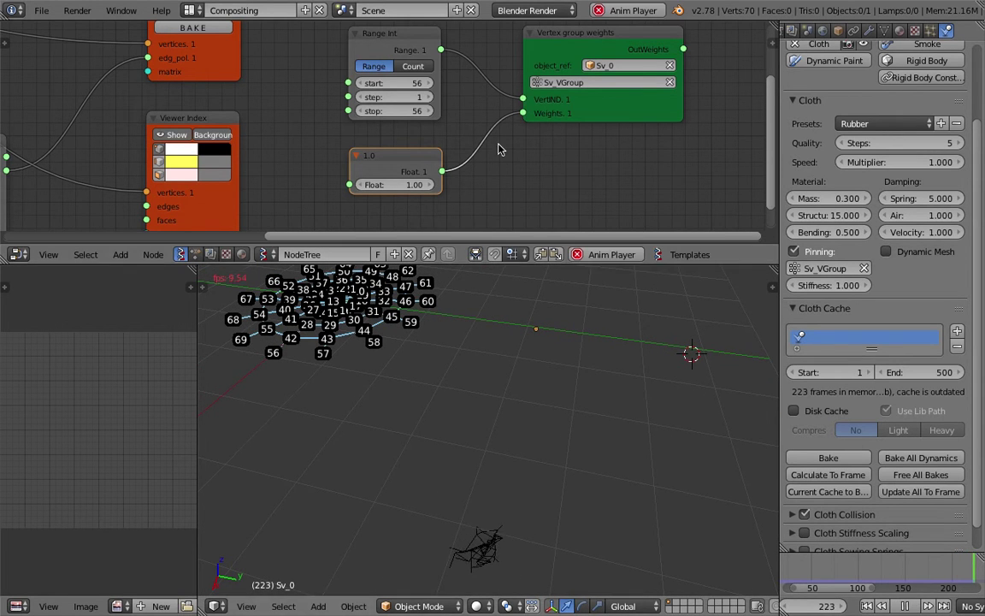
Raise the Range Int stop value one by one to 63 during playback to pin outer vertices again
{"action": "left_click", "coordinate": [430, 111]}
{"action": "left_click", "coordinate": [430, 110]}
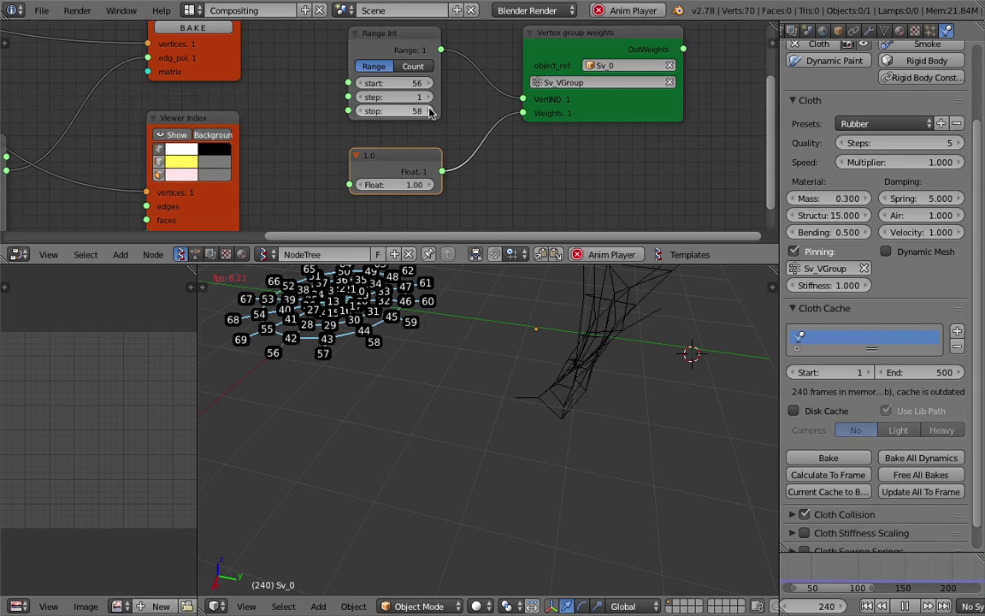
{"action": "left_click", "coordinate": [430, 112]}
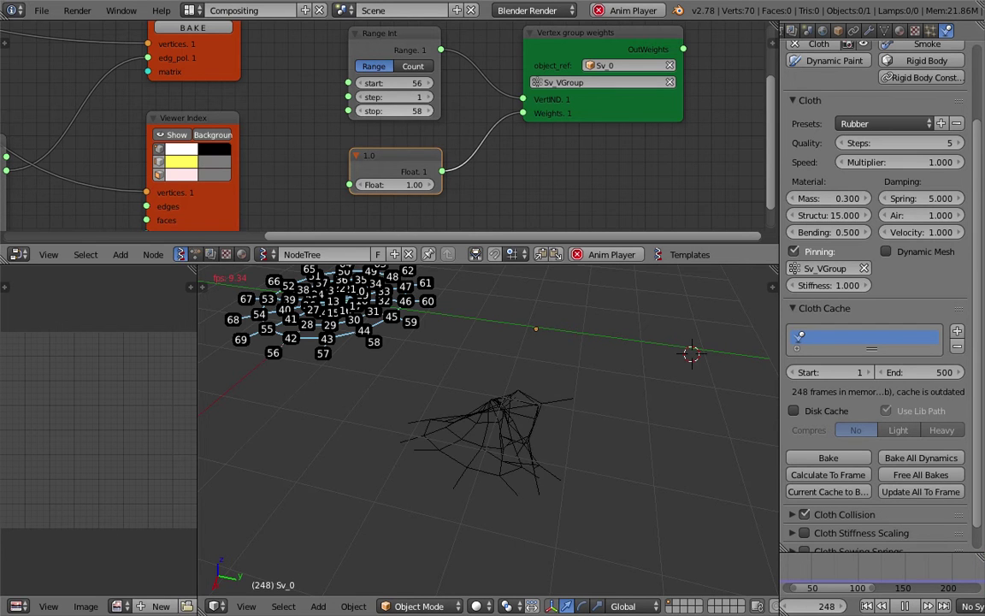
{"action": "left_click", "coordinate": [429, 112]}
{"action": "middle_click_drag", "start_coordinate": [595, 373], "coordinate": [617, 394]}
{"action": "left_click", "coordinate": [431, 113]}
{"action": "left_click", "coordinate": [431, 113]}
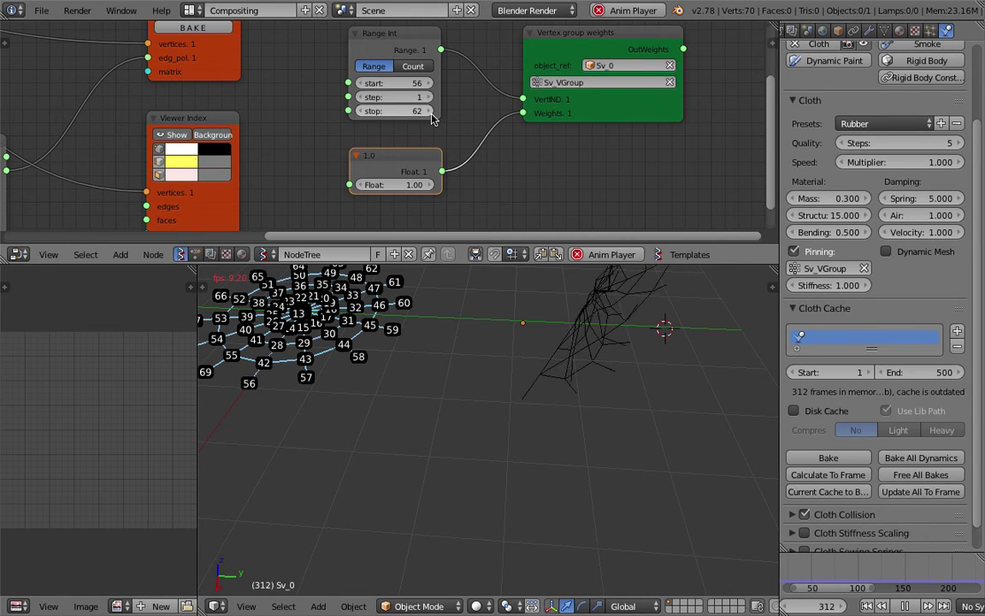
{"action": "left_click", "coordinate": [430, 111]}
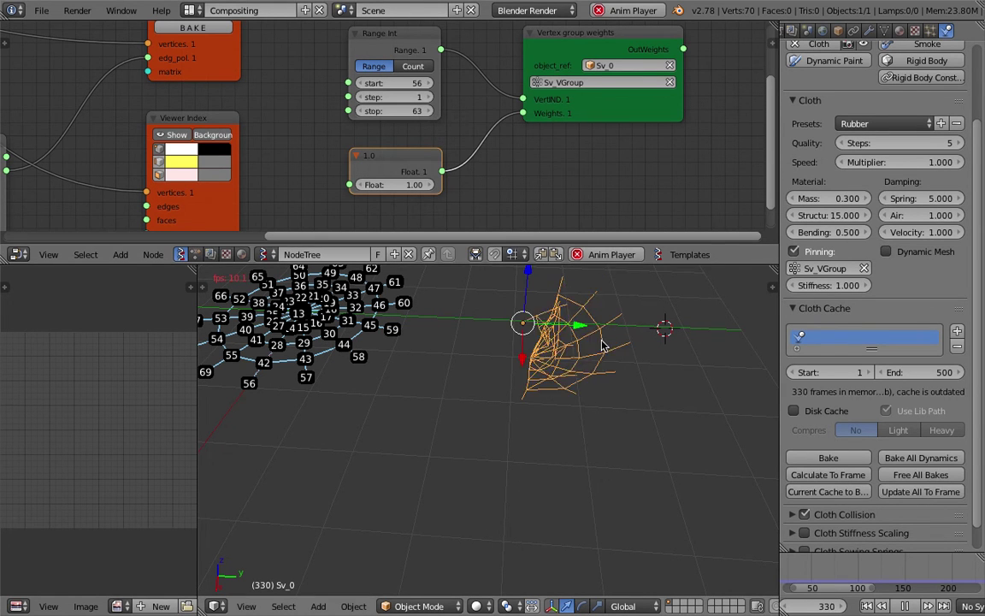
{"action": "middle_click_drag", "start_coordinate": [602, 346], "coordinate": [597, 349]}
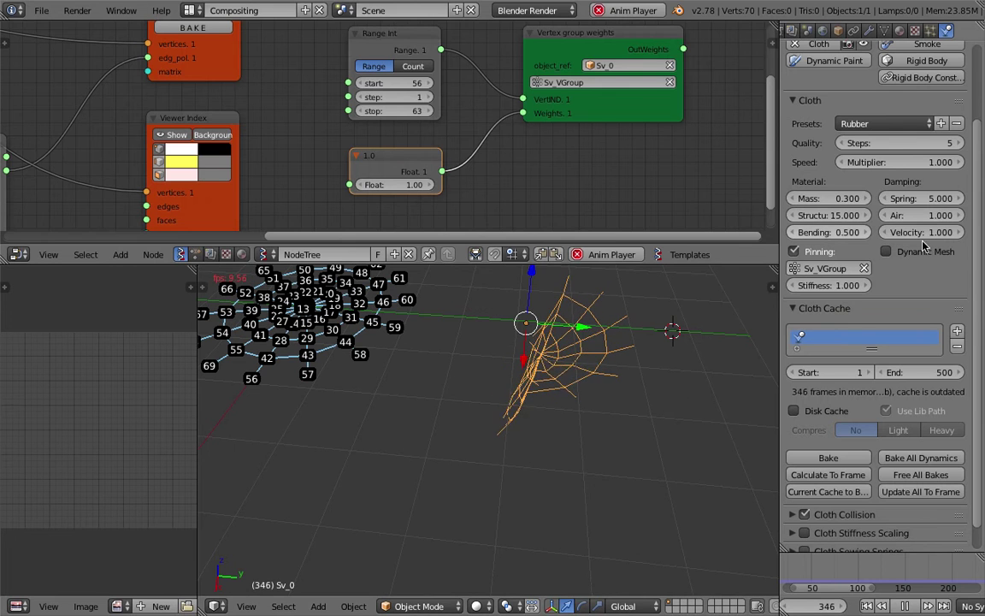
Apply the Silk cloth preset and raise the Range Int stop value to 67 while the simulation plays
{"action": "left_click", "coordinate": [862, 125]}
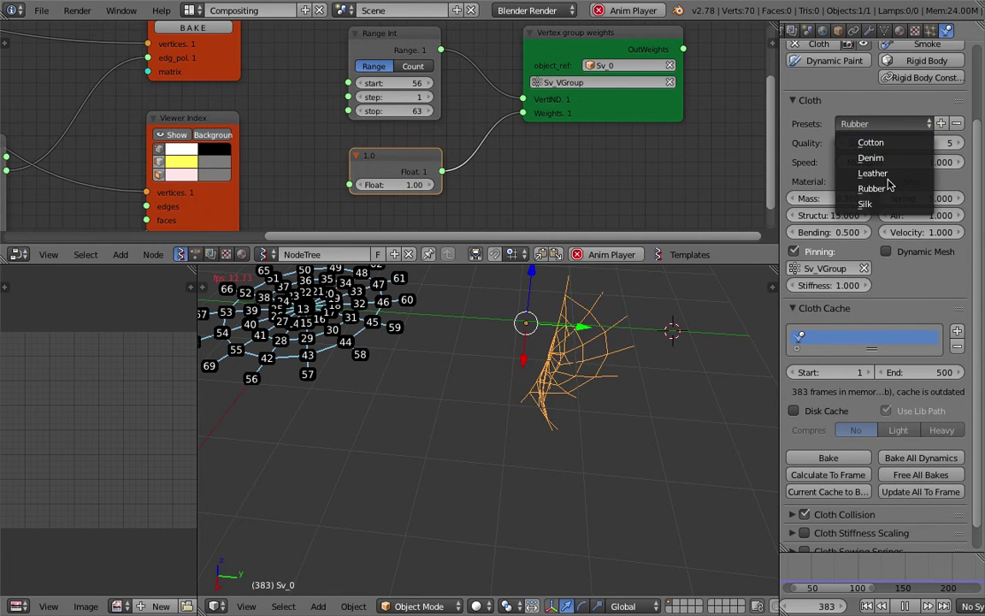
{"action": "left_click", "coordinate": [881, 208]}
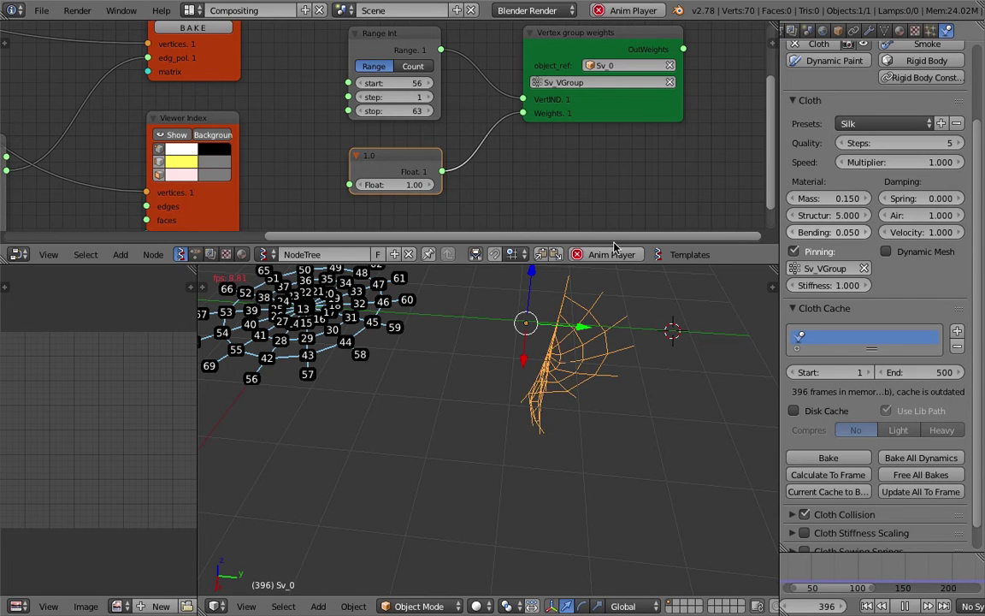
{"action": "left_click", "coordinate": [430, 113]}
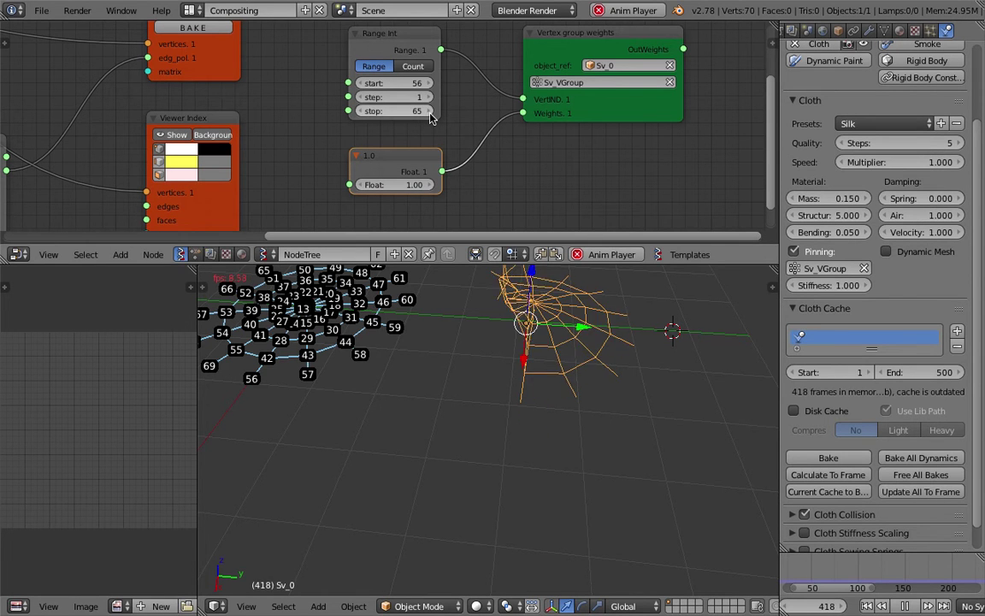
{"action": "left_click", "coordinate": [430, 113]}
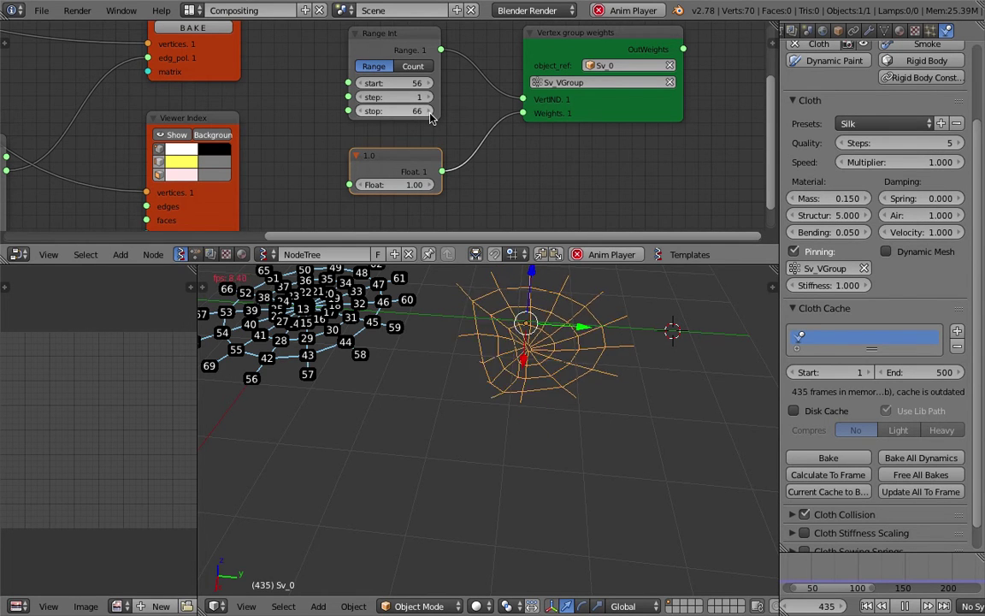
{"action": "middle_click_drag", "start_coordinate": [434, 118], "coordinate": [415, 122]}
{"action": "mouse_move", "coordinate": [559, 382]}
{"action": "middle_mouse_down"}
{"action": "mouse_move", "coordinate": [534, 383]}
{"action": "mouse_move", "coordinate": [570, 433]}
{"action": "mouse_move", "coordinate": [574, 393]}
{"action": "middle_mouse_up"}
{"action": "scroll", "coordinate": [575, 425], "scroll_direction": "up", "scroll_amount": 1}
{"action": "left_click", "coordinate": [409, 117]}
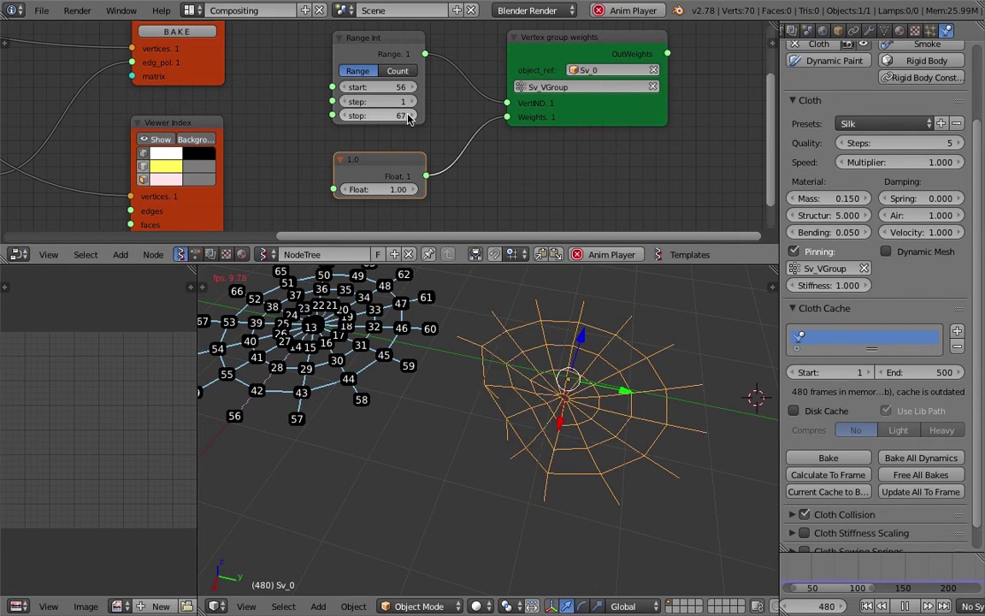
Lower the Float node's weight value gradually to 0.49 while the simulation plays
{"action": "left_click", "coordinate": [346, 191]}
{"action": "left_click", "coordinate": [347, 190]}
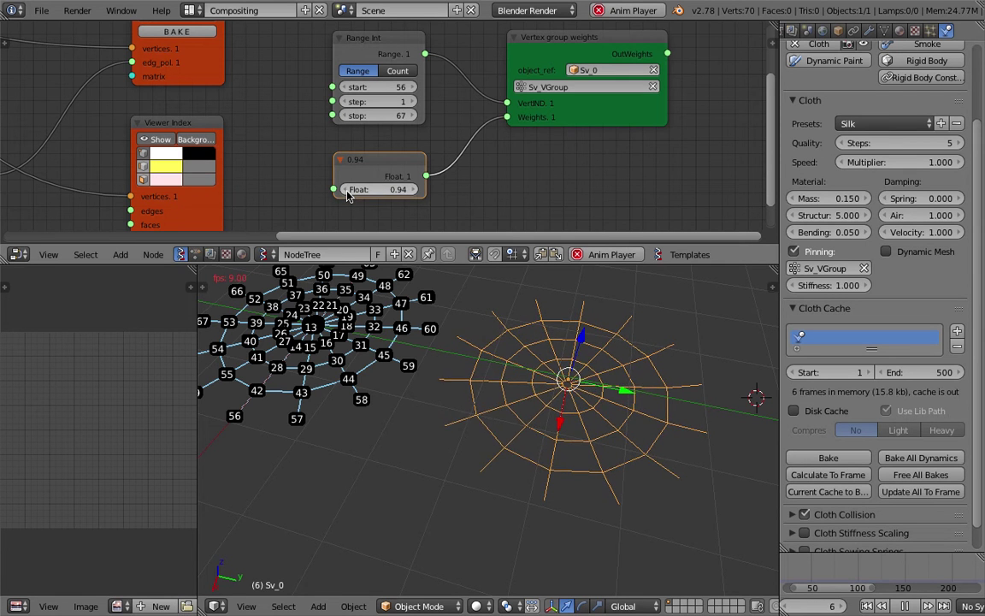
{"action": "left_click", "coordinate": [346, 192]}
{"action": "left_click", "coordinate": [346, 190]}
{"action": "left_click", "coordinate": [345, 190]}
{"action": "left_click", "coordinate": [346, 190]}
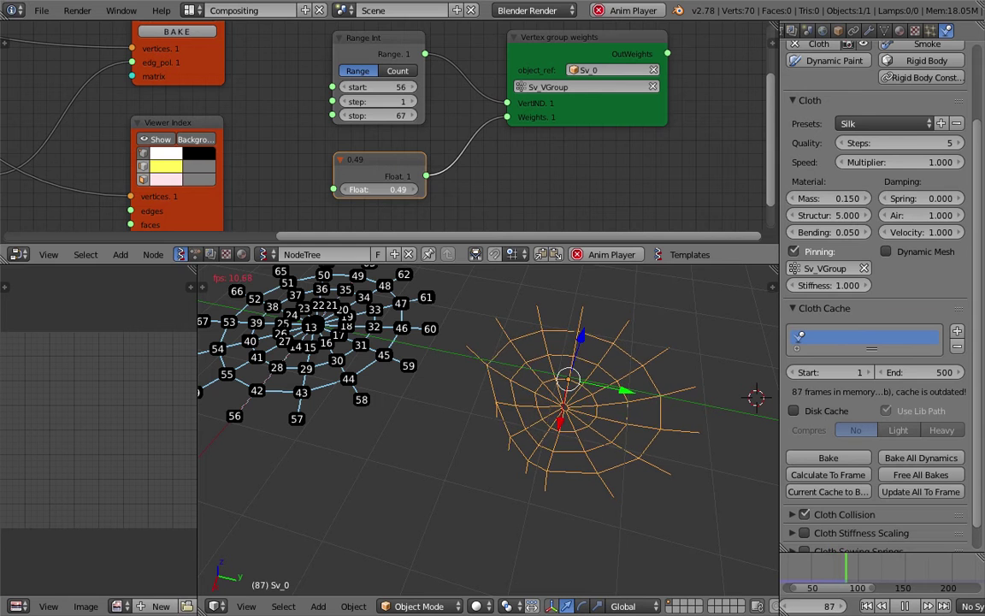
Lower the Float node's weight value to 0.25 while the cloth simulation plays
{"action": "left_click", "coordinate": [346, 190]}
{"action": "left_click", "coordinate": [345, 189]}
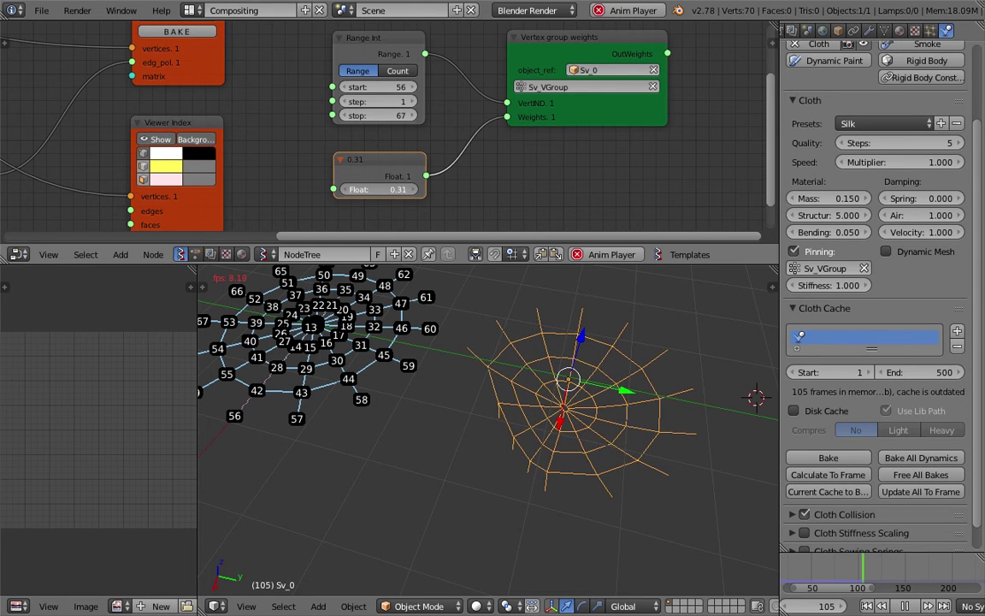
{"action": "middle_click_drag", "start_coordinate": [598, 436], "coordinate": [614, 398]}
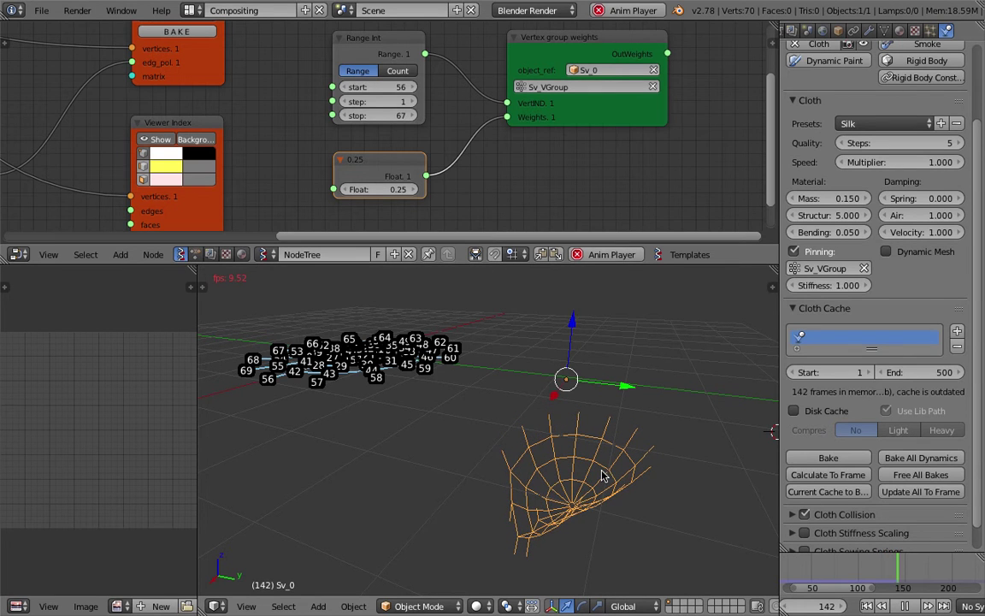
Raise the Float node's weight value to 0.43 while watching how the web sags
{"action": "left_click", "coordinate": [414, 187]}
{"action": "left_click", "coordinate": [414, 187]}
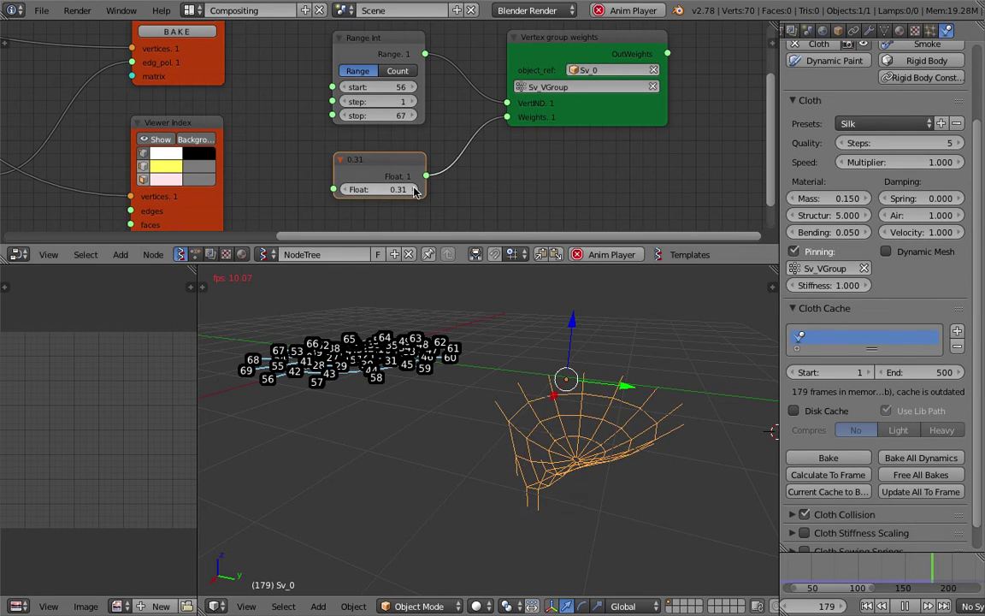
{"action": "left_click", "coordinate": [411, 188]}
{"action": "left_click", "coordinate": [411, 188]}
{"action": "left_click", "coordinate": [411, 188]}
{"action": "left_click", "coordinate": [411, 193]}
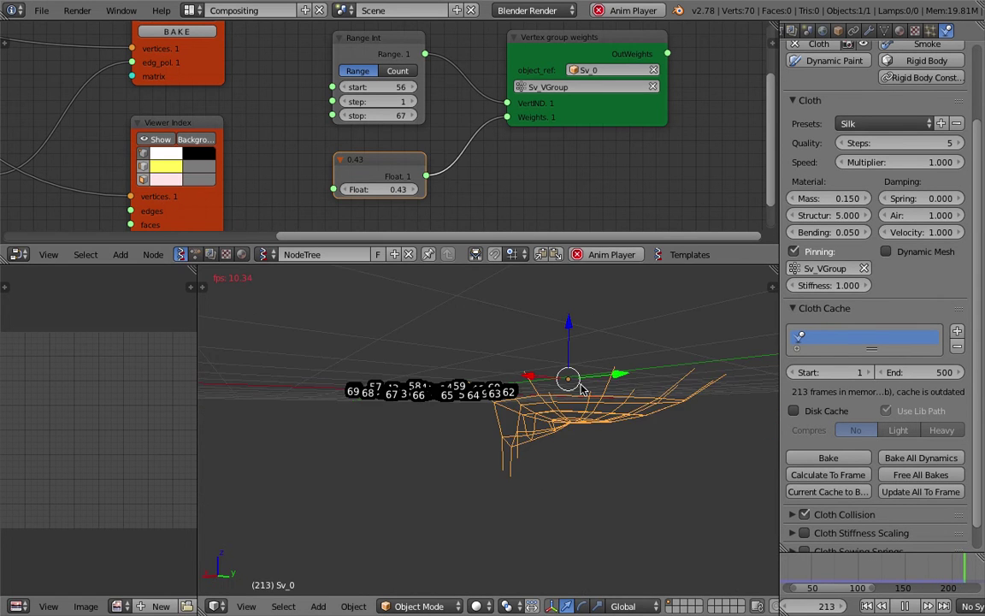
Stop the animation playback and set the Range Int node's stop value to 70
{"action": "left_click", "coordinate": [906, 606]}
{"action": "middle_click_drag", "start_coordinate": [552, 295], "coordinate": [550, 338]}
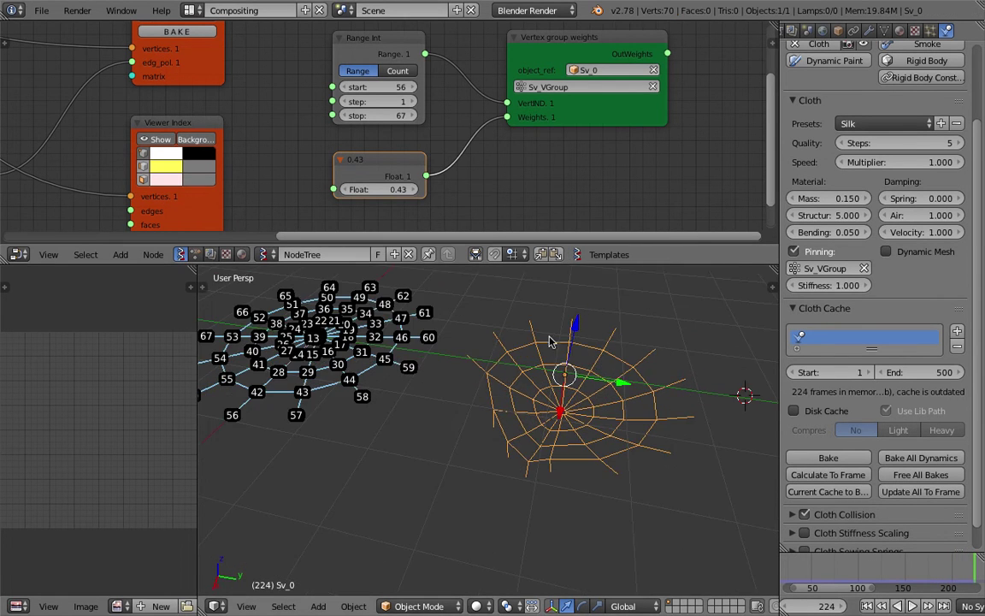
{"action": "type", "text": "70"}
{"action": "key", "text": "Return"}
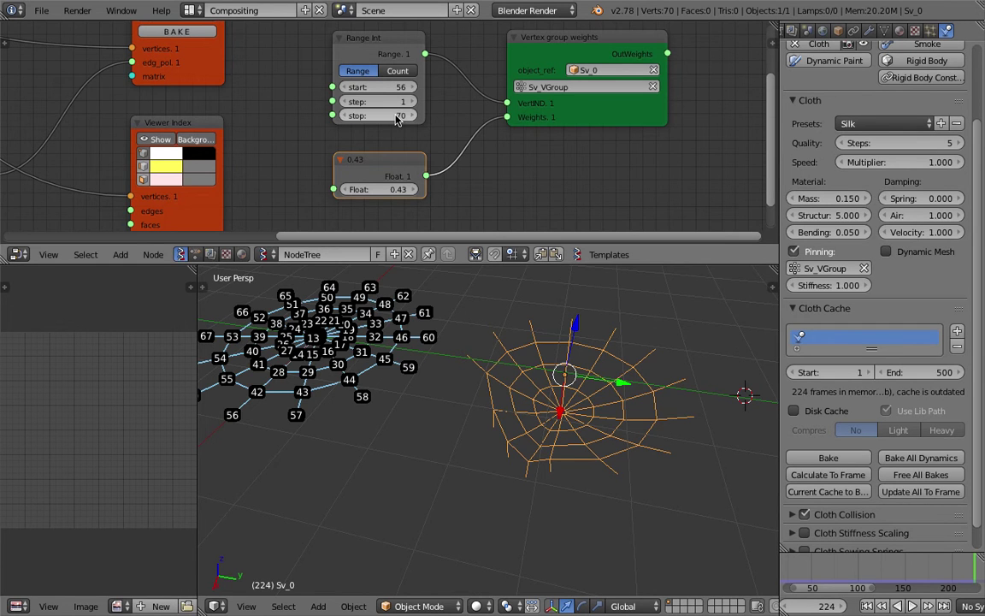
Move the Vertex group weights and Float nodes farther from the Range Int node and save the file
{"action": "middle_click_drag", "start_coordinate": [458, 219], "coordinate": [482, 214]}
{"action": "left_click_drag", "start_coordinate": [544, 118], "coordinate": [637, 106]}
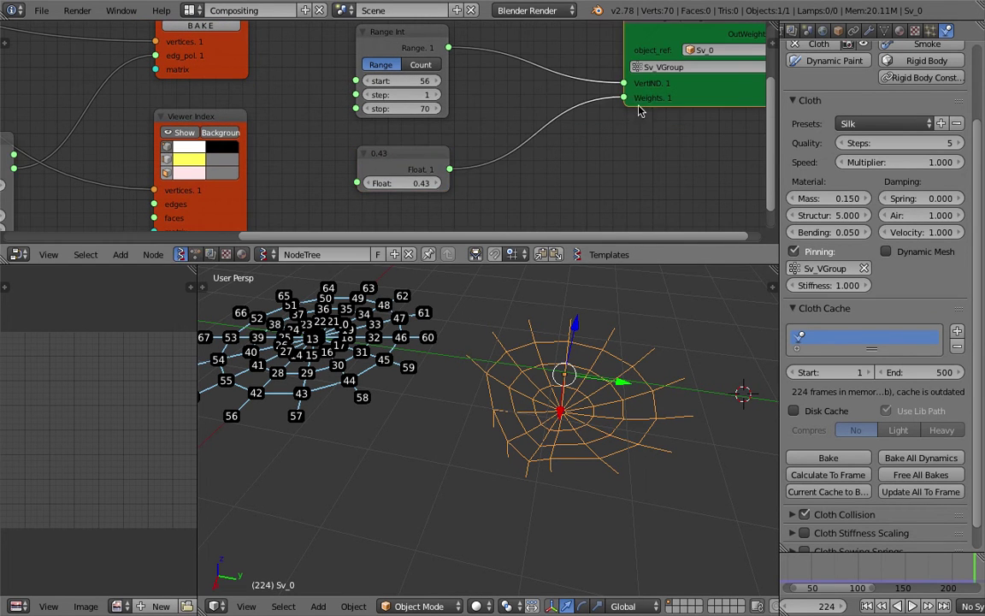
{"action": "left_click_drag", "start_coordinate": [436, 157], "coordinate": [563, 146]}
{"action": "left_click_drag", "start_coordinate": [690, 103], "coordinate": [747, 103]}
{"action": "left_click_drag", "start_coordinate": [571, 140], "coordinate": [604, 142]}
{"action": "key", "text": "ctrl+s"}
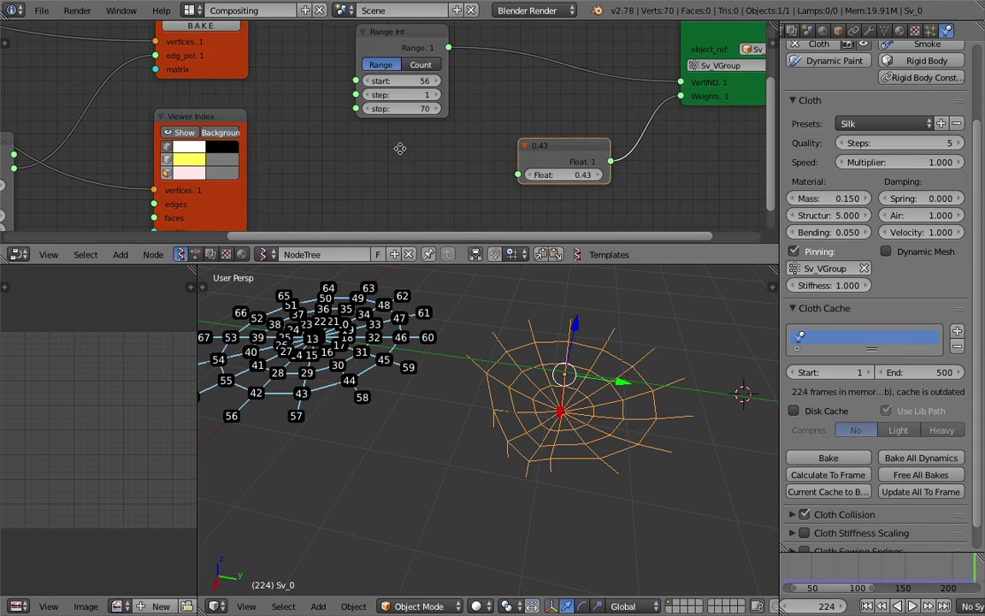
{"action": "left_click", "coordinate": [595, 144]}
Try to add a Frame info node by searching the node list
{"action": "middle_click_drag", "start_coordinate": [341, 171], "coordinate": [339, 157]}
{"action": "key", "text": "shift+a"}
{"action": "left_click", "coordinate": [339, 159]}
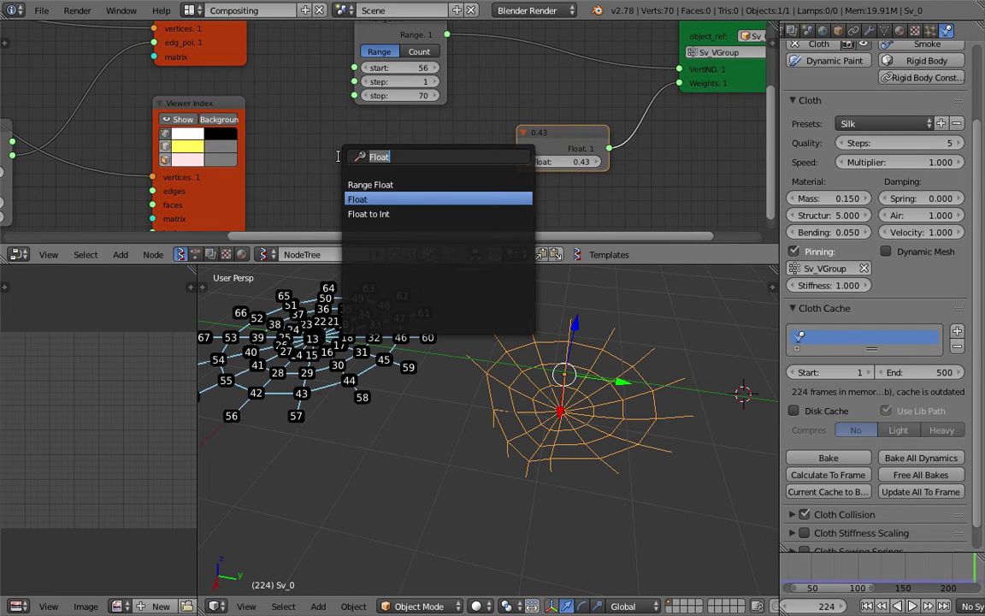
{"action": "type", "text": "flo"}
{"action": "type", "text": "time"}
{"action": "key", "text": "BackSpace"}
{"action": "key", "text": "BackSpace"}
{"action": "key", "text": "BackSpace"}
{"action": "key", "text": "BackSpace"}
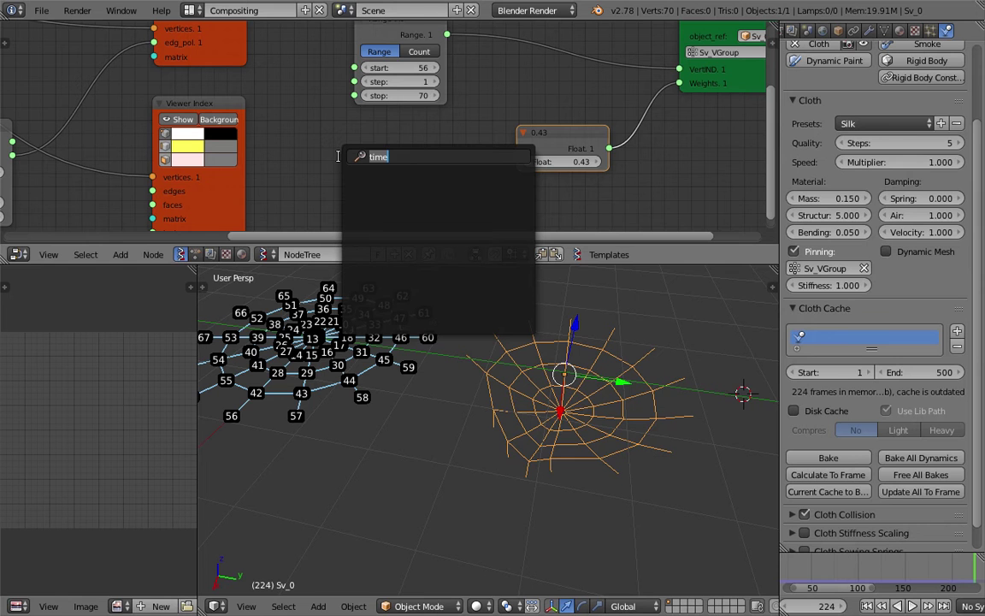
{"action": "type", "text": "fram"}
{"action": "key", "text": "Down"}
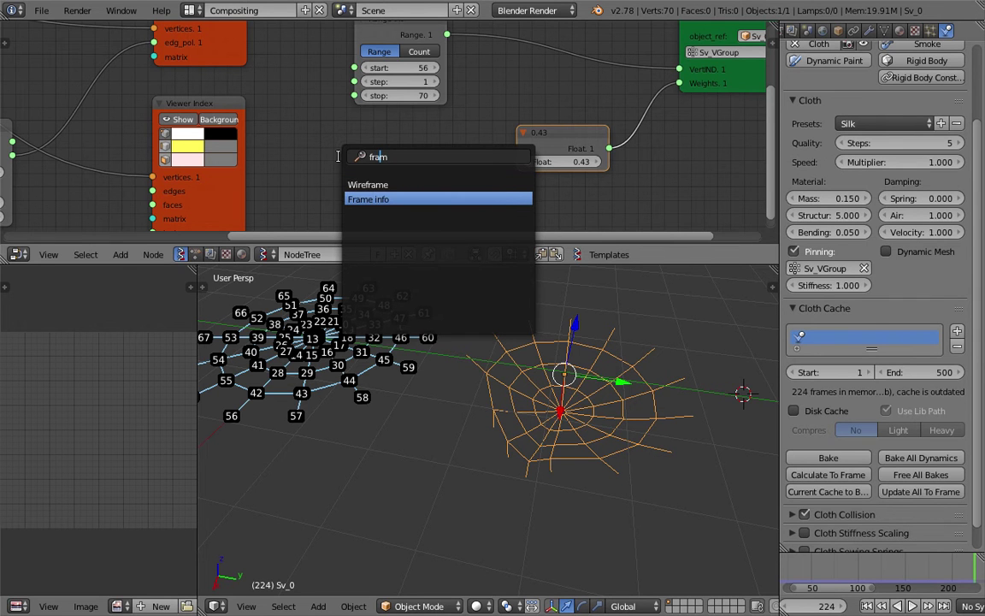
{"action": "key", "text": "Return"}
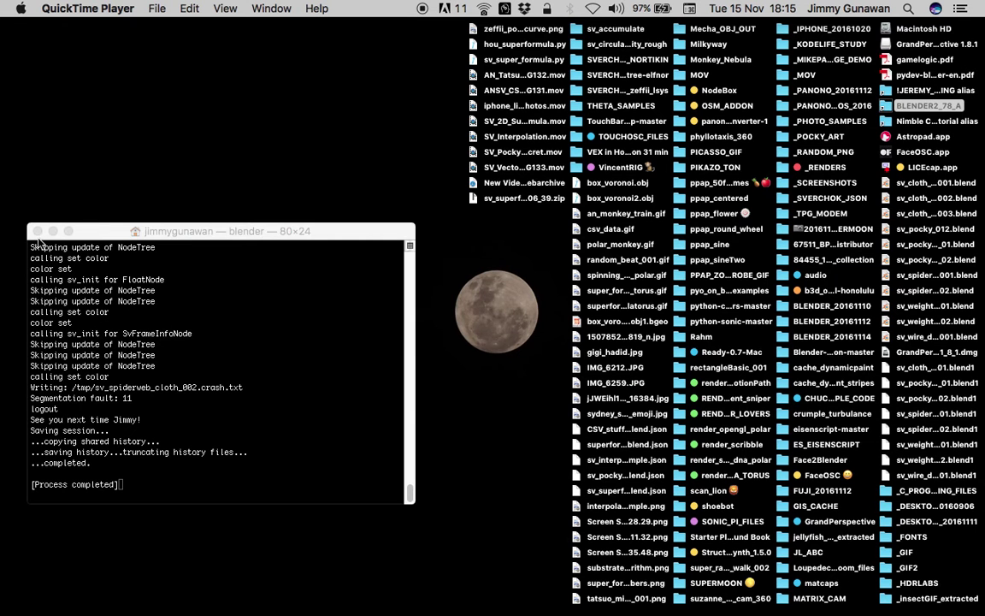
Close the ended Terminal session, then open the BLENDER2_78_A folder in Finder, dismissing Blender's problem report
{"action": "left_click", "coordinate": [37, 231]}
{"action": "left_click", "coordinate": [890, 109]}
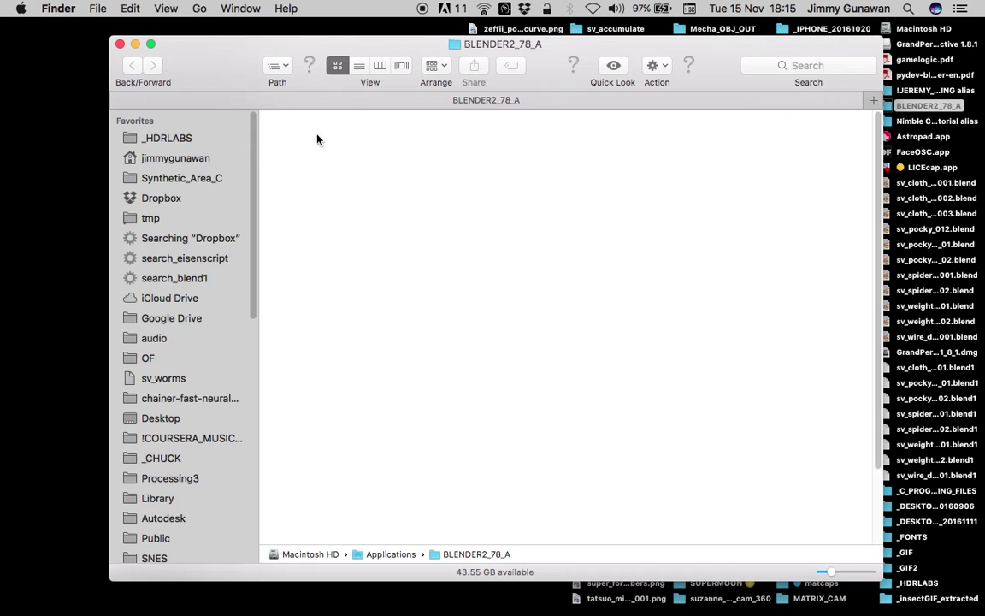
{"action": "right_click", "coordinate": [318, 142]}
{"action": "left_click", "coordinate": [335, 154]}
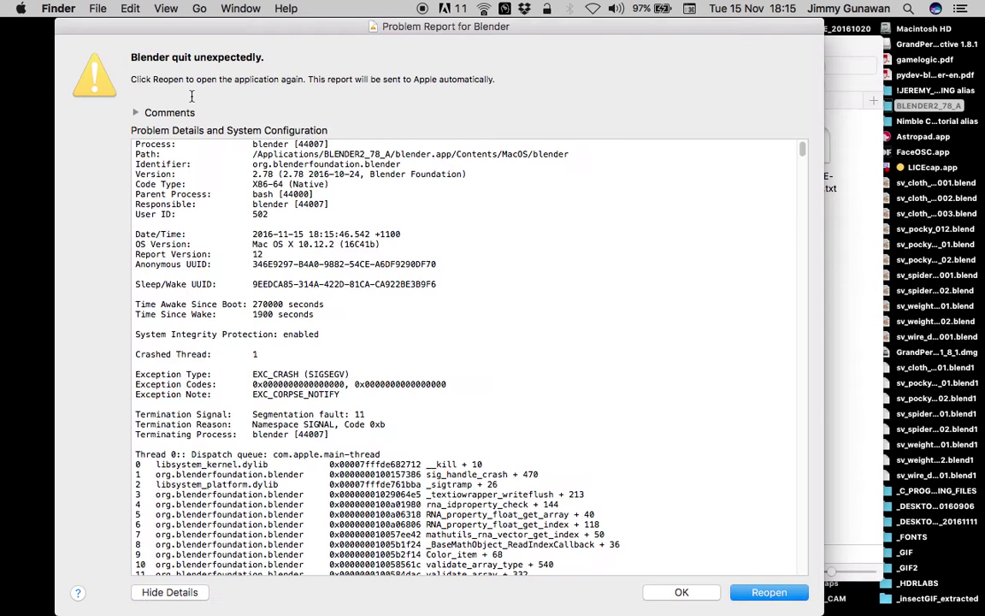
{"action": "left_click", "coordinate": [710, 593]}
Show the package contents of blender.app and launch the blender executable in Contents/MacOS
{"action": "right_click", "coordinate": [291, 156]}
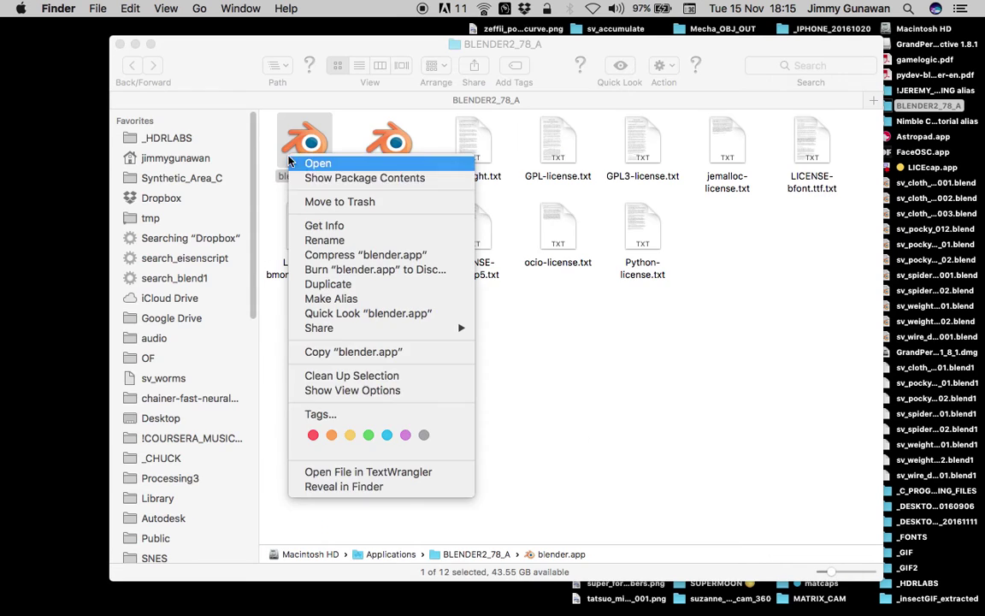
{"action": "left_click", "coordinate": [319, 178]}
{"action": "double_click", "coordinate": [307, 147]}
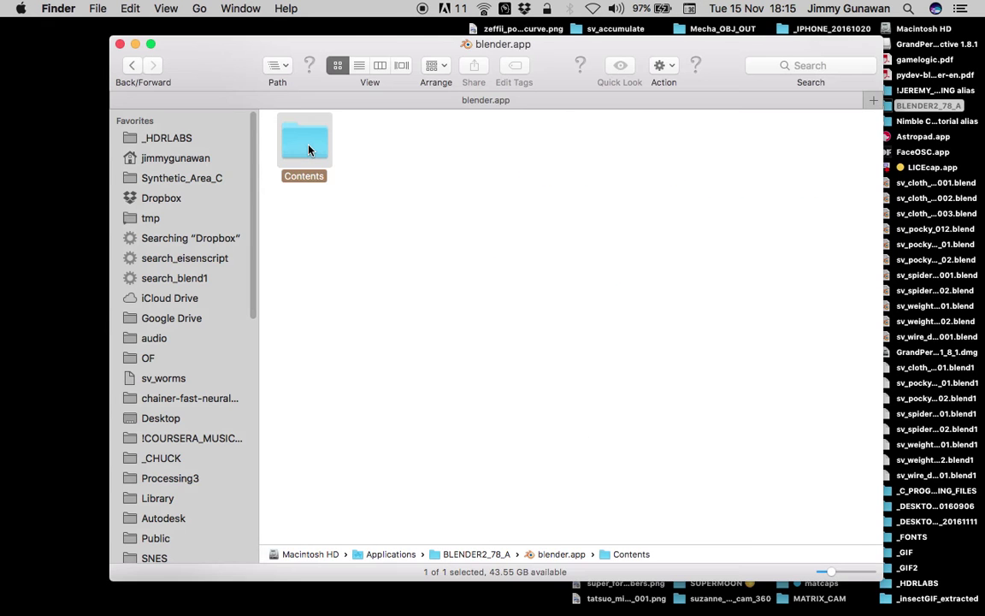
{"action": "double_click", "coordinate": [376, 143]}
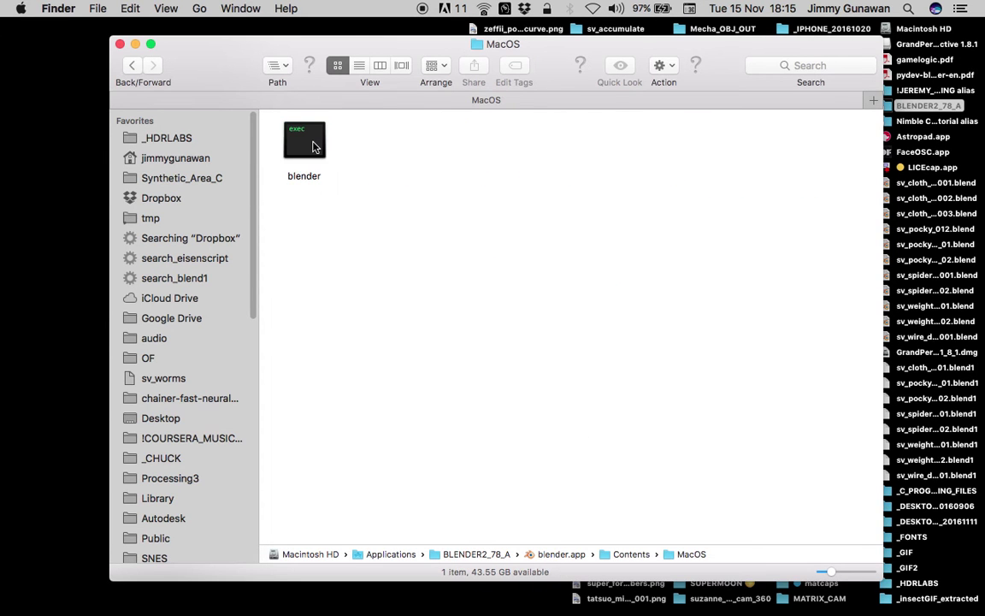
{"action": "double_click", "coordinate": [313, 146]}
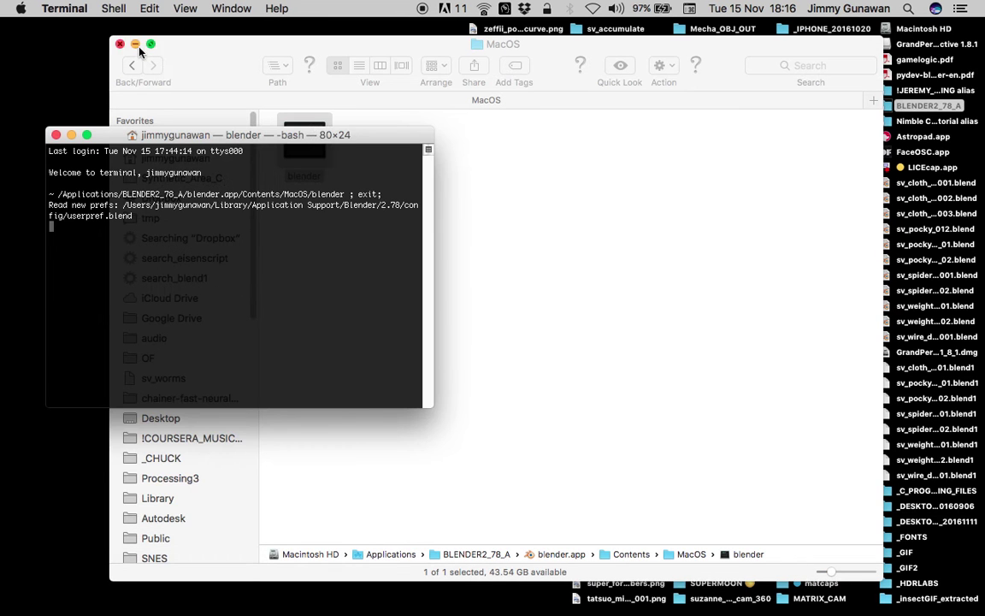
{"action": "left_click", "coordinate": [122, 43]}
{"action": "left_click_drag", "start_coordinate": [205, 137], "coordinate": [218, 117]}
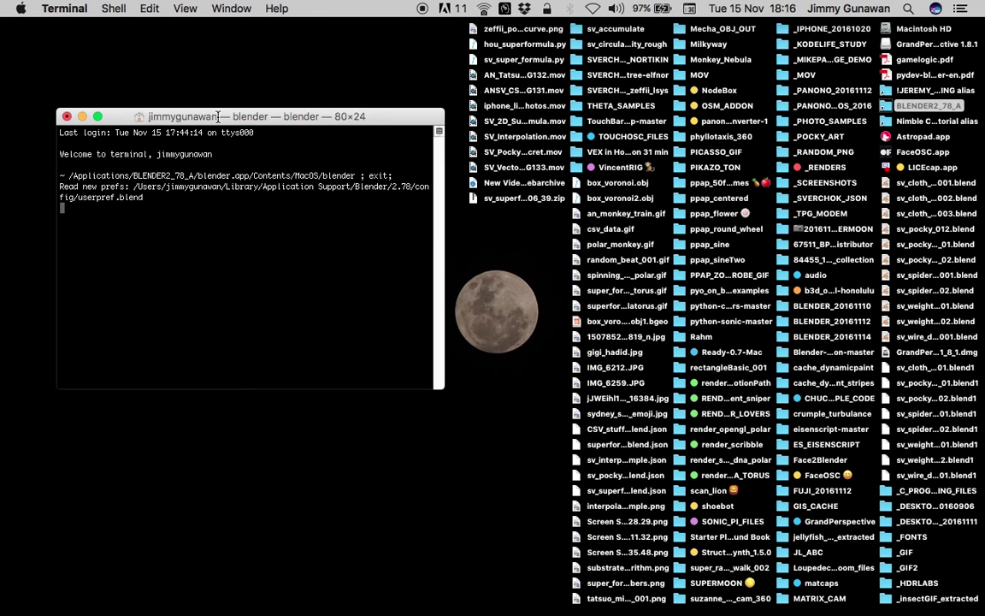
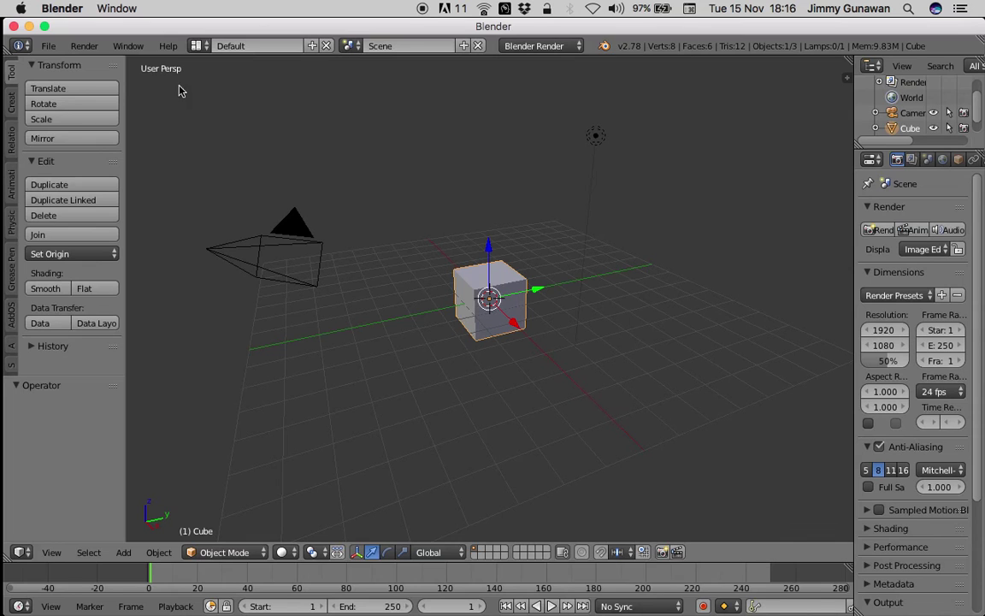
Reopen the recent file sv_spiderweb_cloth_002.blend in Blender
{"action": "left_click", "coordinate": [49, 45]}
{"action": "mouse_move", "coordinate": [147, 101]}
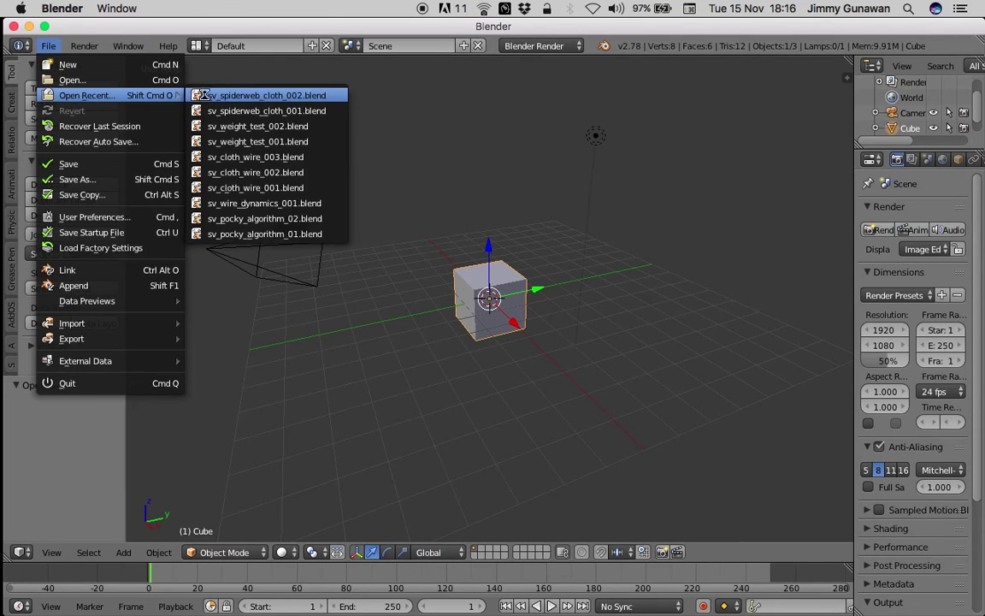
{"action": "left_click", "coordinate": [218, 95]}
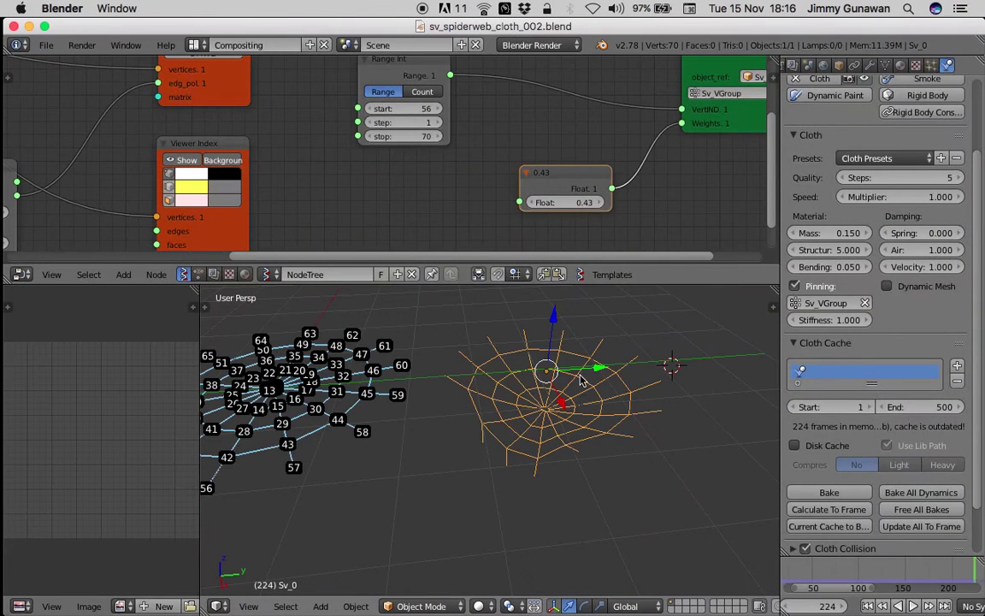
Set the Float node that feeds the vertex group weights to 1
{"action": "middle_click_drag", "start_coordinate": [608, 221], "coordinate": [413, 209]}
{"action": "left_click_drag", "start_coordinate": [406, 176], "coordinate": [413, 164]}
{"action": "left_click_drag", "start_coordinate": [567, 109], "coordinate": [587, 114]}
{"action": "left_click", "coordinate": [379, 164]}
{"action": "left_click", "coordinate": [390, 180]}
{"action": "type", "text": "1"}
{"action": "key", "text": "Return"}
Enlarge the node editor and rearrange the nodes to leave empty space beyond the Vertex group weights node
{"action": "middle_click_drag", "start_coordinate": [477, 180], "coordinate": [329, 204]}
{"action": "left_click_drag", "start_coordinate": [528, 284], "coordinate": [531, 364]}
{"action": "scroll", "coordinate": [408, 262], "scroll_direction": "down", "scroll_amount": 2}
{"action": "middle_click_drag", "start_coordinate": [546, 259], "coordinate": [426, 257]}
{"action": "middle_click_drag", "start_coordinate": [617, 419], "coordinate": [590, 428]}
{"action": "scroll", "coordinate": [590, 428], "scroll_direction": "down", "scroll_amount": 3}
{"action": "middle_click_drag", "start_coordinate": [396, 259], "coordinate": [466, 267]}
{"action": "scroll", "coordinate": [466, 267], "scroll_direction": "down", "scroll_amount": 4}
{"action": "middle_click_drag", "start_coordinate": [240, 242], "coordinate": [447, 194]}
{"action": "scroll", "coordinate": [402, 188], "scroll_direction": "down", "scroll_amount": 2}
{"action": "scroll", "coordinate": [177, 125], "scroll_direction": "up", "scroll_amount": 1}
{"action": "mouse_move", "coordinate": [164, 79]}
{"action": "left_mouse_down"}
{"action": "mouse_move", "coordinate": [193, 76]}
{"action": "mouse_move", "coordinate": [209, 93]}
{"action": "mouse_move", "coordinate": [214, 79]}
{"action": "left_mouse_up"}
{"action": "mouse_move", "coordinate": [219, 79]}
{"action": "left_mouse_down"}
{"action": "mouse_move", "coordinate": [233, 83]}
{"action": "mouse_move", "coordinate": [226, 101]}
{"action": "left_mouse_up"}
{"action": "left_click_drag", "start_coordinate": [469, 105], "coordinate": [611, 93]}
{"action": "mouse_move", "coordinate": [578, 116]}
{"action": "middle_mouse_down"}
{"action": "mouse_move", "coordinate": [538, 129]}
{"action": "mouse_move", "coordinate": [484, 108]}
{"action": "middle_mouse_up"}
{"action": "scroll", "coordinate": [599, 128], "scroll_direction": "up", "scroll_amount": 4}
{"action": "middle_click_drag", "start_coordinate": [718, 149], "coordinate": [381, 205]}
{"action": "scroll", "coordinate": [525, 458], "scroll_direction": "up", "scroll_amount": 3}
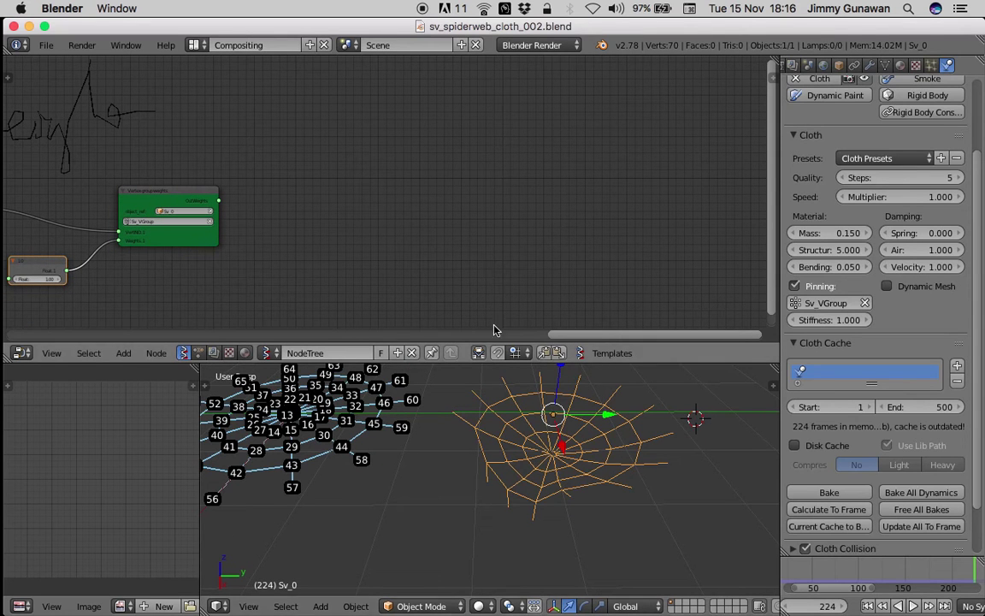
Add an Objects in mk2 node in the empty area beyond the Vertex group weights node
{"action": "key", "text": "shift+a"}
{"action": "left_click", "coordinate": [458, 221]}
{"action": "type", "text": "object"}
{"action": "key", "text": "Down"}
{"action": "key", "text": "Return"}
{"action": "left_click", "coordinate": [412, 176]}
{"action": "scroll", "coordinate": [534, 164], "scroll_direction": "up", "scroll_amount": 3}
Add a Polyline Viewer node beside the Objects in mk2 node
{"action": "key", "text": "shift+a"}
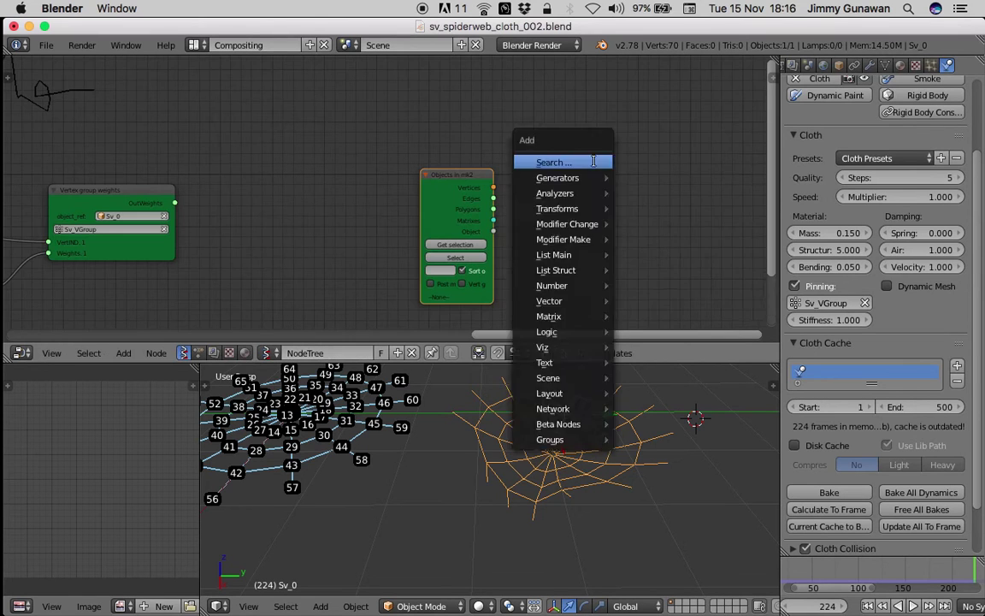
{"action": "left_click", "coordinate": [594, 161]}
{"action": "type", "text": "polyfr"}
{"action": "key", "text": "super+a"}
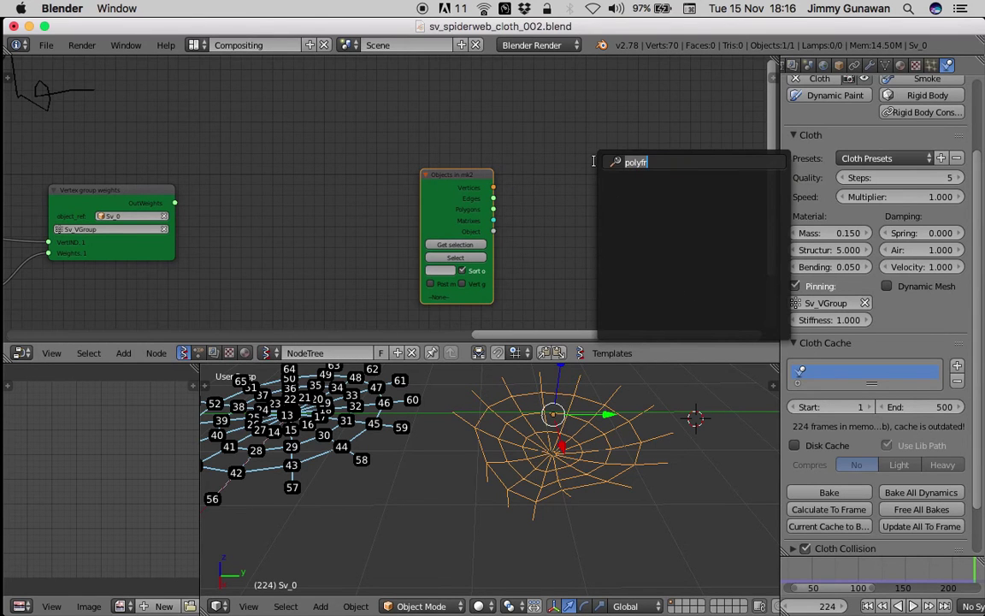
{"action": "type", "text": "polyf"}
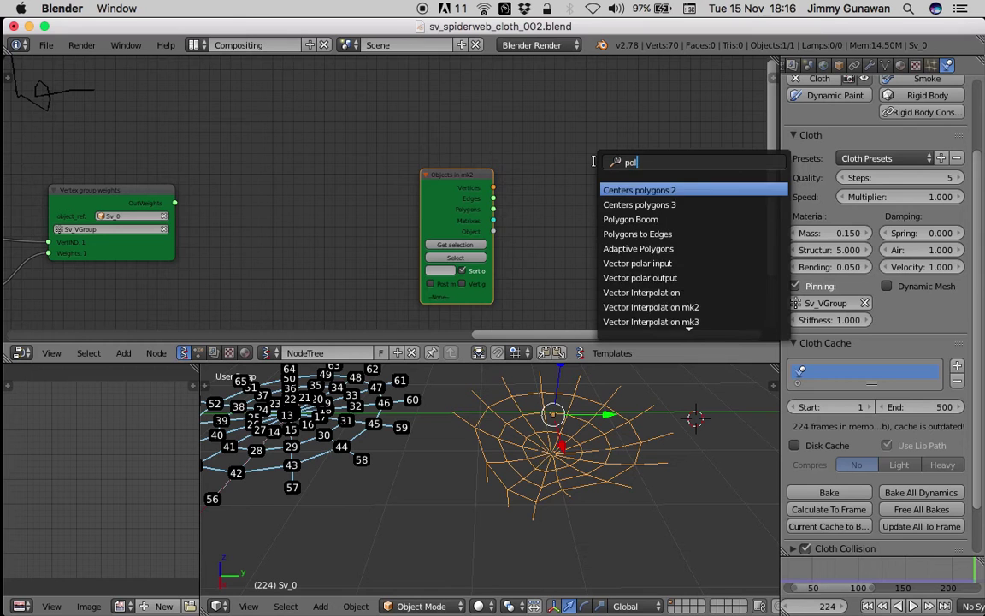
{"action": "key", "text": "BackSpace"}
{"action": "key", "text": "Down"}
{"action": "key", "text": "Down"}
{"action": "key", "text": "Down"}
{"action": "key", "text": "Down"}
{"action": "key", "text": "Down"}
{"action": "key", "text": "Return"}
{"action": "left_click", "coordinate": [596, 162]}
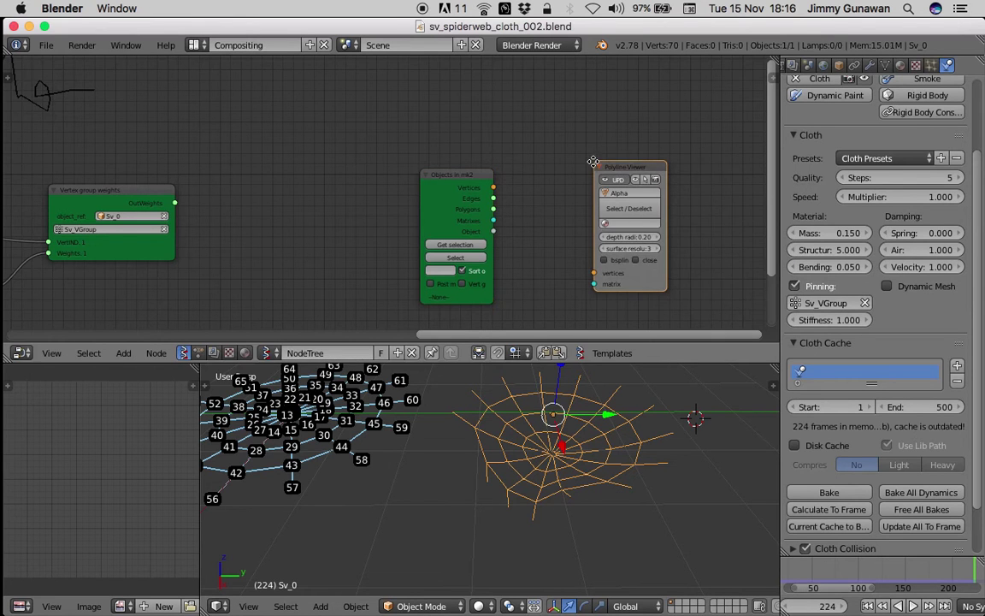
Connect the Vertices output of Objects in mk2 to the vertices input of the Polyline Viewer
{"action": "middle_click_drag", "start_coordinate": [591, 161], "coordinate": [526, 131]}
{"action": "scroll", "coordinate": [526, 130], "scroll_direction": "up", "scroll_amount": 1}
{"action": "left_click_drag", "start_coordinate": [423, 160], "coordinate": [504, 239]}
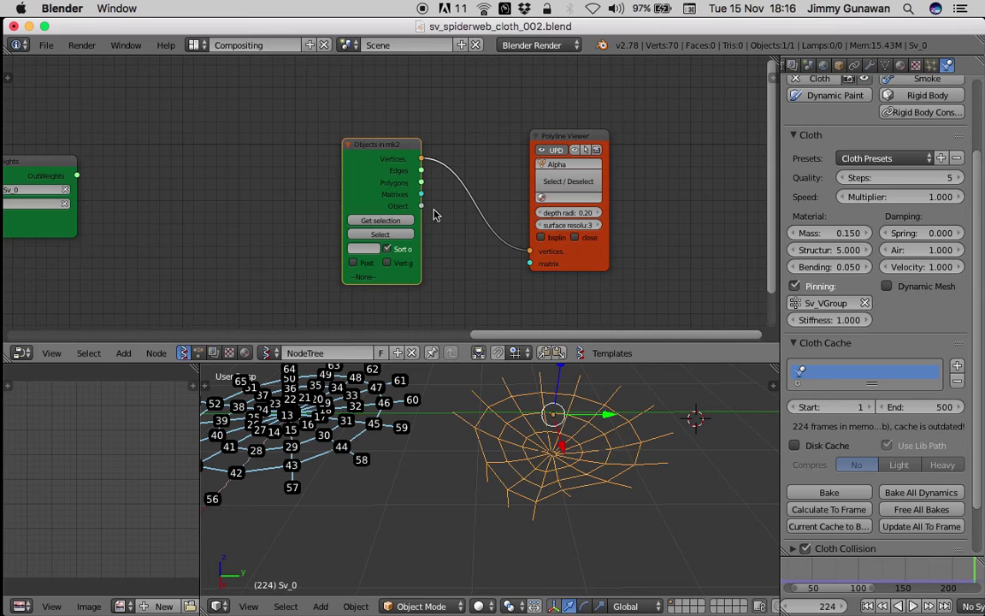
{"action": "middle_click_drag", "start_coordinate": [469, 228], "coordinate": [433, 216]}
{"action": "scroll", "coordinate": [434, 216], "scroll_direction": "up", "scroll_amount": 2}
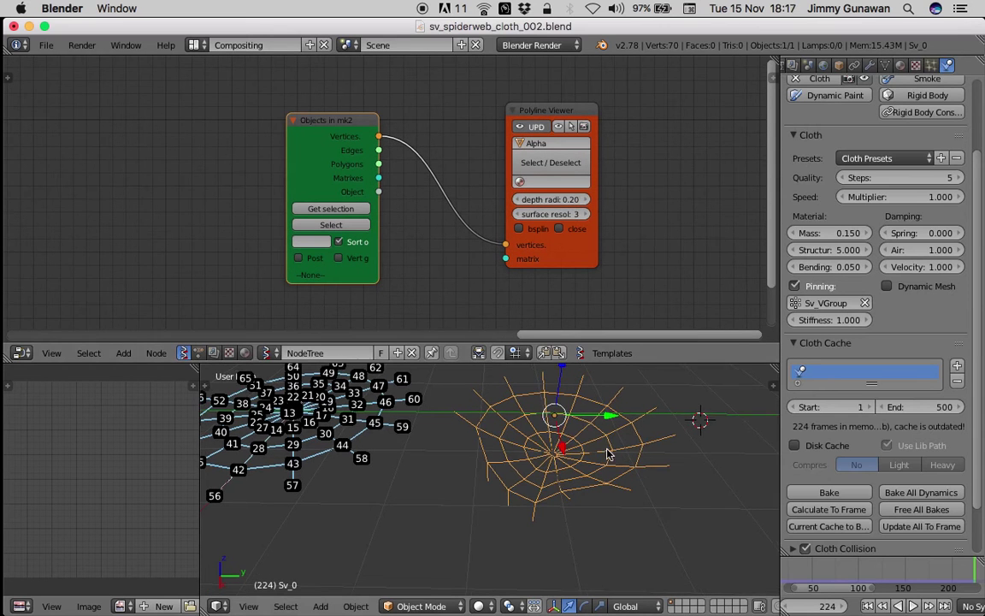
Load the selected Sv_0 web mesh into the Objects in mk2 node and view the resulting polyline from above
{"action": "middle_click_drag", "start_coordinate": [607, 449], "coordinate": [601, 446]}
{"action": "left_click_drag", "start_coordinate": [581, 202], "coordinate": [519, 210]}
{"action": "key", "text": "Escape"}
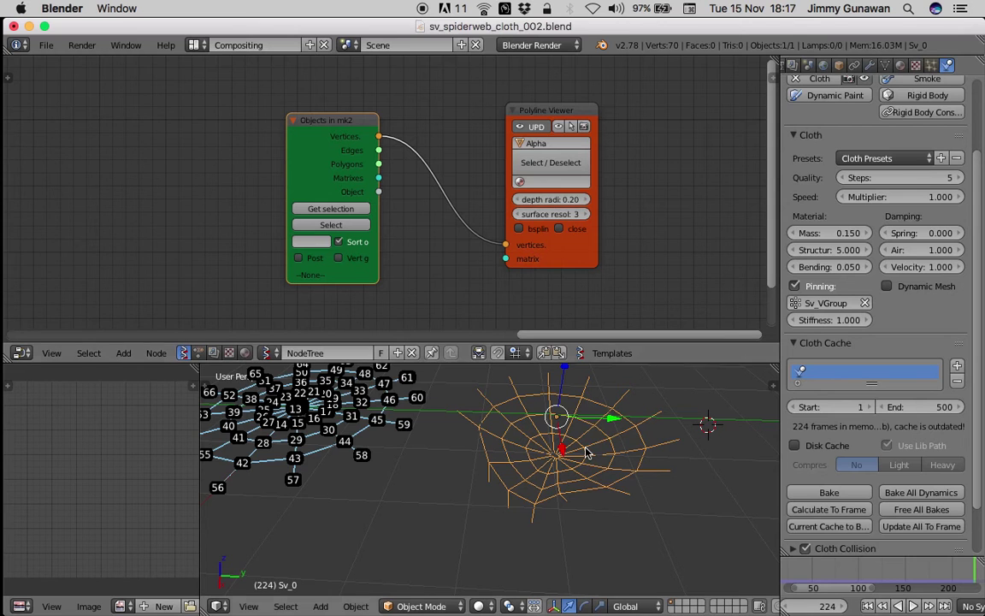
{"action": "left_click", "coordinate": [358, 207]}
{"action": "middle_click_drag", "start_coordinate": [500, 445], "coordinate": [527, 459], "text": "shift"}
{"action": "middle_click_drag", "start_coordinate": [466, 381], "coordinate": [468, 515]}
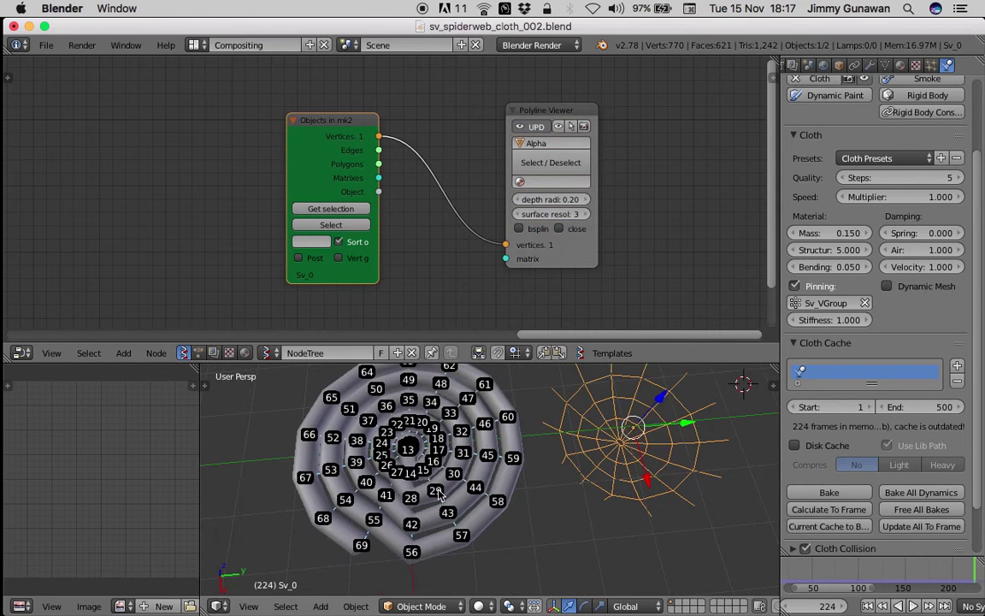
{"action": "middle_click_drag", "start_coordinate": [327, 228], "coordinate": [315, 208]}
{"action": "scroll", "coordinate": [315, 209], "scroll_direction": "up", "scroll_amount": 1}
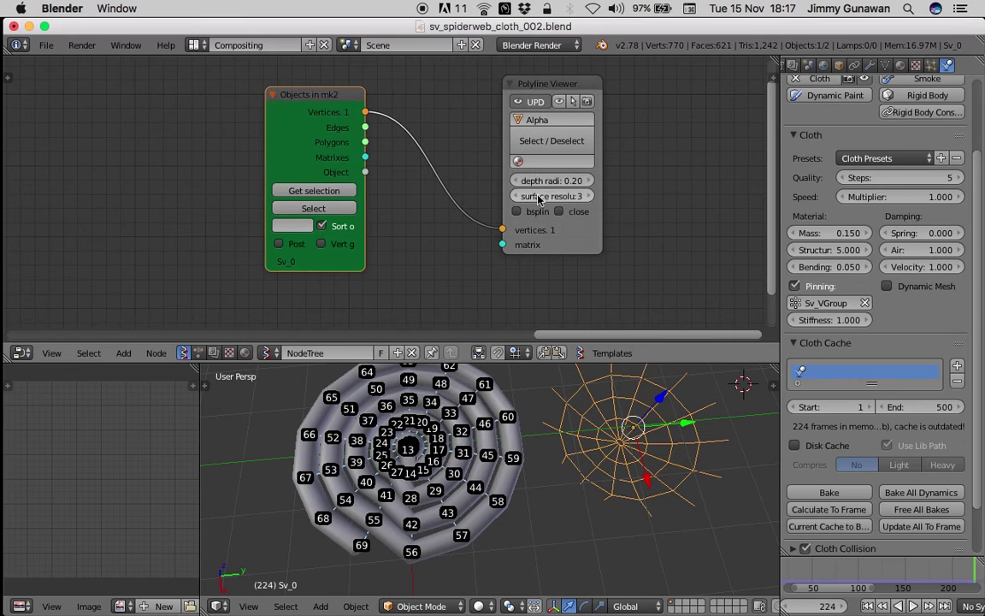
Reduce the Polyline Viewer's depth radius to 0.05
{"action": "left_click", "coordinate": [517, 182]}
{"action": "left_click", "coordinate": [517, 181]}
{"action": "left_click", "coordinate": [516, 181]}
{"action": "left_click", "coordinate": [517, 182]}
{"action": "left_click", "coordinate": [519, 181]}
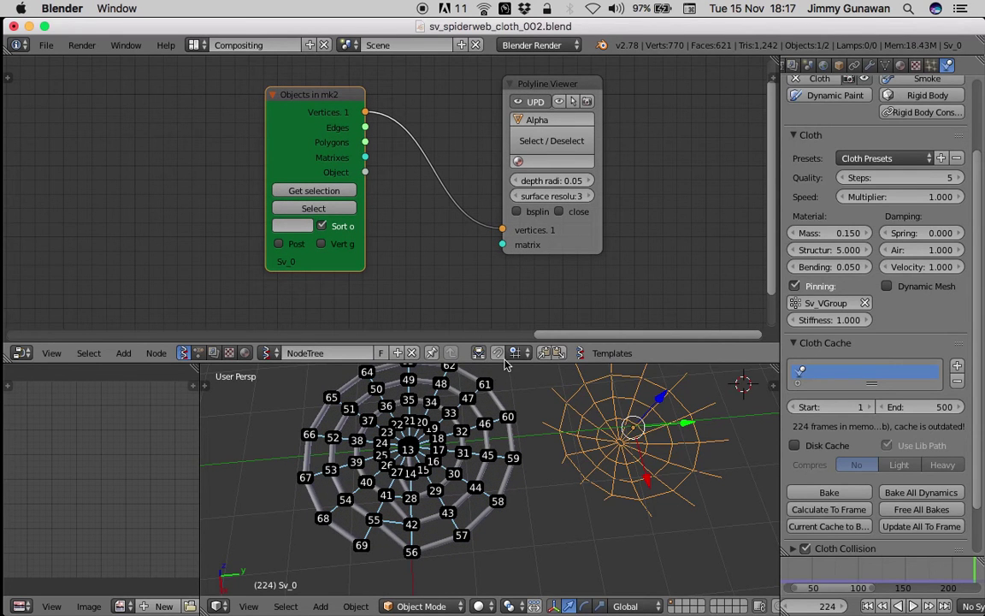
Enlarge the 3D view and play the cloth animation from the first frame
{"action": "left_click_drag", "start_coordinate": [507, 363], "coordinate": [516, 316]}
{"action": "middle_click_drag", "start_coordinate": [481, 423], "coordinate": [488, 398]}
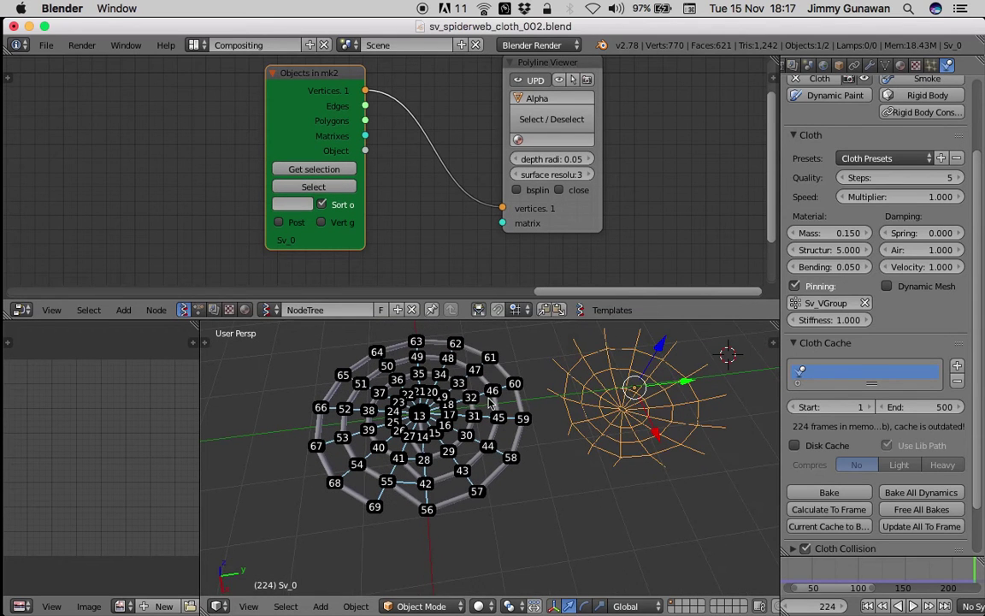
{"action": "left_click", "coordinate": [872, 608]}
{"action": "left_click", "coordinate": [912, 607]}
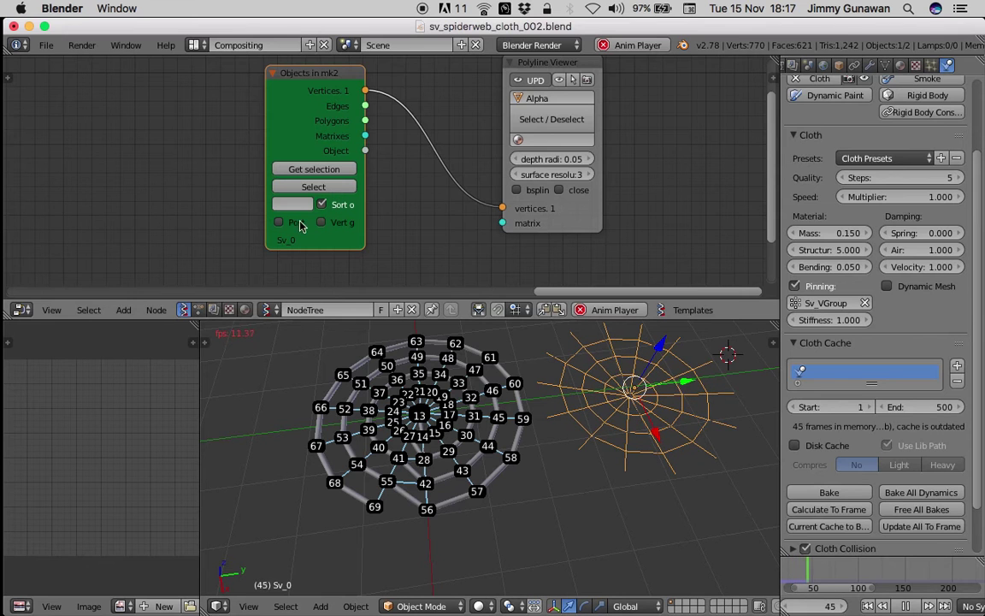
Enable the Post option on the Objects in mk2 node and replay the cloth animation from the first frame
{"action": "left_click", "coordinate": [298, 223]}
{"action": "left_click", "coordinate": [869, 606]}
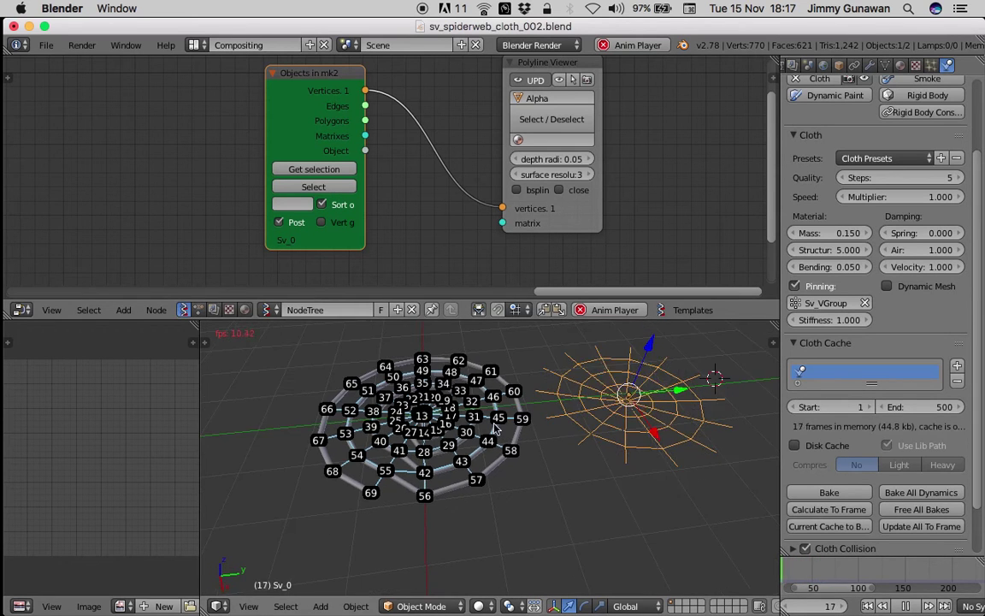
Turn off the display of the Viewer Index and Viewer Draw nodes so only the polyline and cloth web are shown
{"action": "middle_click_drag", "start_coordinate": [161, 190], "coordinate": [348, 224]}
{"action": "scroll", "coordinate": [170, 207], "scroll_direction": "down", "scroll_amount": 5}
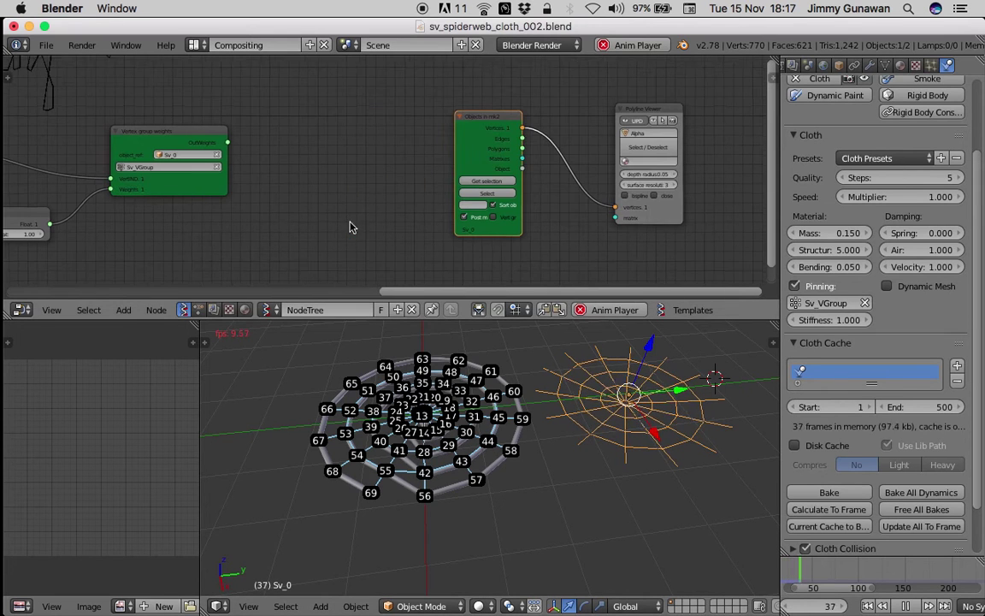
{"action": "mouse_move", "coordinate": [46, 202]}
{"action": "middle_mouse_down"}
{"action": "mouse_move", "coordinate": [243, 189]}
{"action": "mouse_move", "coordinate": [444, 255]}
{"action": "middle_mouse_up"}
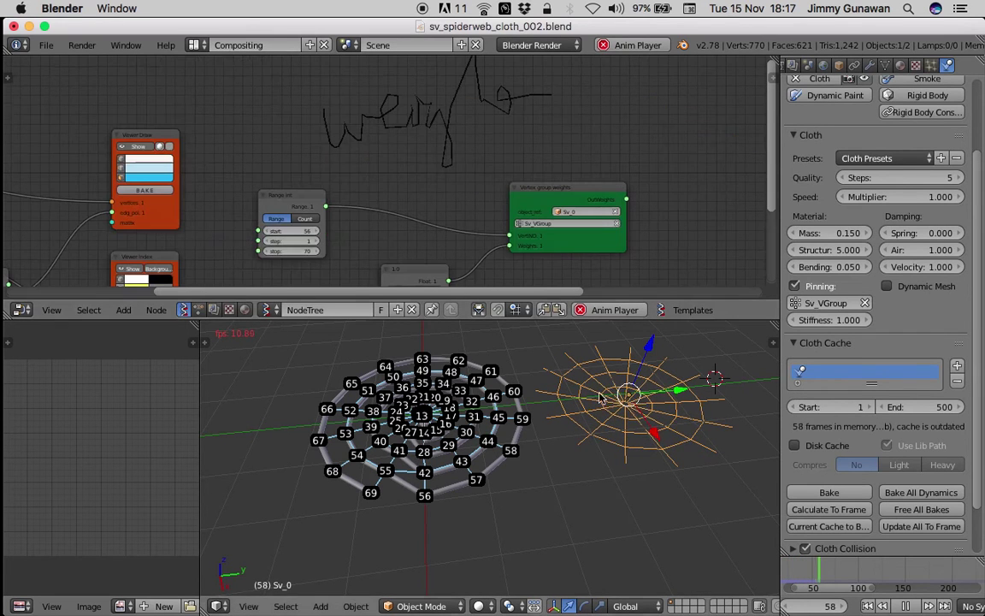
{"action": "middle_click_drag", "start_coordinate": [419, 151], "coordinate": [490, 100]}
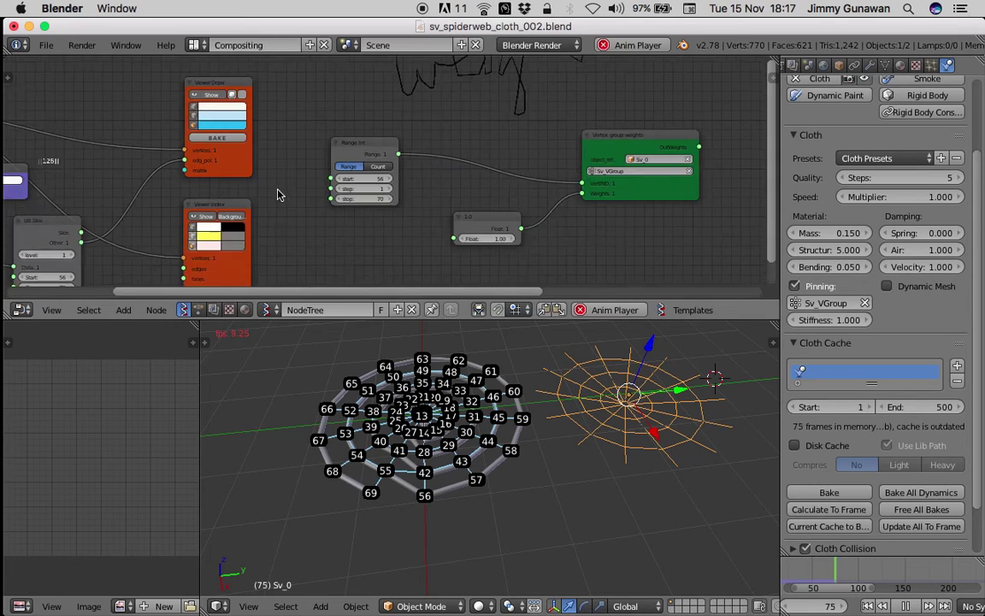
{"action": "scroll", "coordinate": [205, 220], "scroll_direction": "up", "scroll_amount": 1}
{"action": "middle_click_drag", "start_coordinate": [200, 222], "coordinate": [249, 209]}
{"action": "left_click", "coordinate": [232, 208]}
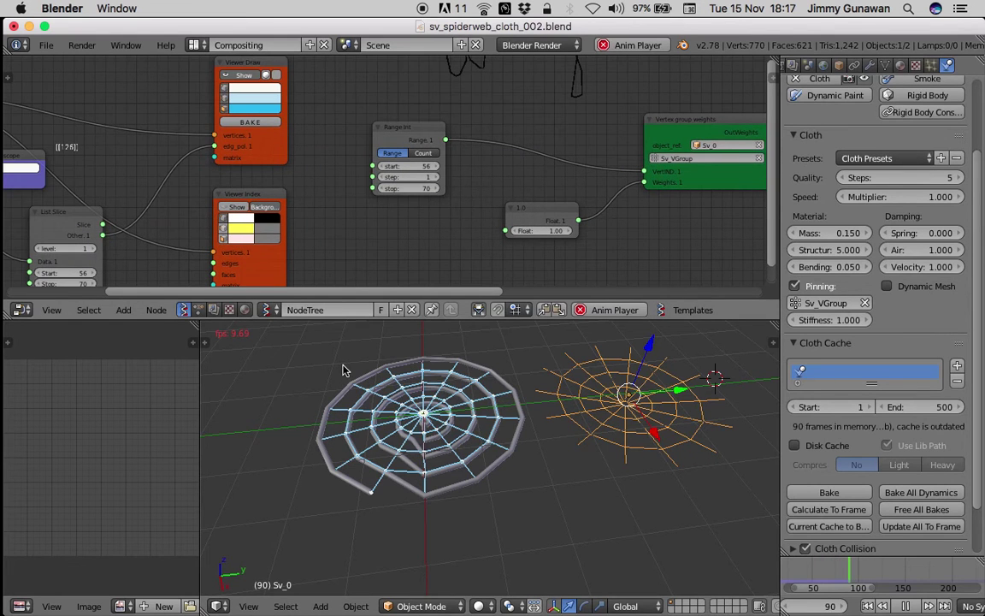
{"action": "left_click", "coordinate": [247, 76]}
Replay the cloth animation from the first frame, compare the polyline with the web from above, and return to frame 1
{"action": "left_click", "coordinate": [866, 606]}
{"action": "left_click", "coordinate": [905, 607]}
{"action": "left_click", "coordinate": [904, 607]}
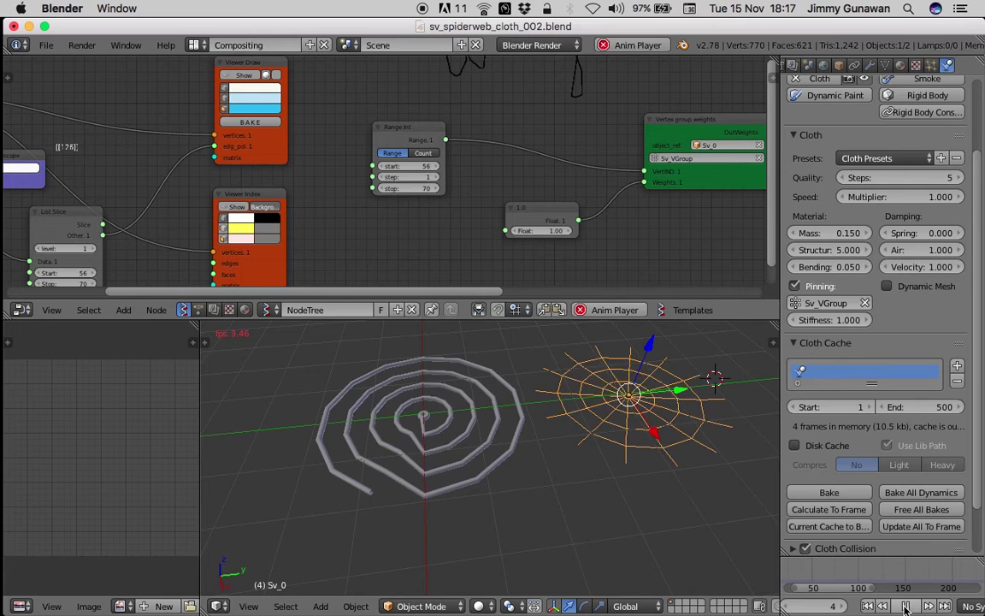
{"action": "middle_click_drag", "start_coordinate": [622, 490], "coordinate": [493, 545]}
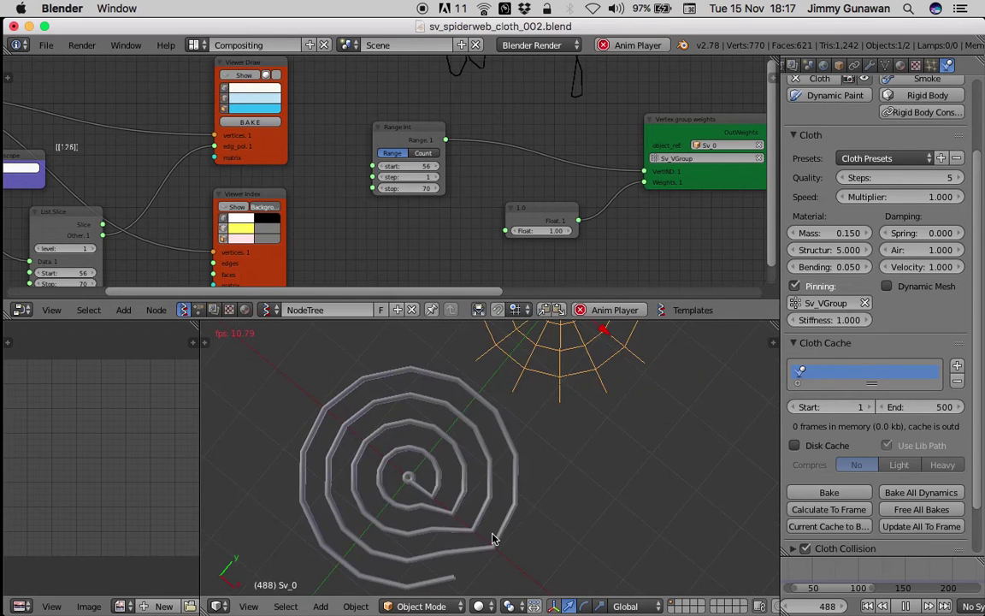
{"action": "scroll", "coordinate": [470, 513], "scroll_direction": "down", "scroll_amount": 3}
{"action": "middle_click_drag", "start_coordinate": [442, 428], "coordinate": [455, 446]}
{"action": "middle_click_drag", "start_coordinate": [569, 442], "coordinate": [395, 421]}
{"action": "middle_click_drag", "start_coordinate": [520, 419], "coordinate": [516, 413]}
{"action": "scroll", "coordinate": [515, 413], "scroll_direction": "up", "scroll_amount": 1}
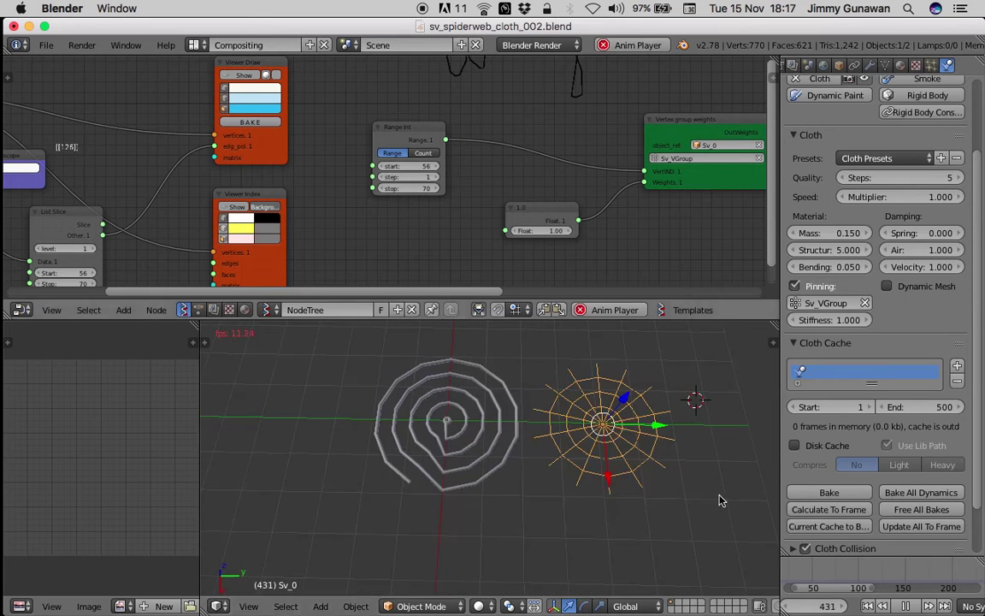
{"action": "left_click", "coordinate": [914, 606]}
{"action": "left_click", "coordinate": [868, 606]}
Save the blend file and nudge the Vertex group weights node and its connected 1.0 float node slightly lower
{"action": "middle_click_drag", "start_coordinate": [553, 198], "coordinate": [429, 193]}
{"action": "scroll", "coordinate": [437, 190], "scroll_direction": "down", "scroll_amount": 1}
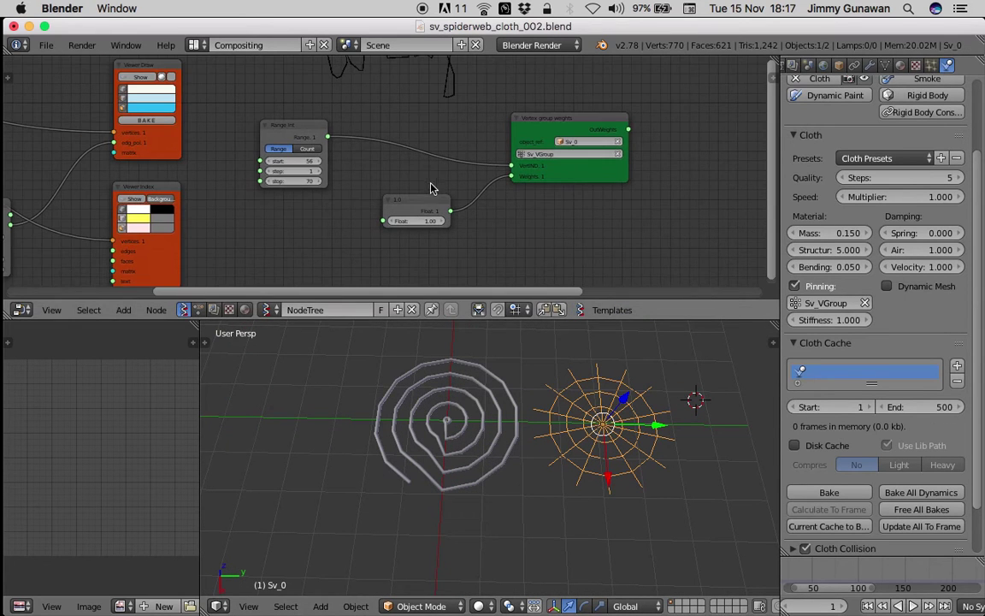
{"action": "key", "text": "ctrl+s"}
{"action": "left_click", "coordinate": [427, 187]}
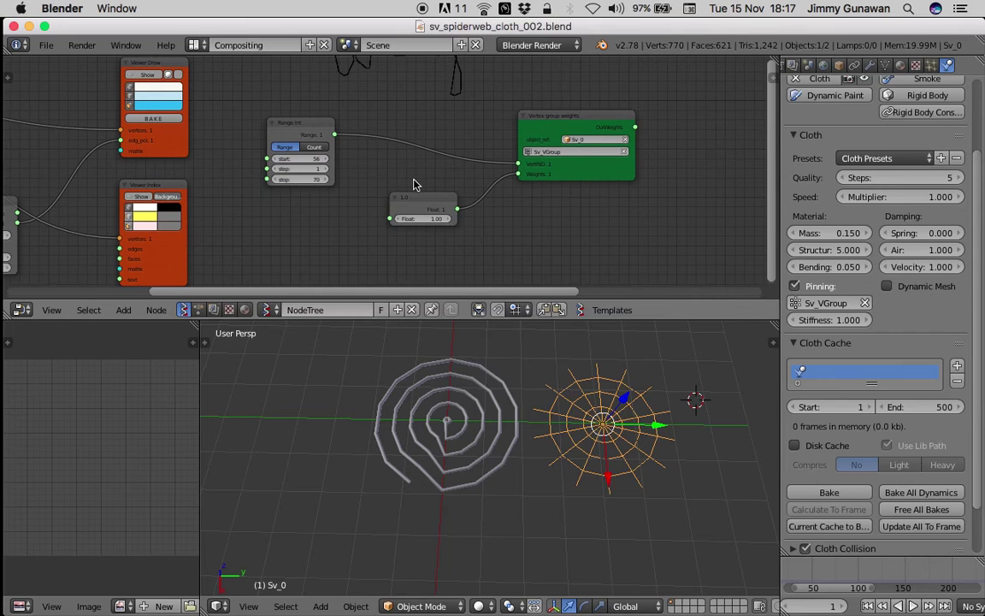
{"action": "left_click_drag", "start_coordinate": [586, 168], "coordinate": [571, 177]}
{"action": "left_click_drag", "start_coordinate": [431, 195], "coordinate": [416, 204]}
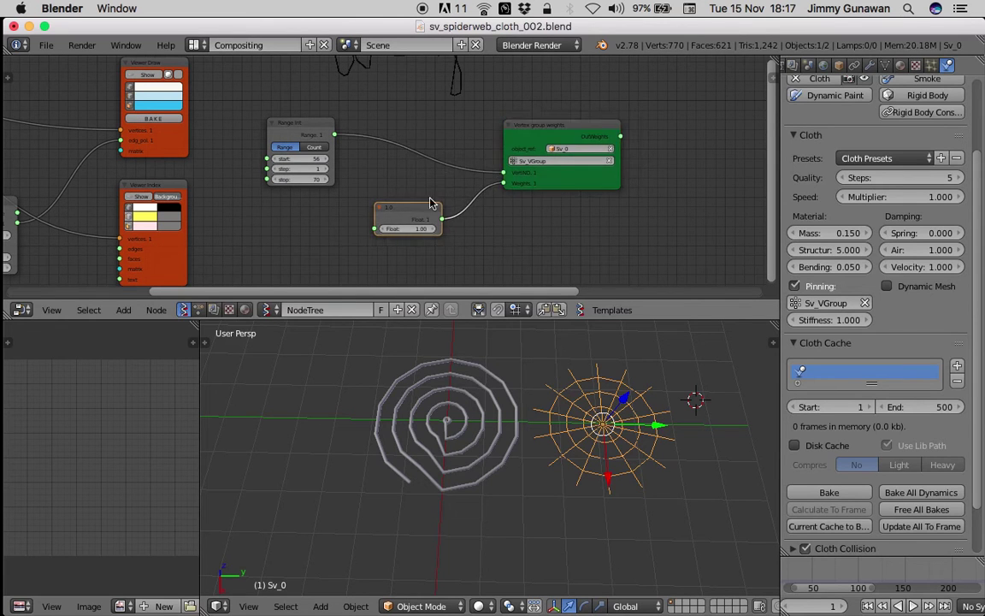
Try the Polyline Viewer's close option and a lower depth radius, and restore both settings
{"action": "middle_click_drag", "start_coordinate": [431, 202], "coordinate": [400, 213]}
{"action": "scroll", "coordinate": [400, 213], "scroll_direction": "up", "scroll_amount": 2}
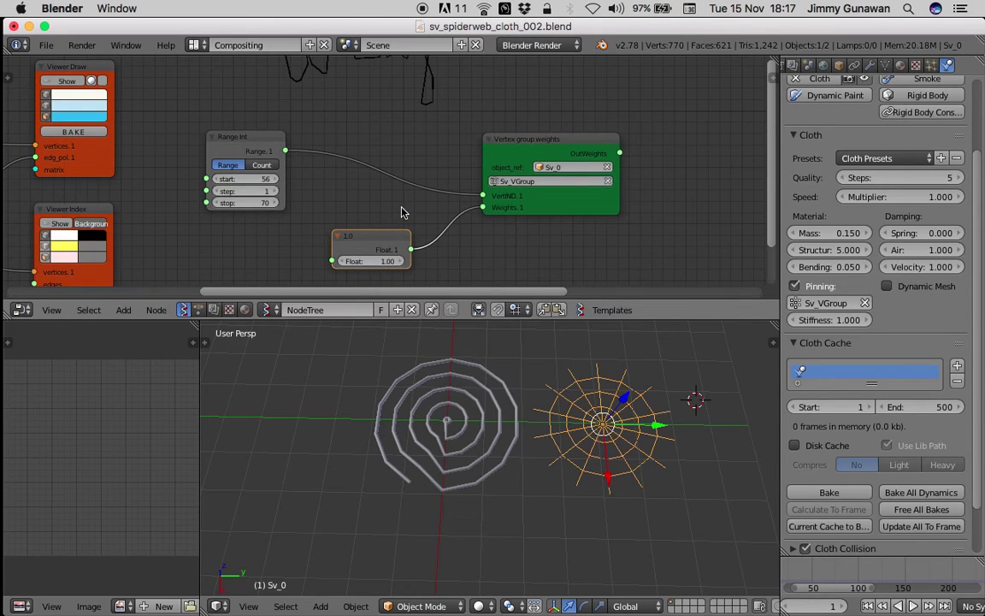
{"action": "scroll", "coordinate": [403, 206], "scroll_direction": "down", "scroll_amount": 1}
{"action": "middle_click_drag", "start_coordinate": [435, 196], "coordinate": [402, 188]}
{"action": "scroll", "coordinate": [445, 195], "scroll_direction": "down", "scroll_amount": 5}
{"action": "middle_click_drag", "start_coordinate": [470, 204], "coordinate": [145, 197]}
{"action": "scroll", "coordinate": [360, 196], "scroll_direction": "up", "scroll_amount": 7}
{"action": "middle_click_drag", "start_coordinate": [363, 197], "coordinate": [273, 201]}
{"action": "scroll", "coordinate": [376, 203], "scroll_direction": "up", "scroll_amount": 2}
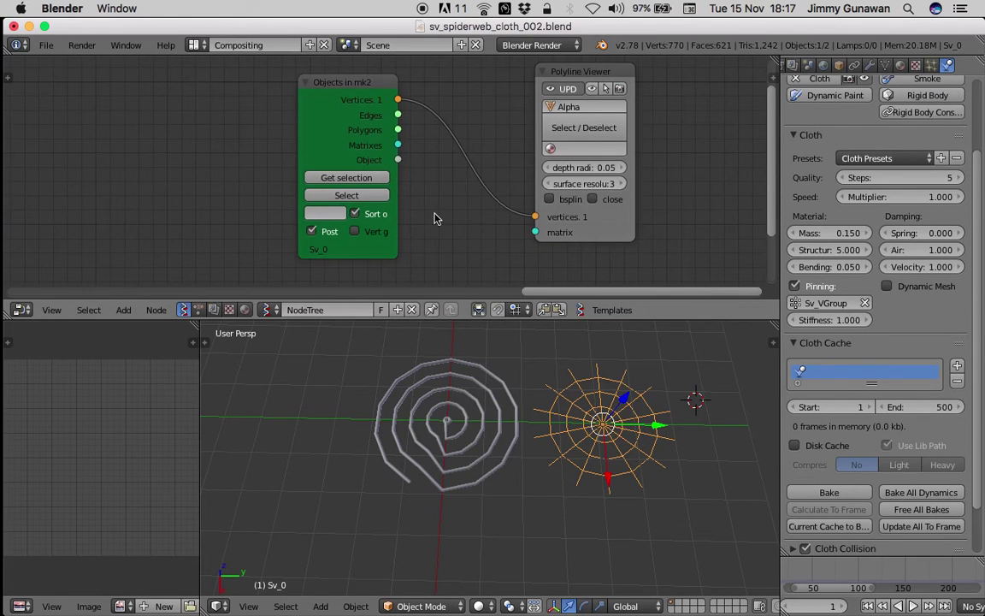
{"action": "left_click_drag", "start_coordinate": [568, 207], "coordinate": [582, 205]}
{"action": "left_click", "coordinate": [616, 199]}
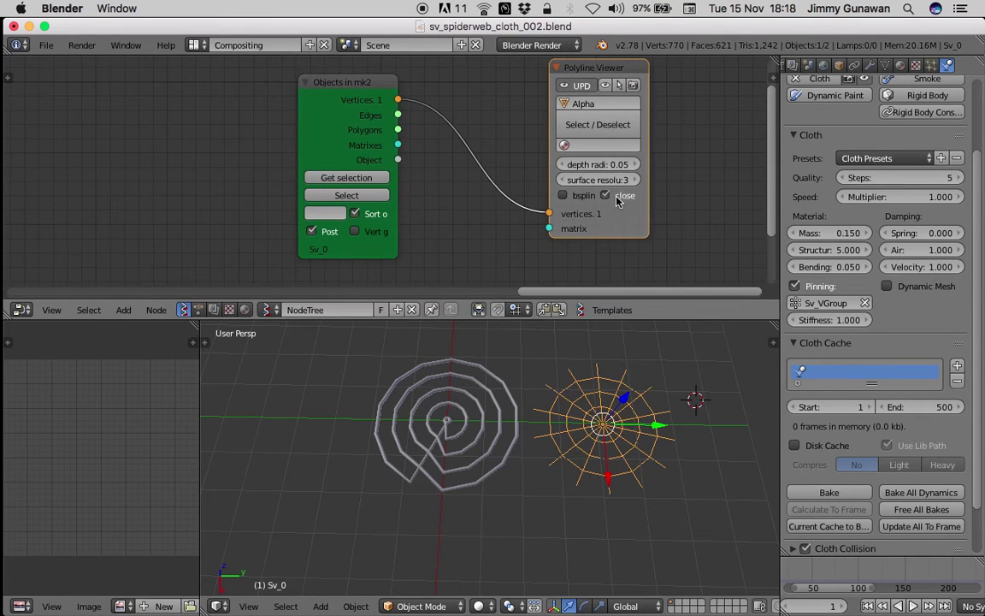
{"action": "left_click", "coordinate": [607, 197]}
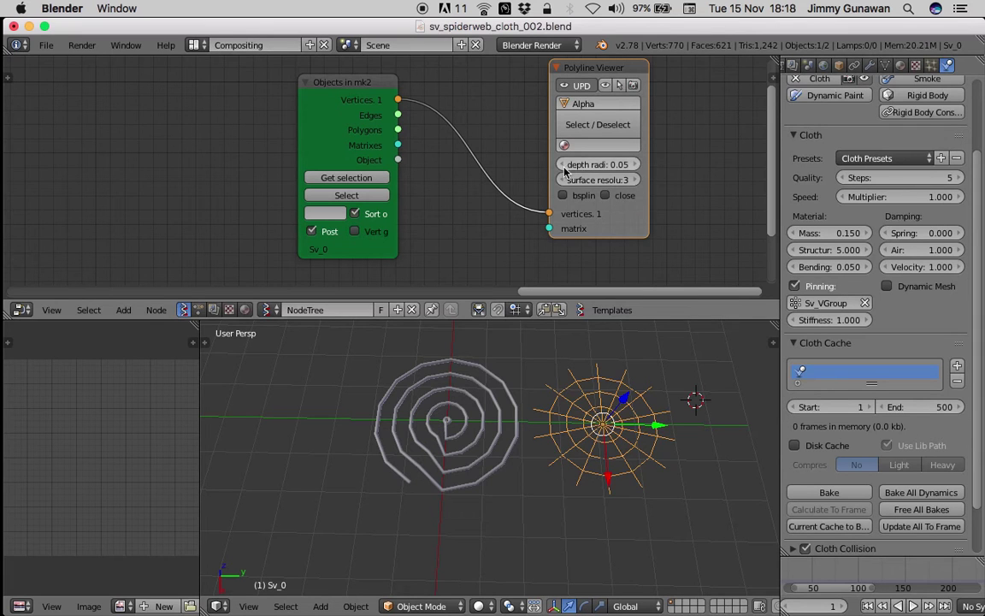
{"action": "left_click", "coordinate": [563, 167]}
{"action": "left_click", "coordinate": [638, 167]}
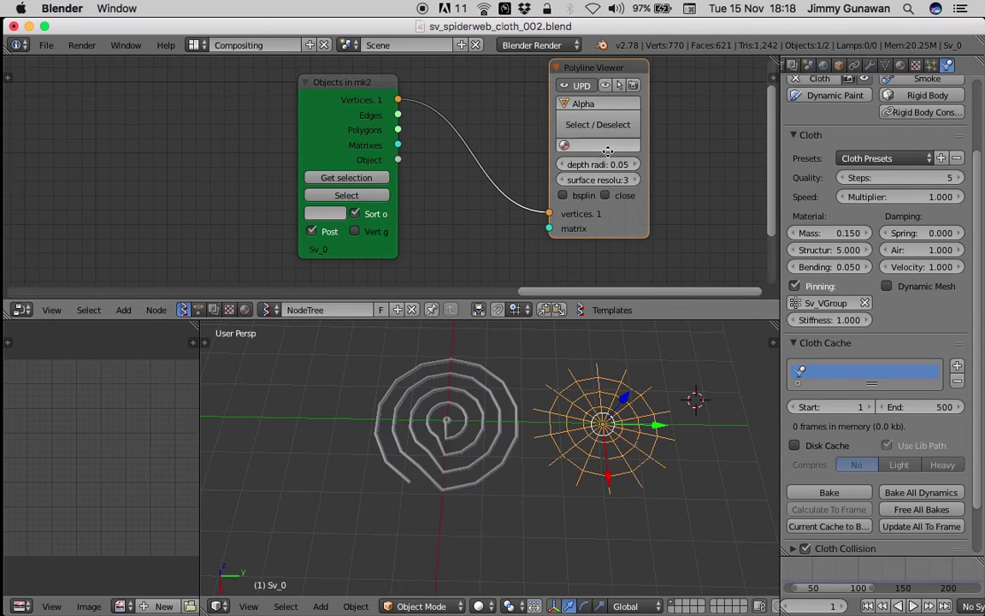
Enlarge the node editor, make room beside Objects in mk2, and add a Skin Mesher node
{"action": "middle_click_drag", "start_coordinate": [621, 90], "coordinate": [560, 123]}
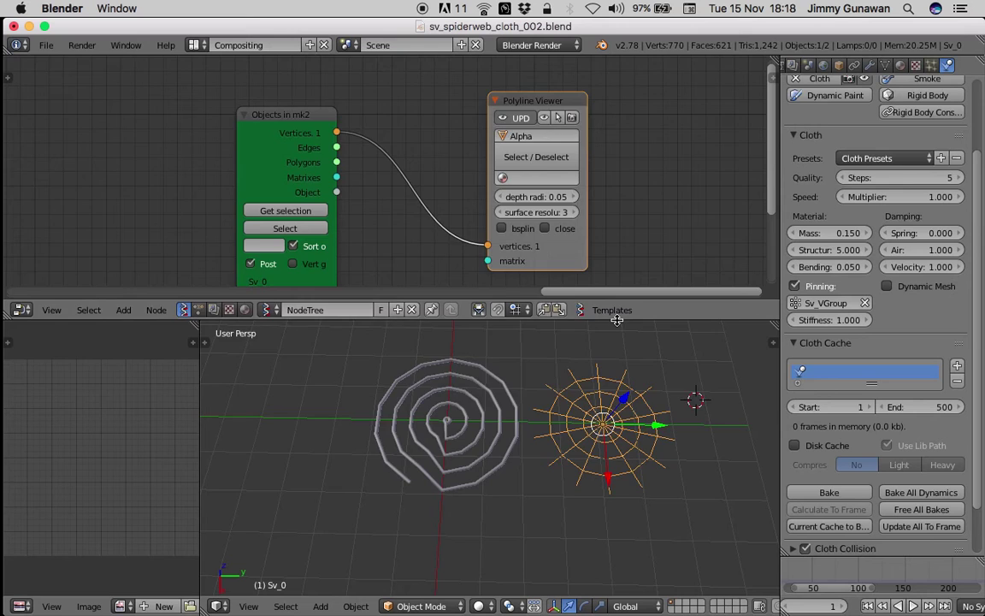
{"action": "left_click_drag", "start_coordinate": [618, 320], "coordinate": [613, 399]}
{"action": "left_click_drag", "start_coordinate": [529, 144], "coordinate": [609, 174]}
{"action": "key", "text": "space"}
{"action": "type", "text": "ski"}
{"action": "key", "text": "Return"}
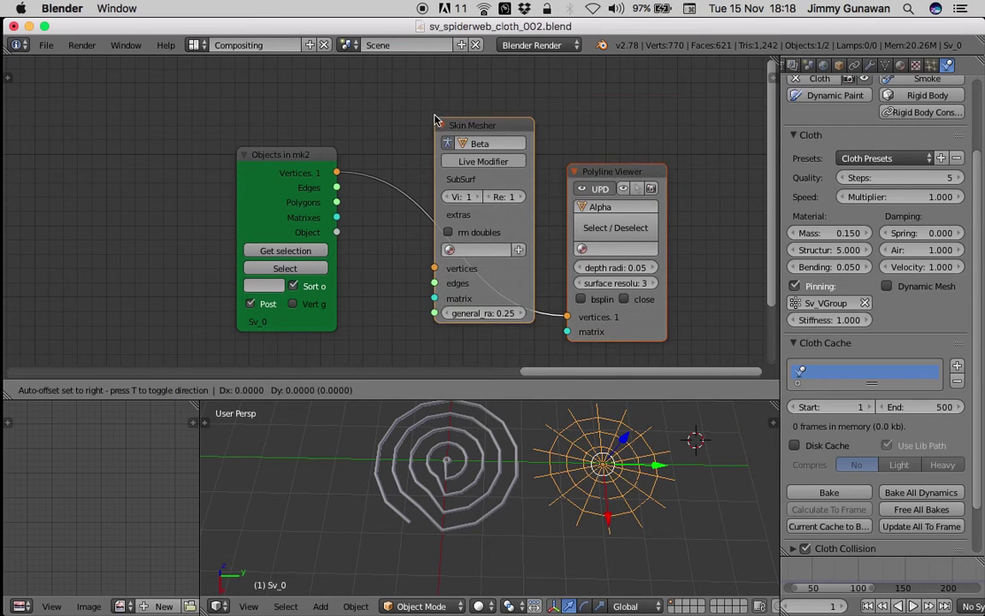
{"action": "left_click", "coordinate": [454, 381]}
Delete the Polyline Viewer node and its generated spiral polyline object, and select the Sv_0 web again
{"action": "left_click", "coordinate": [633, 112]}
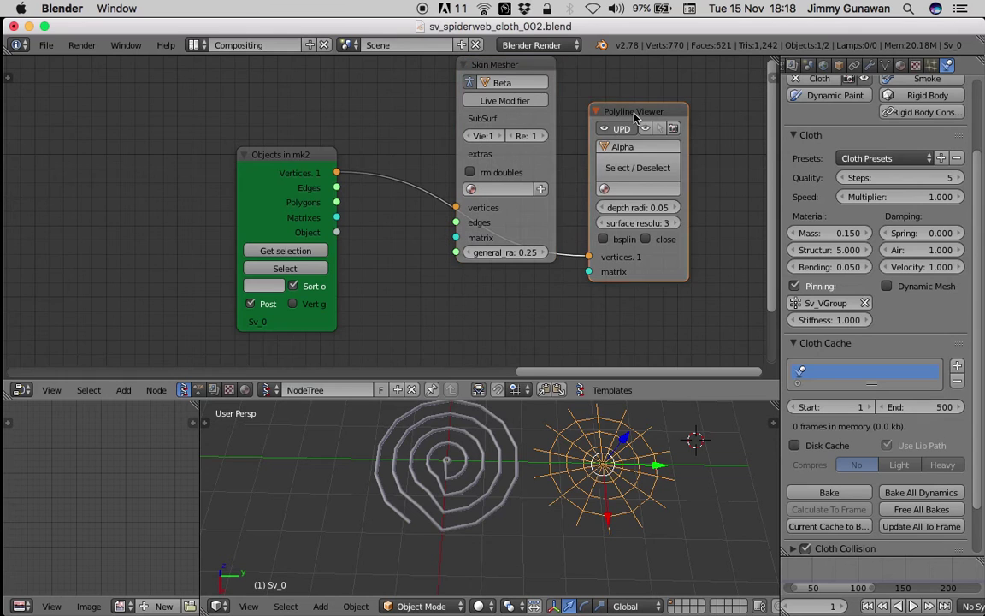
{"action": "key", "text": "x"}
{"action": "middle_click_drag", "start_coordinate": [541, 180], "coordinate": [538, 201]}
{"action": "right_click", "coordinate": [463, 435]}
{"action": "key", "text": "x"}
{"action": "left_click", "coordinate": [475, 423]}
{"action": "right_click", "coordinate": [554, 432]}
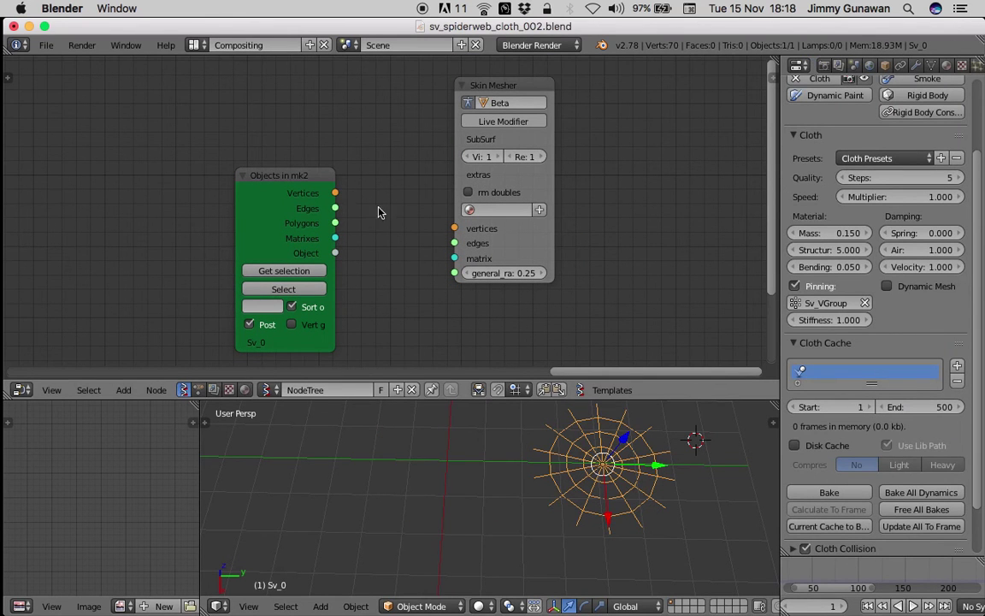
Connect the Vertices and Edges outputs of Objects in mk2 to the Skin Mesher and enable its Live Modifier
{"action": "left_click_drag", "start_coordinate": [335, 192], "coordinate": [454, 243]}
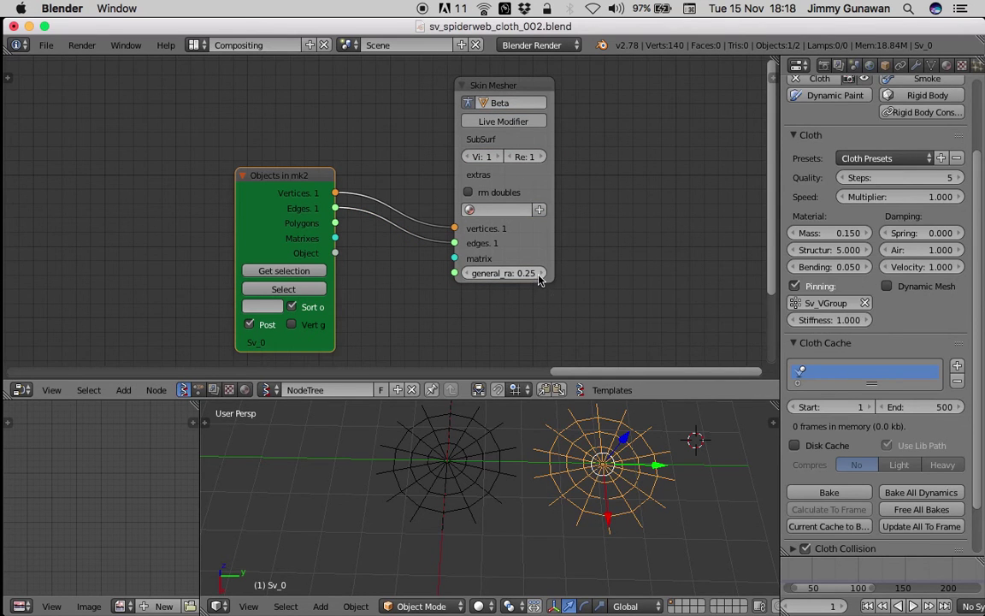
{"action": "left_click", "coordinate": [503, 123]}
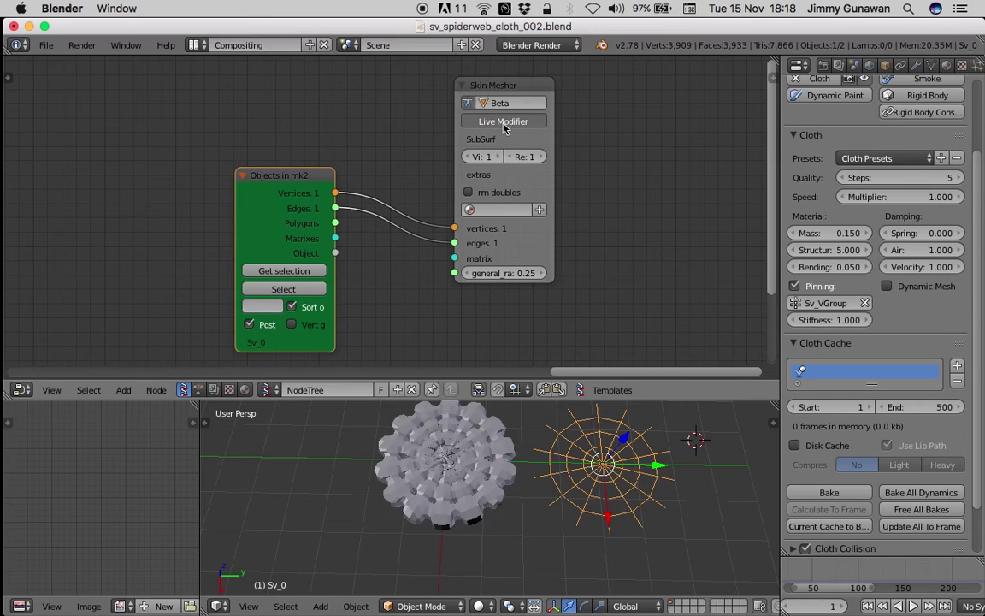
Thin the skinned web by setting the Skin Mesher's general radius to 0.05 and reducing it further to 0.02
{"action": "left_click", "coordinate": [492, 273]}
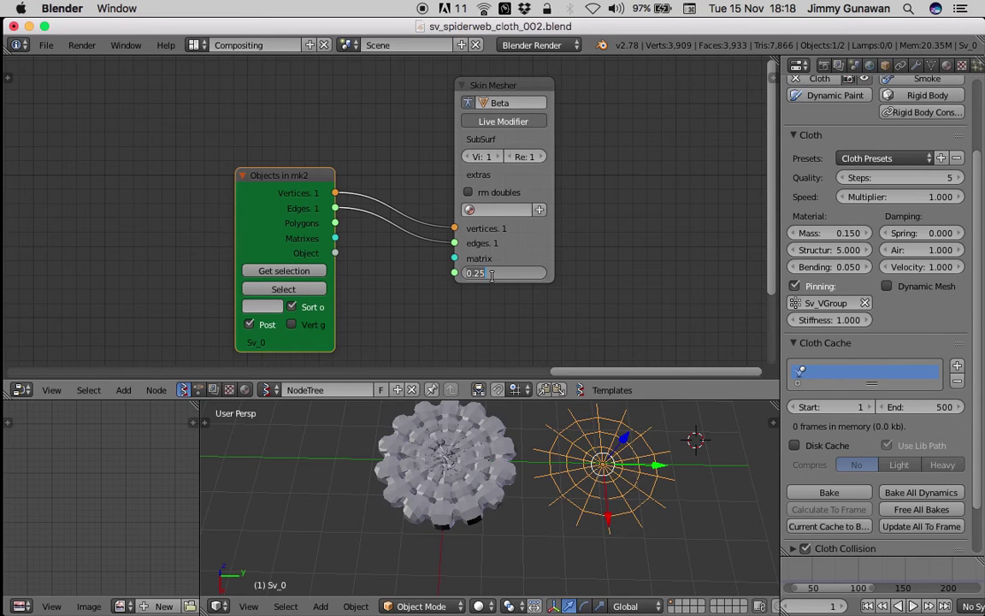
{"action": "key", "text": "Return"}
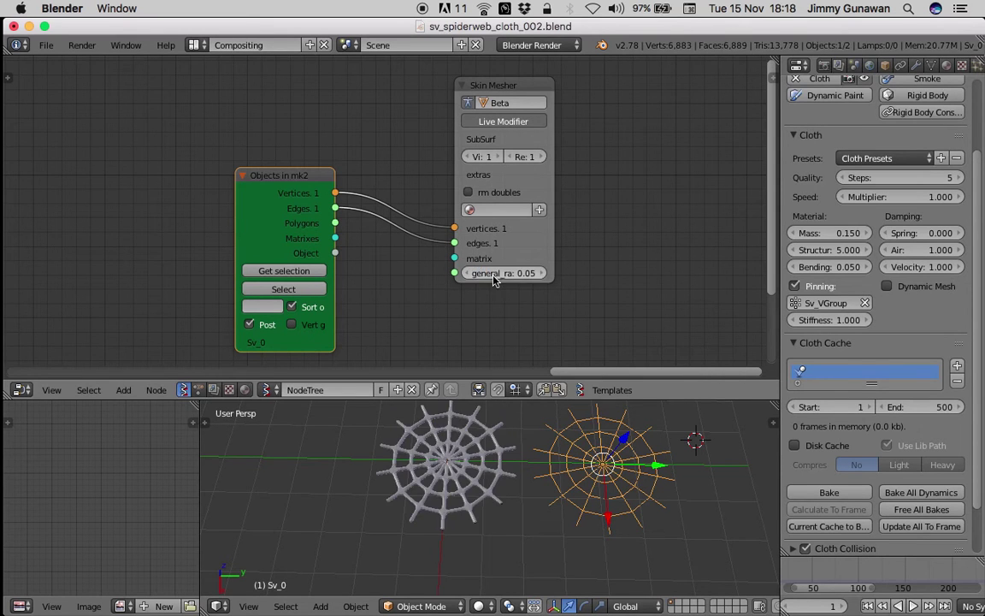
{"action": "left_click_drag", "start_coordinate": [487, 399], "coordinate": [487, 289]}
{"action": "scroll", "coordinate": [488, 351], "scroll_direction": "up", "scroll_amount": 4}
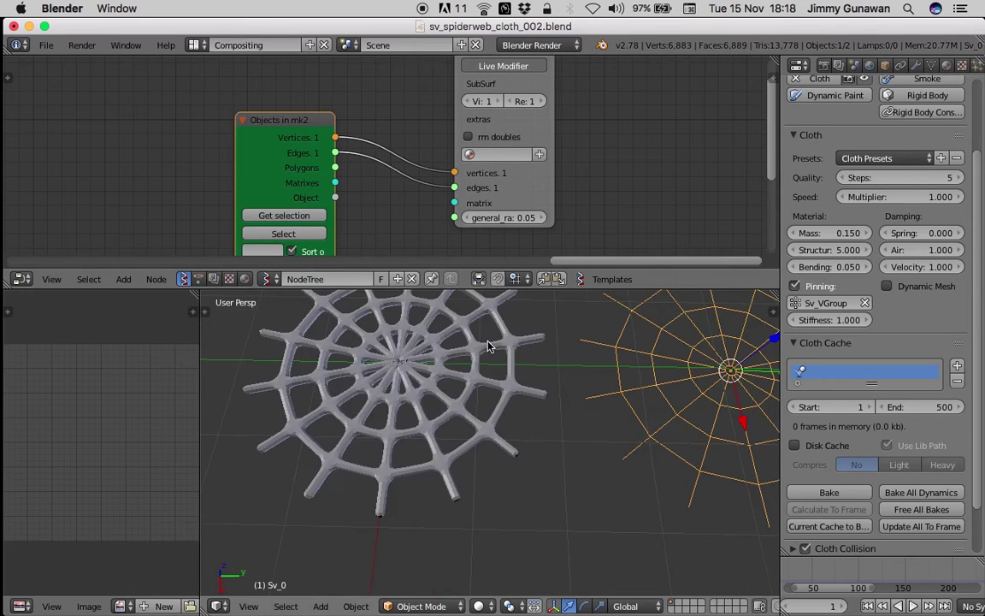
{"action": "middle_click_drag", "start_coordinate": [488, 356], "coordinate": [489, 400], "text": "shift"}
{"action": "left_click", "coordinate": [524, 217]}
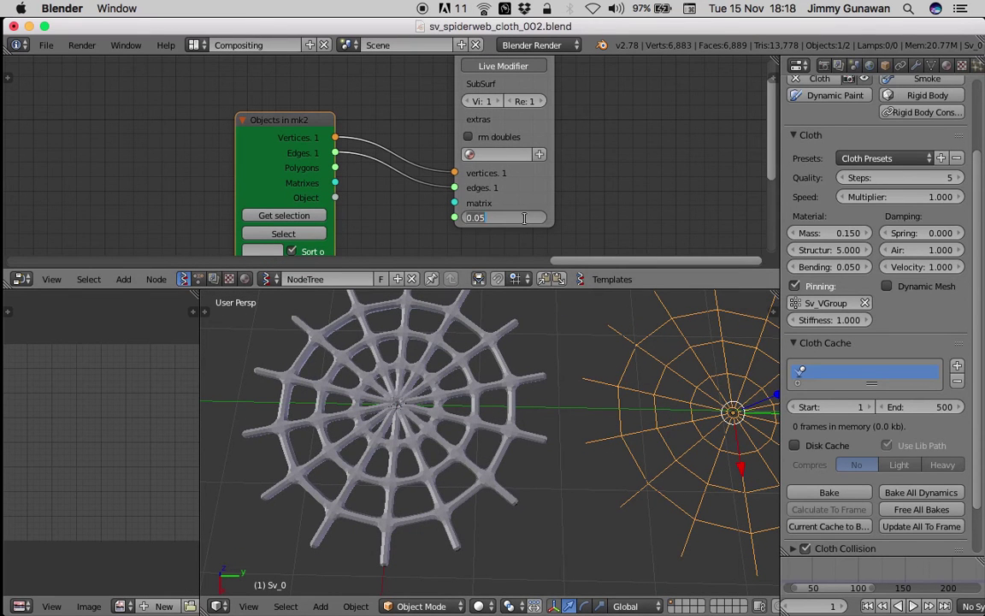
{"action": "key", "text": "Return"}
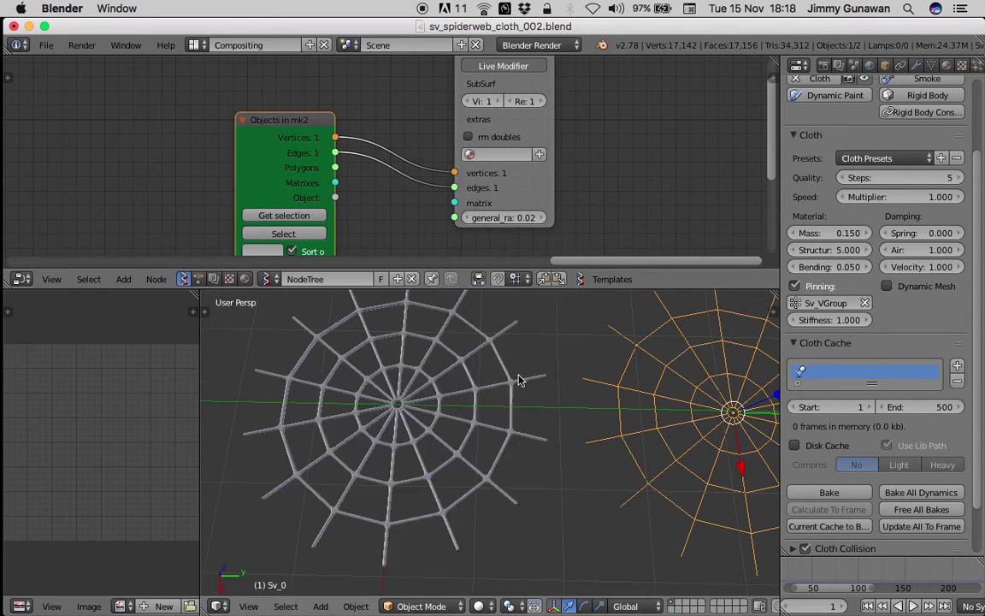
Play the cloth animation from the first frame to examine the skinned web's motion, and stop playback
{"action": "middle_click_drag", "start_coordinate": [520, 381], "coordinate": [504, 371]}
{"action": "left_click", "coordinate": [868, 607]}
{"action": "left_click", "coordinate": [914, 607]}
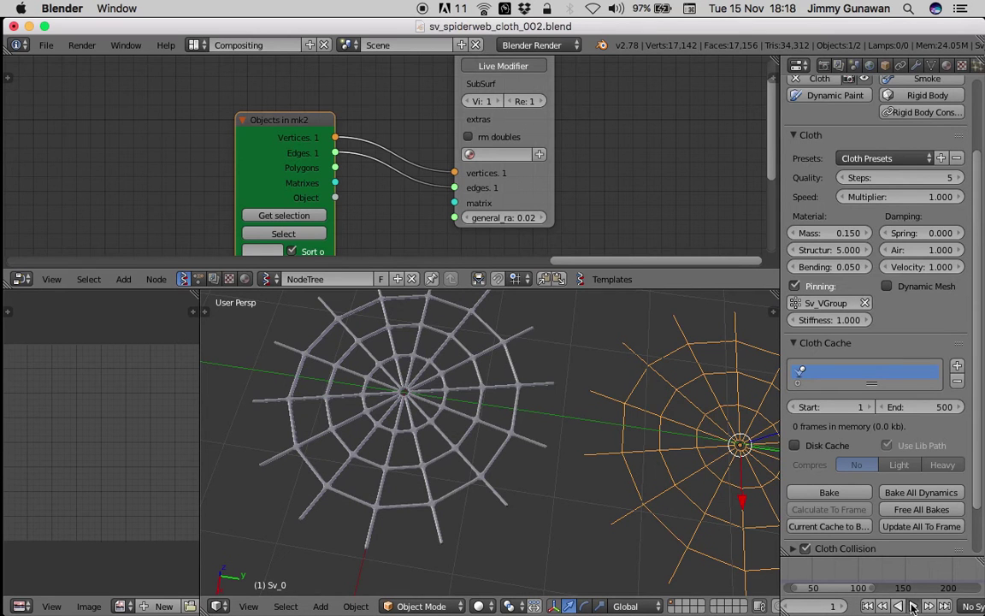
{"action": "middle_click_drag", "start_coordinate": [514, 470], "coordinate": [509, 427]}
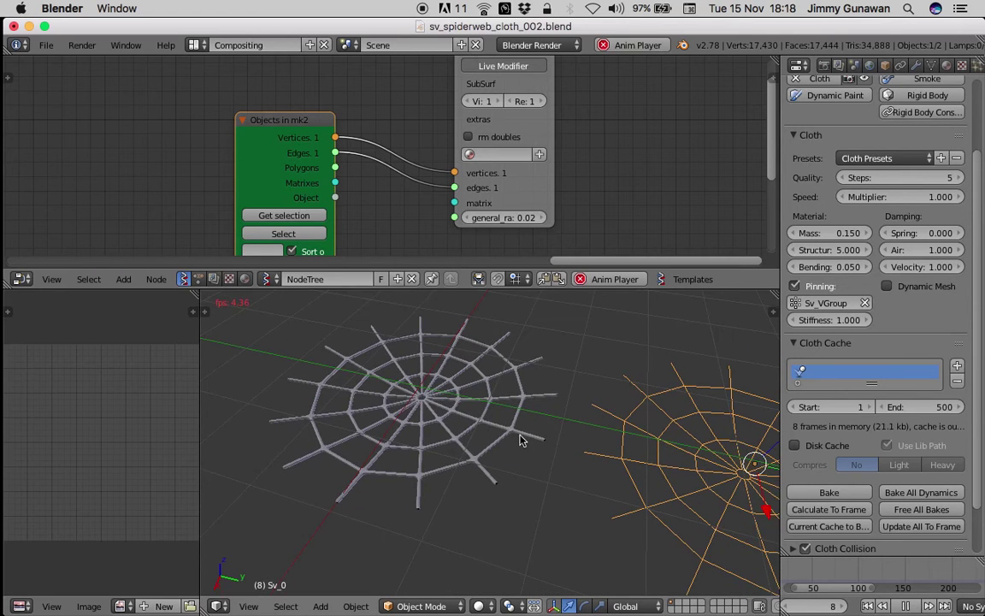
{"action": "left_click", "coordinate": [907, 606]}
{"action": "middle_click_drag", "start_coordinate": [423, 374], "coordinate": [450, 442]}
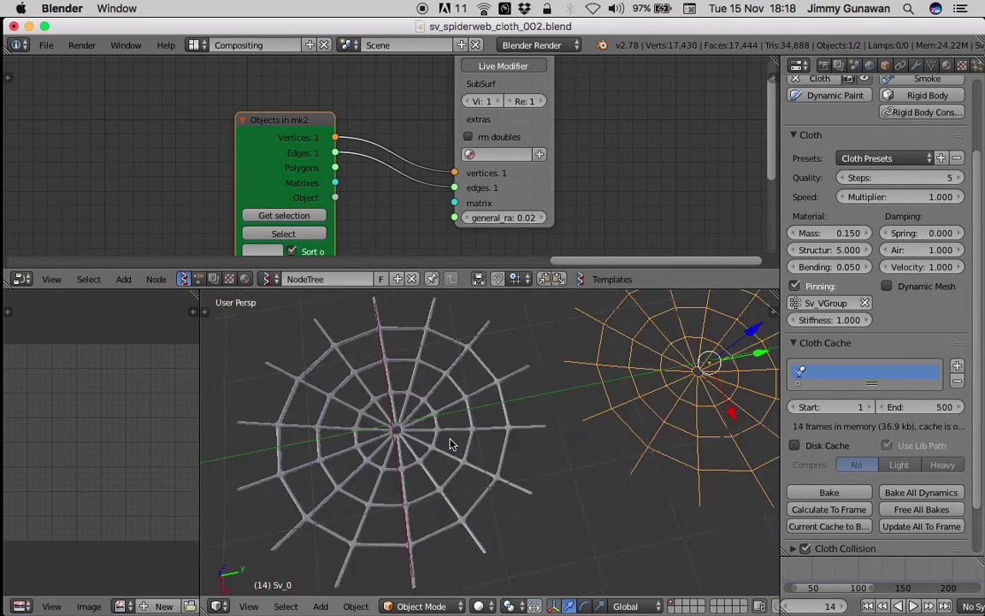
Select the skinned Beta web mesh and enable Smooth Shading in its Skin modifier
{"action": "scroll", "coordinate": [449, 440], "scroll_direction": "up", "scroll_amount": 5}
{"action": "right_click", "coordinate": [448, 420]}
{"action": "middle_click_drag", "start_coordinate": [374, 392], "coordinate": [525, 440], "text": "shift"}
{"action": "scroll", "coordinate": [542, 448], "scroll_direction": "up", "scroll_amount": 5}
{"action": "key", "text": "space"}
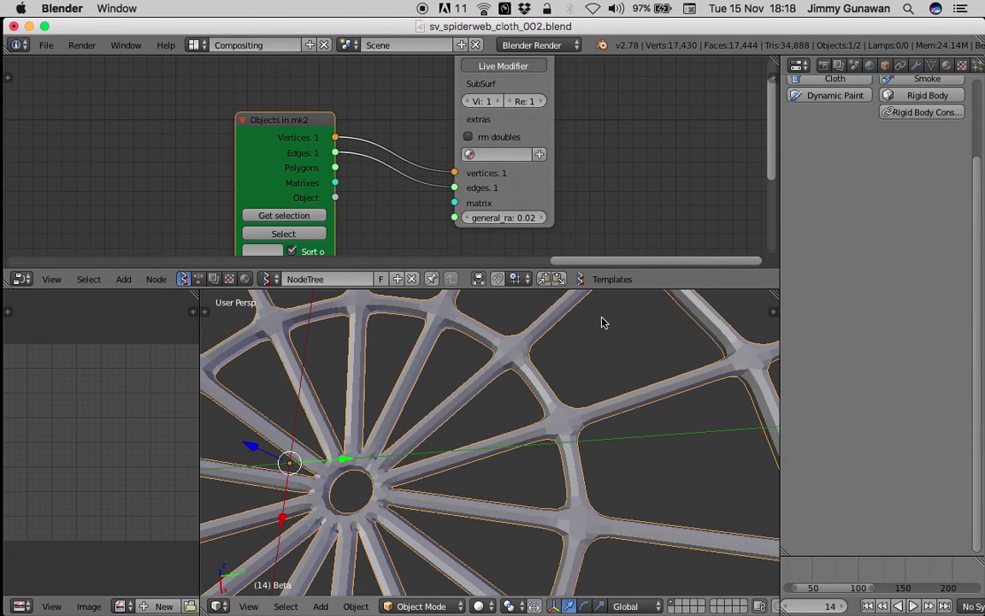
{"action": "left_click", "coordinate": [916, 65]}
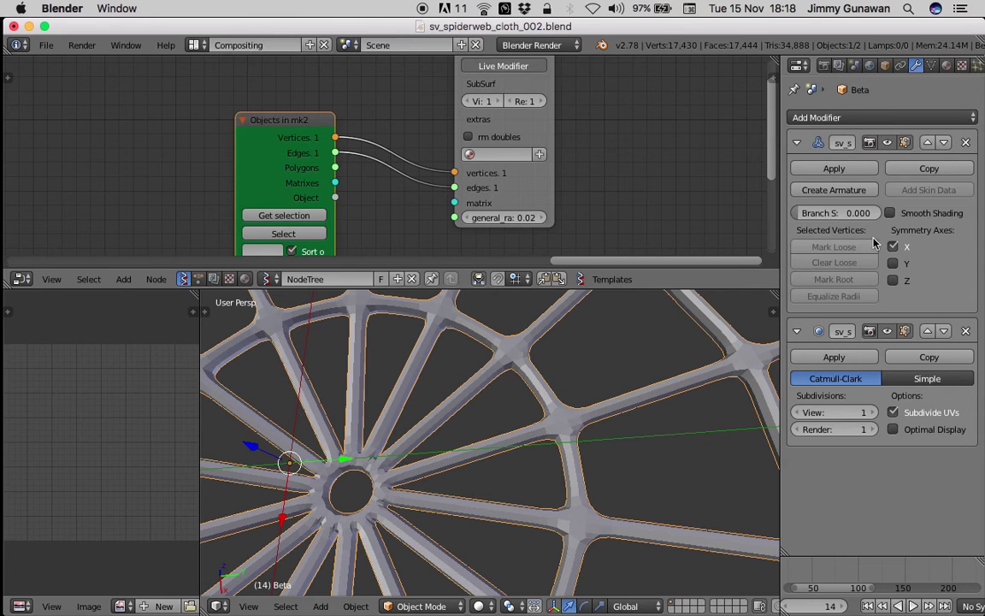
{"action": "left_click", "coordinate": [912, 219]}
Enable Matcap shading for the 3D view showing the skinned web
{"action": "scroll", "coordinate": [620, 446], "scroll_direction": "down", "scroll_amount": 6}
{"action": "middle_click_drag", "start_coordinate": [620, 446], "coordinate": [529, 453]}
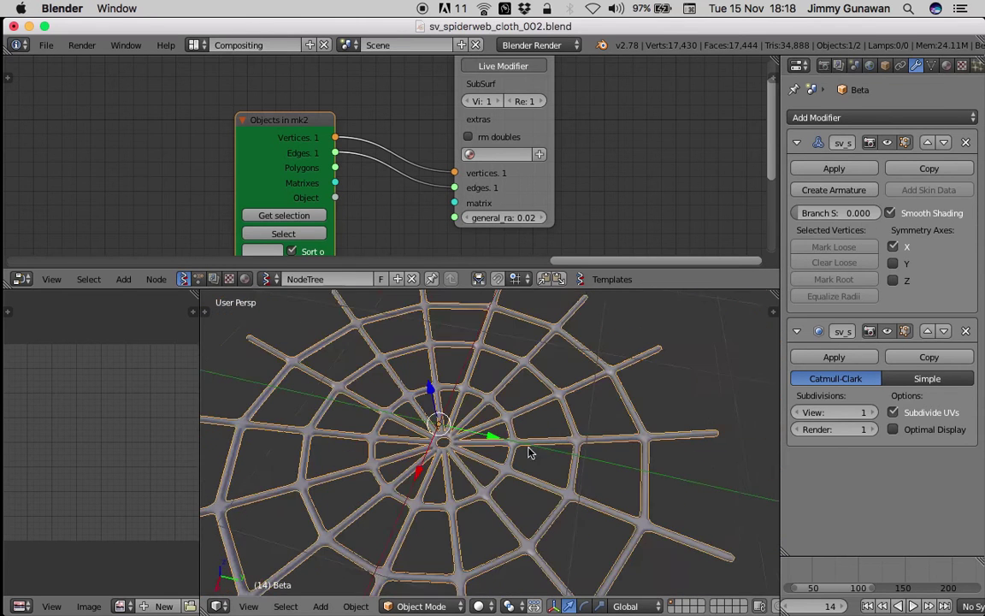
{"action": "key", "text": "n"}
{"action": "scroll", "coordinate": [692, 445], "scroll_direction": "down", "scroll_amount": 12}
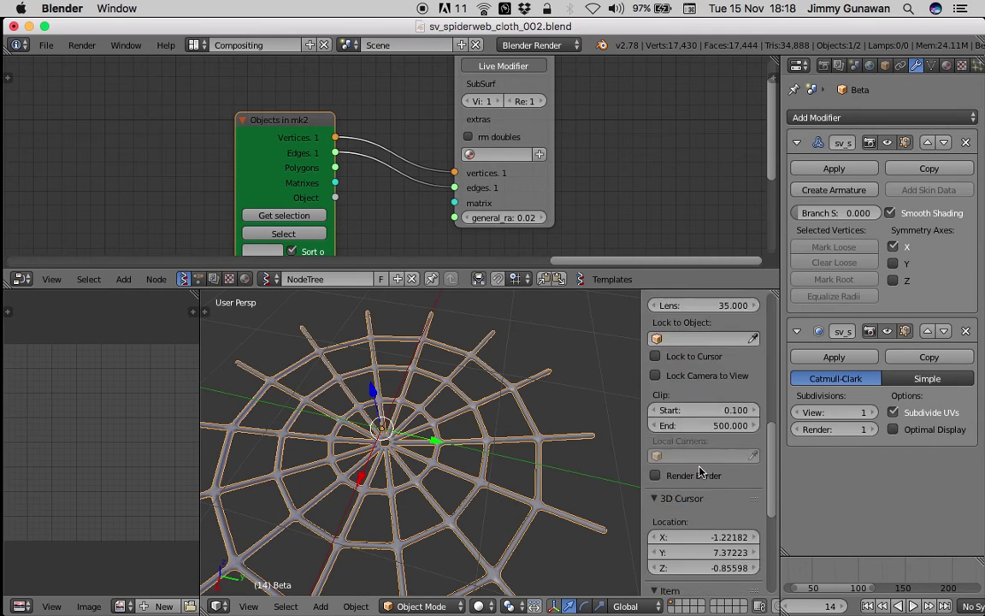
{"action": "left_click", "coordinate": [690, 475]}
{"action": "scroll", "coordinate": [701, 496], "scroll_direction": "down", "scroll_amount": 3}
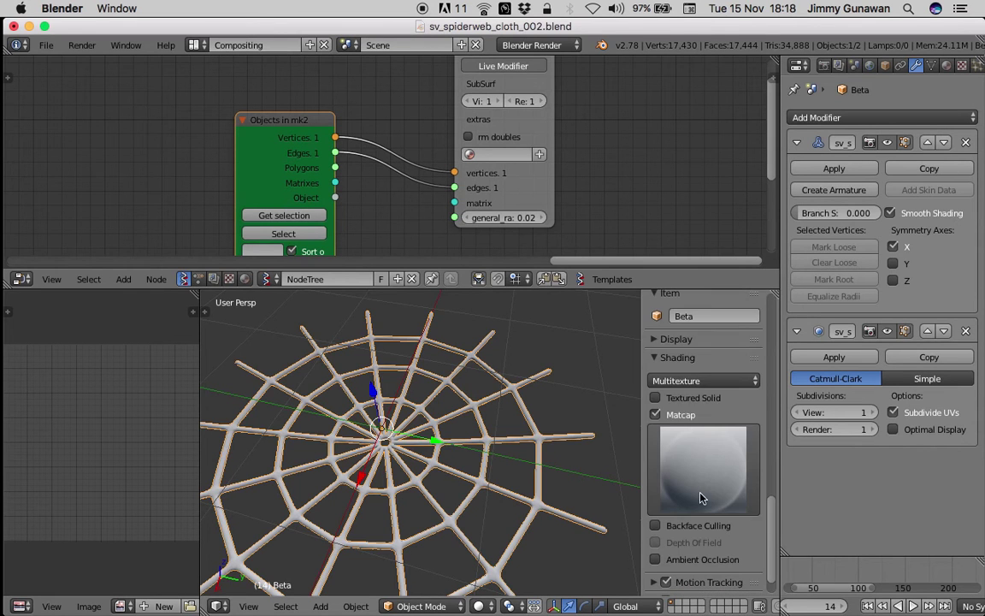
Assign the golden metallic matcap to the 3D view displaying the skinned web
{"action": "left_click", "coordinate": [727, 438]}
{"action": "left_click", "coordinate": [714, 331]}
{"action": "scroll", "coordinate": [461, 469], "scroll_direction": "down", "scroll_amount": 2}
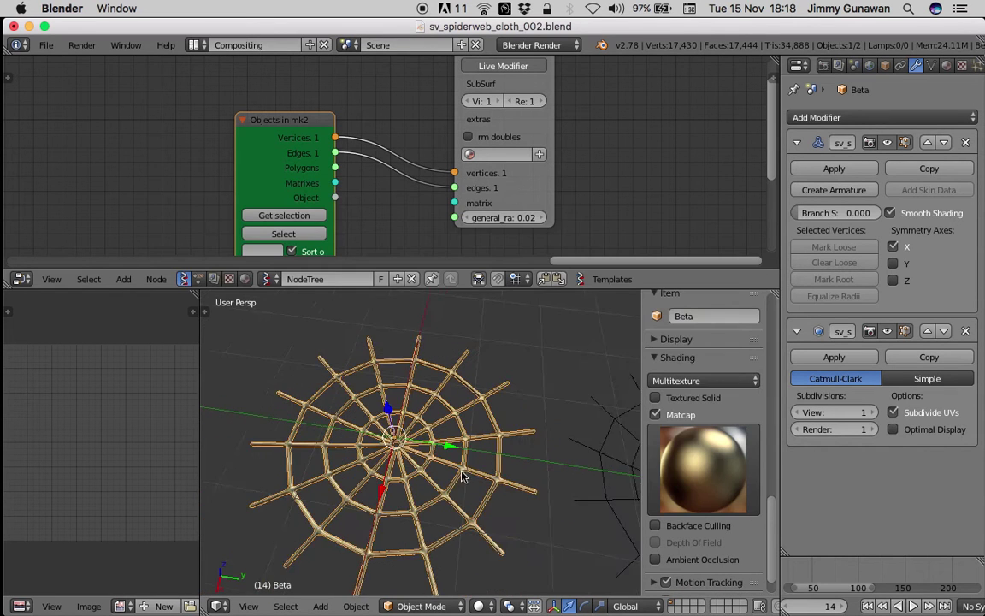
{"action": "middle_click_drag", "start_coordinate": [461, 474], "coordinate": [479, 450]}
{"action": "left_click", "coordinate": [479, 294]}
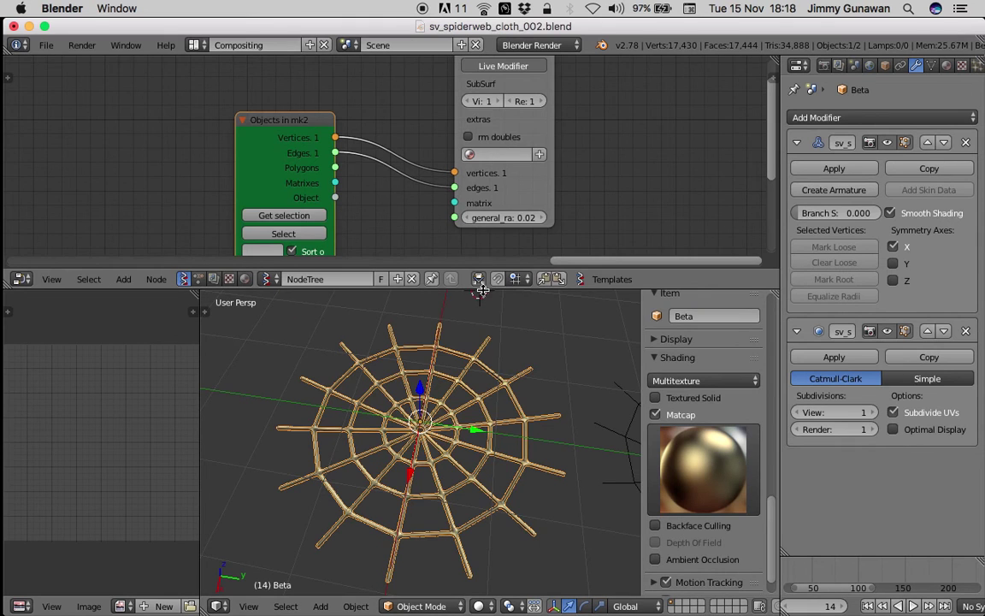
Enlarge the 3D view over the node editor and the image editor, and deselect all objects
{"action": "left_click_drag", "start_coordinate": [481, 289], "coordinate": [480, 212]}
{"action": "key", "text": "a"}
{"action": "middle_click_drag", "start_coordinate": [476, 290], "coordinate": [486, 375]}
{"action": "scroll", "coordinate": [501, 281], "scroll_direction": "down", "scroll_amount": 4}
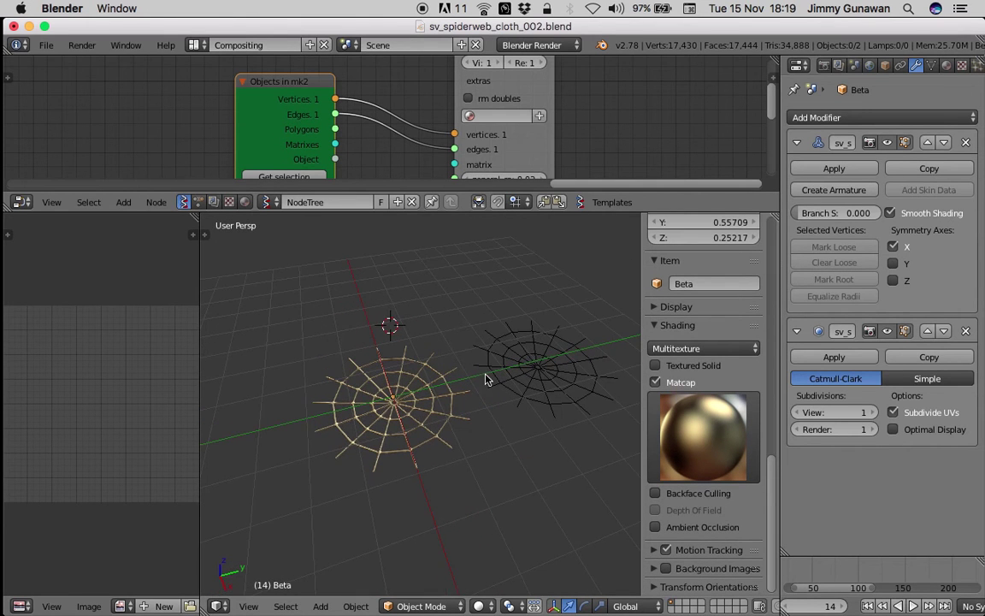
{"action": "scroll", "coordinate": [342, 319], "scroll_direction": "up", "scroll_amount": 2}
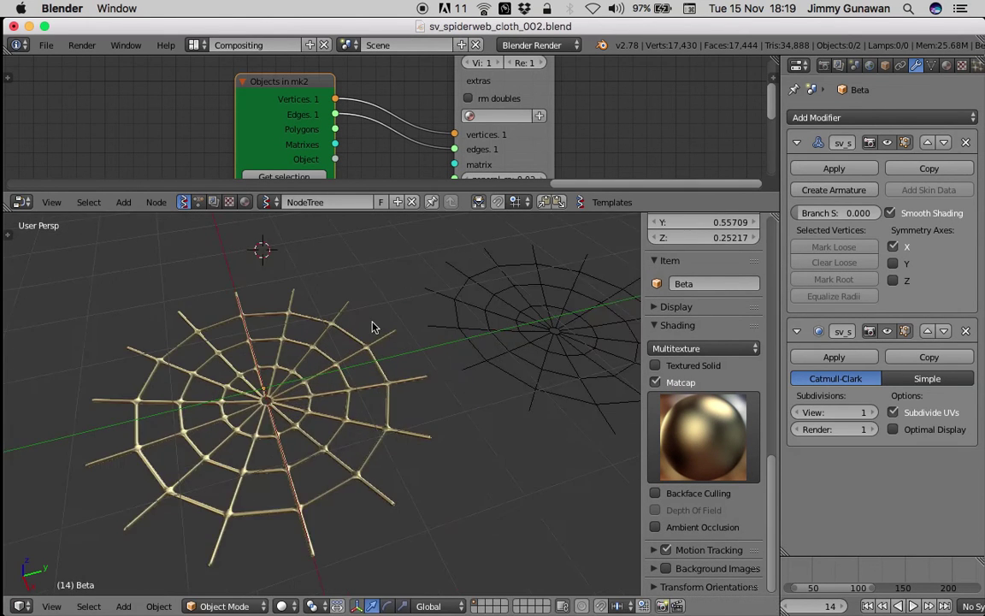
{"action": "middle_click_drag", "start_coordinate": [436, 355], "coordinate": [374, 352], "text": "shift"}
Play the cloth animation from the first frame to examine the golden skinned web up close
{"action": "left_click", "coordinate": [869, 606]}
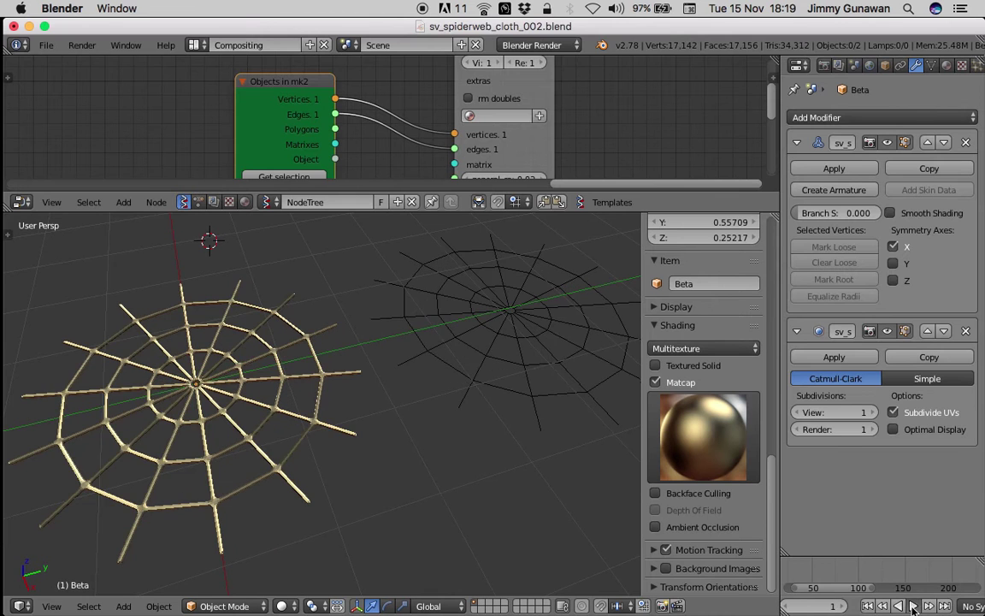
{"action": "left_click", "coordinate": [914, 606]}
{"action": "scroll", "coordinate": [259, 463], "scroll_direction": "up", "scroll_amount": 3}
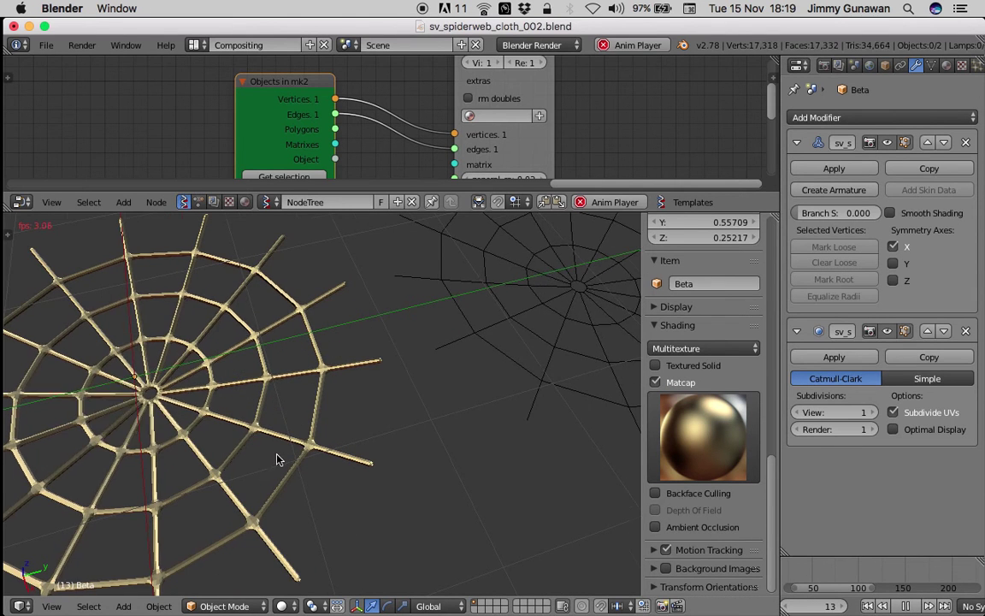
{"action": "scroll", "coordinate": [277, 457], "scroll_direction": "down", "scroll_amount": 4}
Select the Sv_0 cloth web and enlarge the node editor to show the Range Int and Vertex group weights nodes
{"action": "right_click", "coordinate": [446, 354]}
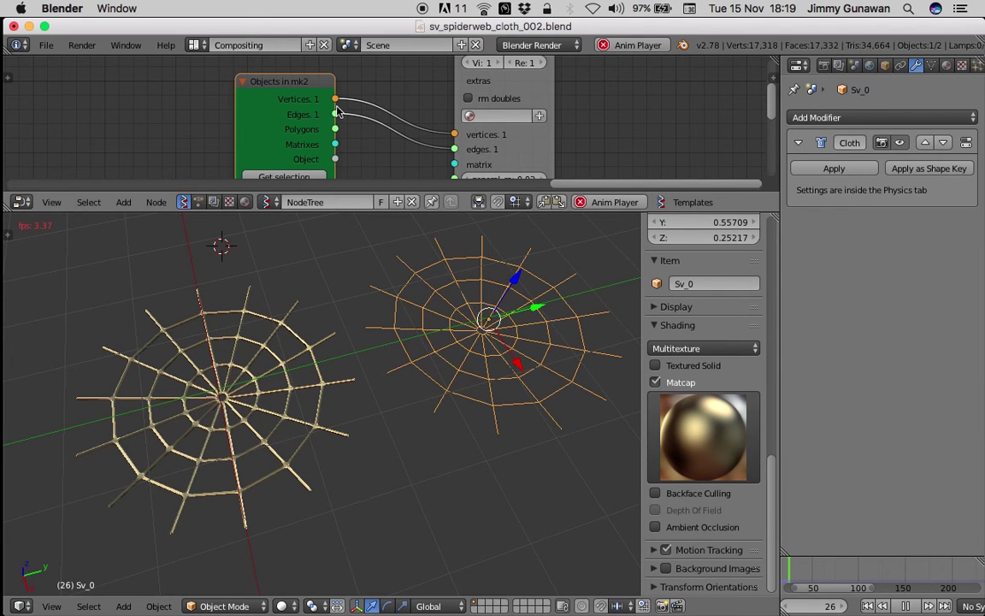
{"action": "middle_click_drag", "start_coordinate": [313, 159], "coordinate": [305, 150]}
{"action": "left_click_drag", "start_coordinate": [405, 213], "coordinate": [412, 289]}
{"action": "scroll", "coordinate": [110, 167], "scroll_direction": "down", "scroll_amount": 2}
{"action": "middle_click_drag", "start_coordinate": [113, 168], "coordinate": [439, 153]}
{"action": "middle_click_drag", "start_coordinate": [158, 162], "coordinate": [214, 161]}
{"action": "middle_click_drag", "start_coordinate": [247, 124], "coordinate": [476, 91]}
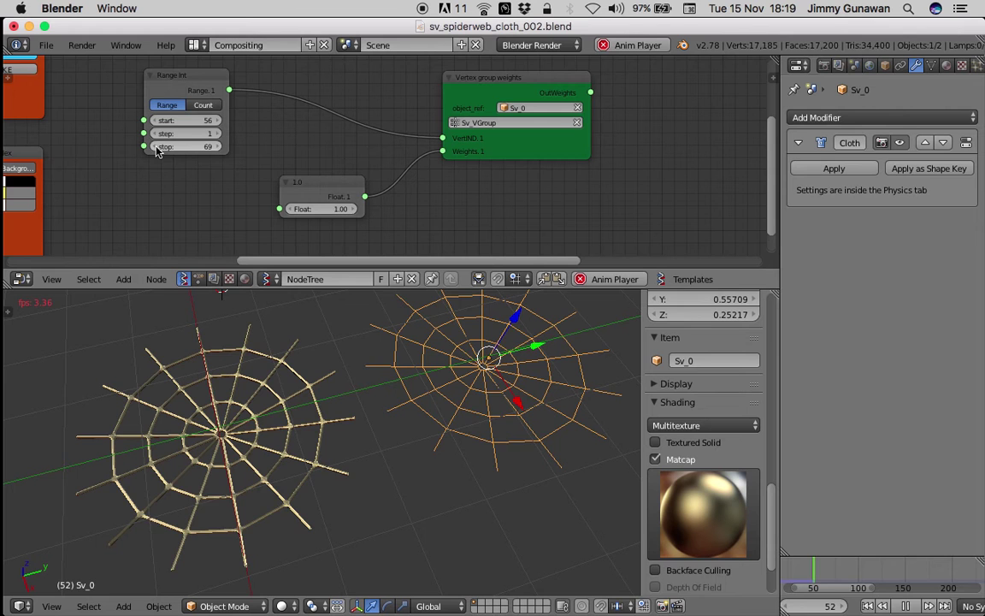
Lower the Range Int node's stop value stepwise to 61 during playback to release more pinned web vertices
{"action": "left_click", "coordinate": [156, 148]}
{"action": "left_click", "coordinate": [156, 148]}
{"action": "left_click", "coordinate": [156, 148]}
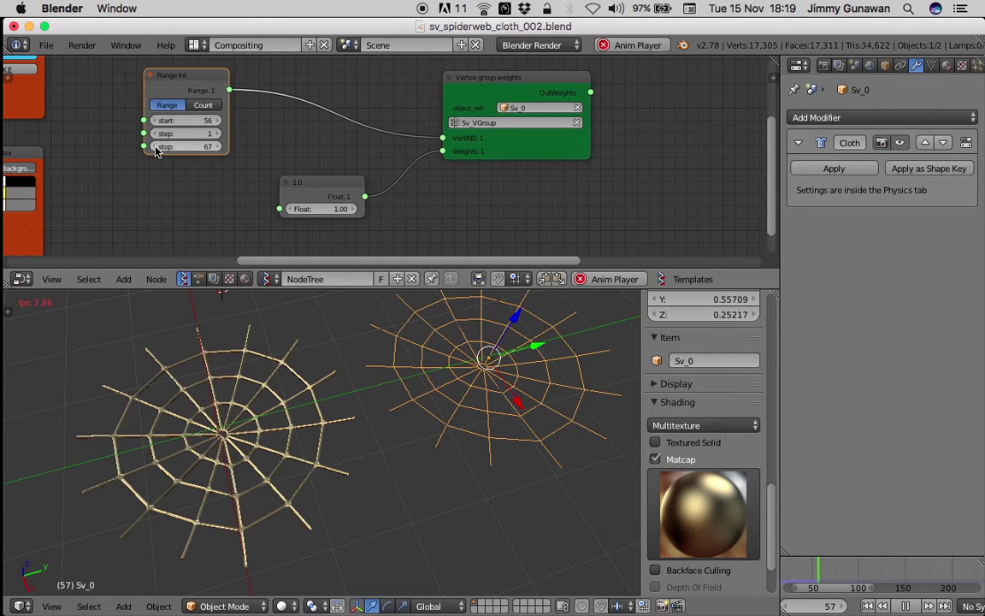
{"action": "left_click", "coordinate": [156, 149]}
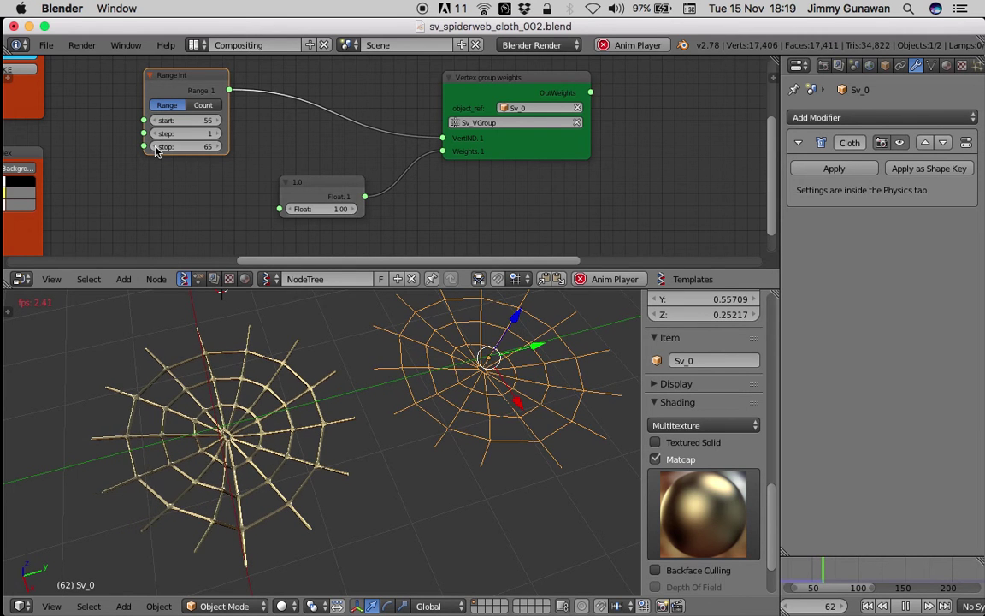
{"action": "left_click", "coordinate": [155, 150]}
{"action": "left_click", "coordinate": [155, 150]}
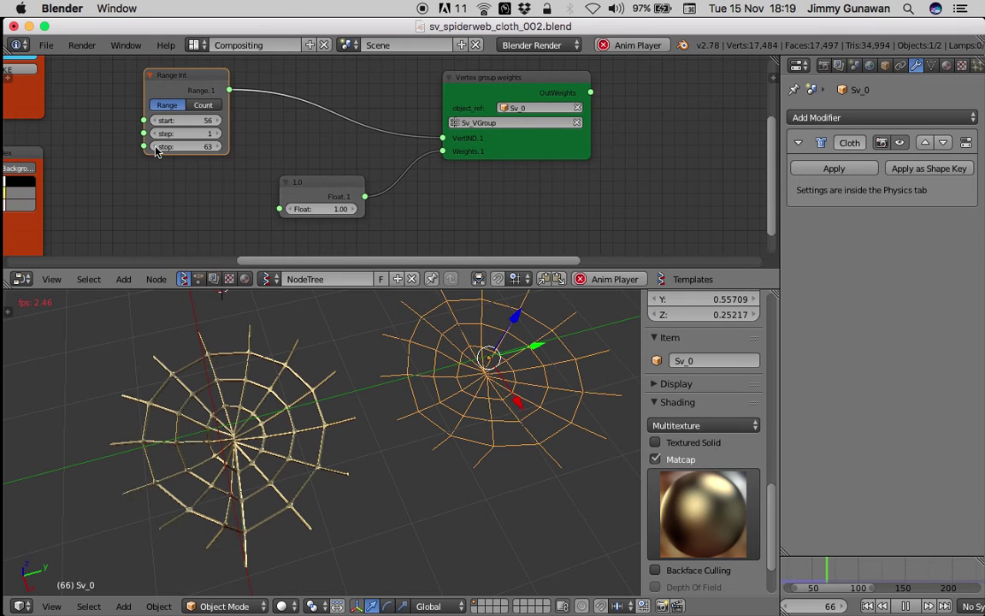
{"action": "left_click", "coordinate": [156, 150]}
{"action": "left_click", "coordinate": [156, 149]}
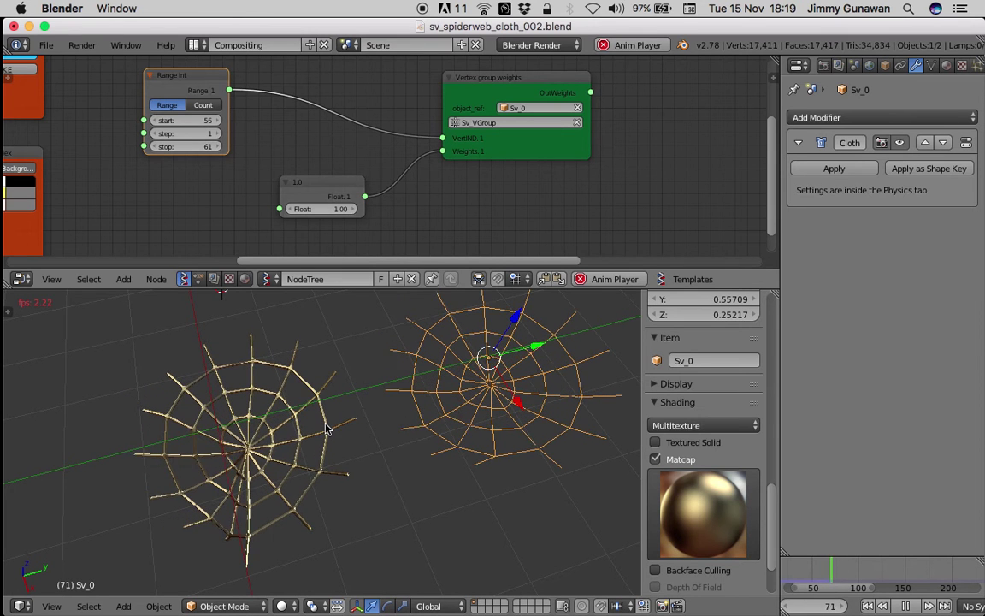
Stop the animation playback and save the blend file
{"action": "middle_click_drag", "start_coordinate": [442, 412], "coordinate": [452, 408]}
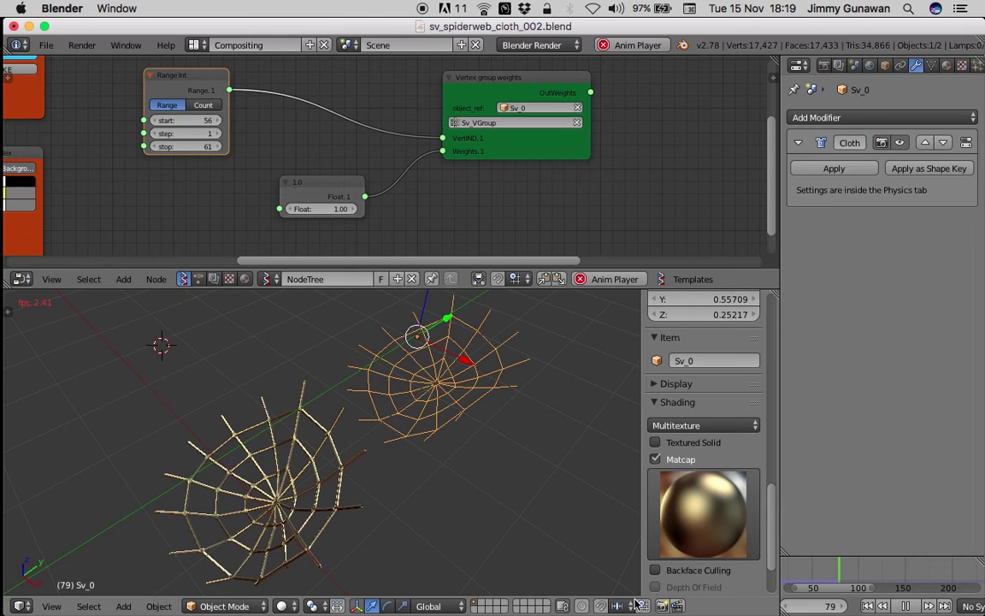
{"action": "left_click", "coordinate": [908, 607]}
{"action": "middle_click_drag", "start_coordinate": [384, 479], "coordinate": [342, 414]}
{"action": "left_click", "coordinate": [40, 43]}
{"action": "left_click", "coordinate": [88, 159]}
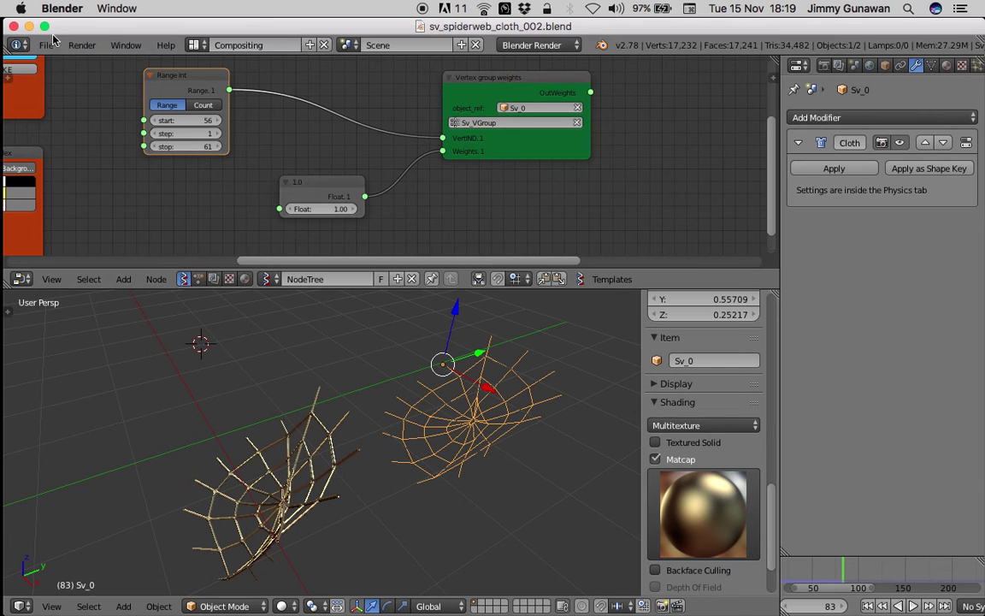
{"action": "left_click", "coordinate": [48, 43]}
Select and delete all the nodes in the Sverchok node tree
{"action": "scroll", "coordinate": [381, 149], "scroll_direction": "down", "scroll_amount": 1}
{"action": "scroll", "coordinate": [380, 149], "scroll_direction": "down", "scroll_amount": 6}
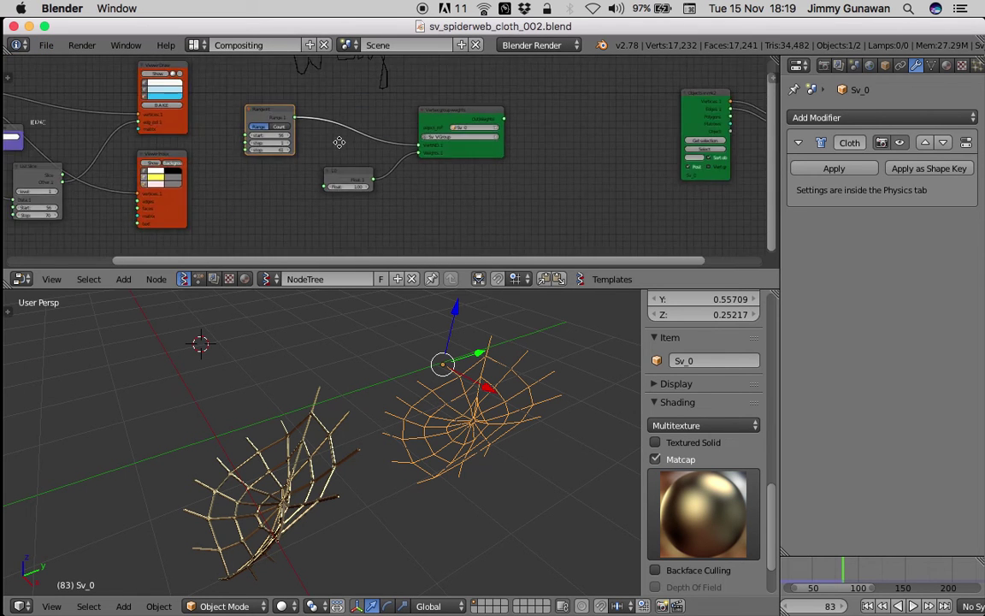
{"action": "middle_click_drag", "start_coordinate": [339, 141], "coordinate": [487, 144]}
{"action": "scroll", "coordinate": [482, 144], "scroll_direction": "down", "scroll_amount": 5}
{"action": "key", "text": "a"}
{"action": "key", "text": "a"}
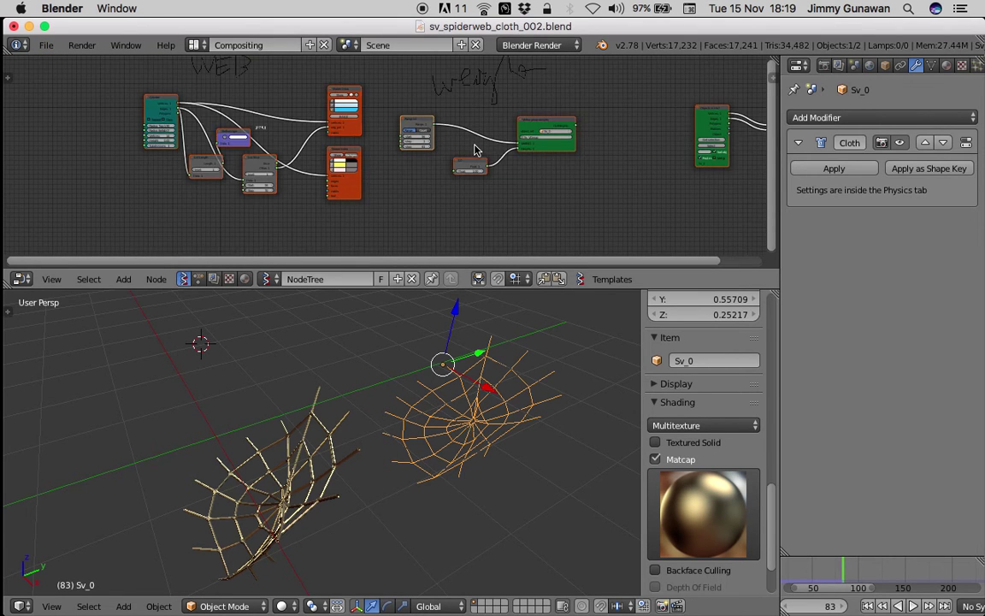
{"action": "key", "text": "x"}
Show the node editor's properties and delete the grease pencil layer with the handwritten notes
{"action": "middle_click_drag", "start_coordinate": [453, 152], "coordinate": [426, 198]}
{"action": "left_click", "coordinate": [772, 77]}
{"action": "scroll", "coordinate": [750, 161], "scroll_direction": "down", "scroll_amount": 3}
{"action": "scroll", "coordinate": [746, 175], "scroll_direction": "up", "scroll_amount": 6}
{"action": "left_click", "coordinate": [754, 126]}
Select and delete all the objects in the 3D scene
{"action": "mouse_move", "coordinate": [414, 390]}
{"action": "middle_mouse_down"}
{"action": "mouse_move", "coordinate": [393, 399]}
{"action": "mouse_move", "coordinate": [379, 428]}
{"action": "mouse_move", "coordinate": [297, 373]}
{"action": "mouse_move", "coordinate": [330, 371]}
{"action": "middle_mouse_up"}
{"action": "key", "text": "a"}
{"action": "key", "text": "a"}
{"action": "key", "text": "x"}
{"action": "left_click", "coordinate": [386, 396]}
Search for the Line generator and add it to the empty node tree
{"action": "scroll", "coordinate": [193, 161], "scroll_direction": "up", "scroll_amount": 3}
{"action": "key", "text": "shift+a"}
{"action": "left_click", "coordinate": [193, 159]}
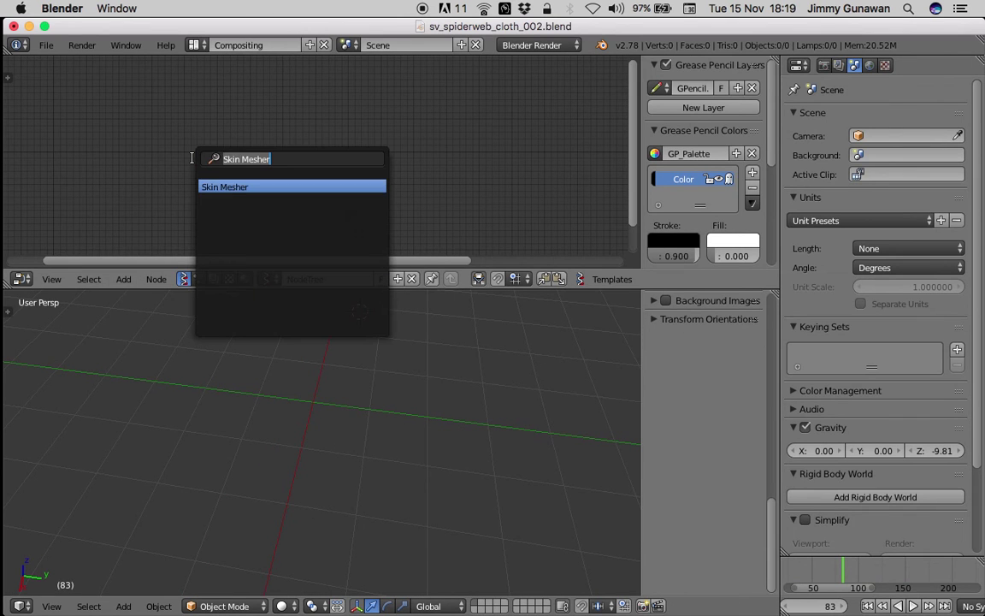
{"action": "type", "text": "ilna"}
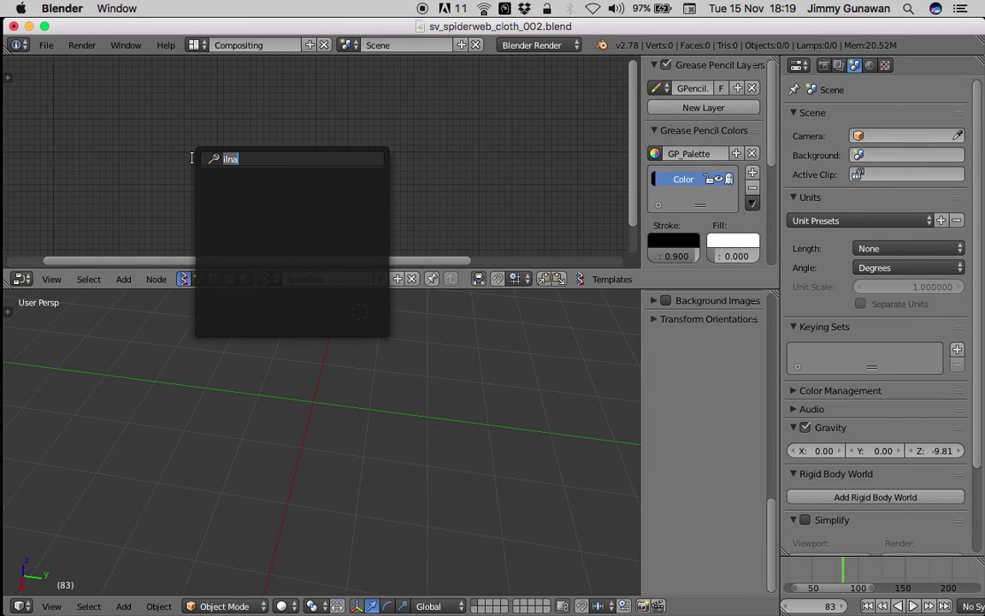
{"action": "type", "text": "line"}
{"action": "key", "text": "Return"}
{"action": "left_click", "coordinate": [193, 160]}
{"action": "scroll", "coordinate": [193, 161], "scroll_direction": "up", "scroll_amount": 3}
{"action": "middle_click_drag", "start_coordinate": [192, 143], "coordinate": [253, 102]}
Add a Viewer Draw node beside the Line node
{"action": "key", "text": "shift+a"}
{"action": "left_click", "coordinate": [307, 125]}
{"action": "type", "text": "view"}
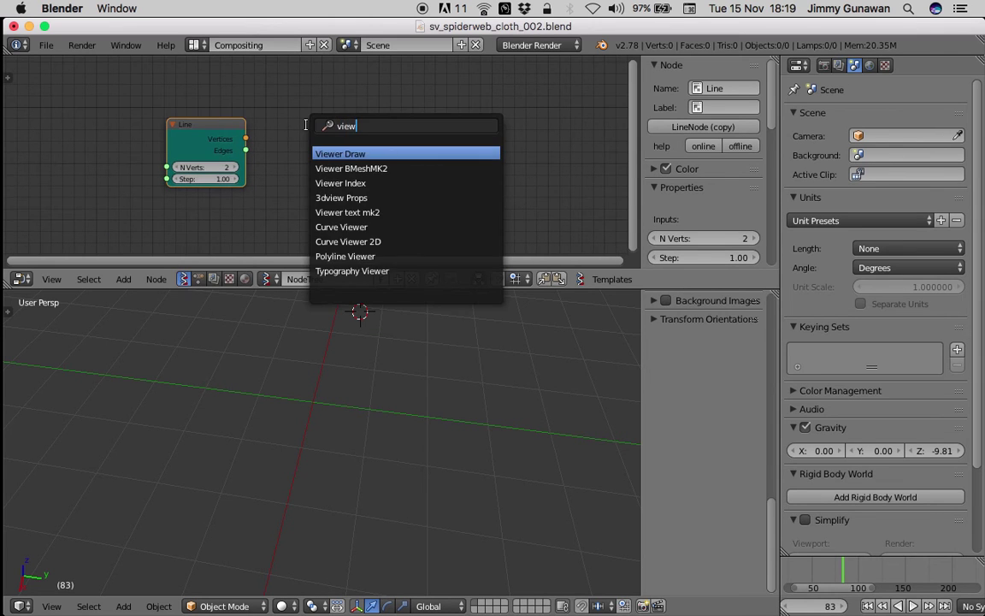
{"action": "key", "text": "Return"}
{"action": "left_click", "coordinate": [378, 105]}
Connect the Line node's vertices and edges to Viewer Draw and set N Verts to 50
{"action": "left_click_drag", "start_coordinate": [245, 138], "coordinate": [375, 192]}
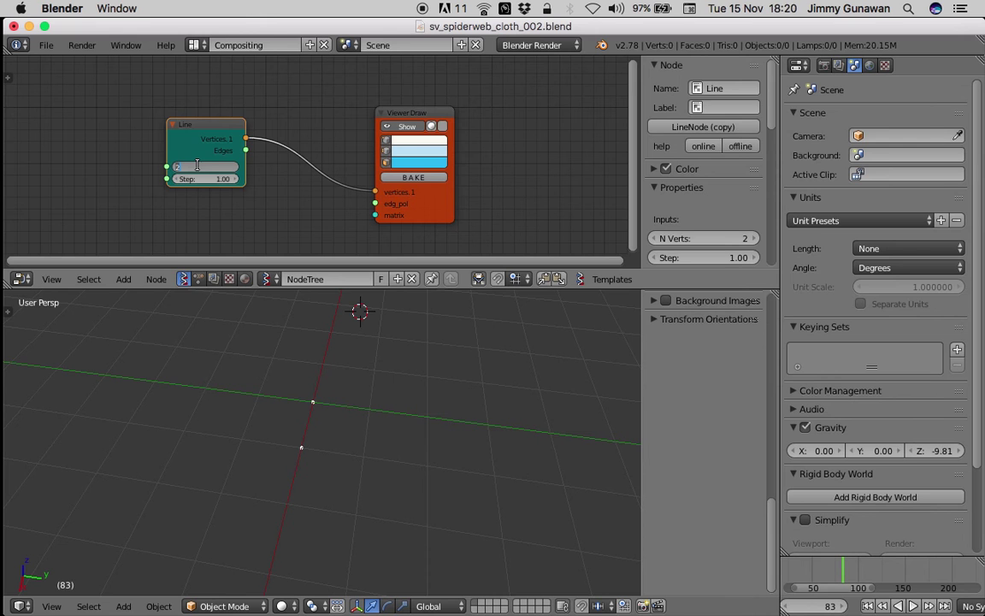
{"action": "scroll", "coordinate": [429, 465], "scroll_direction": "down", "scroll_amount": 4}
{"action": "middle_click_drag", "start_coordinate": [428, 465], "coordinate": [288, 417]}
{"action": "left_click_drag", "start_coordinate": [246, 152], "coordinate": [381, 204]}
{"action": "scroll", "coordinate": [448, 396], "scroll_direction": "down", "scroll_amount": 4}
{"action": "middle_click_drag", "start_coordinate": [448, 396], "coordinate": [336, 419]}
{"action": "scroll", "coordinate": [548, 368], "scroll_direction": "down", "scroll_amount": 1}
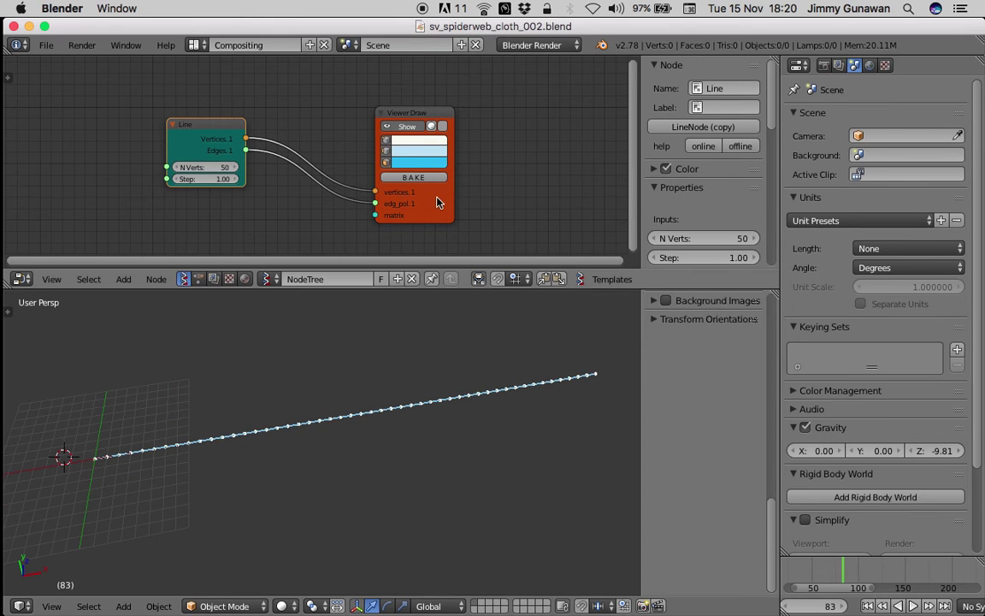
Rearrange the Line and Viewer Draw nodes more compactly and bake the drawn line into a mesh object
{"action": "left_click_drag", "start_coordinate": [436, 202], "coordinate": [361, 170]}
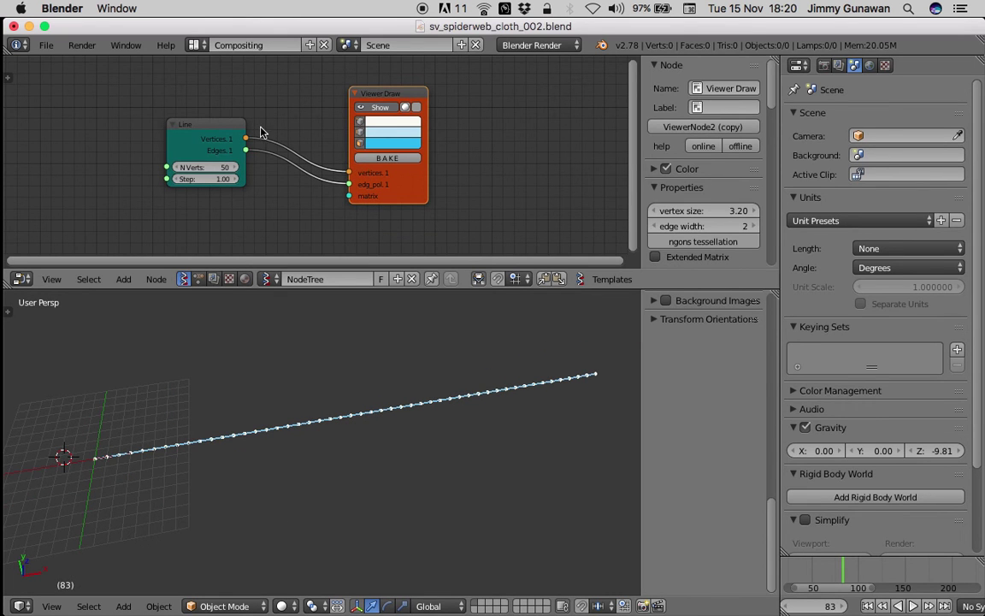
{"action": "middle_click_drag", "start_coordinate": [283, 404], "coordinate": [272, 390]}
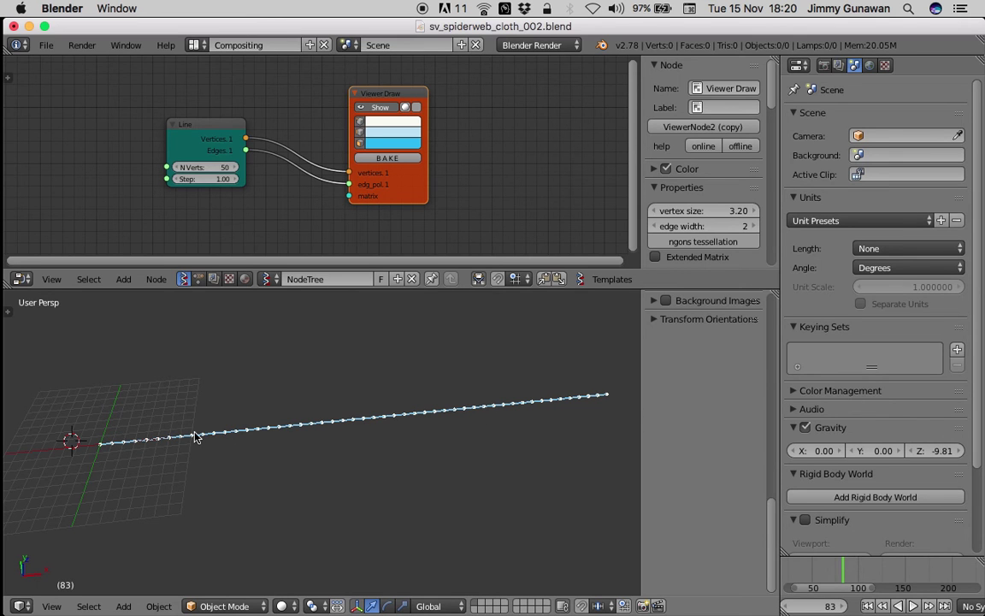
{"action": "left_click_drag", "start_coordinate": [383, 199], "coordinate": [309, 198]}
{"action": "left_click_drag", "start_coordinate": [199, 131], "coordinate": [132, 103]}
{"action": "left_click_drag", "start_coordinate": [287, 96], "coordinate": [233, 94]}
{"action": "left_click", "coordinate": [267, 162]}
Select the baked line mesh, move it aside from the drawn line, and save the file
{"action": "key", "text": "g"}
{"action": "right_click", "coordinate": [372, 446]}
{"action": "middle_click_drag", "start_coordinate": [261, 459], "coordinate": [351, 505]}
{"action": "middle_click_drag", "start_coordinate": [219, 588], "coordinate": [213, 504], "text": "shift"}
{"action": "left_click_drag", "start_coordinate": [130, 528], "coordinate": [171, 558]}
{"action": "middle_click_drag", "start_coordinate": [419, 462], "coordinate": [330, 457]}
{"action": "middle_click_drag", "start_coordinate": [372, 427], "coordinate": [341, 450], "text": "shift"}
{"action": "key", "text": "ctrl+s"}
{"action": "left_click", "coordinate": [342, 451]}
Search for the Vertex group weights node and add it beyond the Viewer Draw node
{"action": "middle_click_drag", "start_coordinate": [414, 130], "coordinate": [376, 140]}
{"action": "key", "text": "shift+a"}
{"action": "left_click", "coordinate": [376, 138]}
{"action": "type", "text": "ver"}
{"action": "key", "text": "Down"}
{"action": "key", "text": "Down"}
{"action": "key", "text": "Down"}
{"action": "key", "text": "Down"}
{"action": "key", "text": "Down"}
{"action": "key", "text": "Up"}
{"action": "key", "text": "Up"}
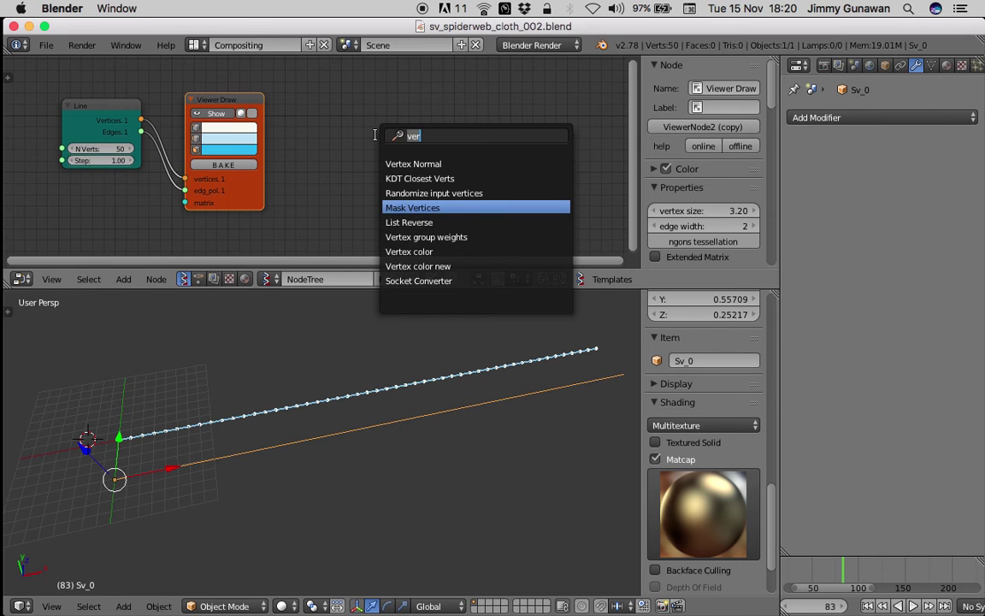
{"action": "type", "text": "group"}
{"action": "key", "text": "Return"}
{"action": "left_click", "coordinate": [376, 139]}
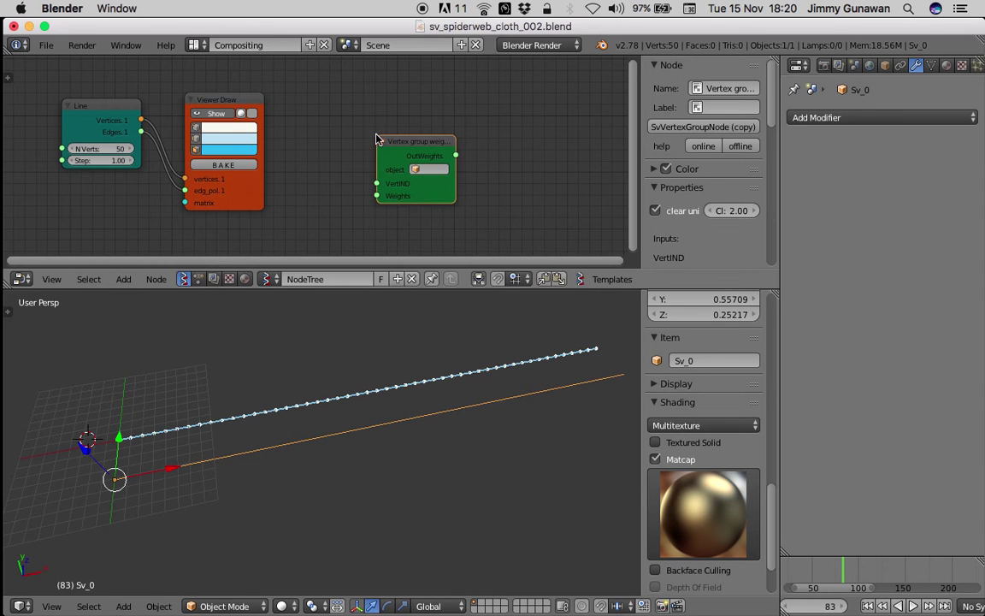
Assign object Sv_0 and vertex group Sv_VGroup in the Vertex group weights node, and widen the node
{"action": "left_click", "coordinate": [422, 173]}
{"action": "left_click", "coordinate": [434, 186]}
{"action": "middle_click_drag", "start_coordinate": [276, 473], "coordinate": [273, 434]}
{"action": "middle_click_drag", "start_coordinate": [519, 452], "coordinate": [428, 435]}
{"action": "scroll", "coordinate": [429, 435], "scroll_direction": "down", "scroll_amount": 1}
{"action": "left_click", "coordinate": [404, 184]}
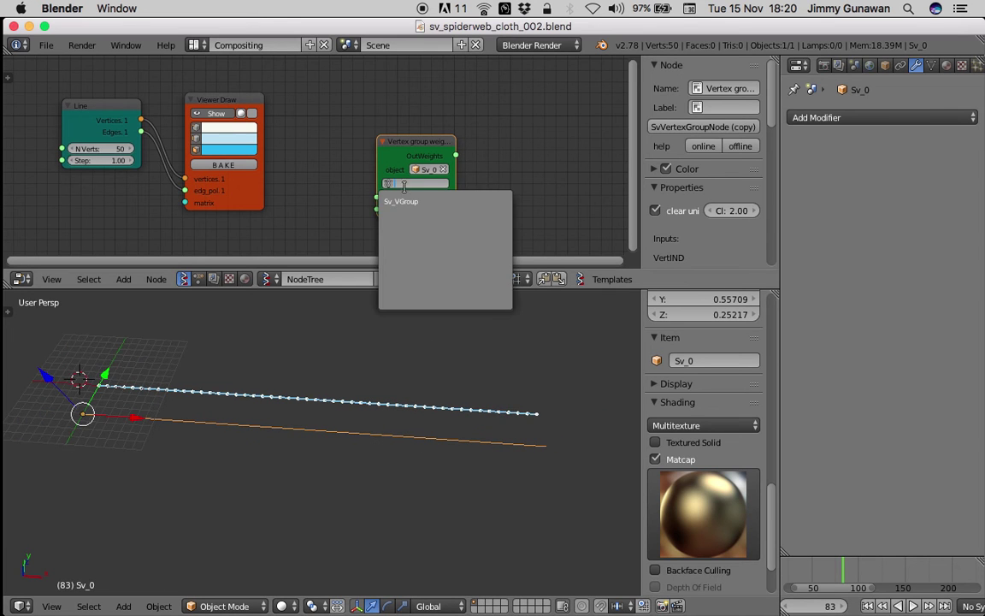
{"action": "left_click", "coordinate": [407, 202]}
{"action": "left_click_drag", "start_coordinate": [454, 199], "coordinate": [498, 203]}
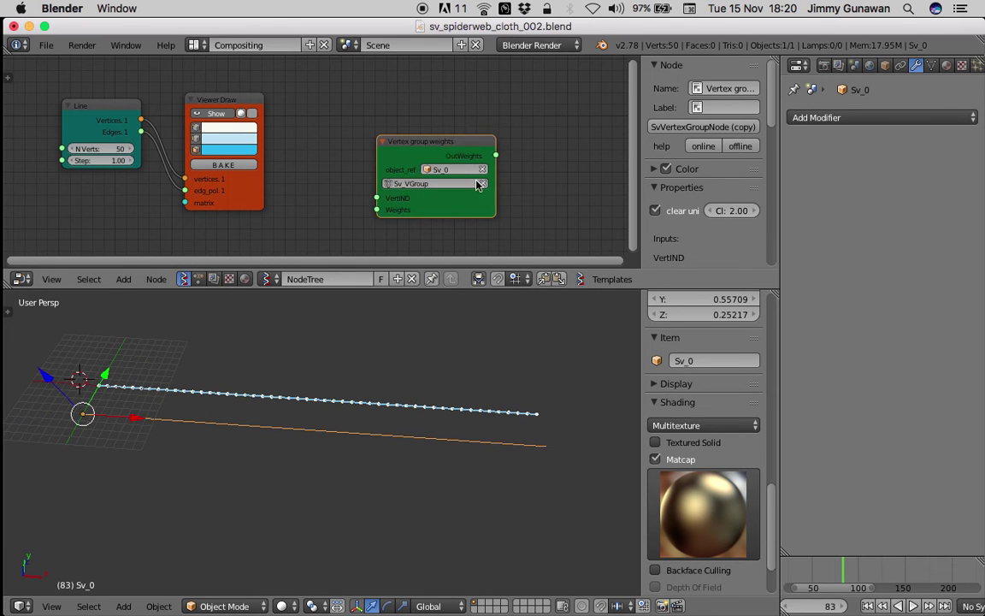
Add a Float node and connect its output to the Weights input of the Vertex group weights node
{"action": "left_click_drag", "start_coordinate": [410, 144], "coordinate": [538, 145]}
{"action": "middle_click_drag", "start_coordinate": [393, 144], "coordinate": [366, 144]}
{"action": "key", "text": "shift+a"}
{"action": "left_click", "coordinate": [351, 141]}
{"action": "type", "text": "flo"}
{"action": "key", "text": "Down"}
{"action": "key", "text": "Return"}
{"action": "left_click", "coordinate": [327, 192]}
{"action": "left_click_drag", "start_coordinate": [405, 211], "coordinate": [482, 210]}
{"action": "left_click_drag", "start_coordinate": [381, 199], "coordinate": [428, 208]}
Move the Float node lower to make room for another node feeding Vertex group weights
{"action": "middle_click_drag", "start_coordinate": [410, 189], "coordinate": [277, 136]}
{"action": "scroll", "coordinate": [377, 171], "scroll_direction": "up", "scroll_amount": 3}
{"action": "key", "text": "shift+a"}
{"action": "left_click", "coordinate": [237, 137]}
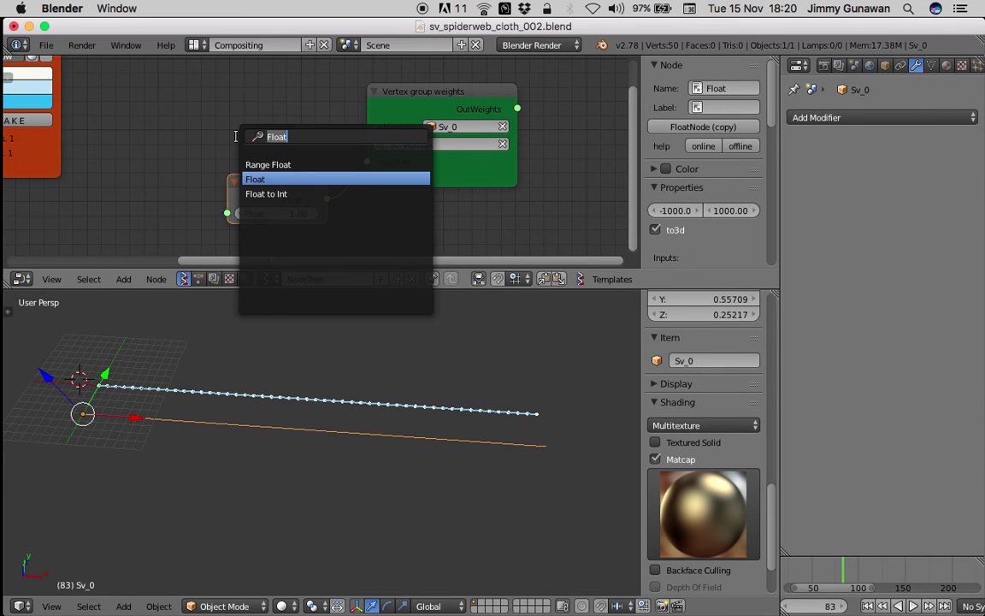
{"action": "key", "text": "Escape"}
{"action": "left_click_drag", "start_coordinate": [284, 190], "coordinate": [275, 214]}
Add a Formula node above the Float node and connect its Result to the VertIND input
{"action": "key", "text": "shift+a"}
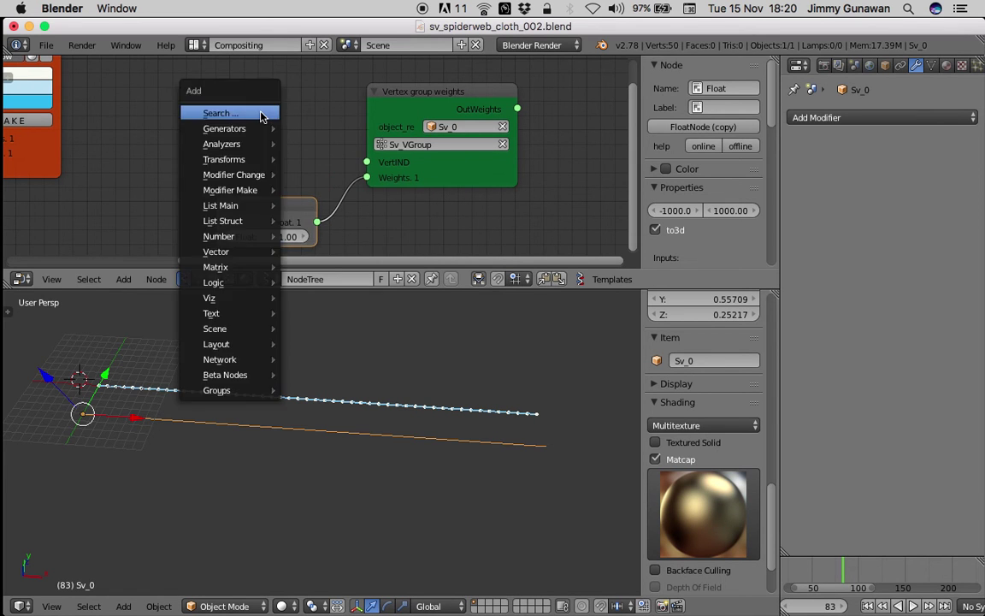
{"action": "left_click", "coordinate": [260, 113]}
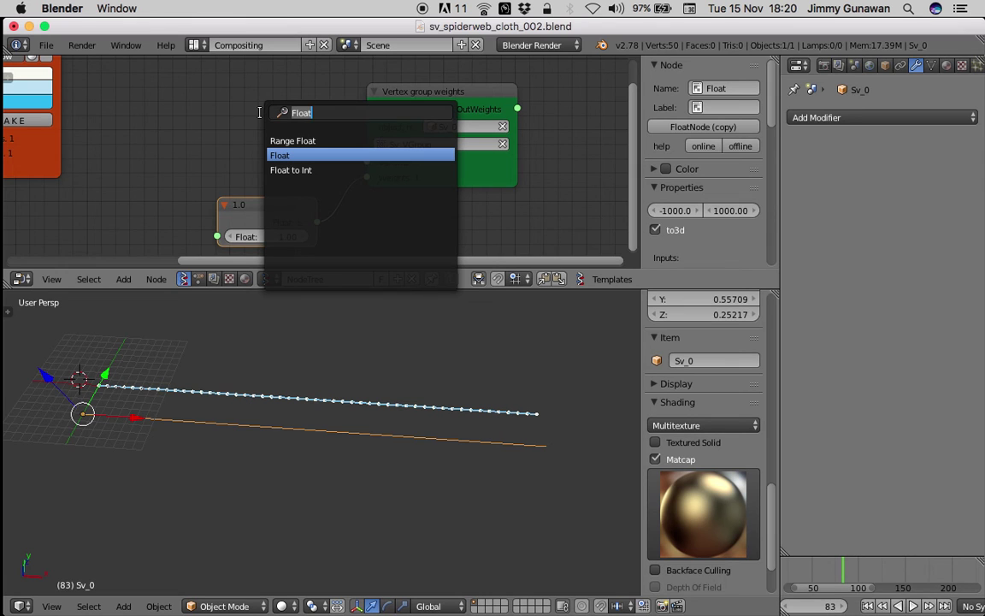
{"action": "type", "text": "for"}
{"action": "key", "text": "Down"}
{"action": "key", "text": "Return"}
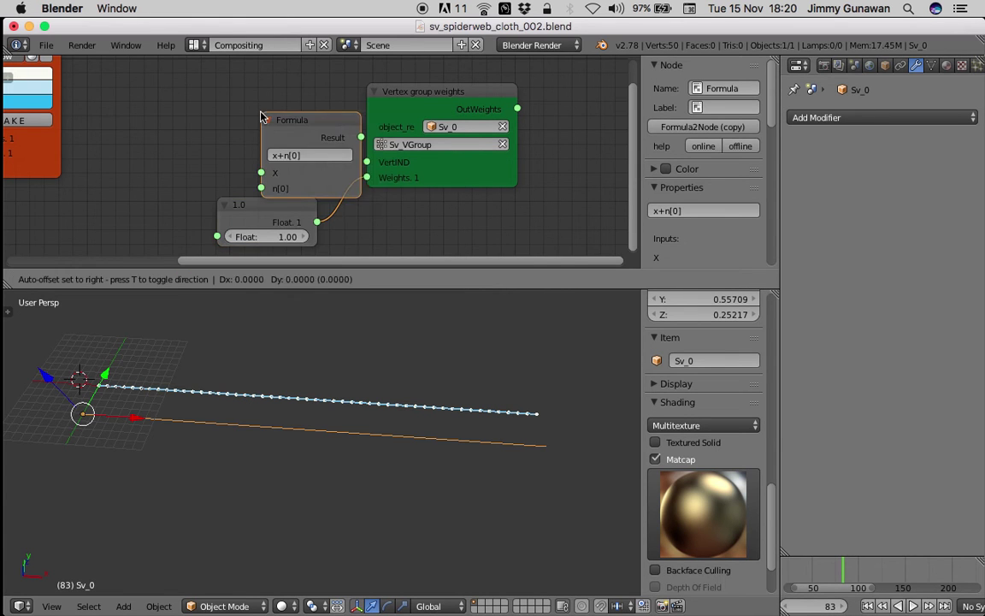
{"action": "left_click", "coordinate": [189, 95]}
{"action": "left_click_drag", "start_coordinate": [289, 116], "coordinate": [366, 160]}
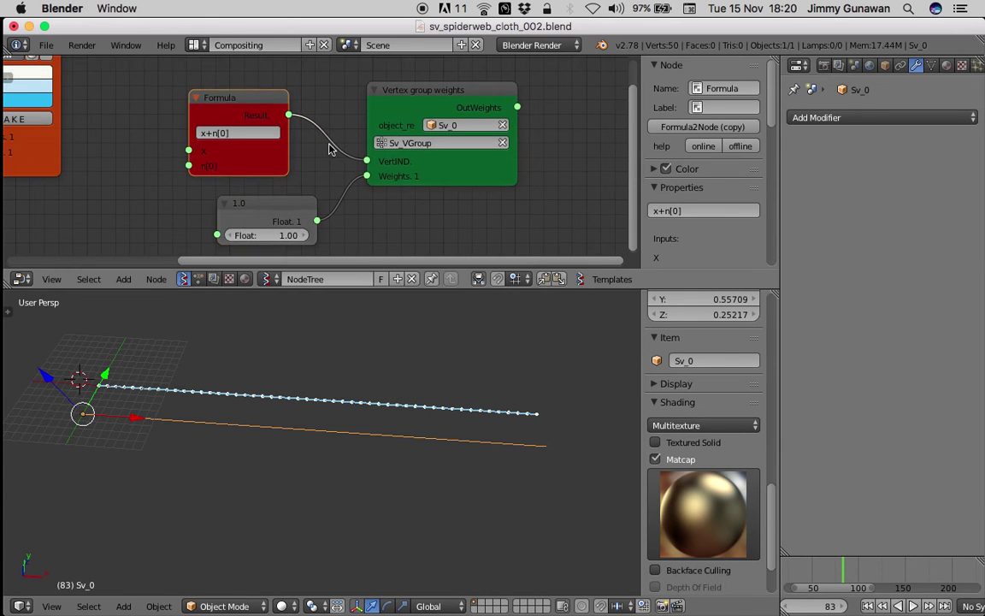
Set the Formula node's expression to [[0, 10, 20]] and return the timeline to the first frame
{"action": "scroll", "coordinate": [304, 134], "scroll_direction": "up", "scroll_amount": 1}
{"action": "left_click", "coordinate": [252, 132]}
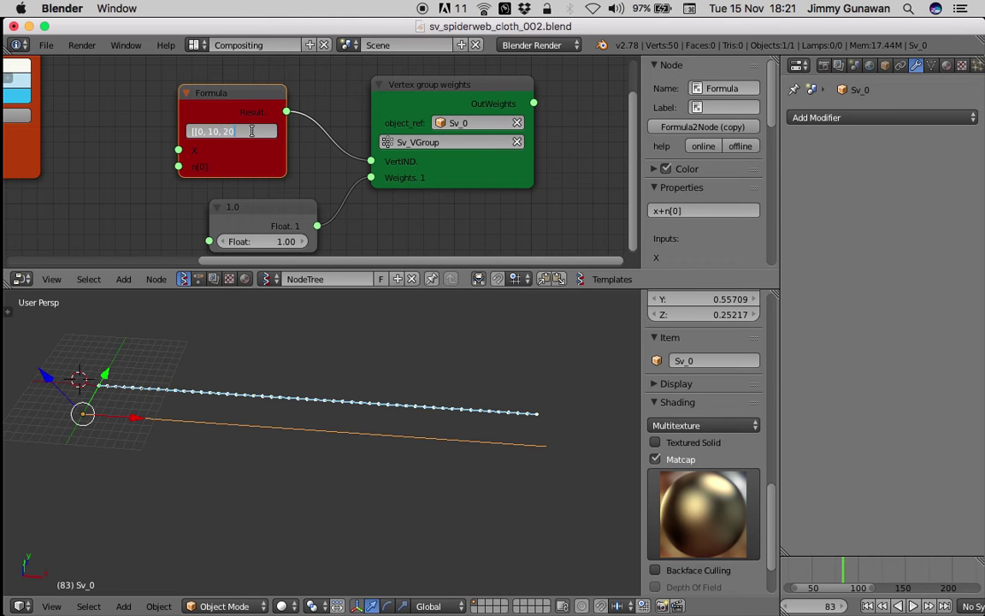
{"action": "key", "text": "Return"}
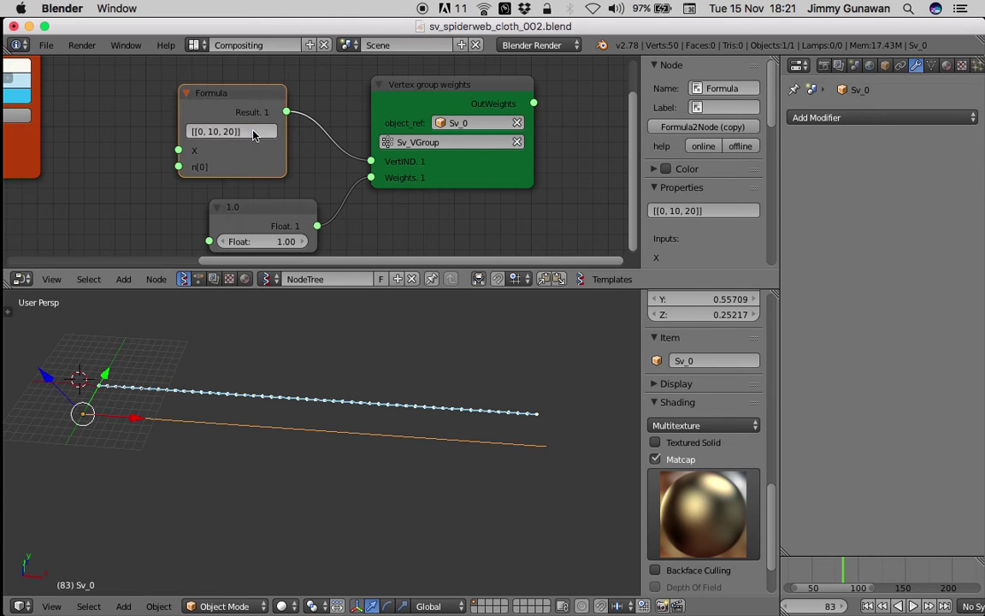
{"action": "scroll", "coordinate": [258, 134], "scroll_direction": "down", "scroll_amount": 2}
{"action": "left_click", "coordinate": [868, 605]}
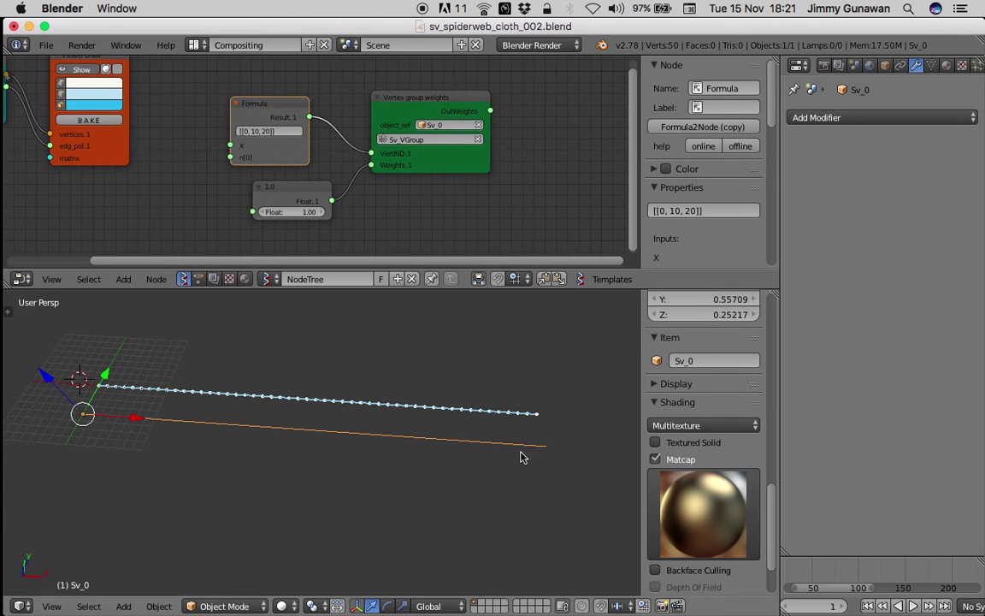
Enable Cloth physics on the baked line Sv_0 and turn on pinning with the Sv_VGroup vertex group
{"action": "scroll", "coordinate": [924, 75], "scroll_direction": "right", "scroll_amount": 1}
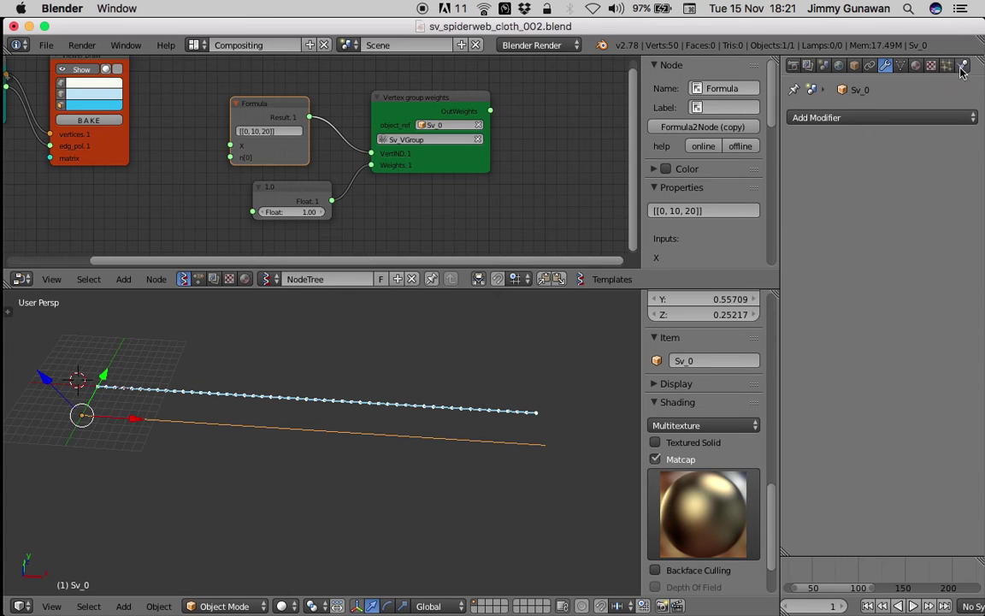
{"action": "left_click", "coordinate": [961, 68]}
{"action": "left_click", "coordinate": [823, 170]}
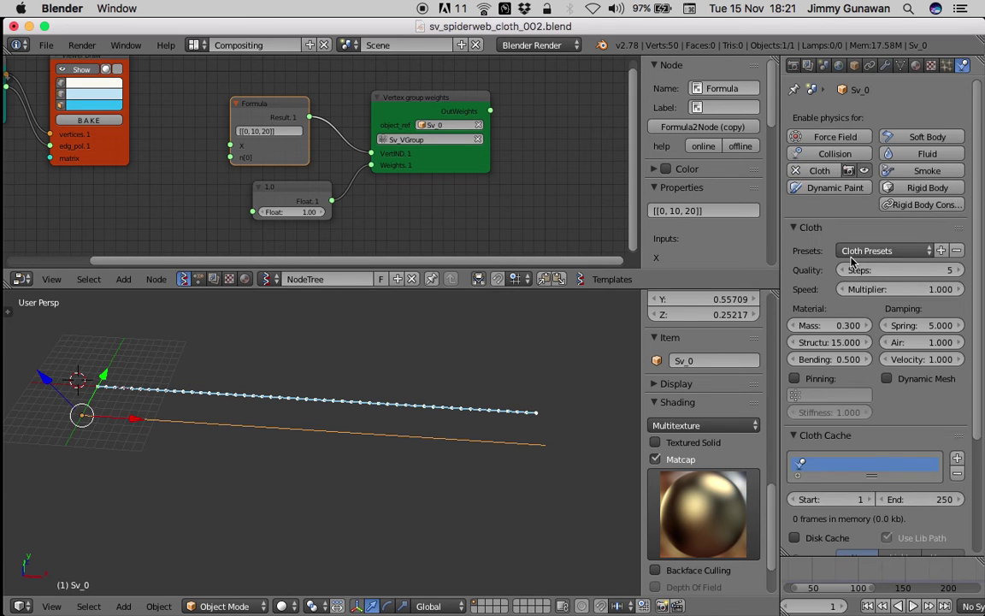
{"action": "scroll", "coordinate": [840, 363], "scroll_direction": "down", "scroll_amount": 5}
{"action": "left_click", "coordinate": [806, 231]}
{"action": "left_click", "coordinate": [825, 245]}
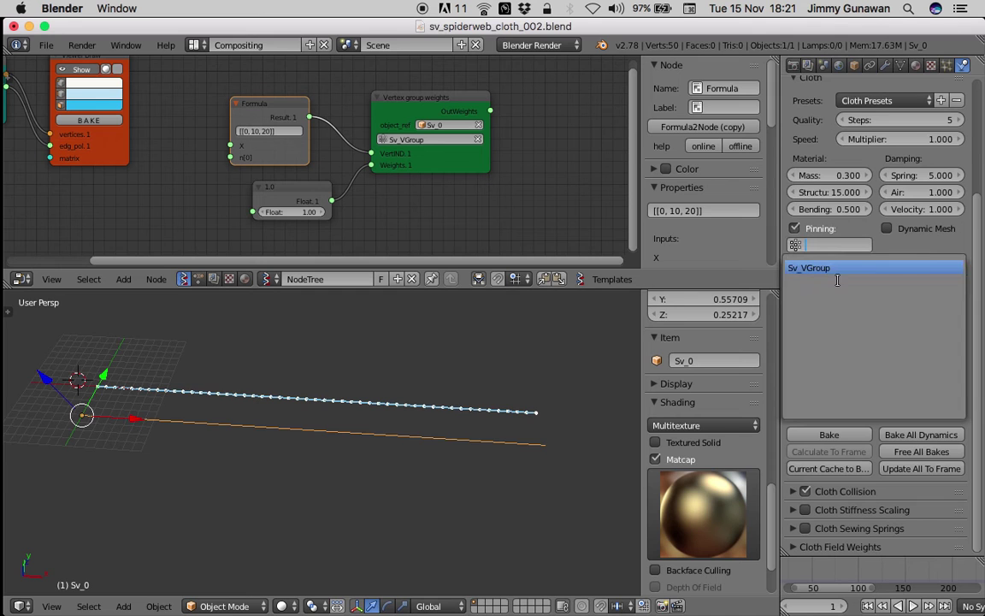
{"action": "left_click", "coordinate": [823, 265]}
Play the cloth simulation and watch the pinned line fall from a side-on view
{"action": "middle_click_drag", "start_coordinate": [428, 417], "coordinate": [516, 426]}
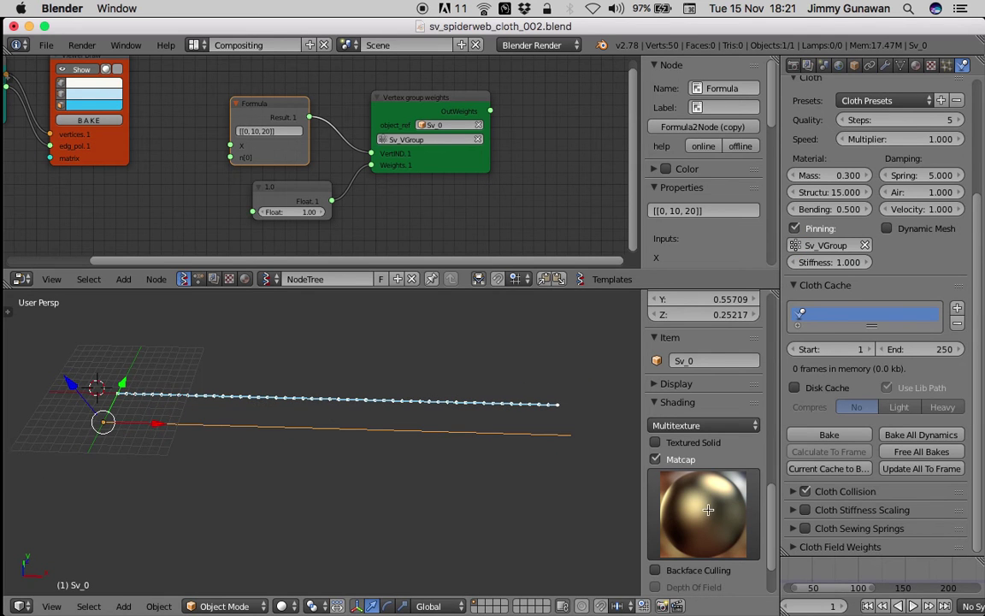
{"action": "left_click", "coordinate": [913, 605]}
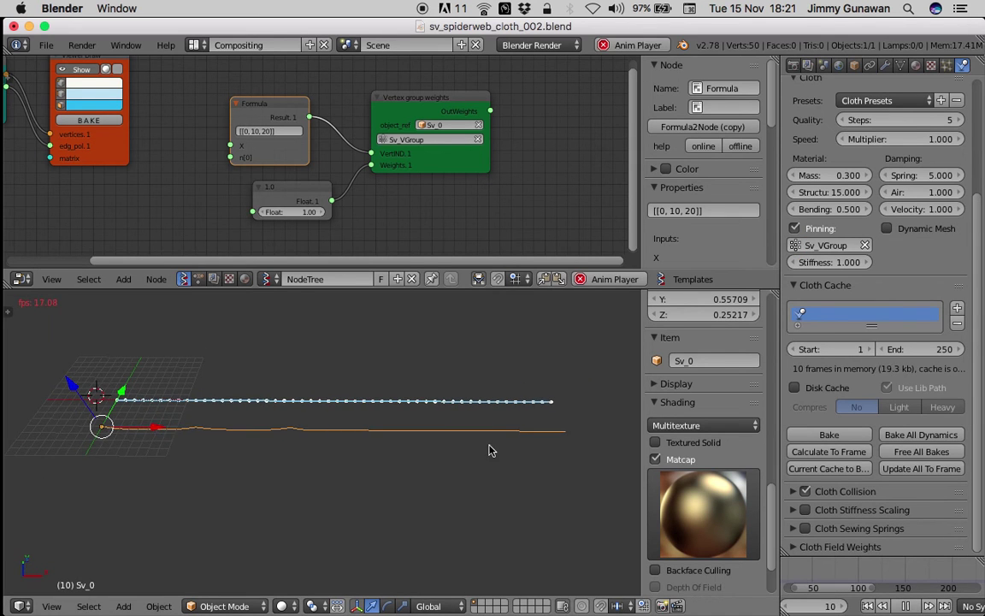
{"action": "middle_click_drag", "start_coordinate": [229, 454], "coordinate": [272, 387]}
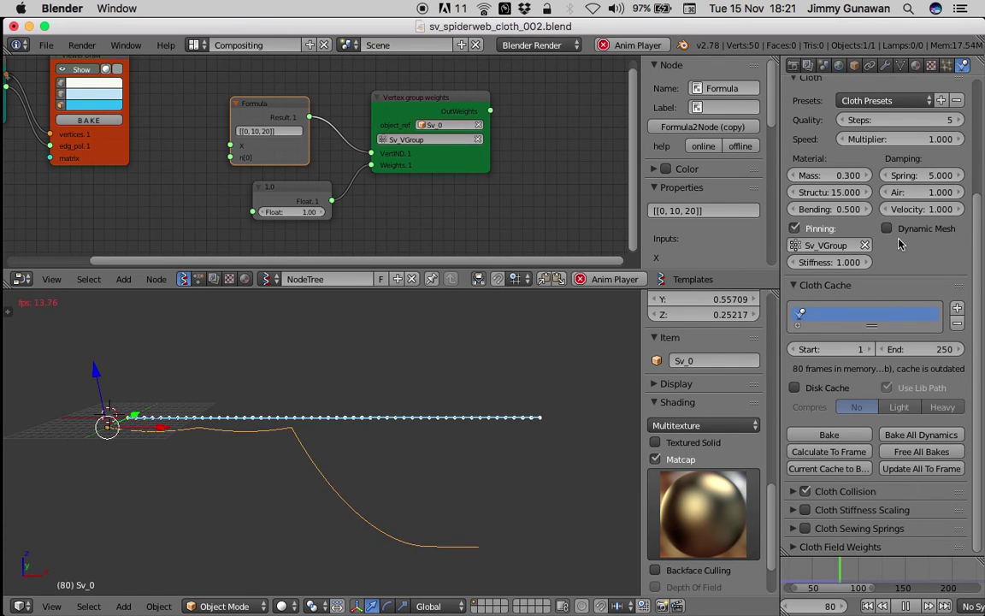
Set the cloth's structural stiffness to 5 and replay the simulation from the first frame
{"action": "left_click", "coordinate": [842, 195]}
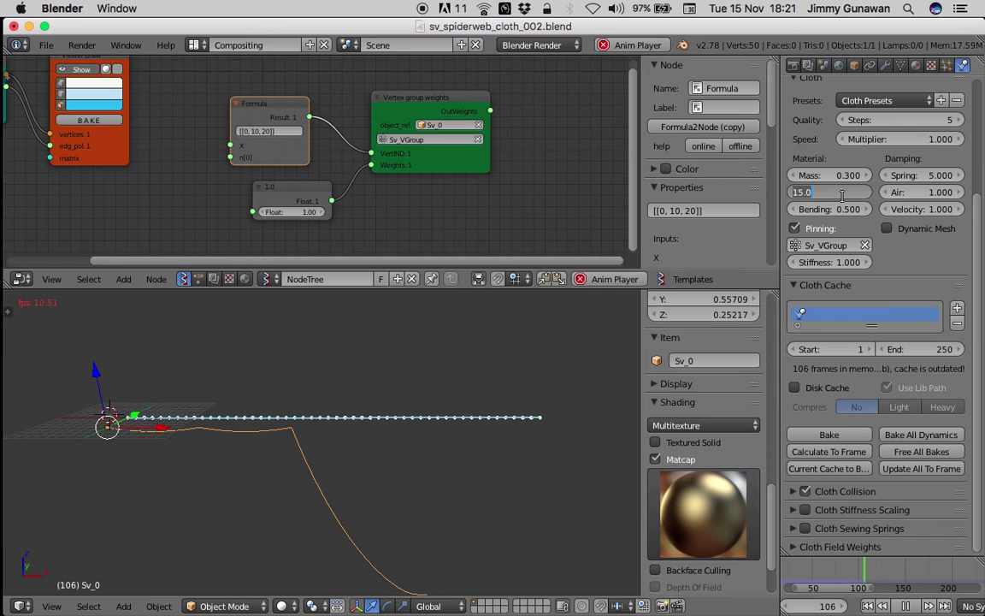
{"action": "type", "text": "5"}
{"action": "key", "text": "Return"}
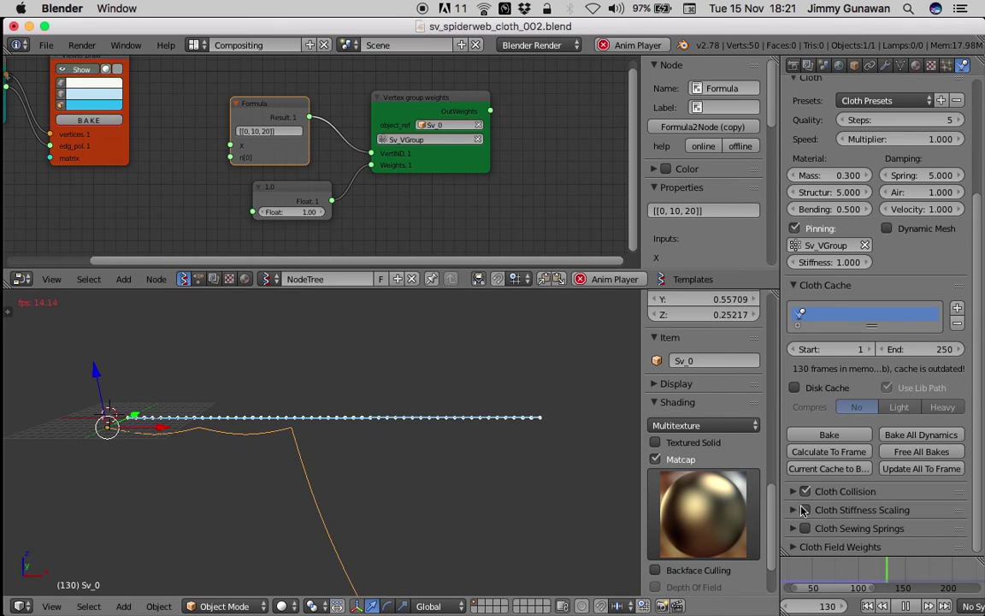
{"action": "left_click", "coordinate": [866, 606]}
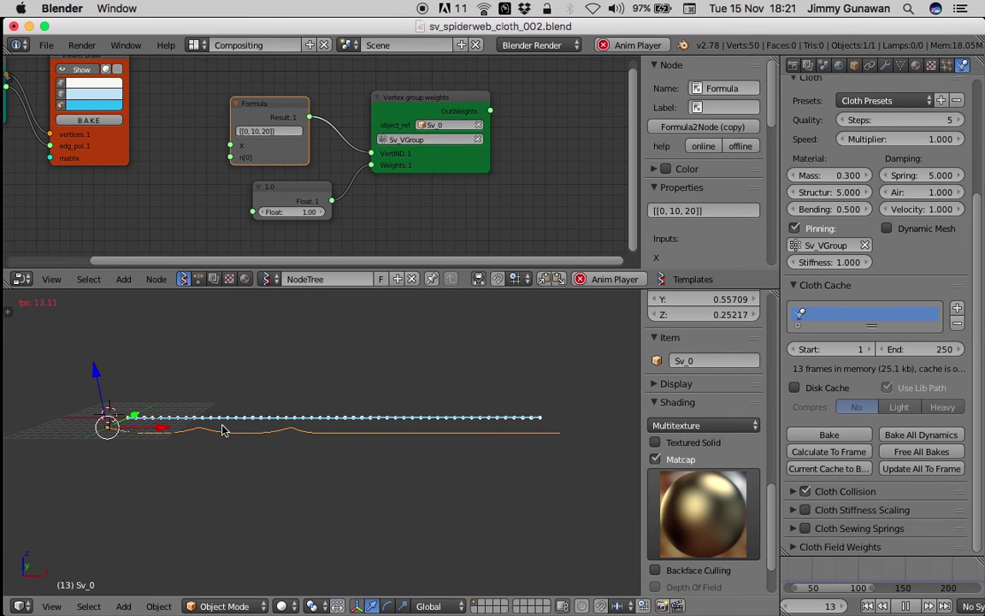
{"action": "middle_click_drag", "start_coordinate": [195, 430], "coordinate": [192, 421]}
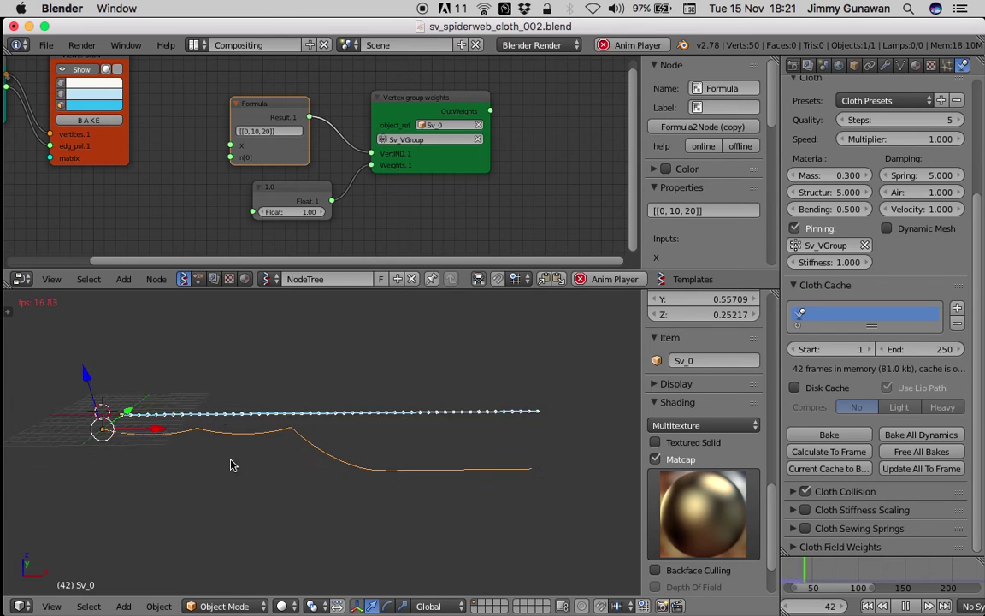
Change the Formula node's expression to [[0, 15, 30, 60]] to spread out the pinned vertices
{"action": "scroll", "coordinate": [261, 135], "scroll_direction": "up", "scroll_amount": 1}
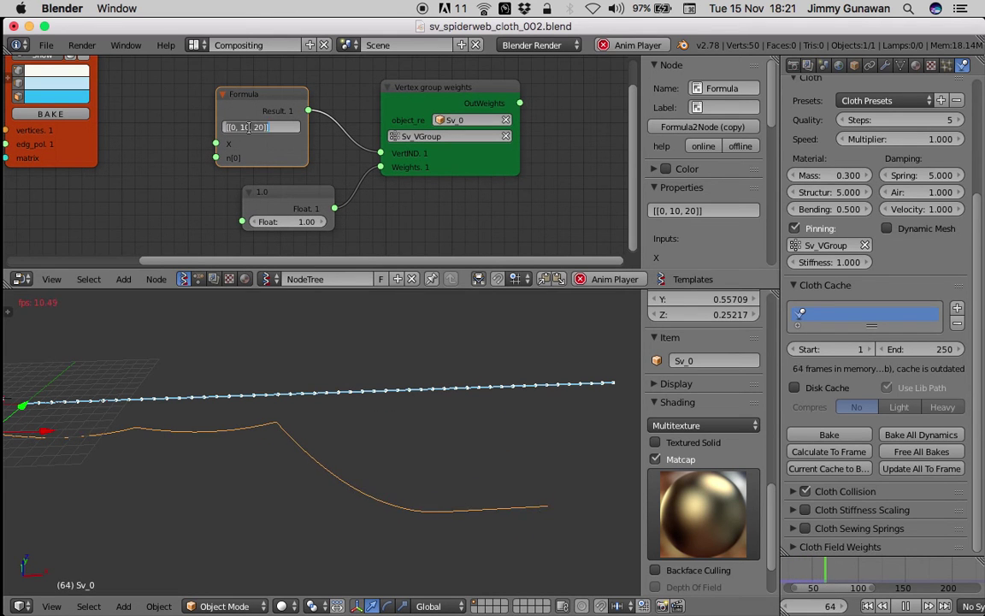
{"action": "key", "text": "BackSpace"}
{"action": "type", "text": "5"}
{"action": "key", "text": "Right"}
{"action": "key", "text": "Right"}
{"action": "key", "text": "Right"}
{"action": "key", "text": "BackSpace"}
{"action": "type", "text": "3"}
{"action": "key", "text": "Right"}
{"action": "type", "text": ", 60"}
{"action": "key", "text": "Return"}
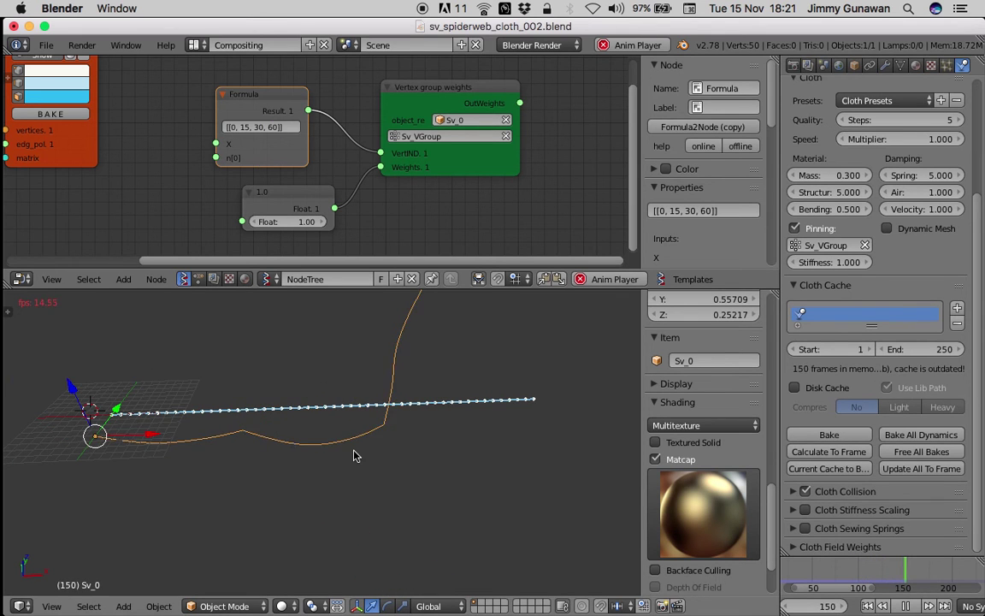
Replace the last index in the Formula node so the expression reads [[0, 15, 30, 40]]
{"action": "scroll", "coordinate": [229, 132], "scroll_direction": "up", "scroll_amount": 2}
{"action": "left_click", "coordinate": [266, 125]}
{"action": "left_click", "coordinate": [267, 125]}
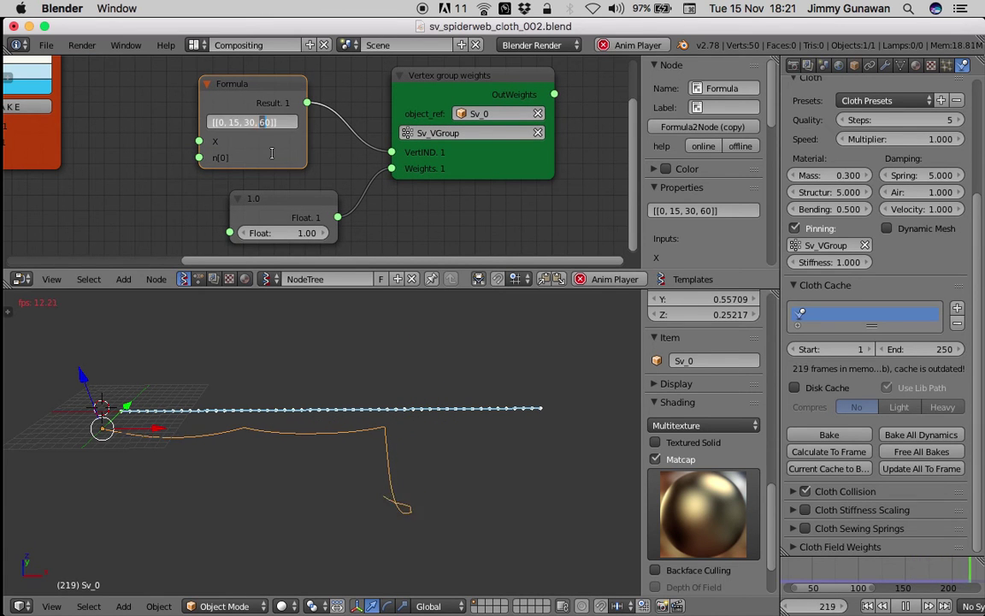
{"action": "type", "text": "40"}
{"action": "key", "text": "Return"}
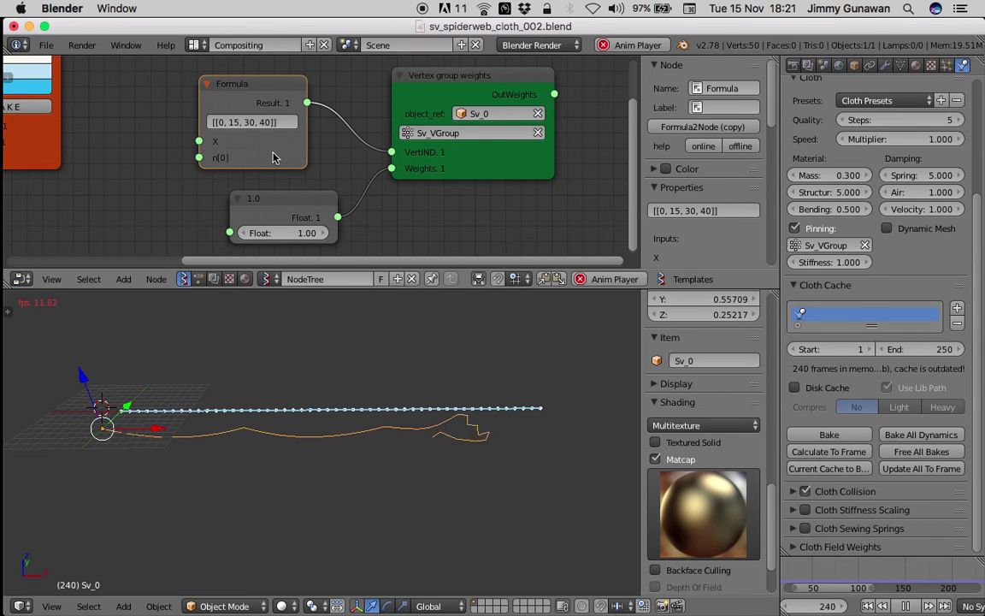
{"action": "left_click", "coordinate": [418, 437]}
{"action": "middle_click_drag", "start_coordinate": [419, 437], "coordinate": [391, 439]}
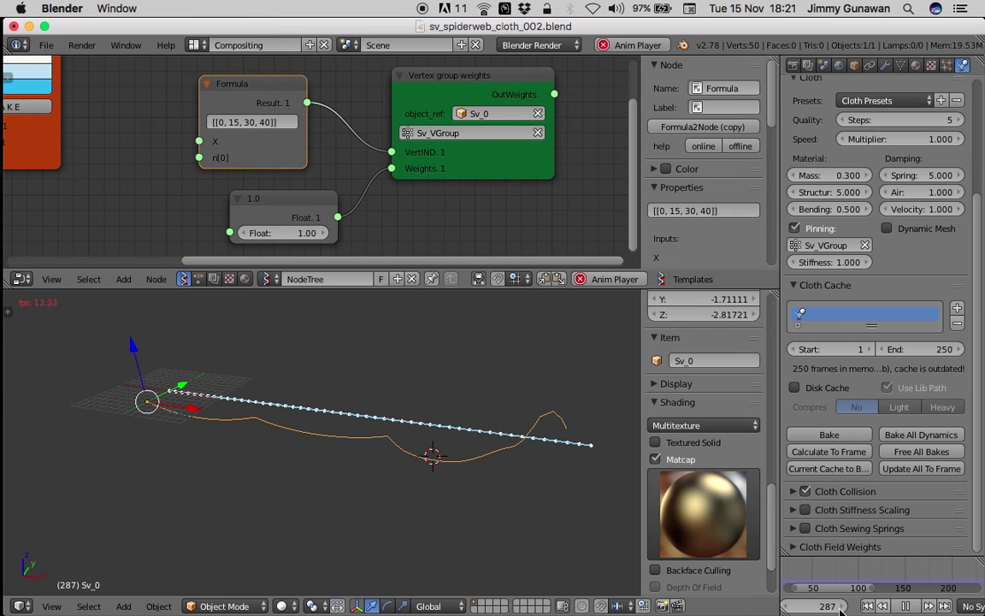
Stop the playback and set the cloth cache's end frame to 500
{"action": "left_click", "coordinate": [905, 605]}
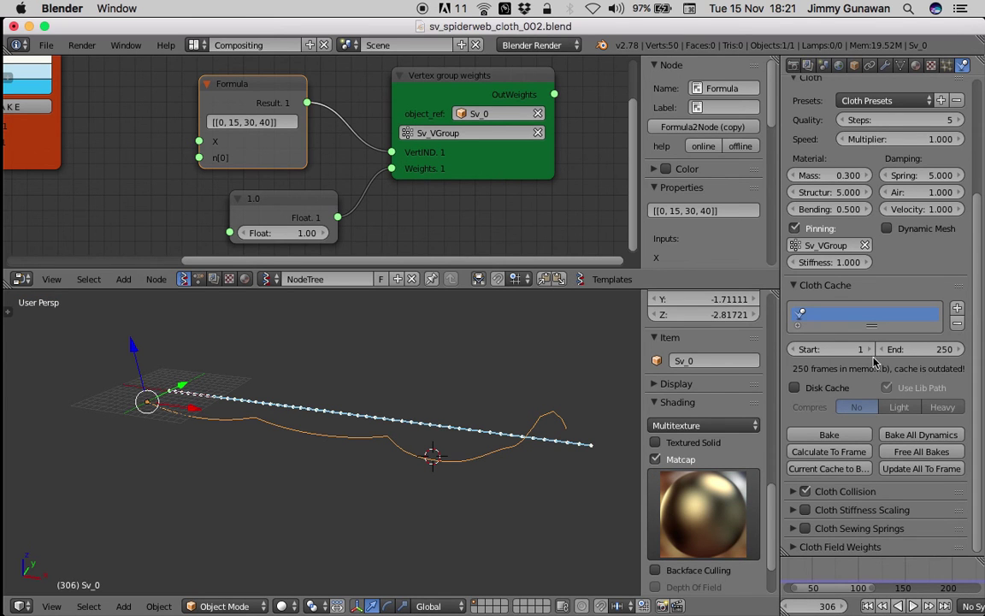
{"action": "left_click", "coordinate": [922, 349]}
{"action": "key", "text": "Return"}
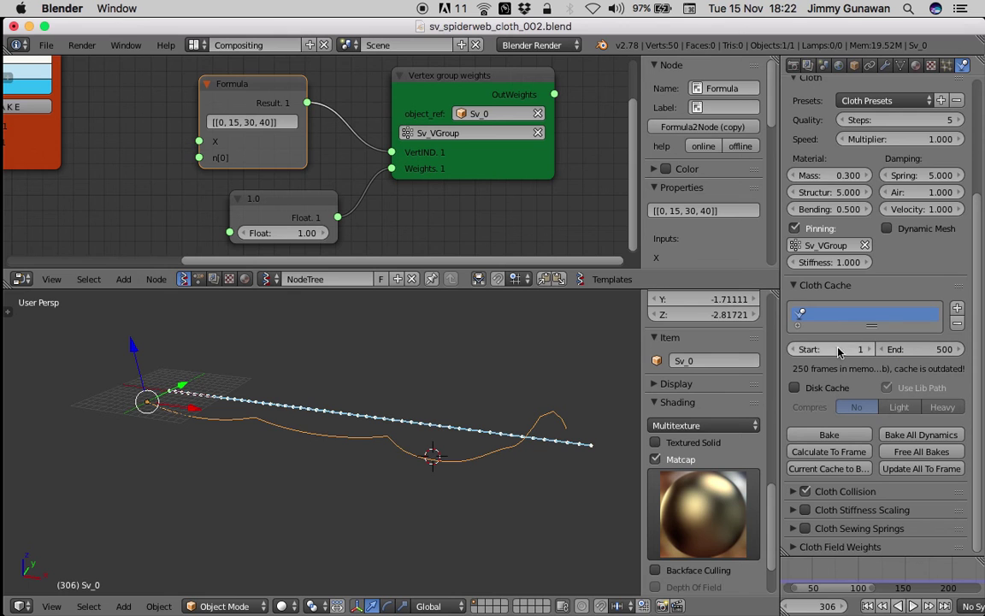
{"action": "middle_click_drag", "start_coordinate": [565, 385], "coordinate": [574, 387]}
Save the scene as a new incremented file named sv_spiderweb_cloth_003.blend
{"action": "left_click", "coordinate": [46, 45]}
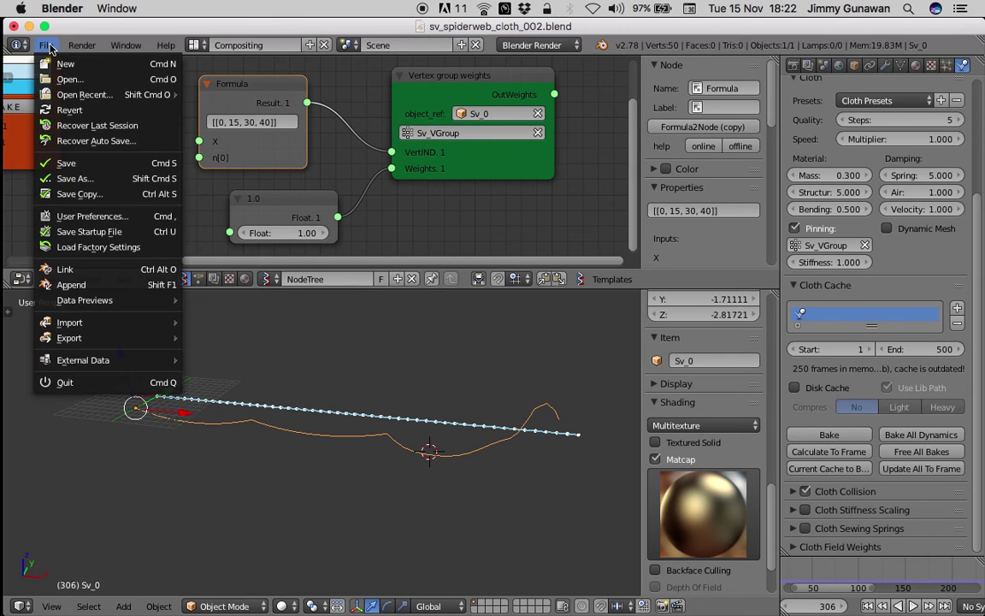
{"action": "left_click", "coordinate": [98, 177]}
{"action": "left_click", "coordinate": [873, 104]}
{"action": "left_click", "coordinate": [931, 87]}
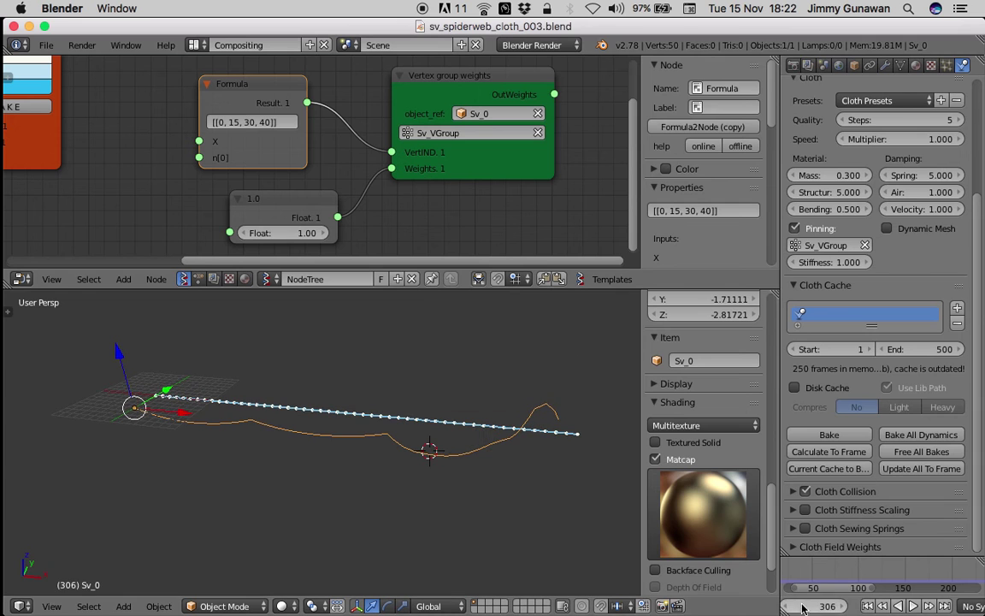
Replay the cloth simulation from the first frame and check how the line hangs between its pinned vertices
{"action": "key", "text": "shift+Left"}
{"action": "key", "text": "alt+a"}
{"action": "middle_click_drag", "start_coordinate": [312, 443], "coordinate": [330, 444]}
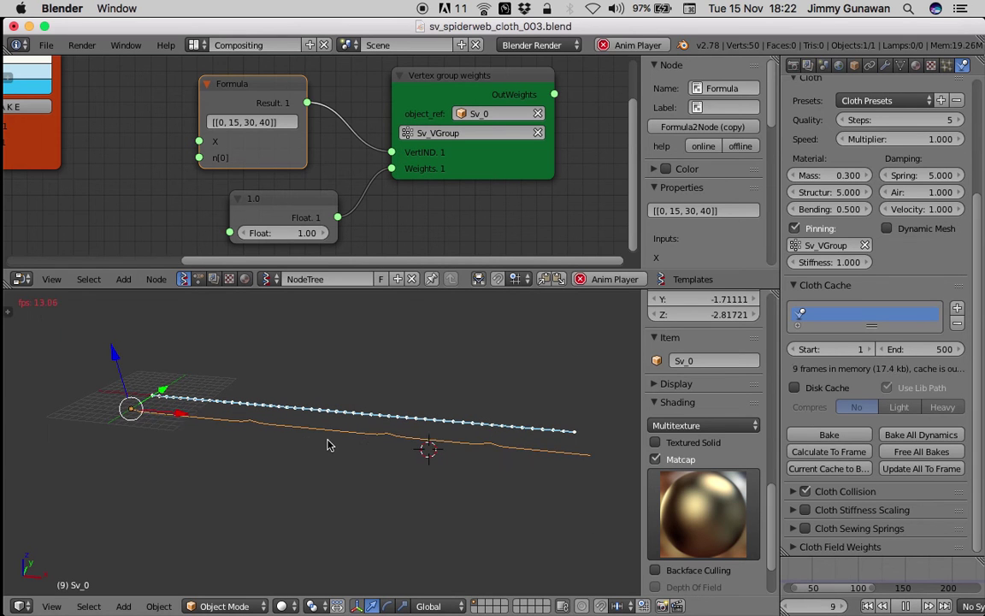
{"action": "mouse_move", "coordinate": [467, 450]}
{"action": "middle_mouse_down"}
{"action": "mouse_move", "coordinate": [384, 432]}
{"action": "mouse_move", "coordinate": [459, 437]}
{"action": "middle_mouse_up"}
{"action": "key", "text": "ctrl+s"}
{"action": "left_click", "coordinate": [426, 442]}
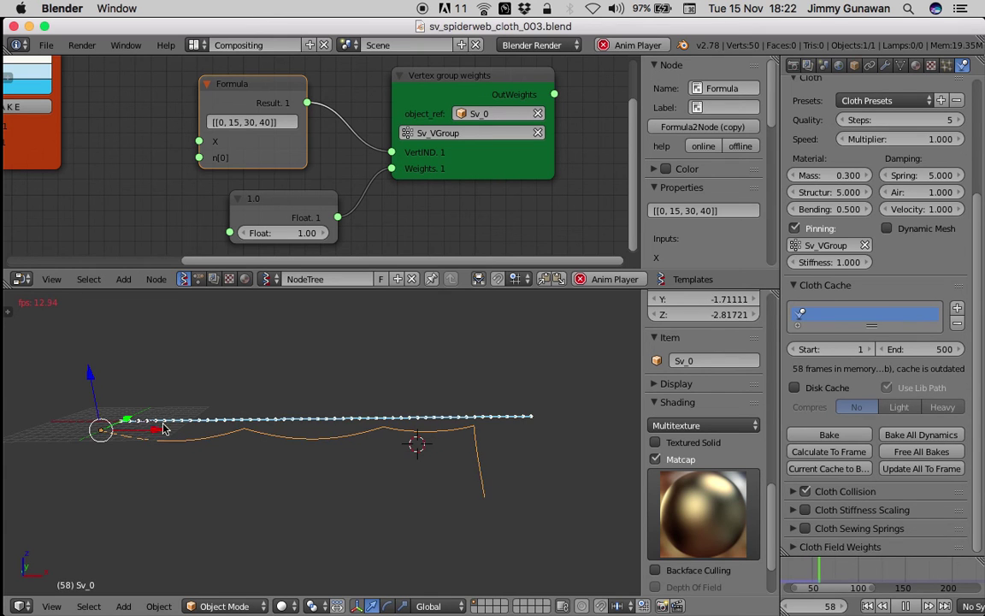
Sketch a scalloped Grease Pencil line above the simulated line to illustrate evenly spaced pin points
{"action": "middle_click_drag", "start_coordinate": [149, 383], "coordinate": [153, 375]}
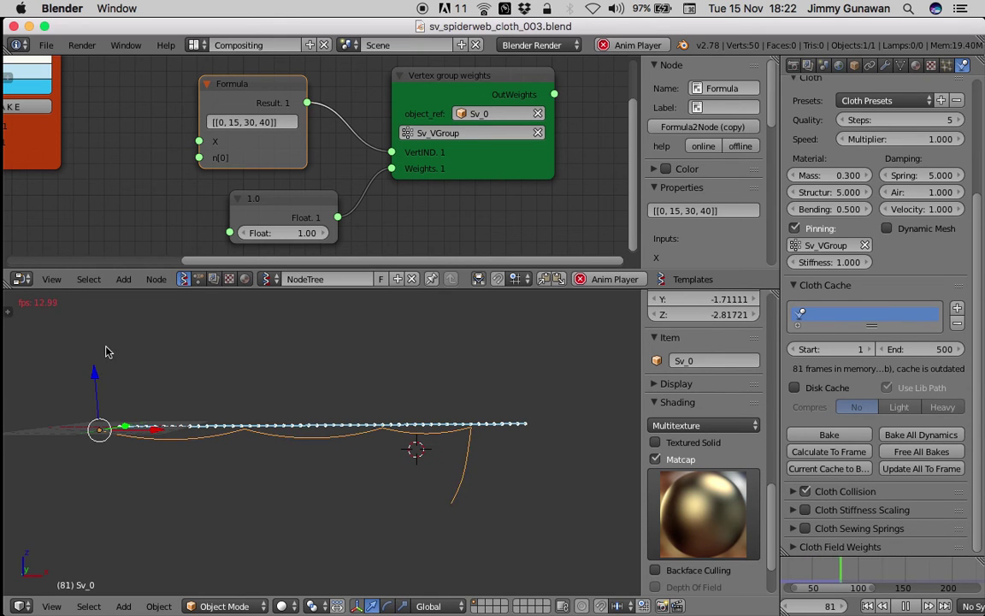
{"action": "key", "text": "d"}
{"action": "left_click_drag", "start_coordinate": [144, 354], "coordinate": [166, 336]}
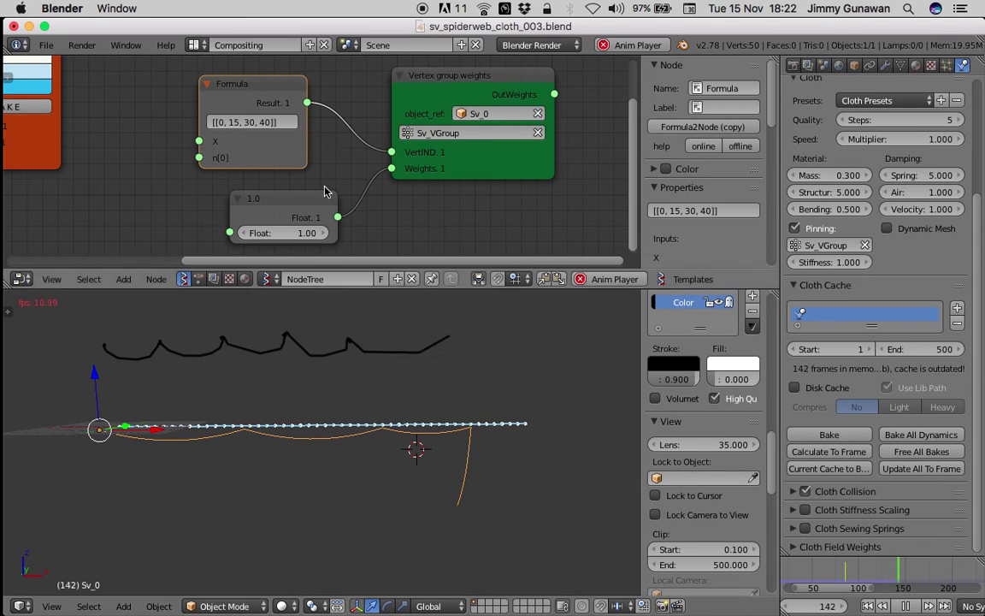
Delete the Formula node and add a Range Int node in its place, clear of the Float node
{"action": "middle_click_drag", "start_coordinate": [301, 165], "coordinate": [302, 183]}
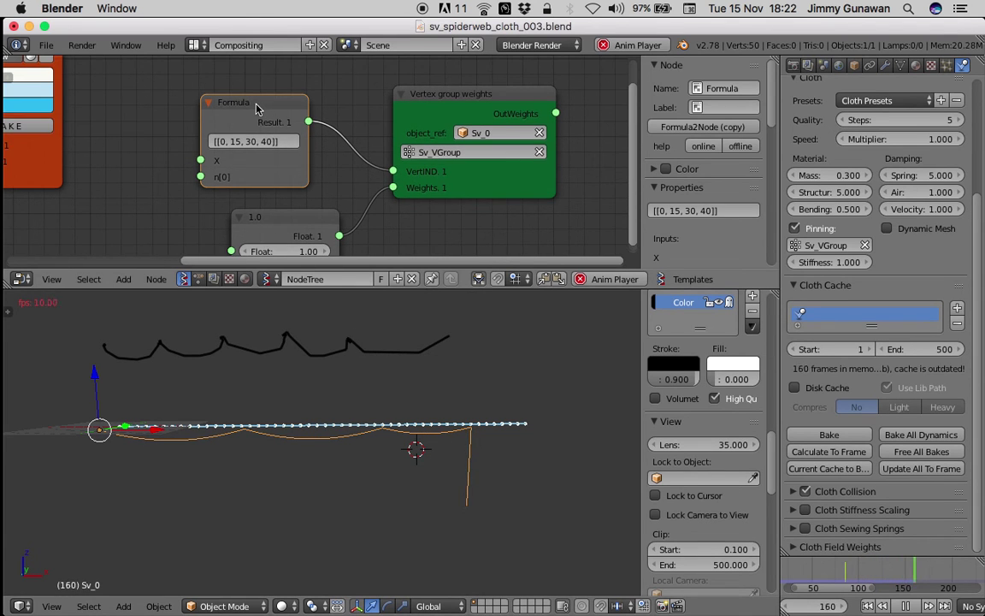
{"action": "key", "text": "x"}
{"action": "key", "text": "space"}
{"action": "type", "text": "int"}
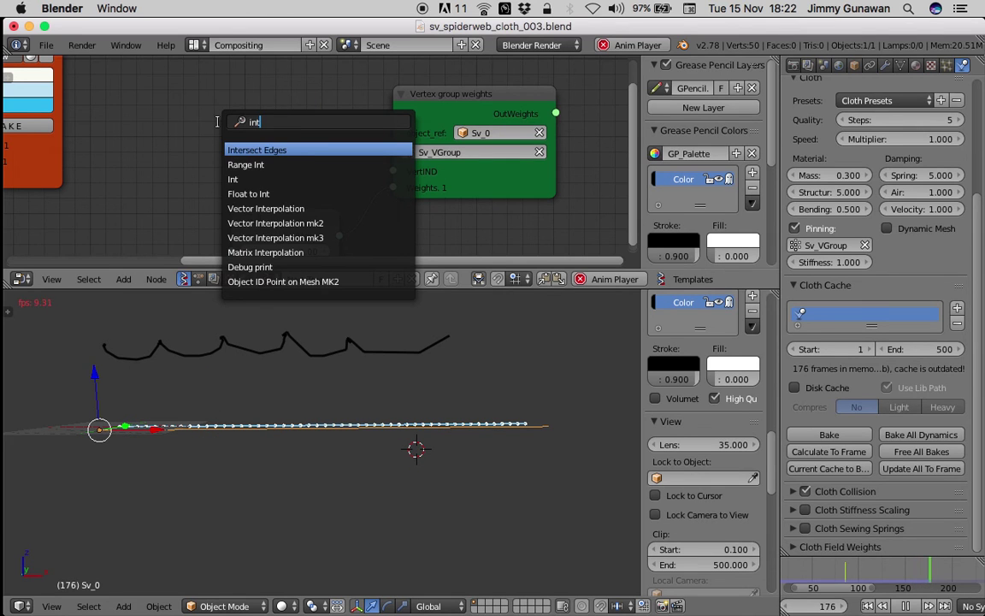
{"action": "type", "text": " r"}
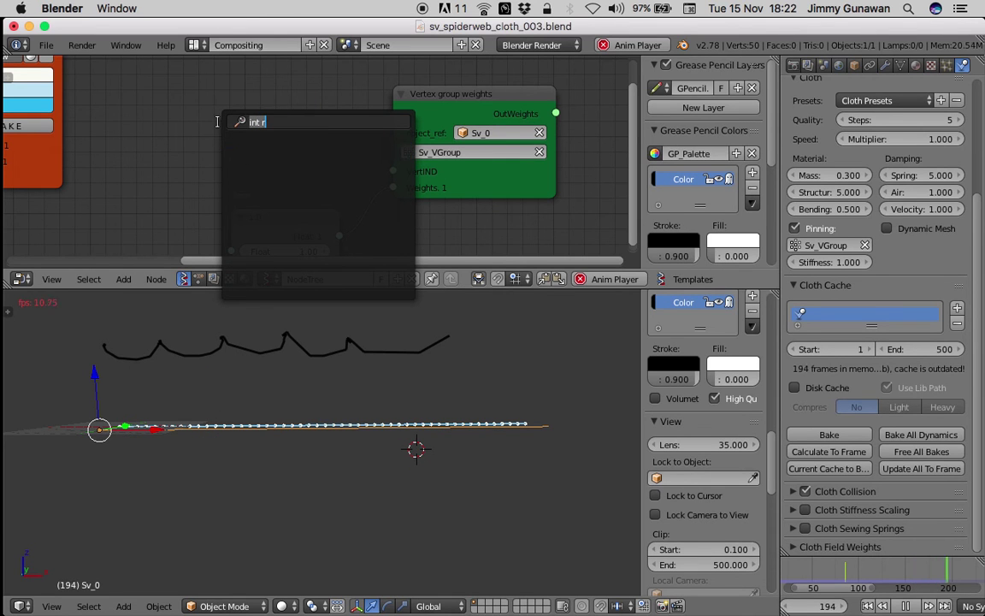
{"action": "type", "text": "range"}
{"action": "key", "text": "Return"}
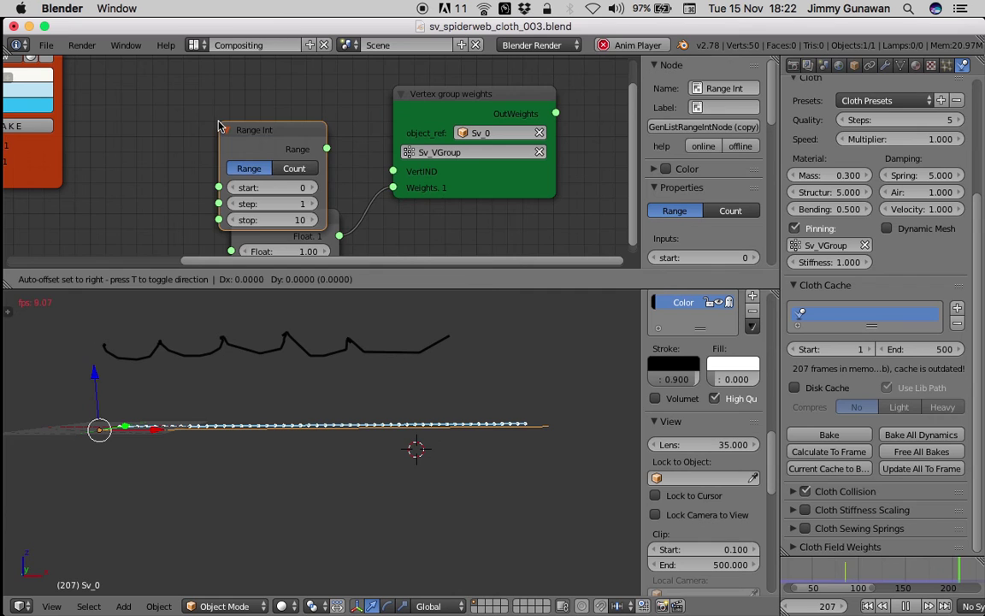
{"action": "left_click", "coordinate": [217, 138]}
{"action": "middle_click_drag", "start_coordinate": [216, 137], "coordinate": [211, 141]}
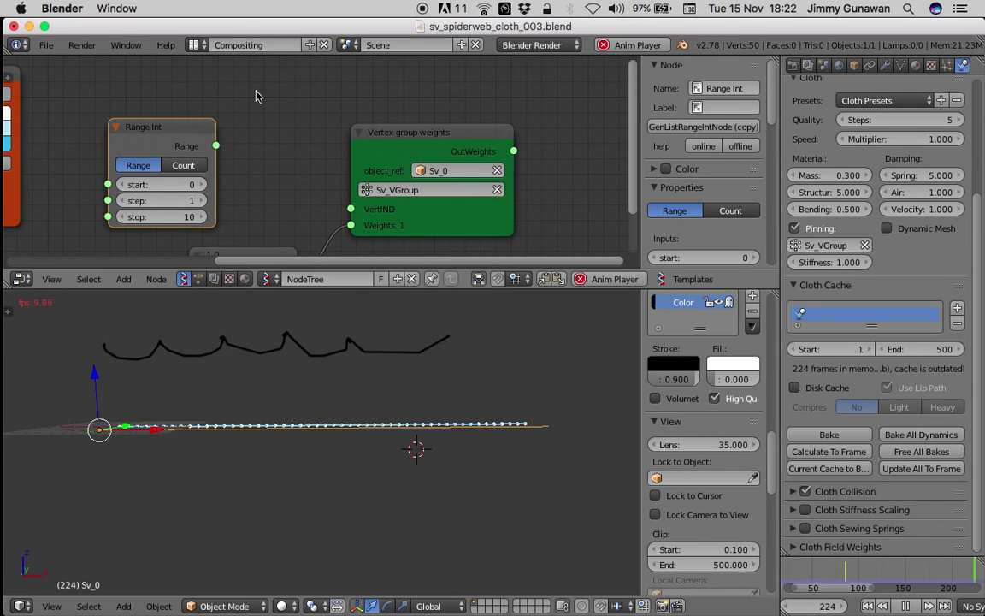
Add a Stethoscope node above Vertex group weights and connect the Range Int output to its Data input
{"action": "key", "text": "shift+a"}
{"action": "left_click", "coordinate": [255, 92]}
{"action": "type", "text": "ste"}
{"action": "key", "text": "Return"}
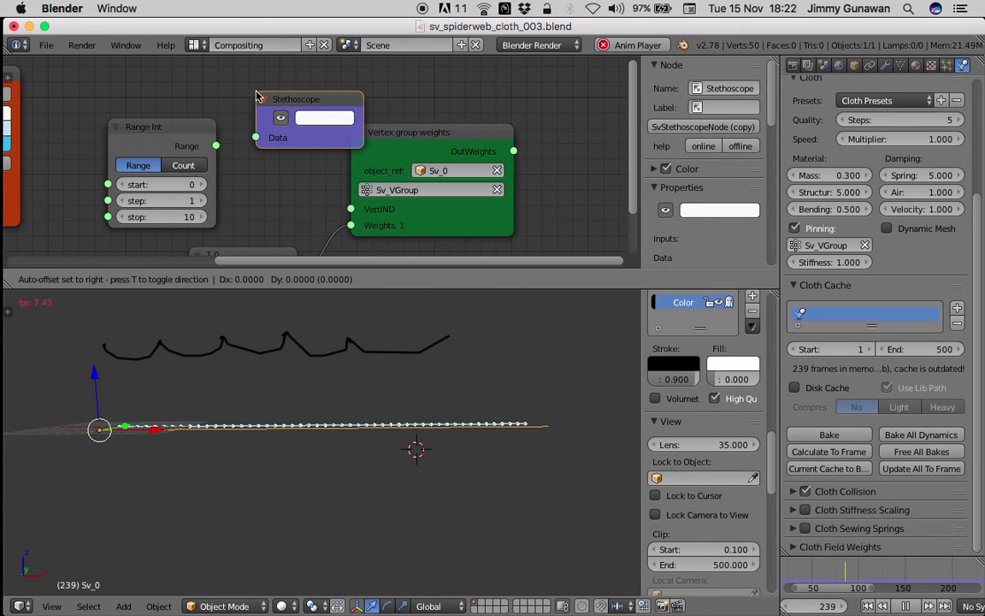
{"action": "left_click", "coordinate": [256, 111]}
{"action": "left_click_drag", "start_coordinate": [217, 146], "coordinate": [255, 137]}
{"action": "left_click_drag", "start_coordinate": [322, 133], "coordinate": [313, 113]}
{"action": "middle_click_drag", "start_coordinate": [366, 121], "coordinate": [362, 129]}
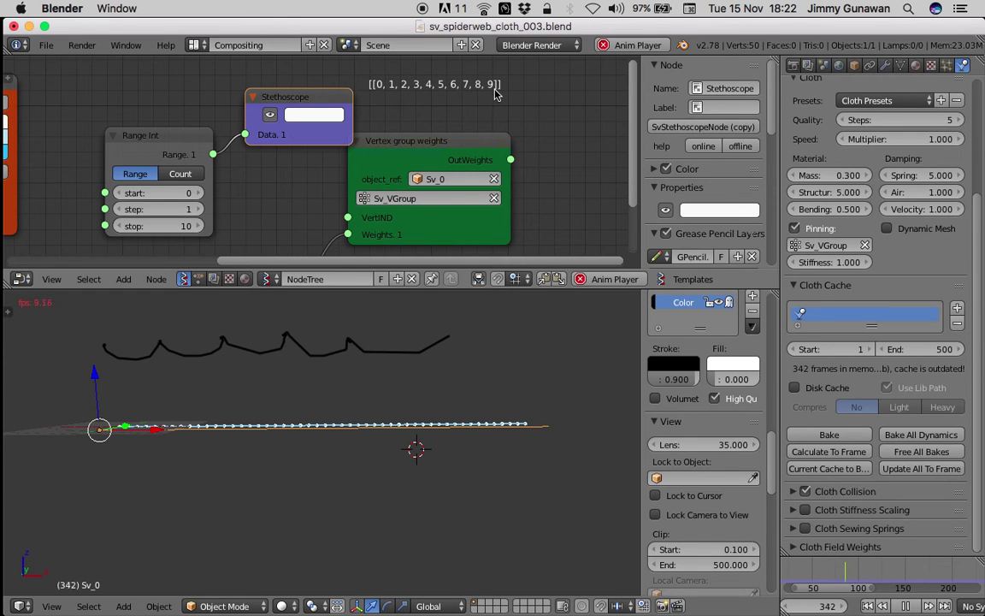
Set the Range Int node's step to 3 and its stop to 18
{"action": "left_click", "coordinate": [200, 214]}
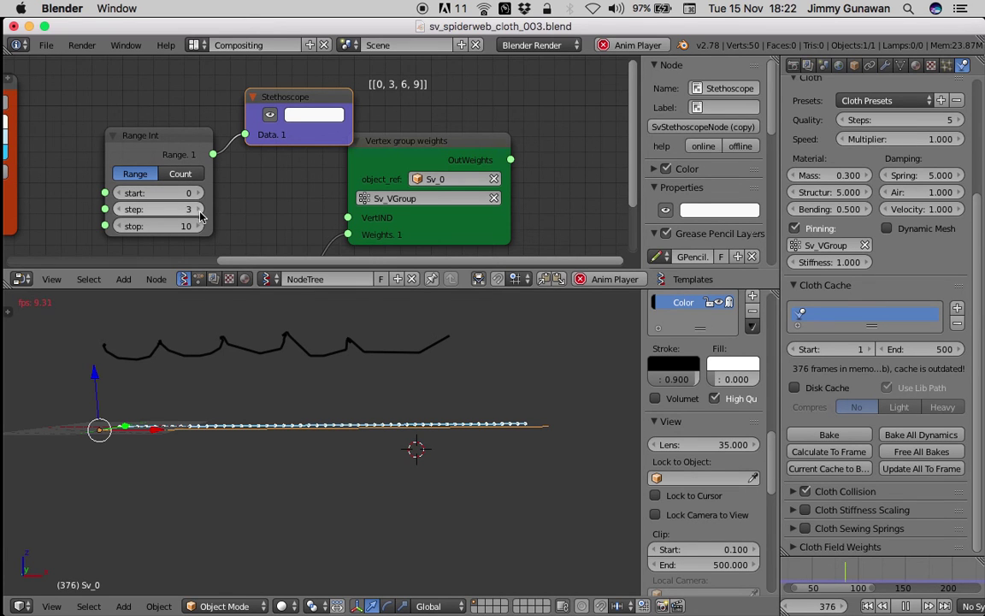
{"action": "left_click", "coordinate": [200, 227]}
{"action": "left_click", "coordinate": [200, 227]}
{"action": "left_click", "coordinate": [200, 227]}
{"action": "left_click", "coordinate": [200, 227]}
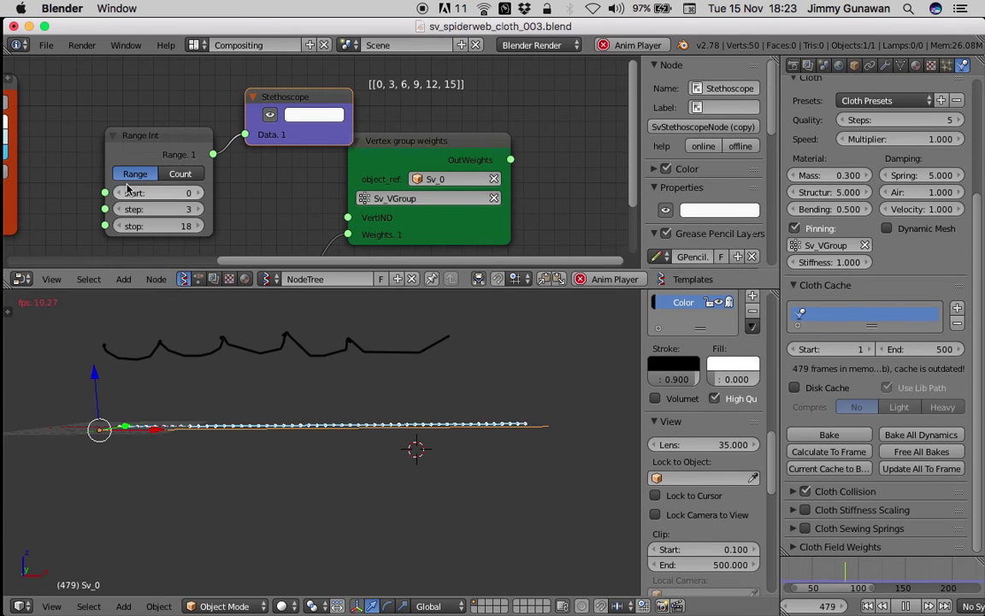
Switch the Range Int node from Range to Count mode
{"action": "scroll", "coordinate": [127, 186], "scroll_direction": "down", "scroll_amount": 1}
{"action": "left_click", "coordinate": [191, 173]}
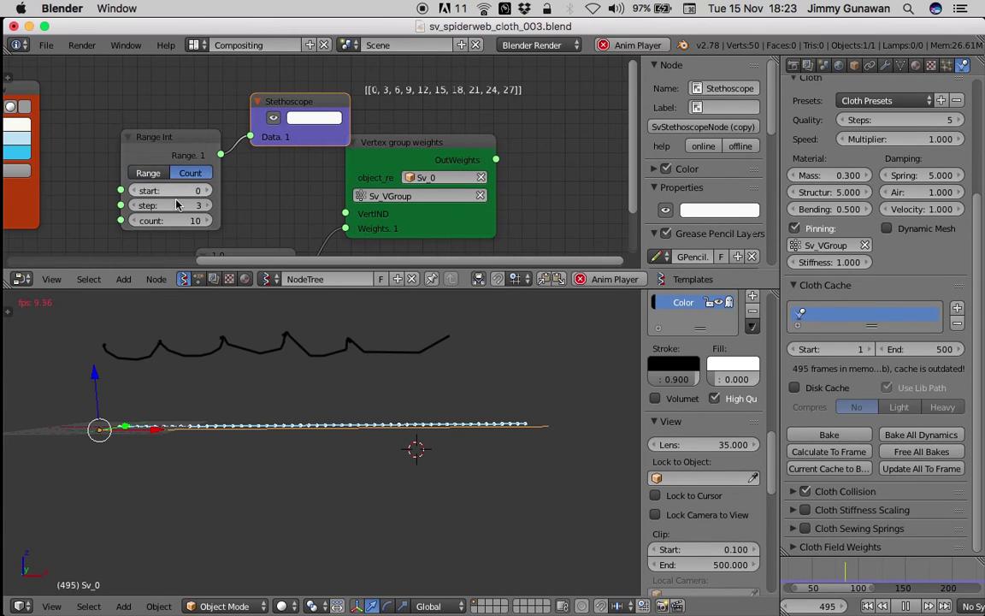
{"action": "scroll", "coordinate": [177, 205], "scroll_direction": "up", "scroll_amount": 1}
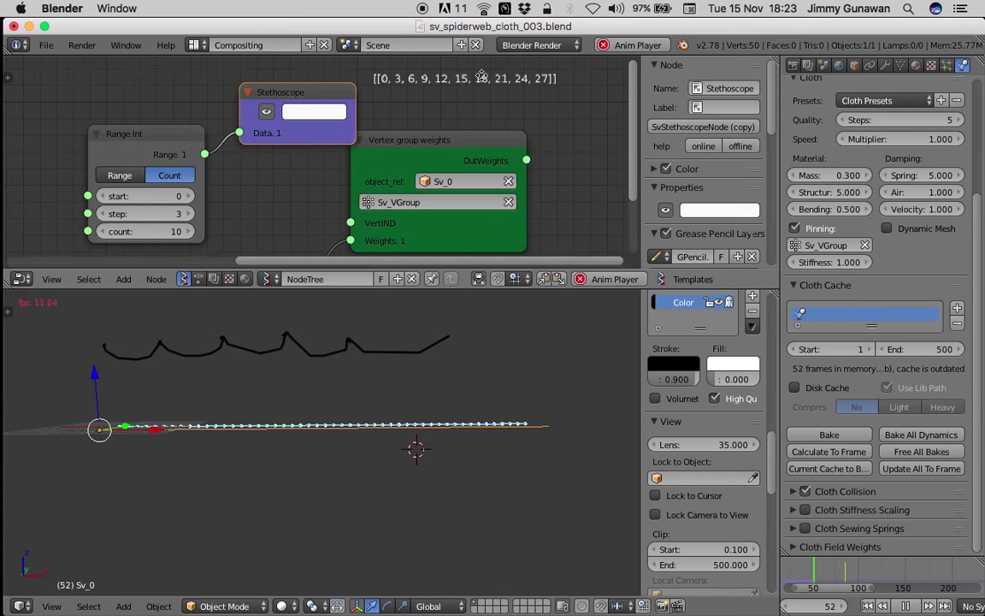
Connect the Range Int output to VertIND on Vertex group weights and restart the simulation from the first frame
{"action": "middle_click_drag", "start_coordinate": [473, 79], "coordinate": [485, 73]}
{"action": "scroll", "coordinate": [315, 123], "scroll_direction": "down", "scroll_amount": 1}
{"action": "left_click_drag", "start_coordinate": [223, 149], "coordinate": [358, 214]}
{"action": "left_click", "coordinate": [870, 606]}
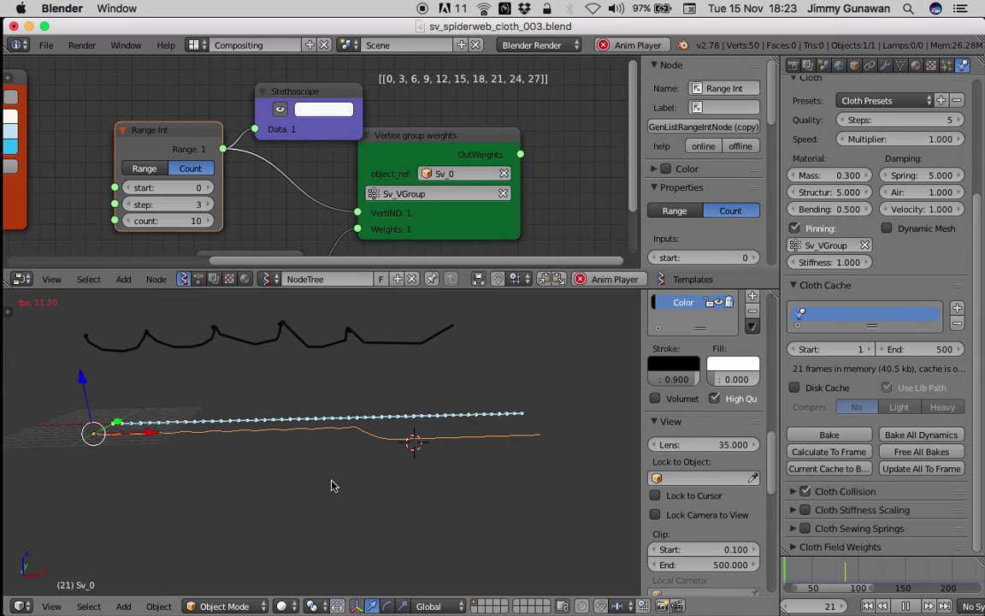
Set the Range Int node's step to 8
{"action": "left_click", "coordinate": [211, 204]}
{"action": "left_click", "coordinate": [210, 204]}
{"action": "left_click", "coordinate": [211, 204]}
{"action": "left_click", "coordinate": [211, 204]}
{"action": "left_click", "coordinate": [210, 204]}
{"action": "left_click", "coordinate": [210, 205]}
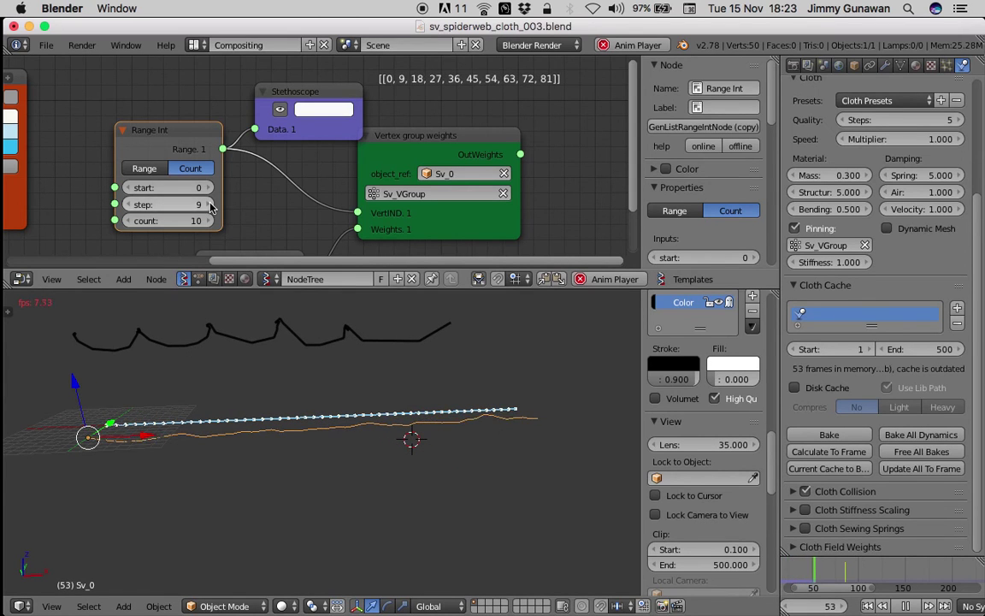
{"action": "left_click", "coordinate": [127, 206]}
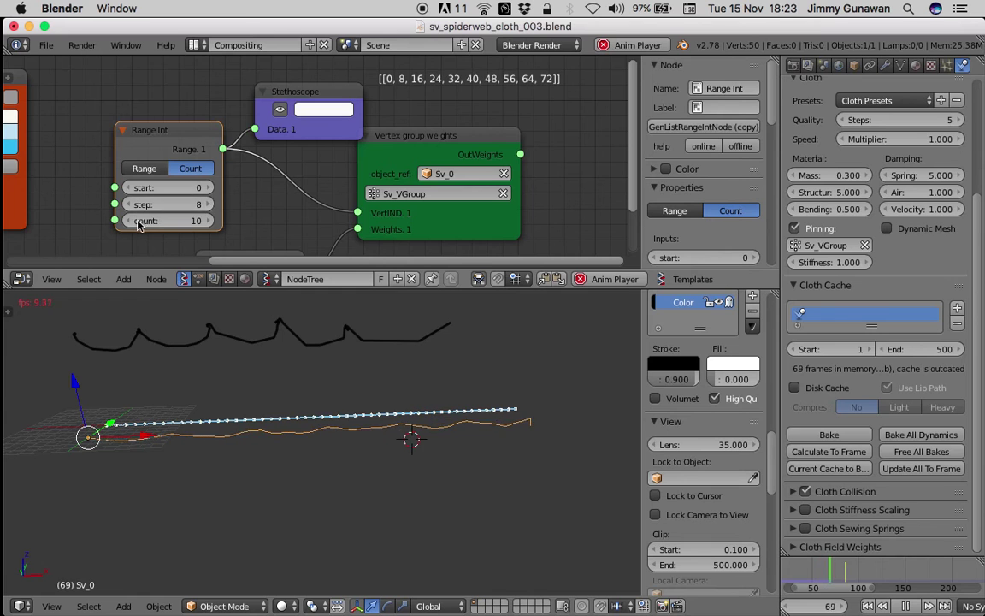
Set the Range Int node's count to 4 and replay the cloth simulation from the first frame
{"action": "left_click", "coordinate": [131, 222]}
{"action": "left_click", "coordinate": [131, 222]}
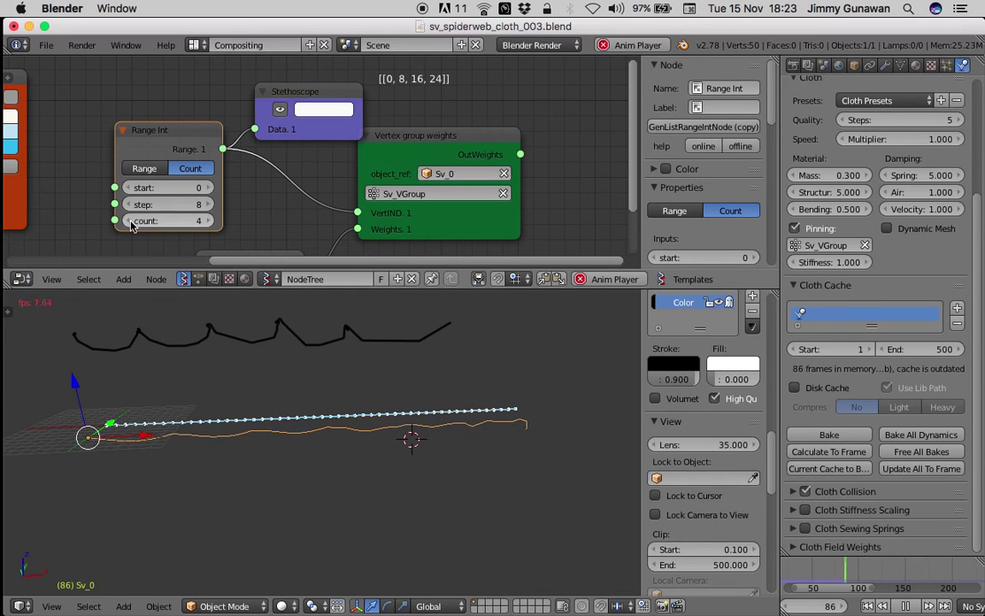
{"action": "left_click", "coordinate": [881, 607]}
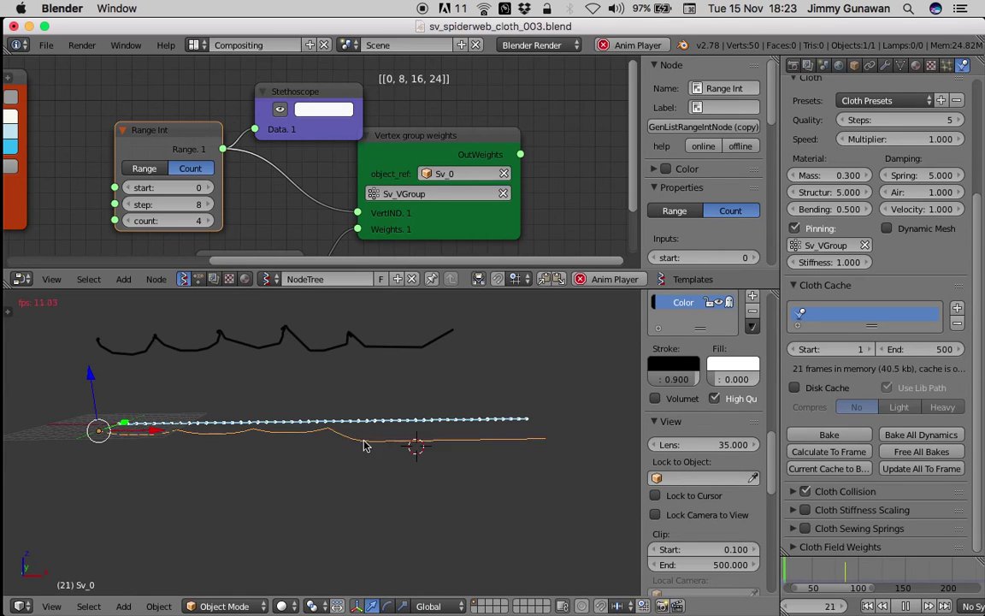
{"action": "key", "text": "g"}
{"action": "right_click", "coordinate": [184, 434]}
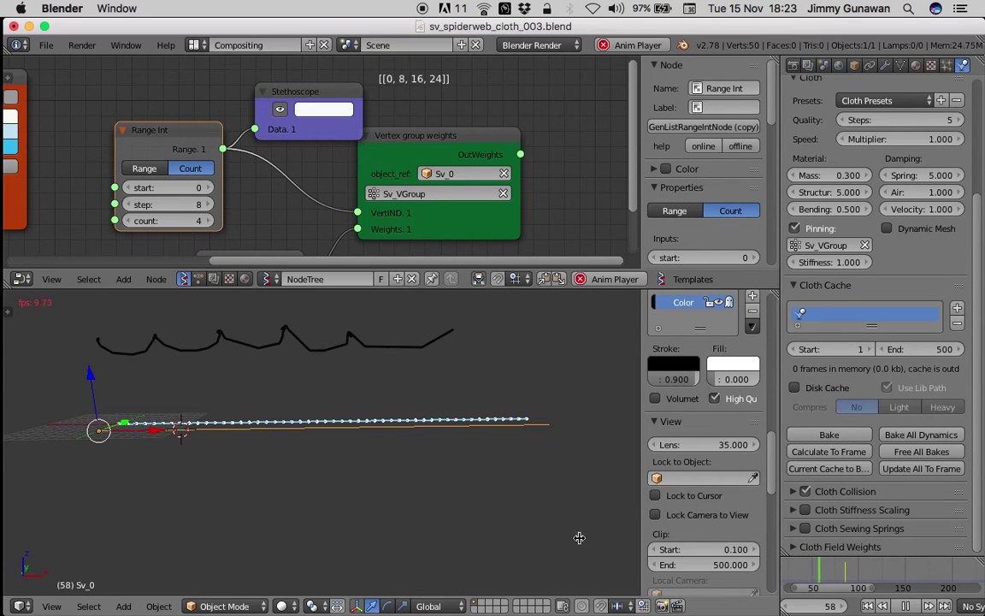
{"action": "left_click", "coordinate": [865, 606]}
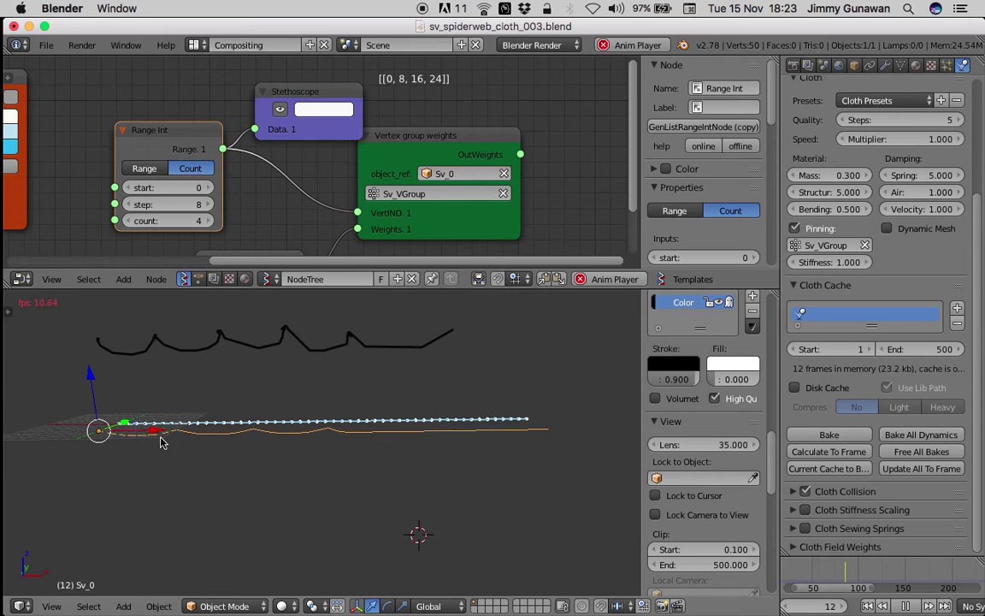
Set the Range Int node's count to 6 and examine how the pinned line hangs in the 3D view
{"action": "left_click", "coordinate": [209, 221]}
{"action": "left_click", "coordinate": [209, 220]}
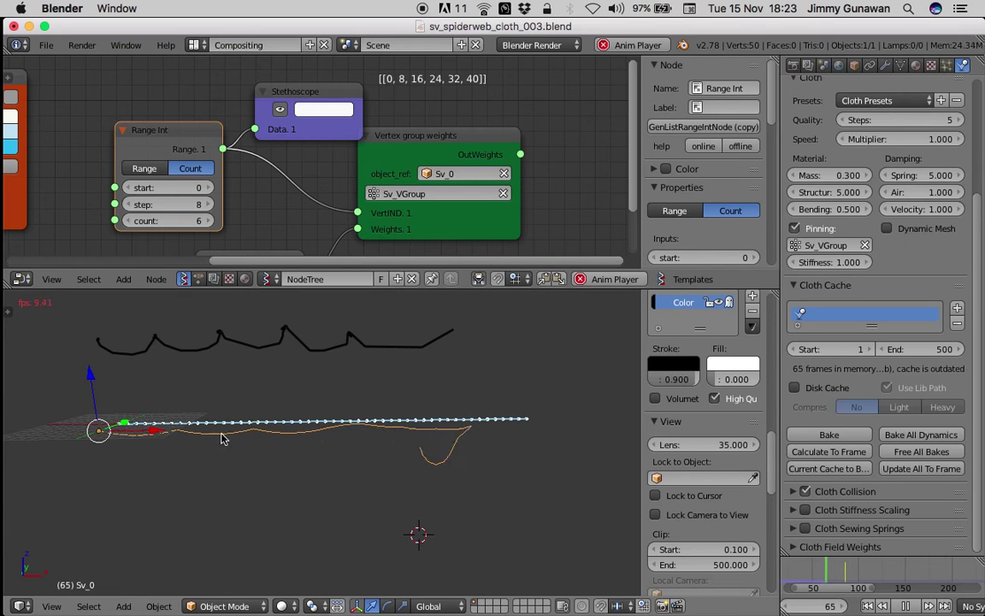
{"action": "middle_click_drag", "start_coordinate": [137, 449], "coordinate": [157, 466]}
{"action": "mouse_move", "coordinate": [340, 435]}
{"action": "middle_mouse_down"}
{"action": "mouse_move", "coordinate": [333, 444]}
{"action": "mouse_move", "coordinate": [509, 434]}
{"action": "mouse_move", "coordinate": [481, 394]}
{"action": "mouse_move", "coordinate": [359, 404]}
{"action": "mouse_move", "coordinate": [322, 430]}
{"action": "mouse_move", "coordinate": [330, 461]}
{"action": "mouse_move", "coordinate": [246, 464]}
{"action": "mouse_move", "coordinate": [326, 423]}
{"action": "mouse_move", "coordinate": [332, 442]}
{"action": "middle_mouse_up"}
Stop the animation playback and save the blend file
{"action": "left_click", "coordinate": [900, 608]}
{"action": "left_click", "coordinate": [904, 607]}
{"action": "scroll", "coordinate": [231, 174], "scroll_direction": "down", "scroll_amount": 4}
{"action": "middle_click_drag", "start_coordinate": [231, 173], "coordinate": [385, 181]}
{"action": "middle_click_drag", "start_coordinate": [358, 425], "coordinate": [364, 454]}
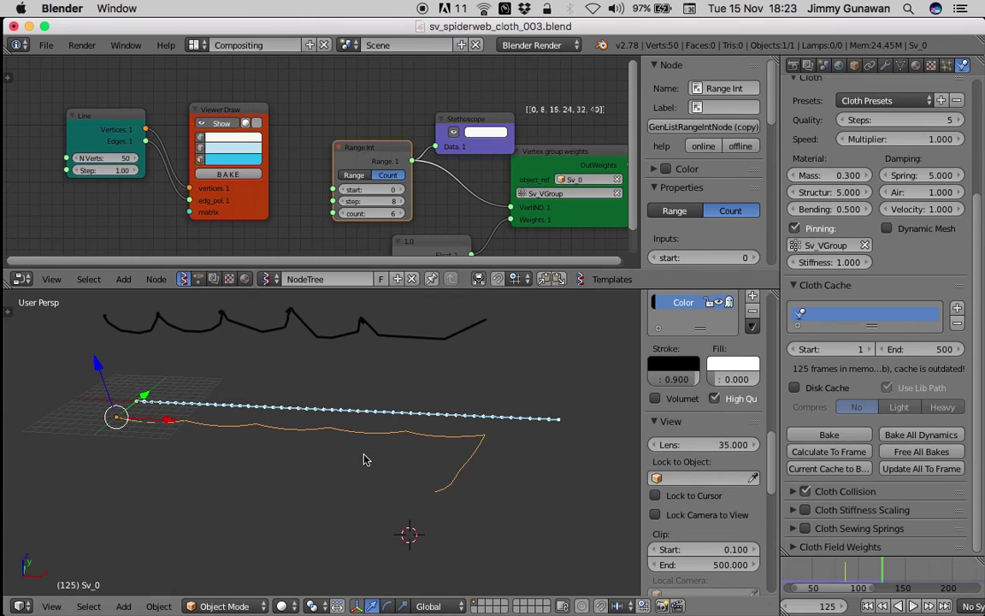
{"action": "left_click", "coordinate": [46, 45]}
{"action": "left_click", "coordinate": [68, 146]}
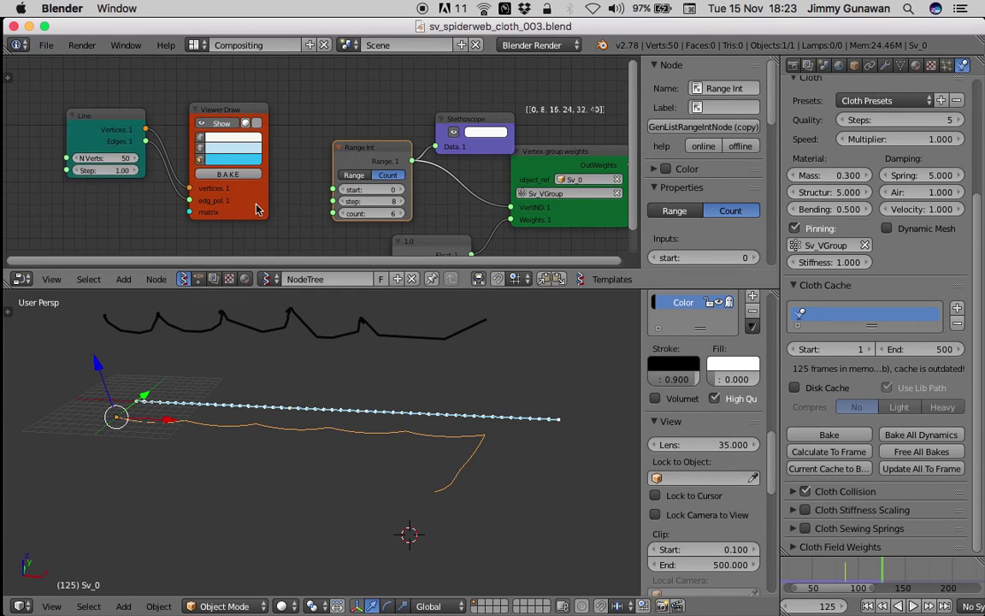
Delete the Line node that feeds the Viewer Draw node
{"action": "scroll", "coordinate": [257, 210], "scroll_direction": "down", "scroll_amount": 2}
{"action": "middle_click_drag", "start_coordinate": [152, 121], "coordinate": [235, 154]}
{"action": "left_click", "coordinate": [141, 116]}
{"action": "key", "text": "x"}
{"action": "left_click", "coordinate": [332, 124]}
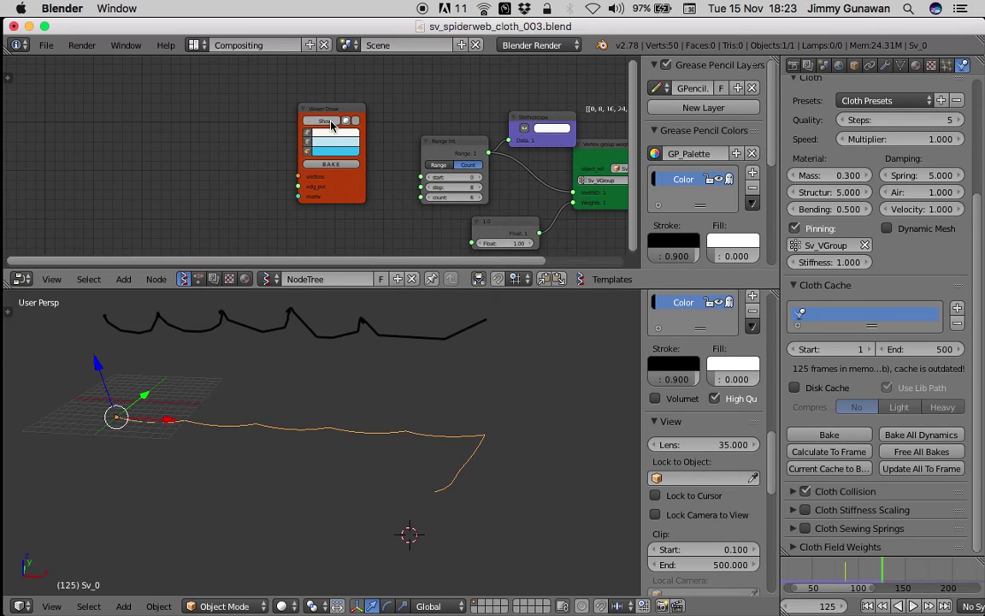
Add a Random Vector MK2 node well ahead of Viewer Draw and set its count to 100
{"action": "middle_click_drag", "start_coordinate": [111, 130], "coordinate": [133, 130]}
{"action": "key", "text": "a"}
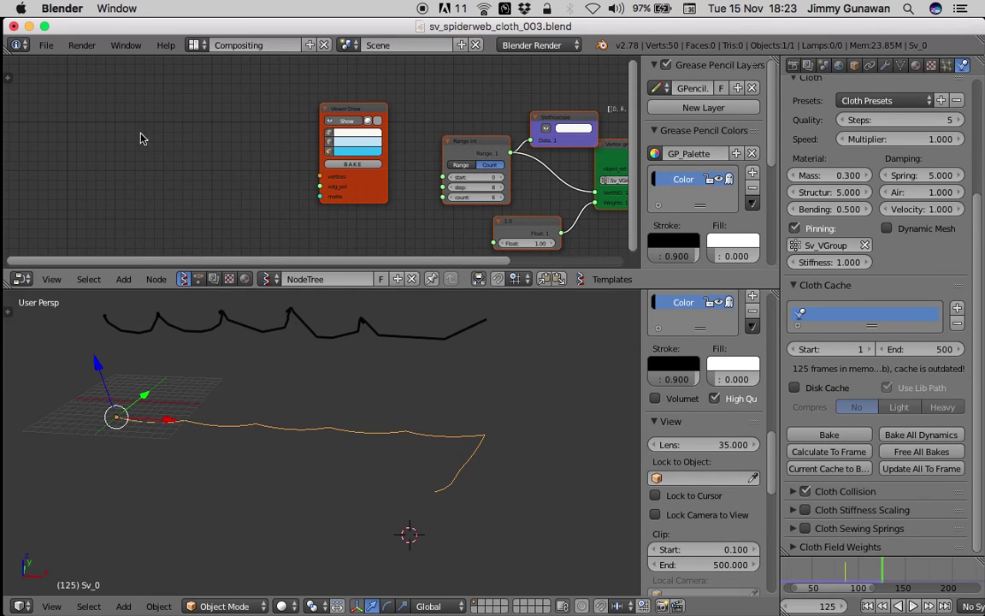
{"action": "key", "text": "shift+a"}
{"action": "left_click", "coordinate": [145, 134]}
{"action": "type", "text": "random"}
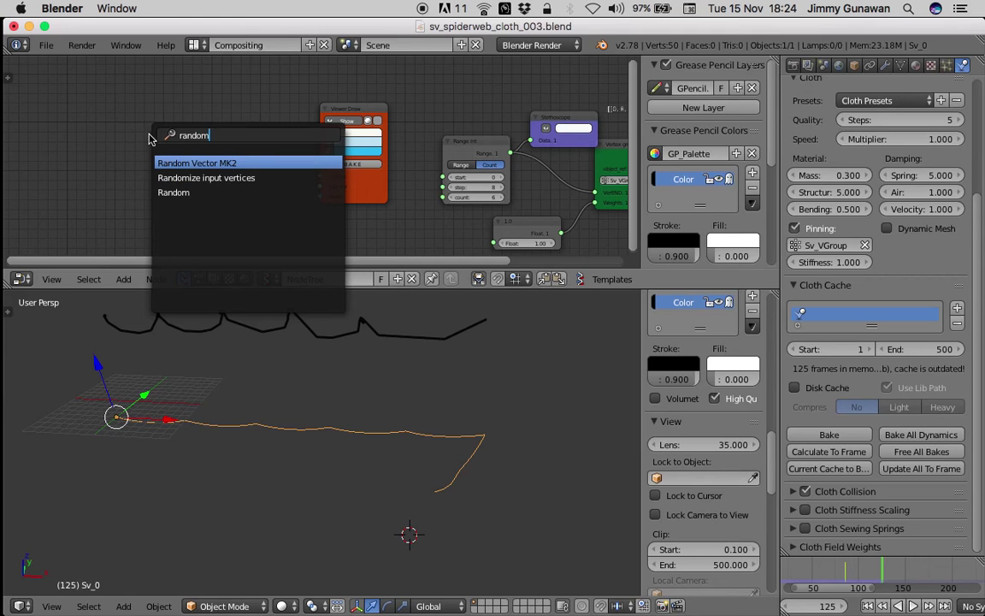
{"action": "key", "text": "Return"}
{"action": "left_click", "coordinate": [112, 136]}
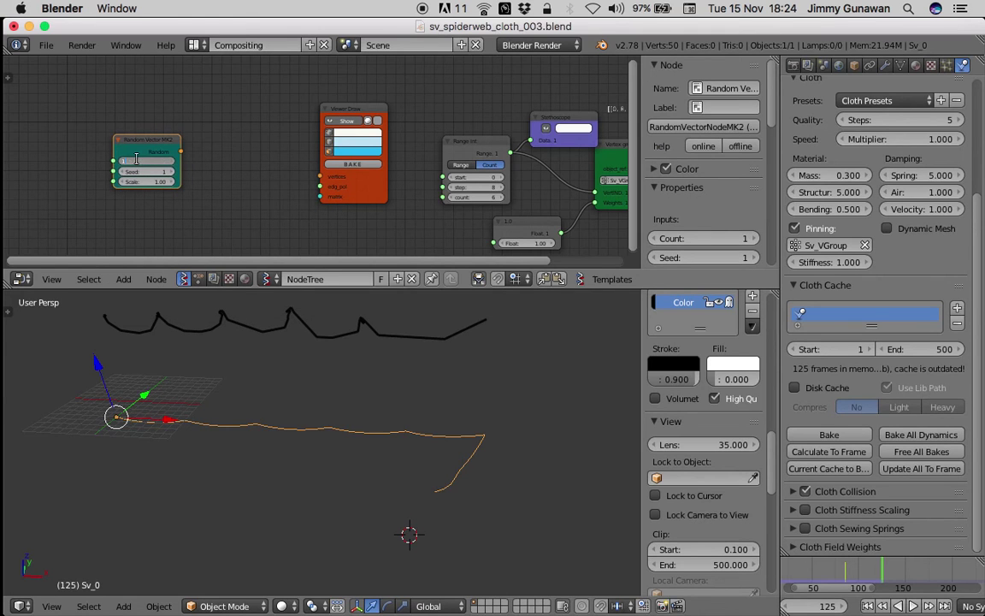
{"action": "scroll", "coordinate": [149, 152], "scroll_direction": "up", "scroll_amount": 2}
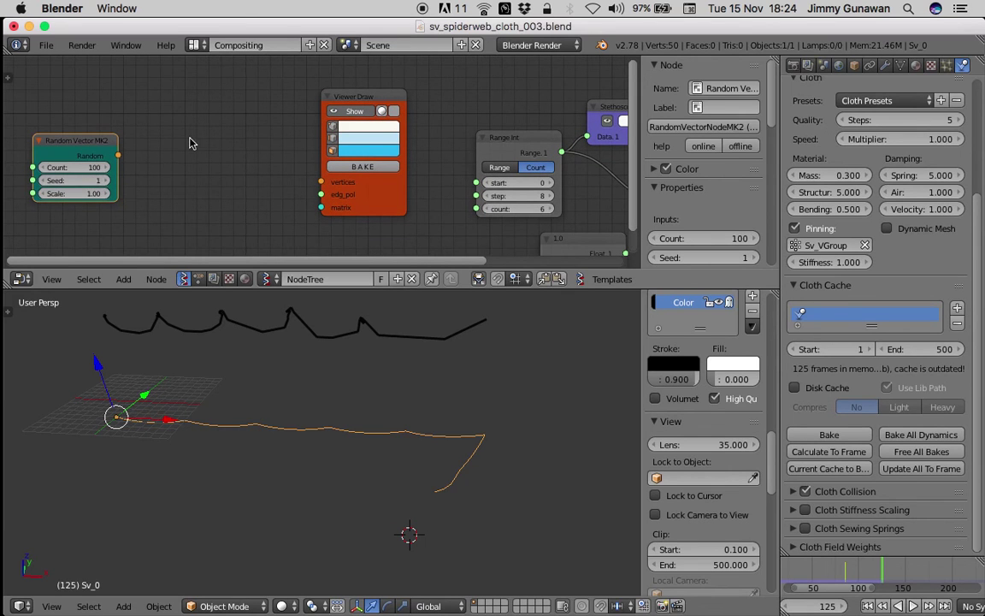
Add a UV Connection node, feed it the Random Vector output, and link its vertices output to Viewer Draw's vertices input
{"action": "key", "text": "space"}
{"action": "type", "text": "uv"}
{"action": "key", "text": "Return"}
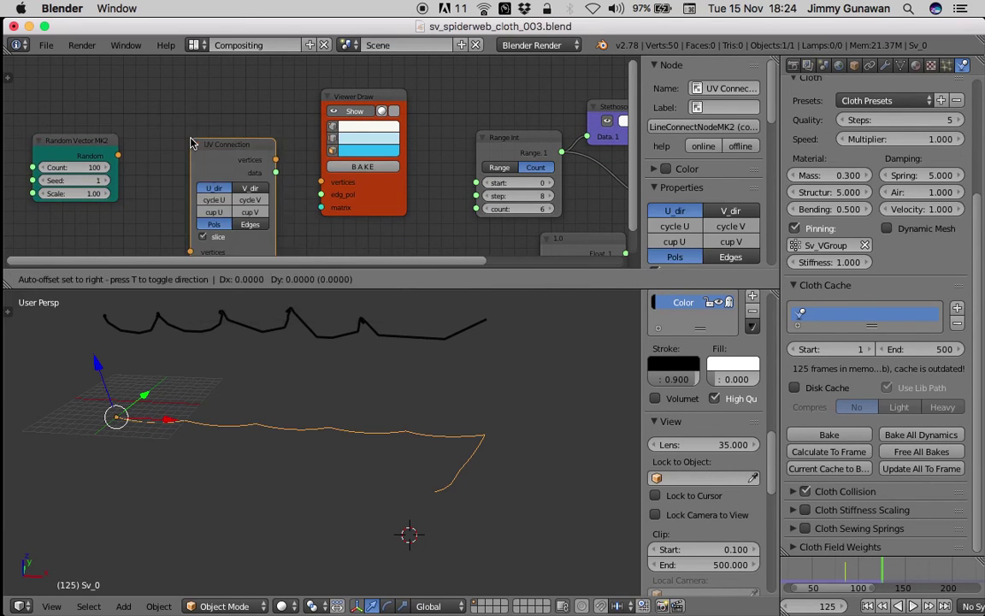
{"action": "left_click", "coordinate": [161, 102]}
{"action": "left_click_drag", "start_coordinate": [118, 155], "coordinate": [160, 213]}
{"action": "left_click_drag", "start_coordinate": [246, 121], "coordinate": [321, 182]}
Connect UV Connection's data output to Viewer Draw's edg_pol input and switch the UV Connection output from Pols to Edges
{"action": "middle_click_drag", "start_coordinate": [222, 314], "coordinate": [407, 340], "text": "shift"}
{"action": "scroll", "coordinate": [407, 340], "scroll_direction": "up", "scroll_amount": 5}
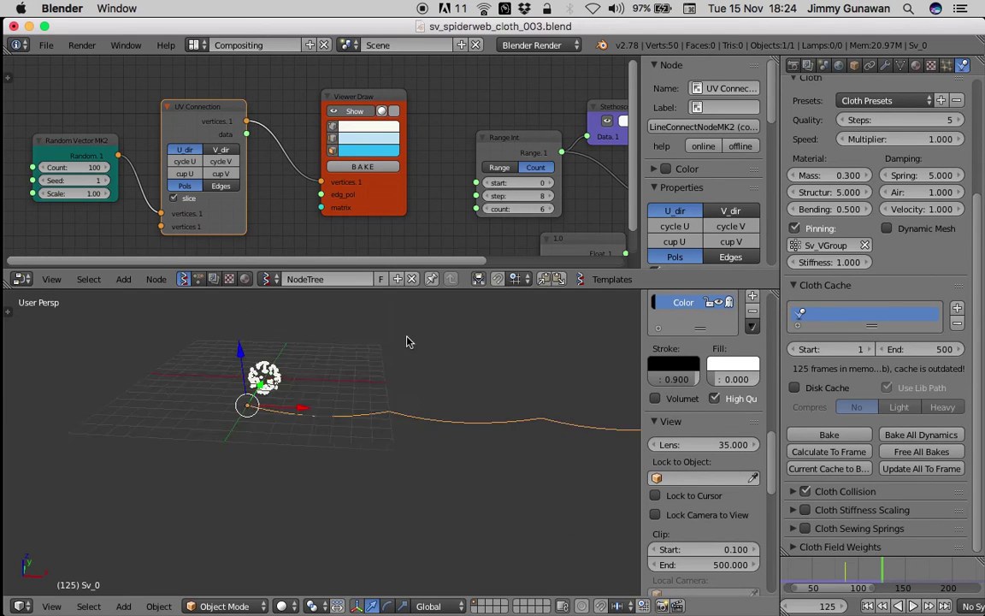
{"action": "left_click_drag", "start_coordinate": [247, 133], "coordinate": [335, 197]}
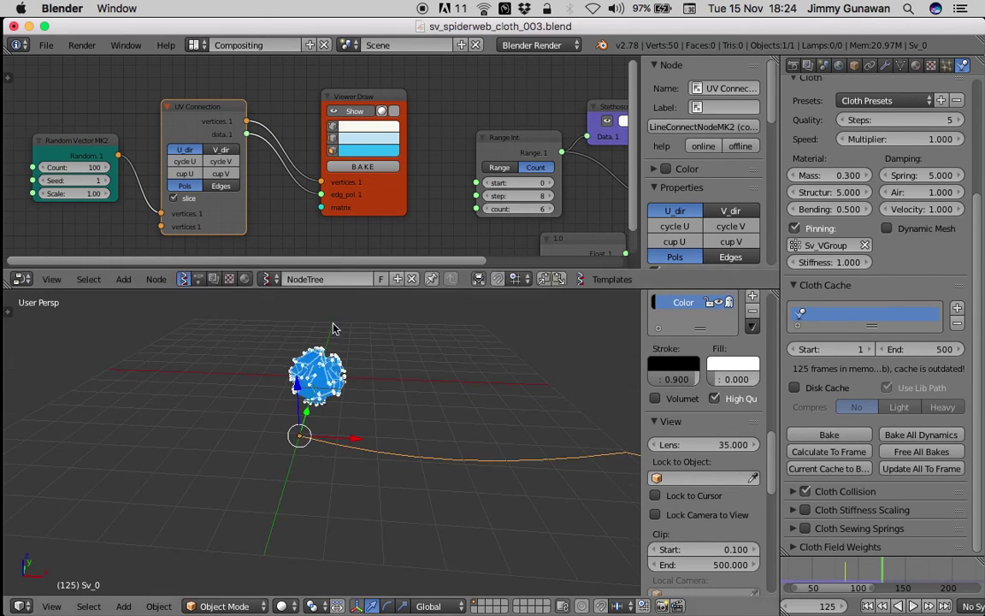
{"action": "left_click", "coordinate": [220, 187]}
{"action": "middle_click_drag", "start_coordinate": [373, 330], "coordinate": [209, 371]}
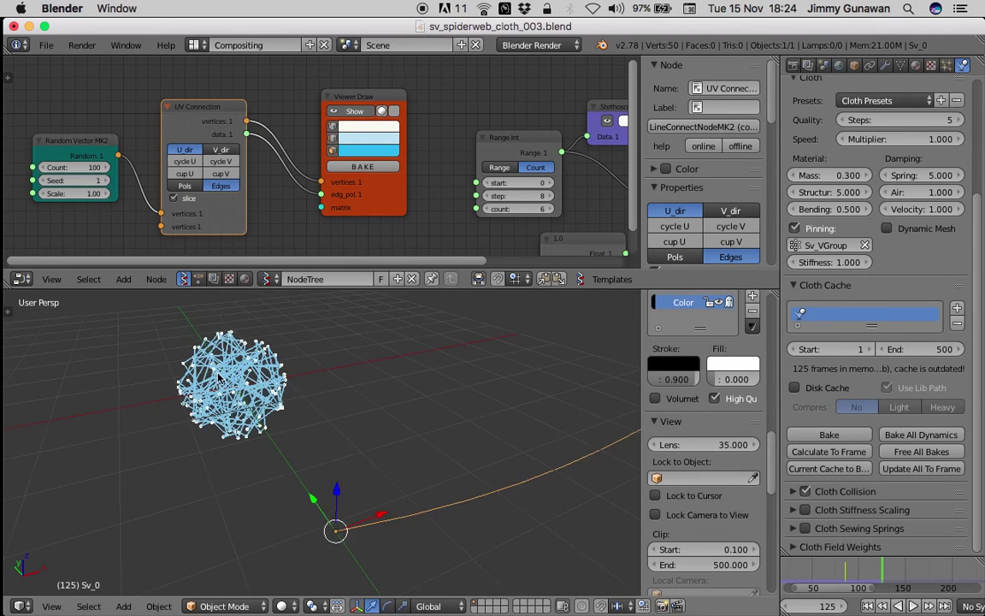
Insert a Randomize input vertices node into the link between Random Vector MK2 and UV Connection
{"action": "scroll", "coordinate": [233, 166], "scroll_direction": "down", "scroll_amount": 3}
{"action": "middle_click_drag", "start_coordinate": [233, 166], "coordinate": [365, 152]}
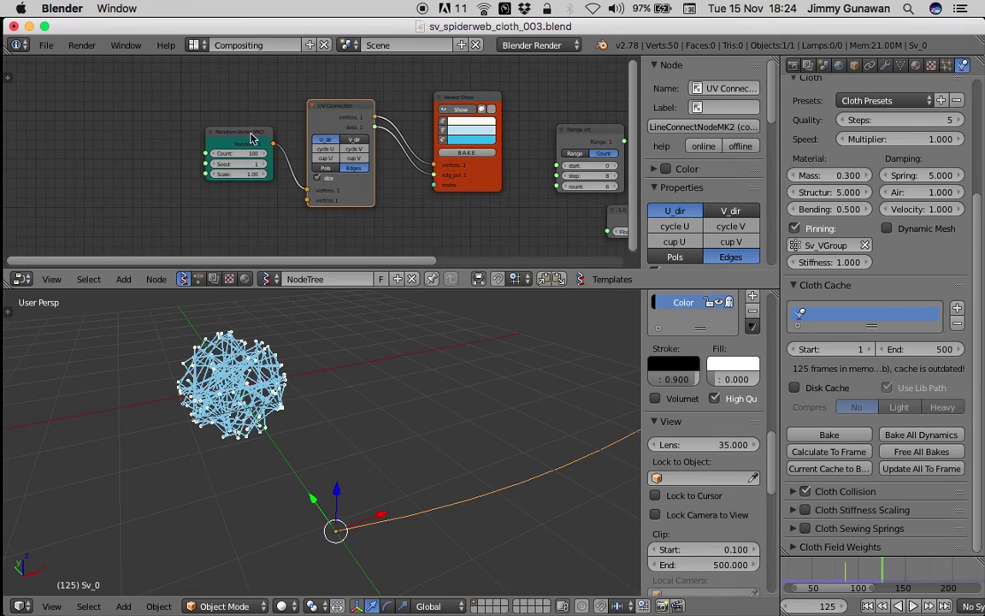
{"action": "left_click_drag", "start_coordinate": [250, 133], "coordinate": [143, 148]}
{"action": "mouse_move", "coordinate": [318, 109]}
{"action": "left_mouse_down"}
{"action": "mouse_move", "coordinate": [215, 124]}
{"action": "mouse_move", "coordinate": [303, 117]}
{"action": "left_mouse_up"}
{"action": "left_click_drag", "start_coordinate": [143, 148], "coordinate": [79, 132]}
{"action": "key", "text": "ctrl+a"}
{"action": "type", "text": "rand"}
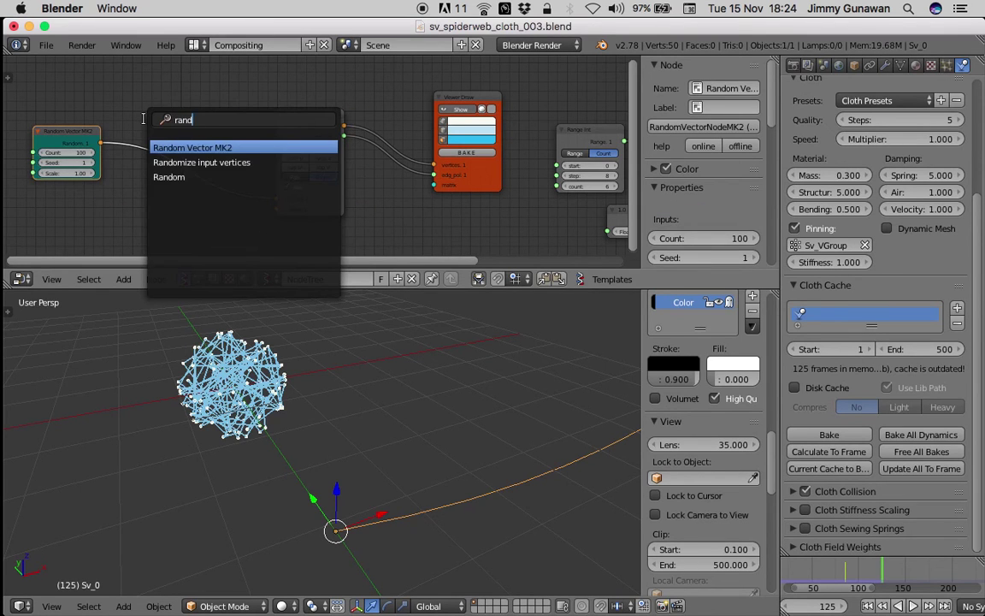
{"action": "key", "text": "Down"}
{"action": "key", "text": "Return"}
{"action": "left_click", "coordinate": [145, 123]}
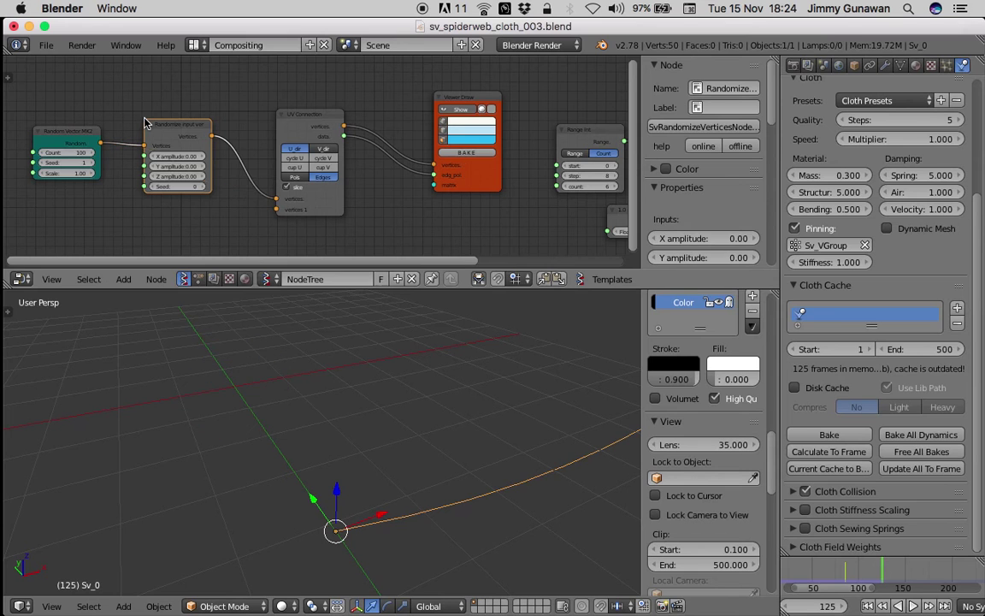
Set the X, Y and Z amplitudes of the Randomize input vertices node to 2.82
{"action": "left_click_drag", "start_coordinate": [187, 156], "coordinate": [280, 176]}
{"action": "scroll", "coordinate": [318, 368], "scroll_direction": "down", "scroll_amount": 5}
{"action": "middle_click_drag", "start_coordinate": [321, 372], "coordinate": [433, 443]}
{"action": "scroll", "coordinate": [316, 398], "scroll_direction": "down", "scroll_amount": 4}
{"action": "key", "text": "super+s"}
{"action": "left_click", "coordinate": [434, 443]}
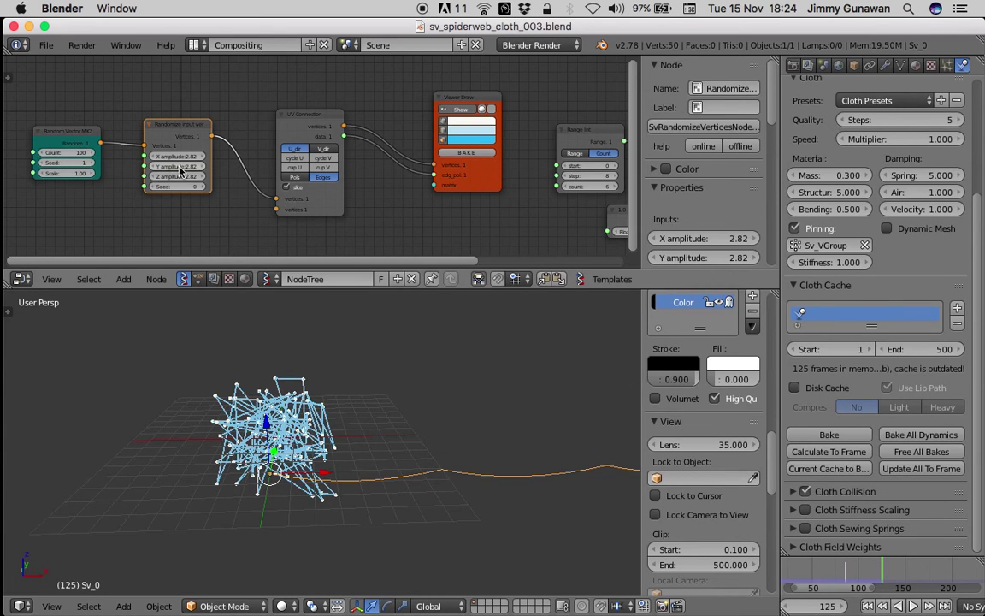
Set the Random Vector MK2 node's count to 200
{"action": "type", "text": "200"}
{"action": "key", "text": "Return"}
{"action": "key", "text": "super+s"}
{"action": "left_click", "coordinate": [80, 148]}
Move the Randomize input vertices and UV Connection nodes apart to make room between them
{"action": "left_click_drag", "start_coordinate": [194, 129], "coordinate": [152, 131]}
{"action": "left_click_drag", "start_coordinate": [310, 123], "coordinate": [366, 123]}
{"action": "key", "text": "super+s"}
{"action": "left_click", "coordinate": [294, 123]}
Insert a Vector Interpolation mk3 node into the link between Randomize input vertices and UV Connection
{"action": "key", "text": "shift+a"}
{"action": "left_click", "coordinate": [262, 107]}
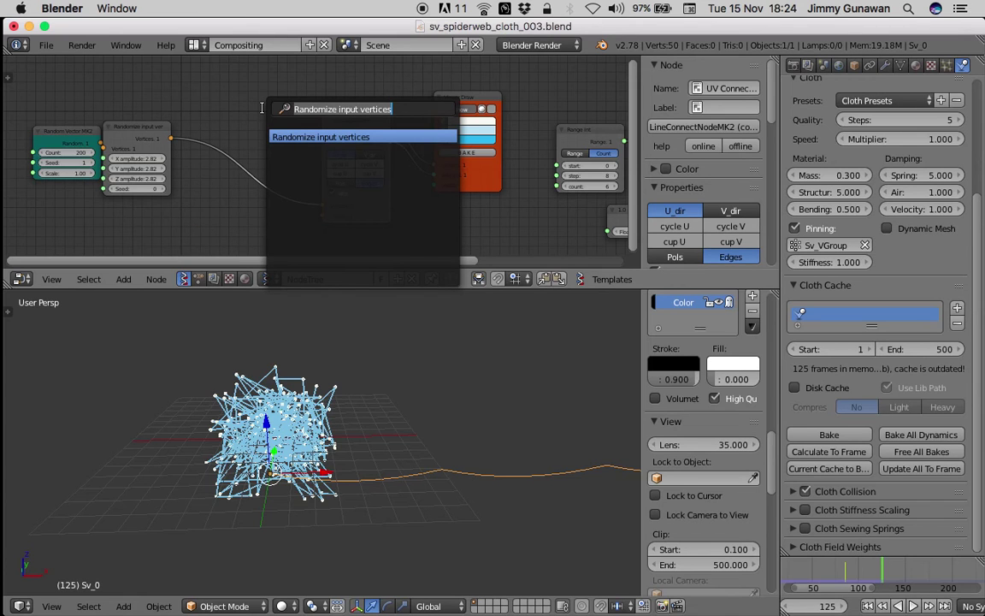
{"action": "type", "text": "vec"}
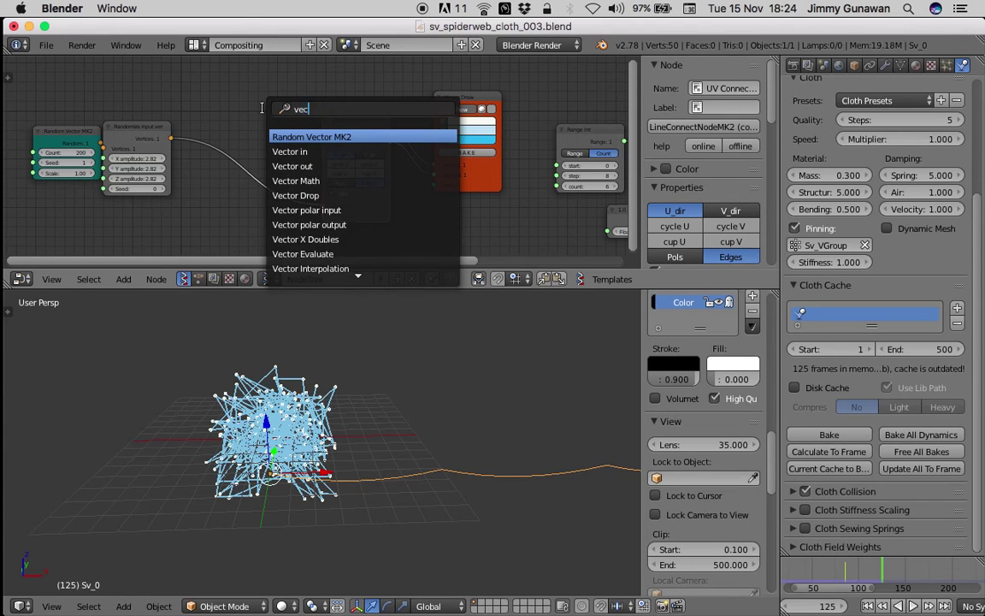
{"action": "type", "text": "tor in"}
{"action": "key", "text": "Down"}
{"action": "key", "text": "Down"}
{"action": "key", "text": "Down"}
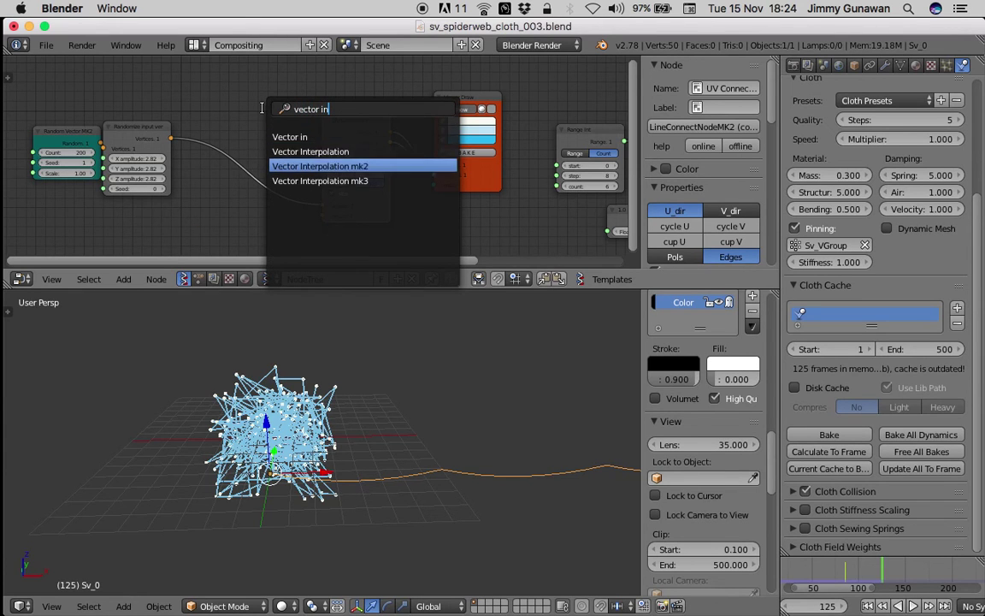
{"action": "key", "text": "Return"}
{"action": "left_click", "coordinate": [254, 111]}
{"action": "middle_click_drag", "start_coordinate": [195, 231], "coordinate": [223, 191]}
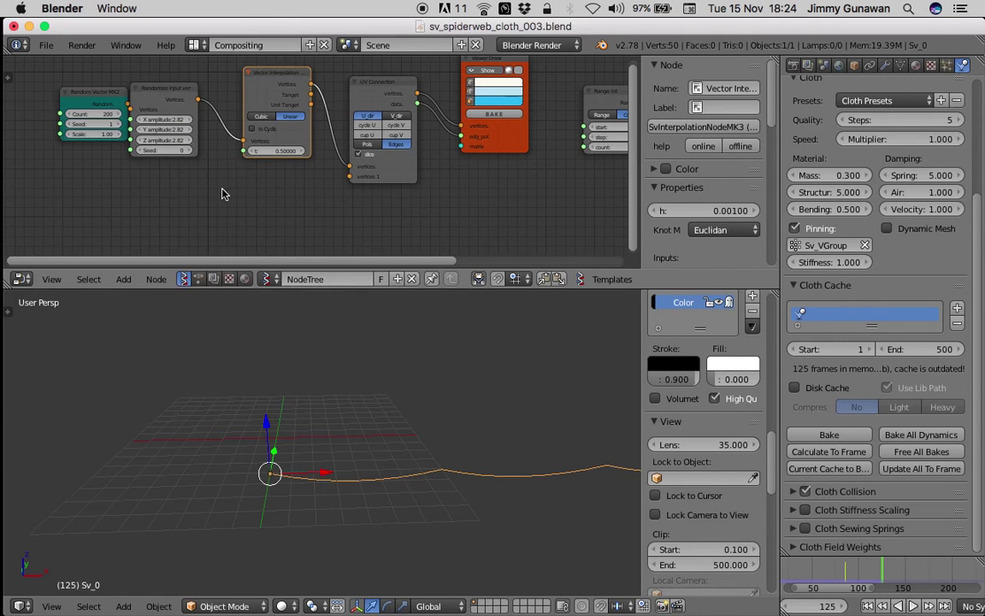
Add a Range Float node below Randomize input vertices and switch it to Count mode
{"action": "key", "text": "shift+a"}
{"action": "left_click", "coordinate": [221, 192]}
{"action": "type", "text": "ramng"}
{"action": "key", "text": "BackSpace"}
{"action": "key", "text": "BackSpace"}
{"action": "key", "text": "BackSpace"}
{"action": "type", "text": "ng"}
{"action": "key", "text": "Down"}
{"action": "key", "text": "Return"}
{"action": "left_click", "coordinate": [145, 162]}
{"action": "left_click", "coordinate": [179, 192]}
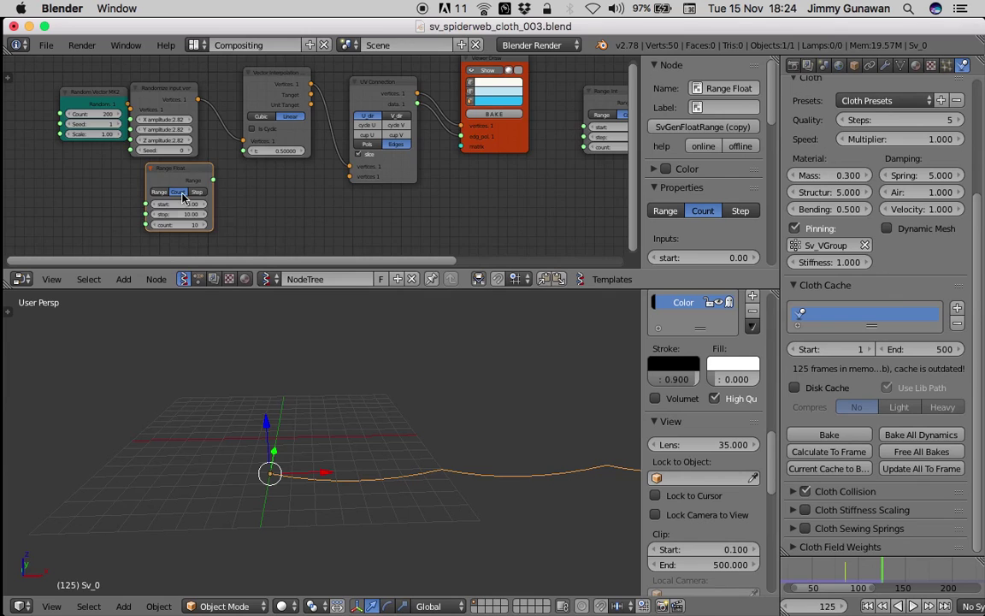
Set the Range Float node's stop to 1.00 and connect its Range output to the Vector Interpolation node's t input
{"action": "scroll", "coordinate": [240, 214], "scroll_direction": "up", "scroll_amount": 3}
{"action": "left_click", "coordinate": [177, 199]}
{"action": "type", "text": "1"}
{"action": "left_click", "coordinate": [213, 173]}
{"action": "left_click", "coordinate": [175, 213]}
{"action": "key", "text": "Return"}
{"action": "left_click_drag", "start_coordinate": [204, 155], "coordinate": [243, 120]}
Raise the Range Float node's count to add interpolated points and set the Random Vector MK2 node's count to 100
{"action": "left_click_drag", "start_coordinate": [175, 212], "coordinate": [620, 212]}
{"action": "middle_click_drag", "start_coordinate": [72, 138], "coordinate": [178, 173]}
{"action": "left_click", "coordinate": [163, 106]}
{"action": "type", "text": "100"}
{"action": "key", "text": "Return"}
{"action": "middle_click_drag", "start_coordinate": [292, 242], "coordinate": [274, 217]}
Fine-tune the Range Float node's count to 647 while checking the tangled line in the 3D view
{"action": "left_click_drag", "start_coordinate": [272, 220], "coordinate": [266, 221]}
{"action": "scroll", "coordinate": [328, 381], "scroll_direction": "up", "scroll_amount": 3}
{"action": "middle_click_drag", "start_coordinate": [389, 413], "coordinate": [421, 413]}
{"action": "scroll", "coordinate": [296, 376], "scroll_direction": "up", "scroll_amount": 1}
{"action": "left_click_drag", "start_coordinate": [260, 224], "coordinate": [274, 224]}
{"action": "scroll", "coordinate": [459, 501], "scroll_direction": "down", "scroll_amount": 3}
{"action": "middle_click_drag", "start_coordinate": [462, 501], "coordinate": [374, 446]}
{"action": "middle_click_drag", "start_coordinate": [277, 417], "coordinate": [416, 447]}
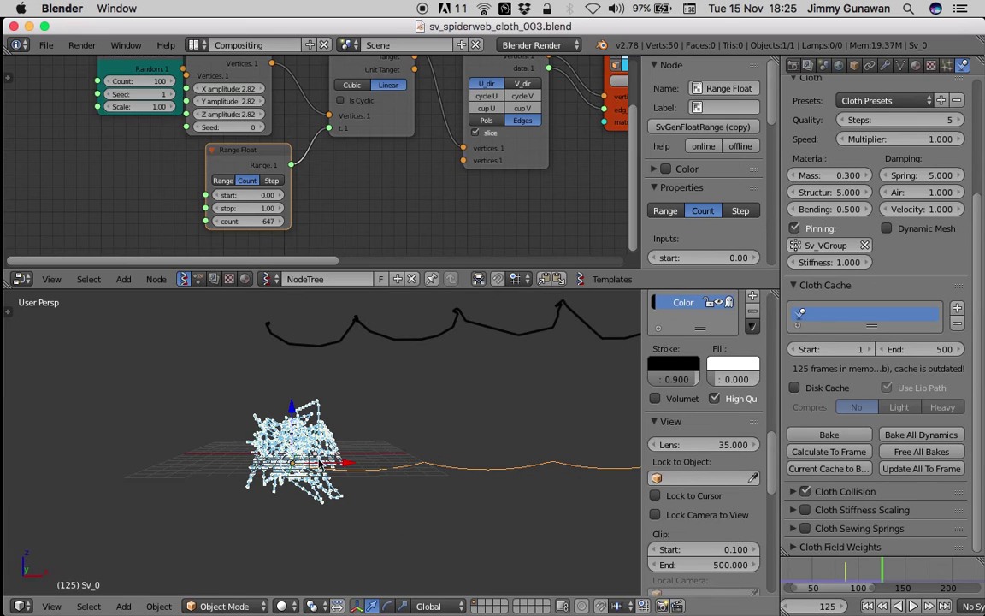
Bake the tangled line from Viewer Draw into a mesh and move the baked object aside from the preview
{"action": "middle_click_drag", "start_coordinate": [480, 96], "coordinate": [451, 113]}
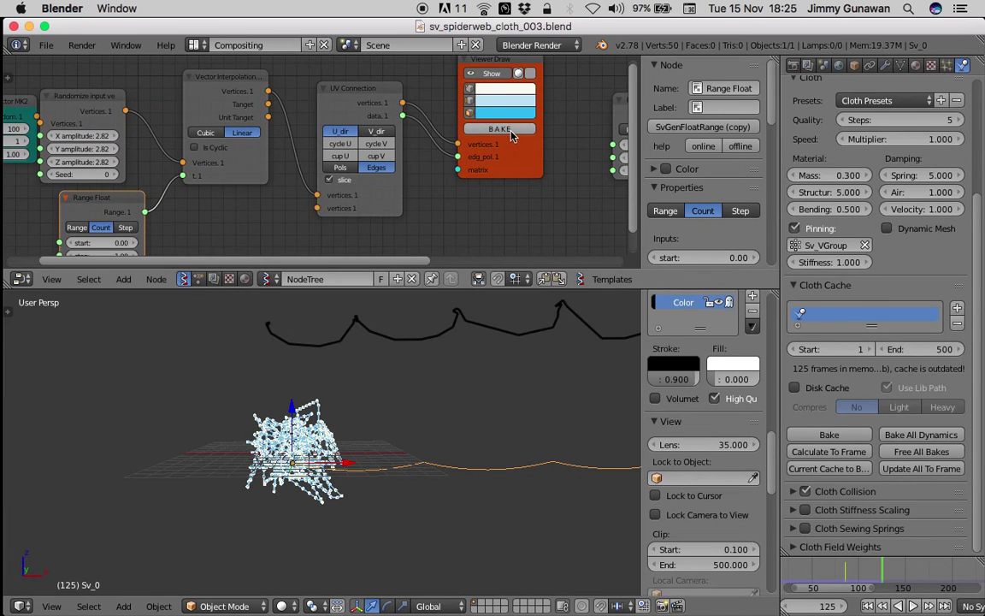
{"action": "left_click", "coordinate": [512, 130]}
{"action": "scroll", "coordinate": [361, 415], "scroll_direction": "down", "scroll_amount": 4}
{"action": "right_click", "coordinate": [313, 450]}
{"action": "key", "text": "g"}
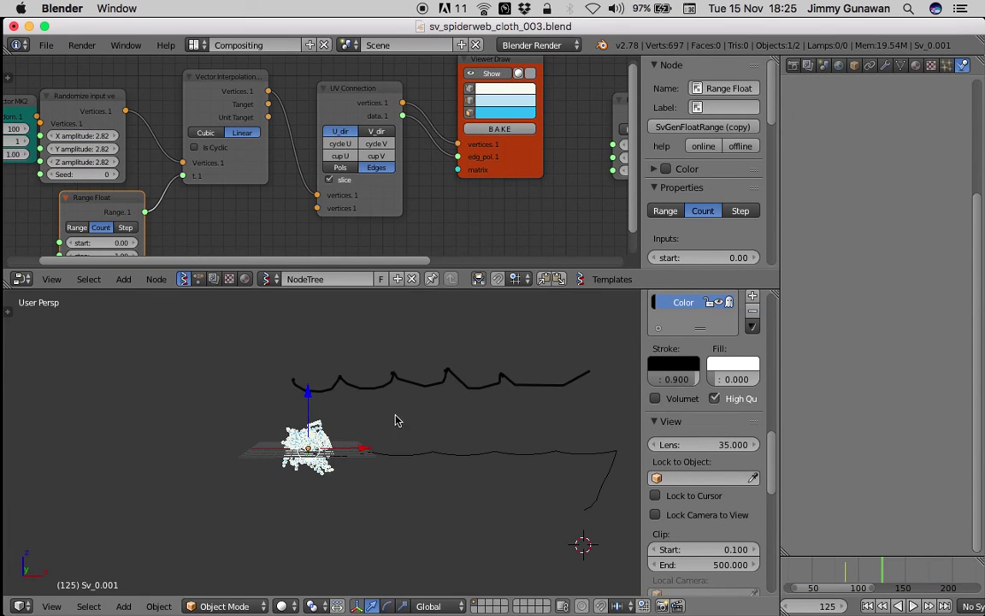
{"action": "left_click", "coordinate": [516, 451]}
Delete the old baked cloth line and select the newly baked tangled mesh
{"action": "right_click", "coordinate": [517, 452]}
{"action": "key", "text": "x"}
{"action": "left_click", "coordinate": [519, 451]}
{"action": "middle_click_drag", "start_coordinate": [472, 393], "coordinate": [385, 451]}
{"action": "scroll", "coordinate": [466, 408], "scroll_direction": "up", "scroll_amount": 3}
{"action": "right_click", "coordinate": [481, 414]}
Set the object_ref of the Vertex group weights node to Sv_0.001
{"action": "middle_click_drag", "start_coordinate": [455, 209], "coordinate": [224, 220]}
{"action": "scroll", "coordinate": [380, 408], "scroll_direction": "up", "scroll_amount": 2}
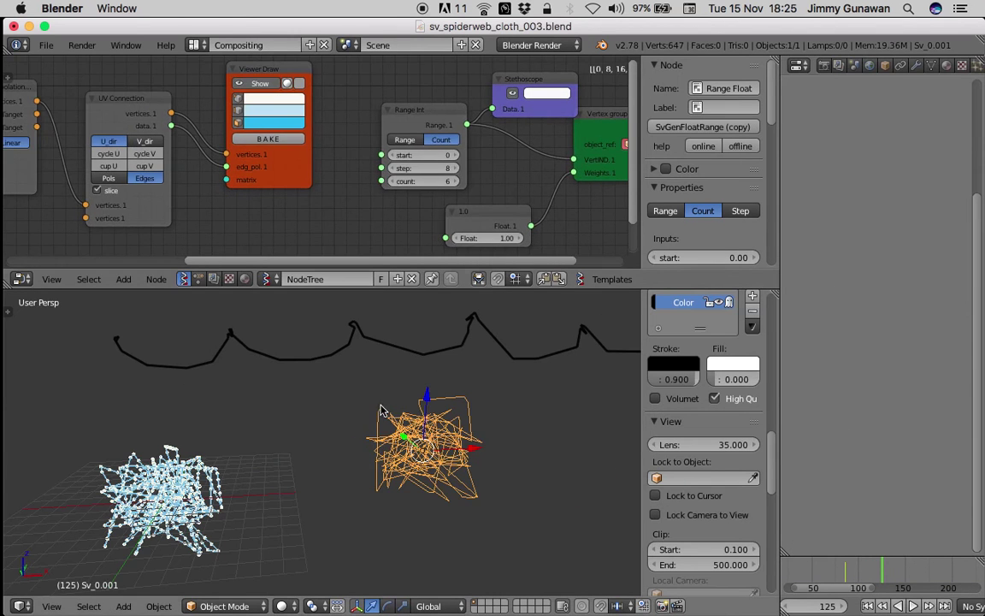
{"action": "middle_click_drag", "start_coordinate": [375, 207], "coordinate": [213, 209]}
{"action": "middle_click_drag", "start_coordinate": [420, 167], "coordinate": [322, 167]}
{"action": "left_click", "coordinate": [372, 143]}
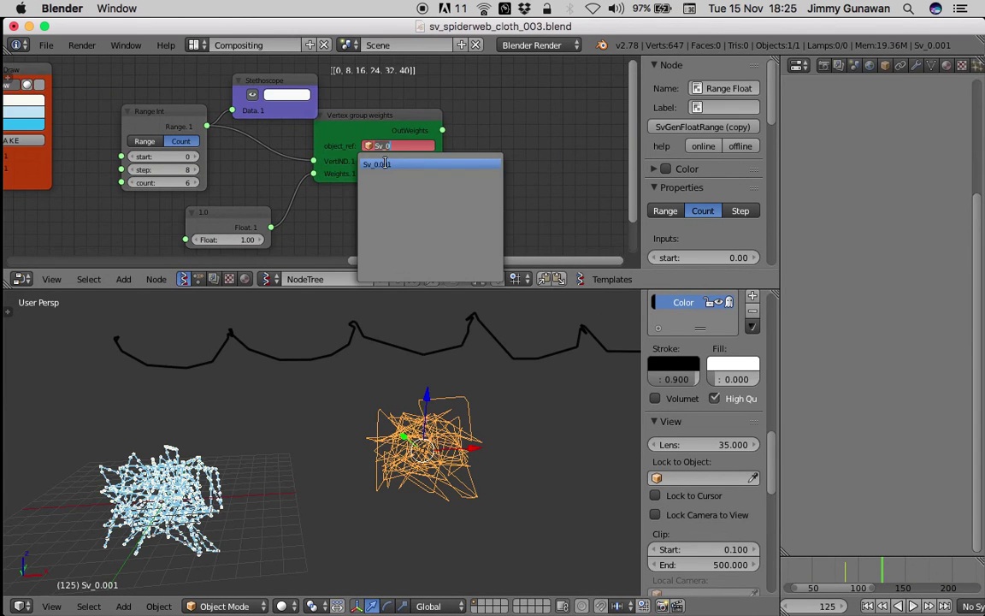
{"action": "left_click", "coordinate": [385, 163]}
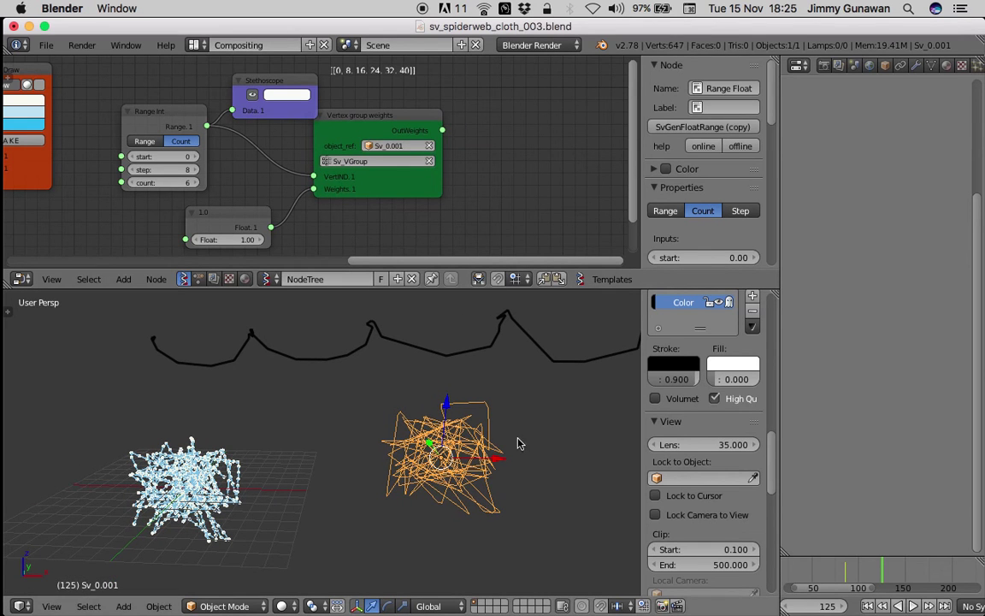
Return the timeline to the first frame and enable Cloth physics on the Sv_0.001 object
{"action": "left_click", "coordinate": [867, 607]}
{"action": "scroll", "coordinate": [973, 70], "scroll_direction": "down", "scroll_amount": 3}
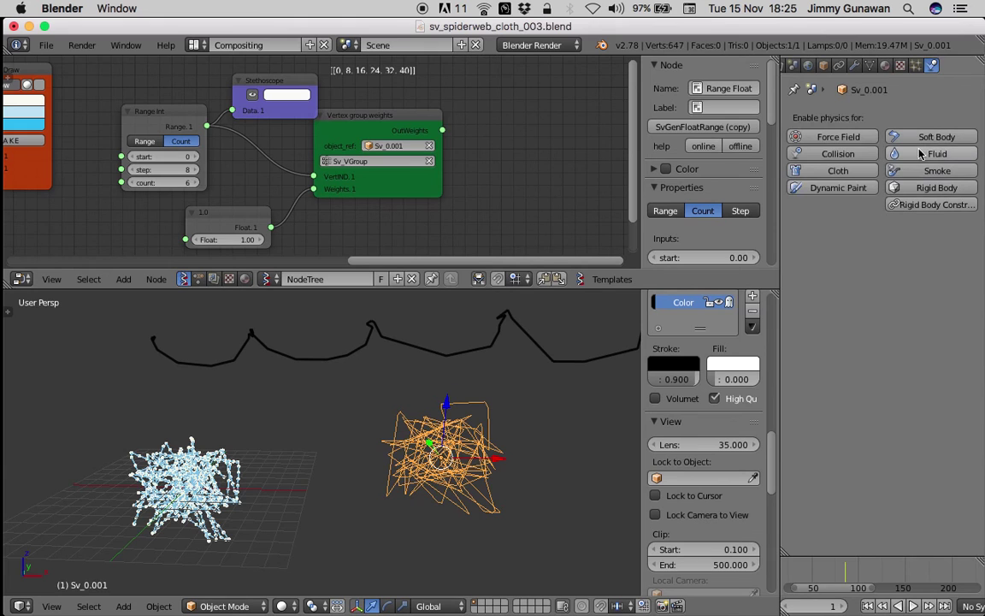
{"action": "left_click", "coordinate": [819, 170]}
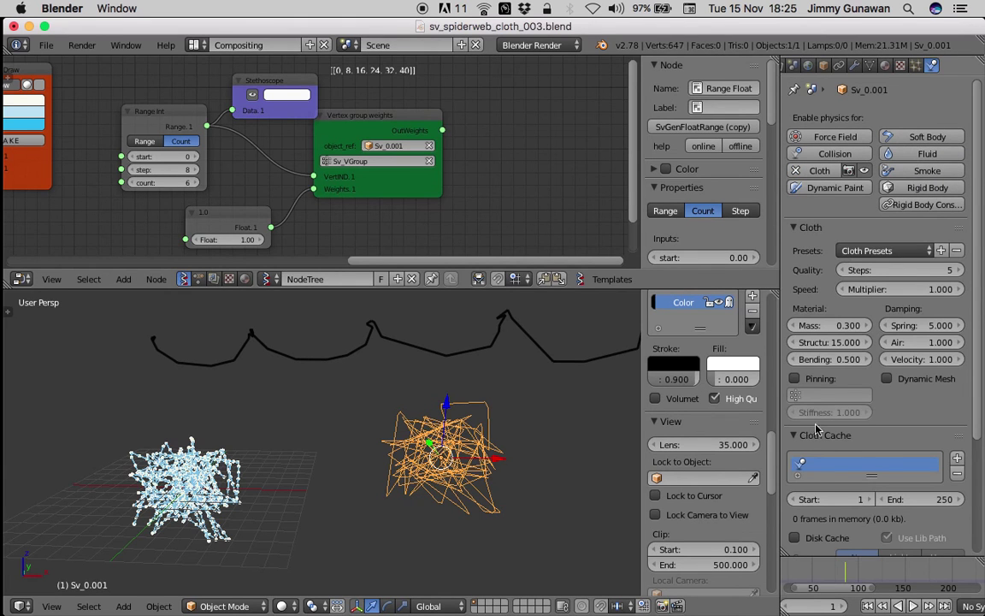
Enable cloth Pinning on Sv_0.001 with the Sv_VGroup vertex group and briefly play the simulation
{"action": "left_click", "coordinate": [816, 380]}
{"action": "left_click", "coordinate": [831, 395]}
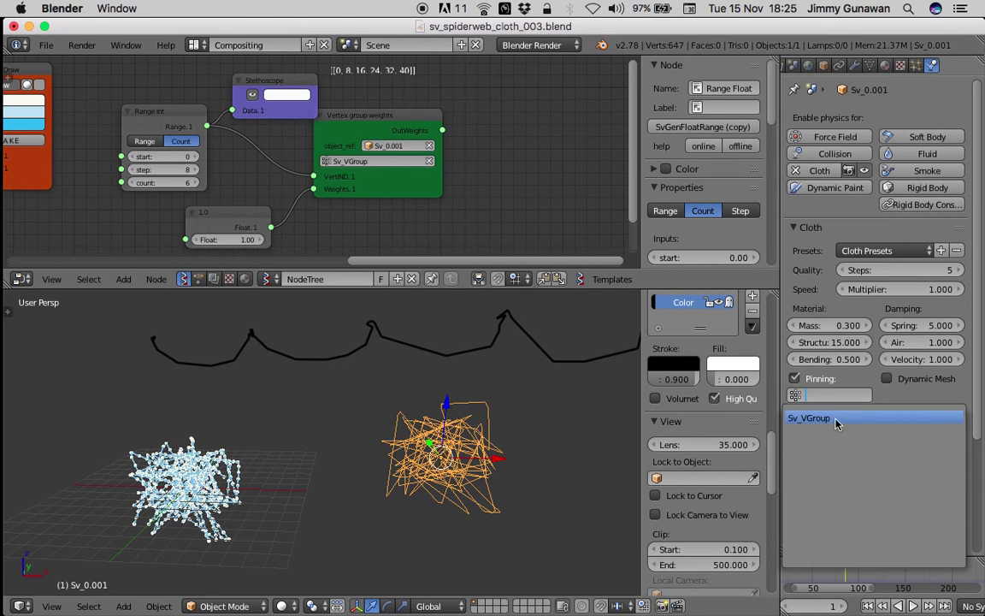
{"action": "left_click", "coordinate": [836, 423]}
{"action": "left_click", "coordinate": [911, 606]}
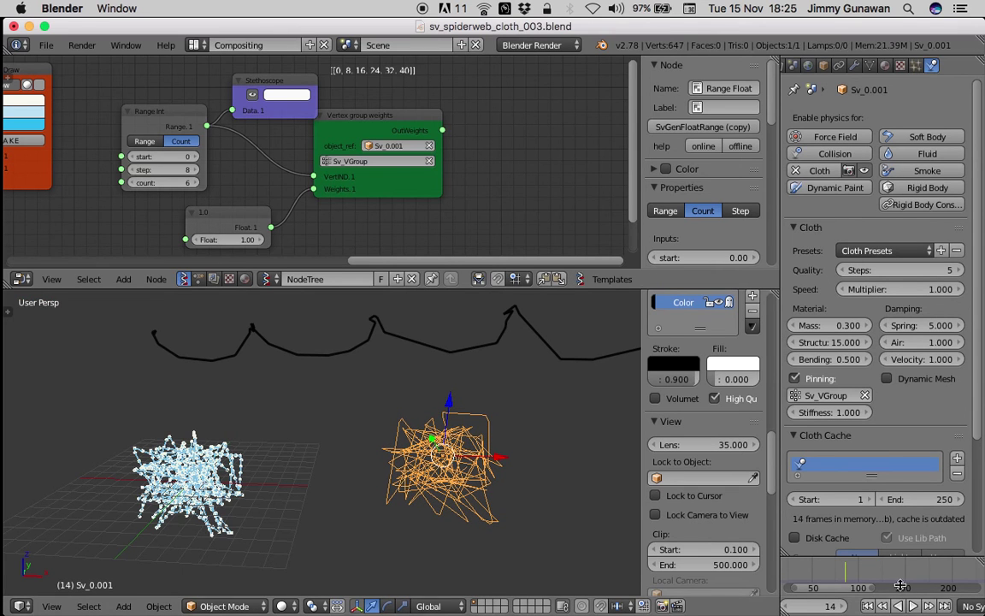
{"action": "left_click", "coordinate": [908, 608]}
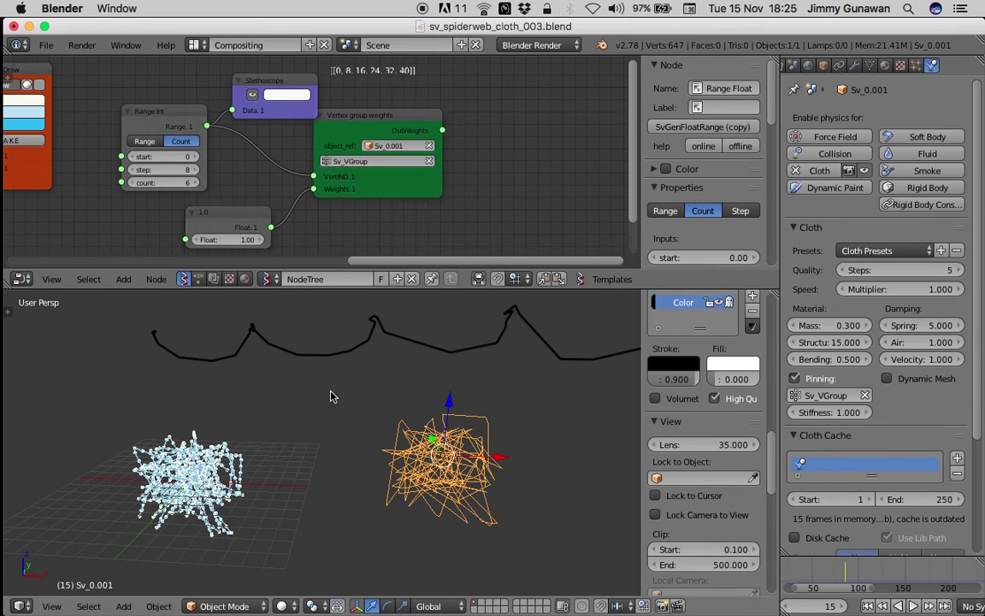
Turn off the tangled line preview in the Viewer Draw node
{"action": "scroll", "coordinate": [178, 181], "scroll_direction": "down", "scroll_amount": 2}
{"action": "middle_click_drag", "start_coordinate": [175, 178], "coordinate": [352, 178]}
{"action": "left_click", "coordinate": [277, 102]}
{"action": "middle_click_drag", "start_coordinate": [279, 104], "coordinate": [309, 111]}
{"action": "scroll", "coordinate": [316, 107], "scroll_direction": "up", "scroll_amount": 2}
{"action": "left_click", "coordinate": [310, 109]}
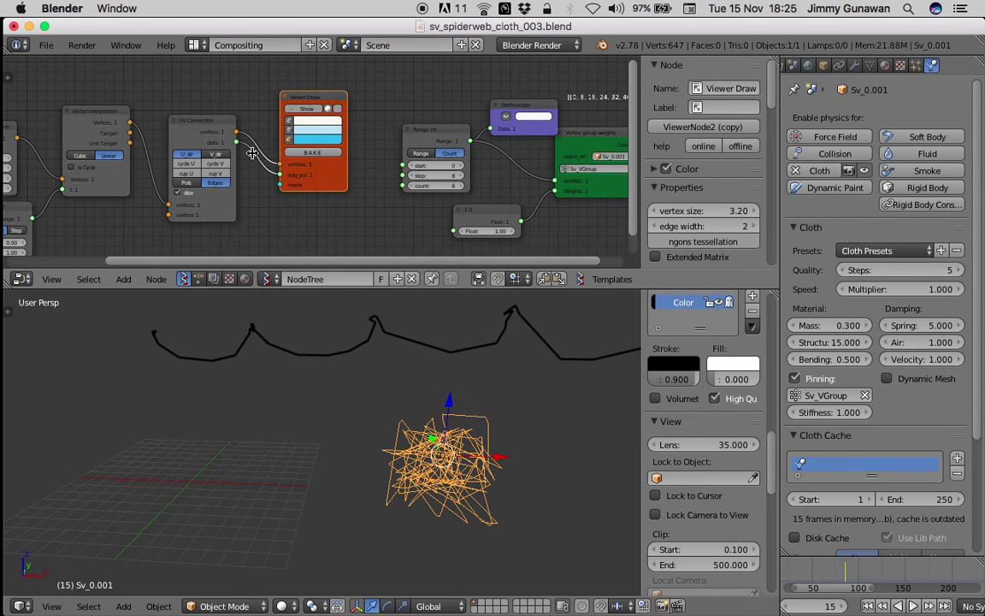
Delete all the nodes that generate the tangled line, including Vector Interpolation, UV Connection and Viewer Draw
{"action": "scroll", "coordinate": [246, 148], "scroll_direction": "down", "scroll_amount": 2}
{"action": "middle_click_drag", "start_coordinate": [235, 148], "coordinate": [258, 141]}
{"action": "left_click", "coordinate": [263, 125]}
{"action": "scroll", "coordinate": [261, 123], "scroll_direction": "down", "scroll_amount": 5}
{"action": "key", "text": "a"}
{"action": "key", "text": "a"}
{"action": "key", "text": "a"}
{"action": "key", "text": "b"}
{"action": "left_click_drag", "start_coordinate": [61, 78], "coordinate": [330, 207]}
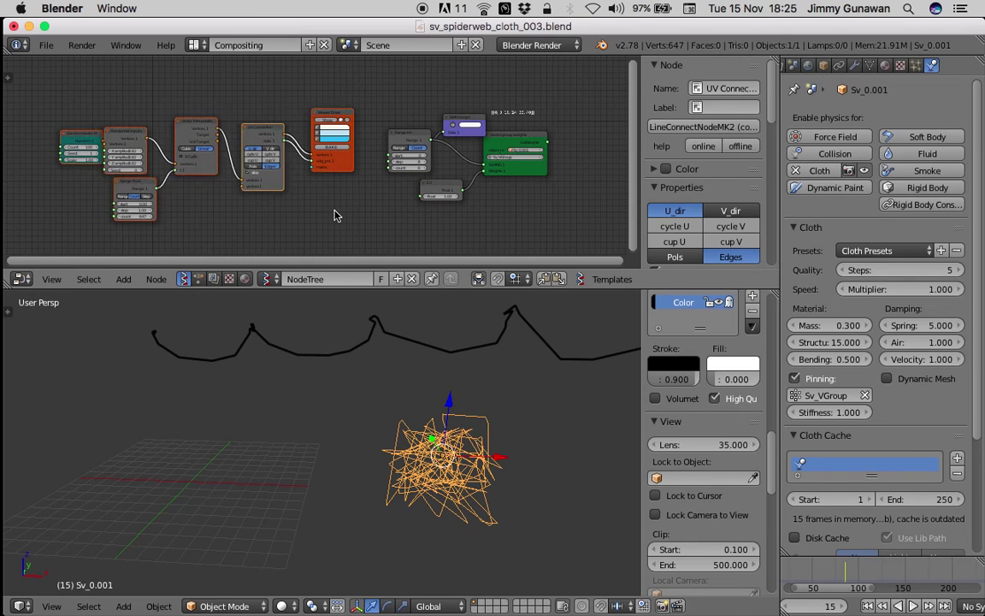
{"action": "key", "text": "x"}
Set the count of the Range Int node to 20
{"action": "middle_click_drag", "start_coordinate": [358, 174], "coordinate": [120, 179]}
{"action": "scroll", "coordinate": [125, 176], "scroll_direction": "up", "scroll_amount": 4}
{"action": "scroll", "coordinate": [125, 177], "scroll_direction": "up", "scroll_amount": 4}
{"action": "scroll", "coordinate": [285, 159], "scroll_direction": "down", "scroll_amount": 1}
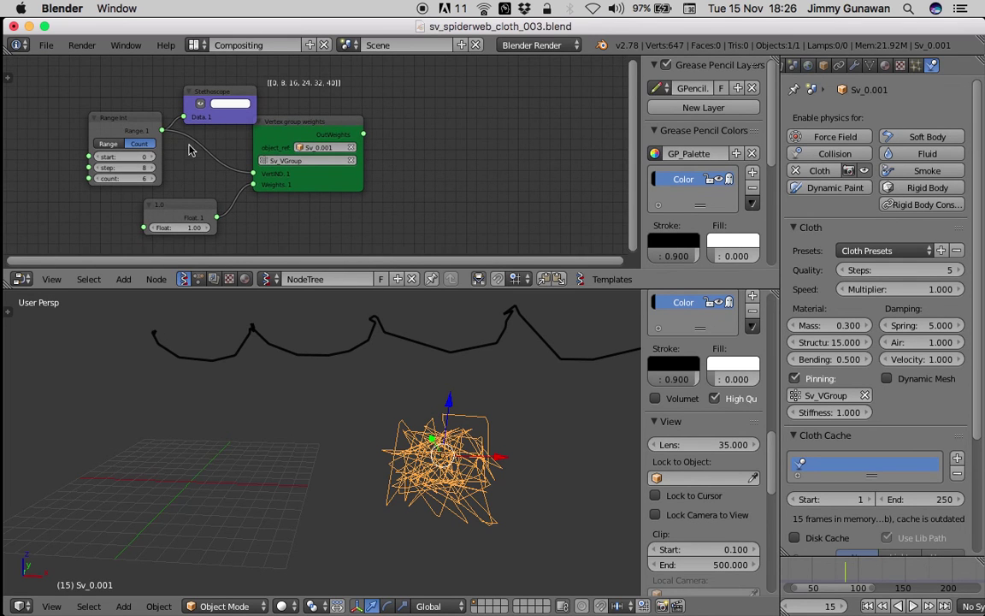
{"action": "left_click", "coordinate": [130, 177]}
{"action": "type", "text": "20"}
{"action": "key", "text": "Return"}
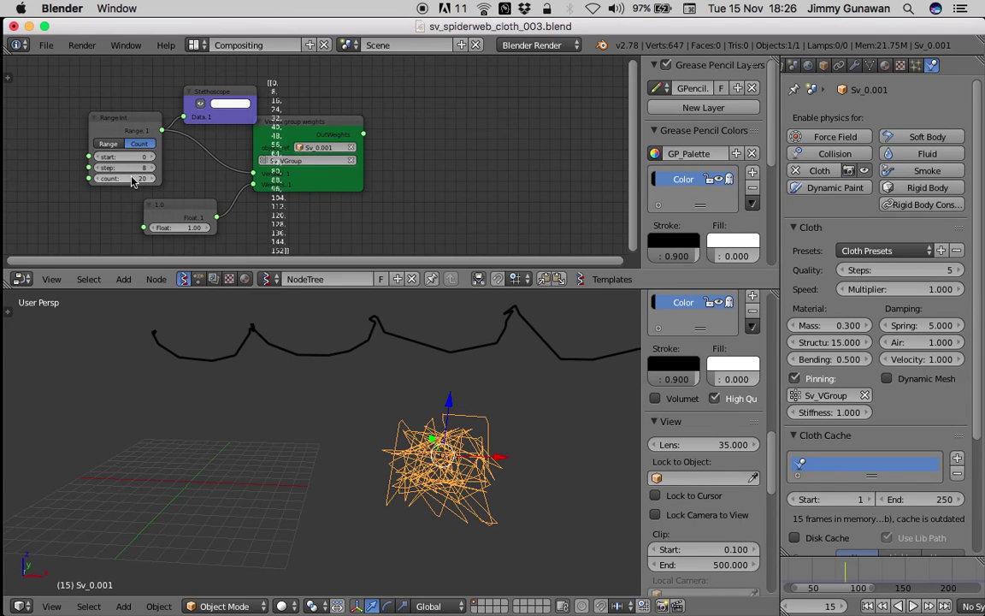
Play the cloth simulation from the first frame, pause it and inspect the pinned tangled mesh
{"action": "left_click", "coordinate": [868, 605]}
{"action": "left_click", "coordinate": [912, 606]}
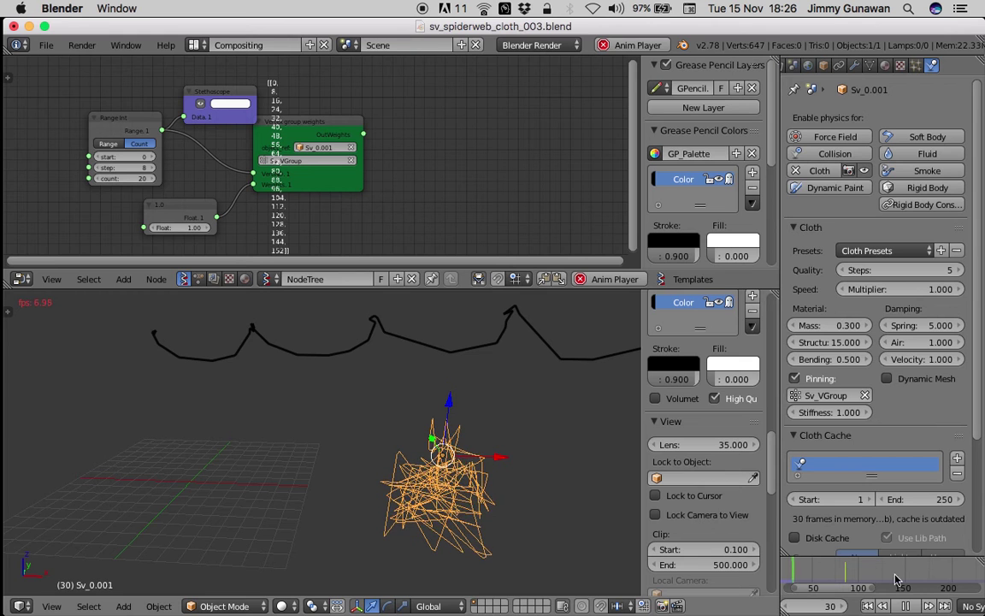
{"action": "left_click", "coordinate": [907, 606]}
{"action": "scroll", "coordinate": [438, 429], "scroll_direction": "up", "scroll_amount": 2}
{"action": "middle_click_drag", "start_coordinate": [485, 461], "coordinate": [429, 398], "text": "shift"}
{"action": "key", "text": "Tab"}
{"action": "left_click", "coordinate": [491, 422]}
{"action": "key", "text": "Tab"}
Set the Range Int node's count to 40 and its step to 12
{"action": "left_click", "coordinate": [354, 409]}
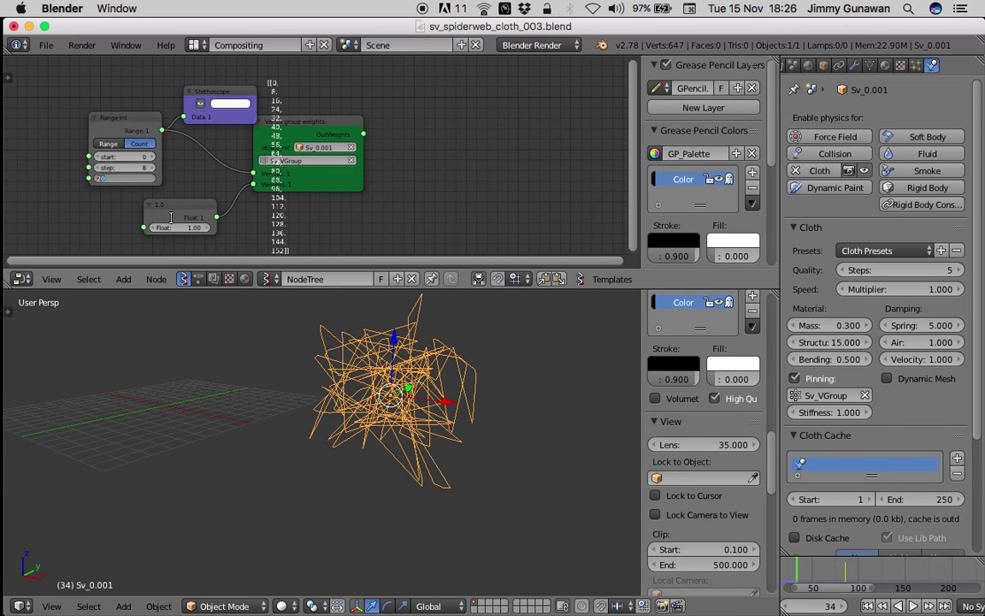
{"action": "type", "text": "40"}
{"action": "key", "text": "Return"}
{"action": "scroll", "coordinate": [187, 217], "scroll_direction": "down", "scroll_amount": 1}
{"action": "middle_click_drag", "start_coordinate": [218, 193], "coordinate": [225, 182]}
{"action": "scroll", "coordinate": [176, 170], "scroll_direction": "up", "scroll_amount": 2}
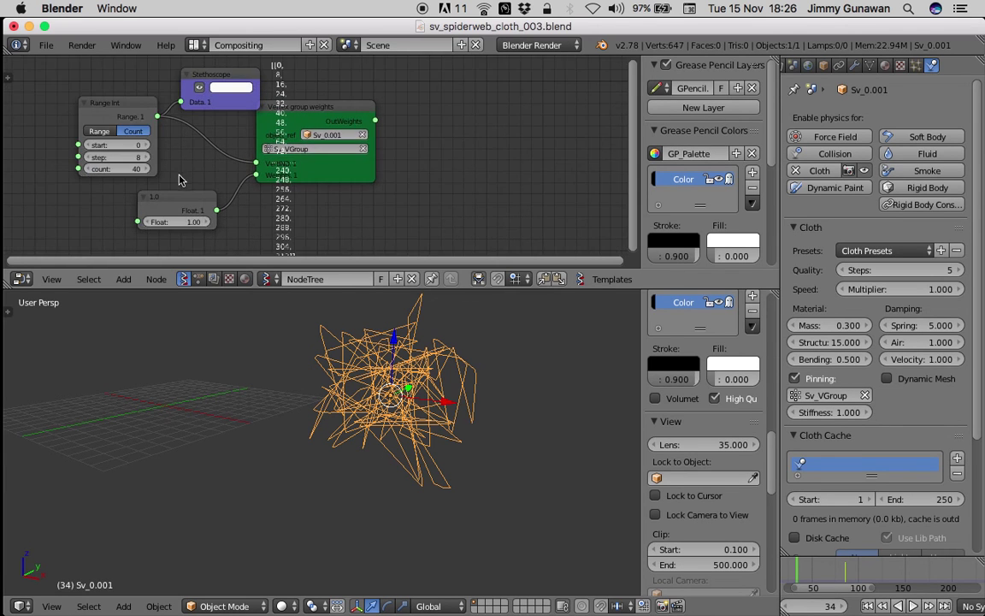
{"action": "left_click", "coordinate": [148, 158]}
{"action": "left_click", "coordinate": [148, 158]}
{"action": "left_click", "coordinate": [149, 157]}
{"action": "left_click", "coordinate": [149, 157]}
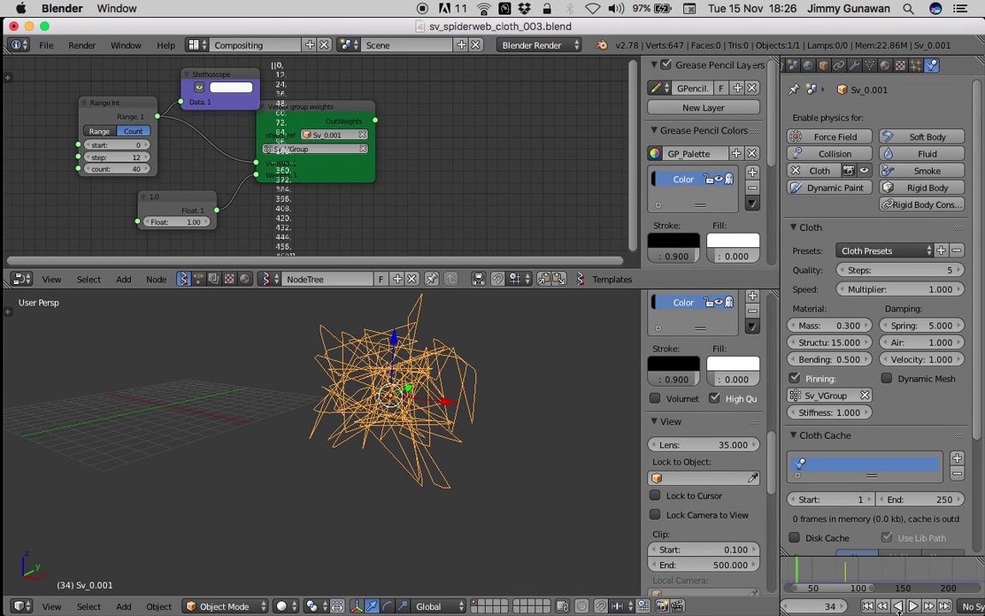
Play the simulation from the first frame, examine the falling mesh from several angles and pause it
{"action": "left_click", "coordinate": [868, 606]}
{"action": "left_click", "coordinate": [914, 606]}
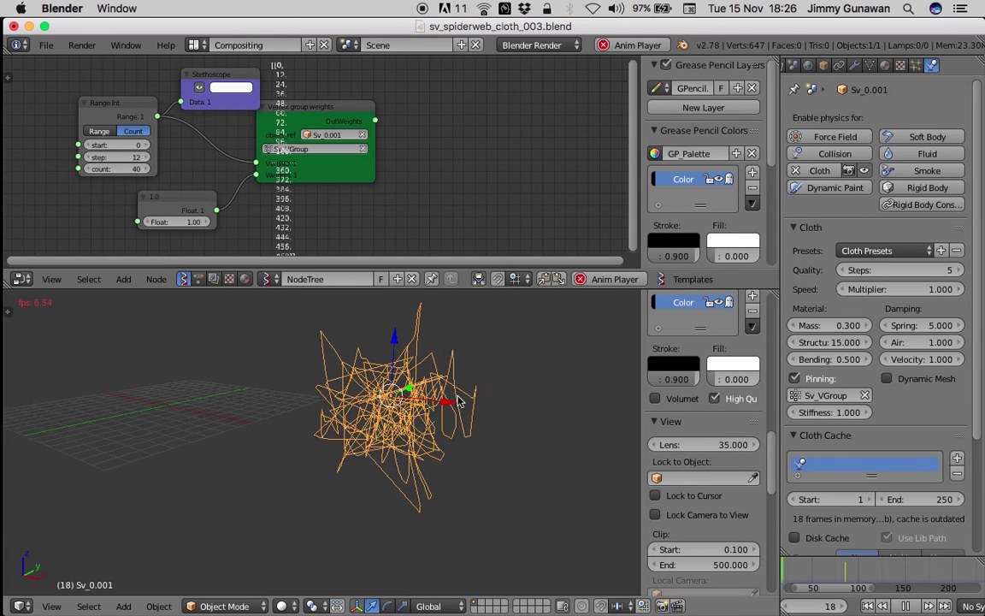
{"action": "middle_click_drag", "start_coordinate": [440, 390], "coordinate": [360, 361]}
{"action": "middle_click_drag", "start_coordinate": [410, 409], "coordinate": [382, 382]}
{"action": "middle_click_drag", "start_coordinate": [480, 368], "coordinate": [474, 400]}
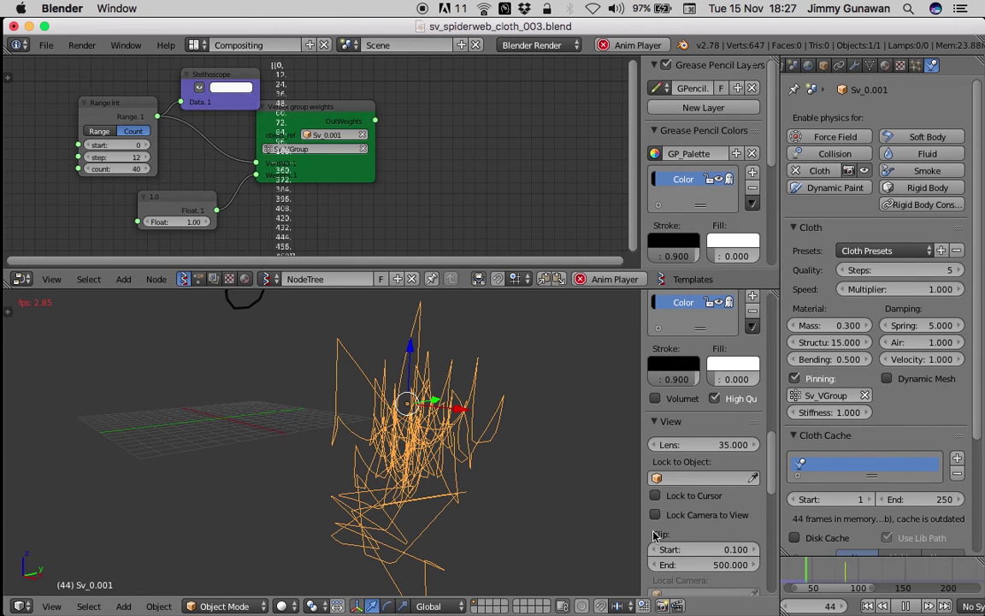
{"action": "left_click", "coordinate": [557, 514]}
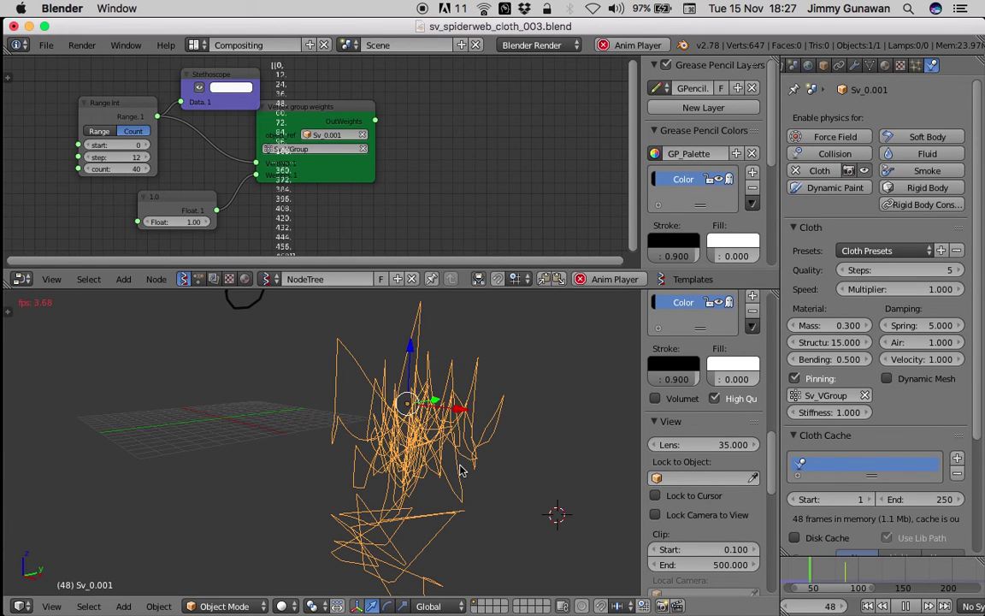
{"action": "middle_click_drag", "start_coordinate": [462, 470], "coordinate": [398, 465]}
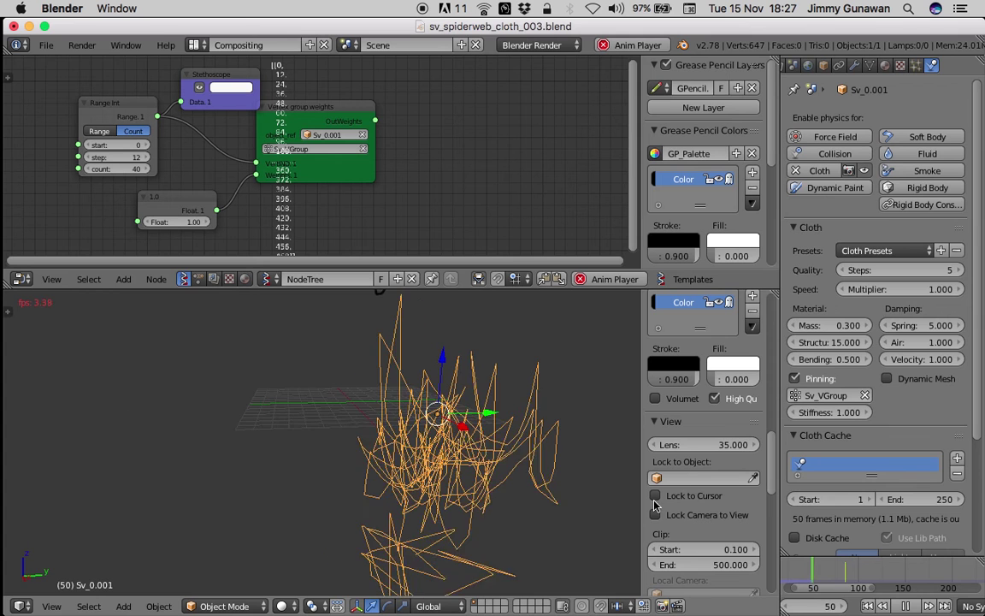
{"action": "left_click", "coordinate": [905, 606]}
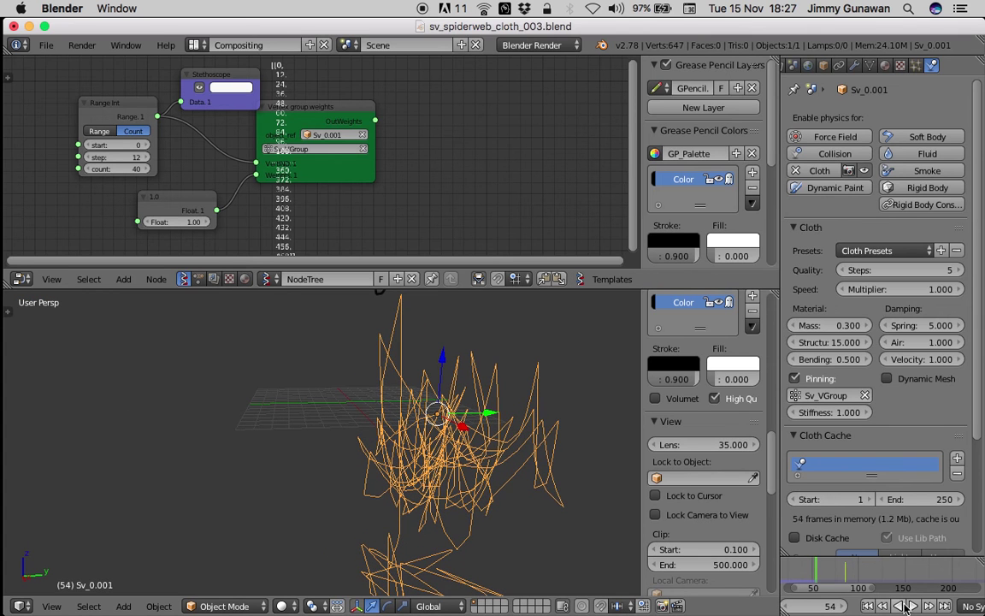
View the undeformed vertices of the Sv_0.001 mesh in Edit Mode and return to Object Mode
{"action": "mouse_move", "coordinate": [461, 458]}
{"action": "middle_mouse_down"}
{"action": "mouse_move", "coordinate": [465, 491]}
{"action": "mouse_move", "coordinate": [456, 464]}
{"action": "middle_mouse_up"}
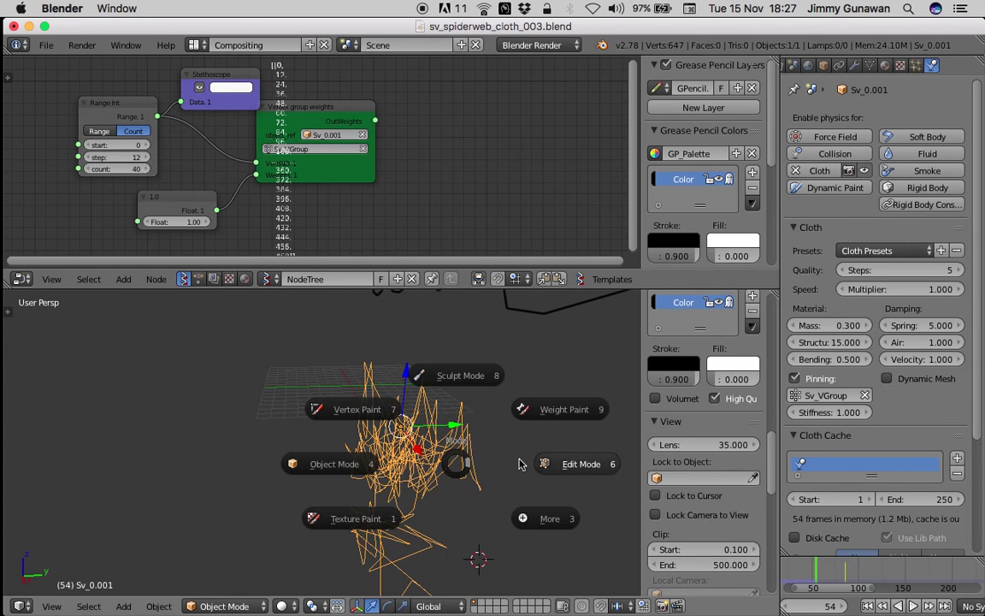
{"action": "left_click", "coordinate": [556, 463]}
{"action": "middle_click_drag", "start_coordinate": [417, 408], "coordinate": [421, 396]}
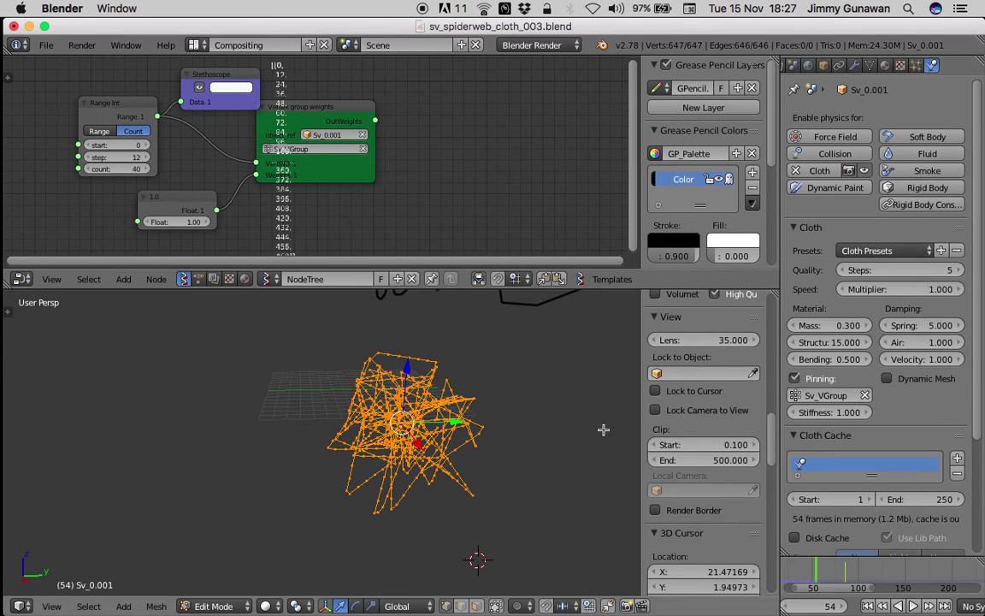
{"action": "key", "text": "Tab"}
{"action": "left_click", "coordinate": [389, 420]}
Set the Range Int node's step to 8 and its count to 80
{"action": "scroll", "coordinate": [117, 157], "scroll_direction": "up", "scroll_amount": 3}
{"action": "middle_click_drag", "start_coordinate": [119, 157], "coordinate": [190, 172]}
{"action": "left_click", "coordinate": [200, 185]}
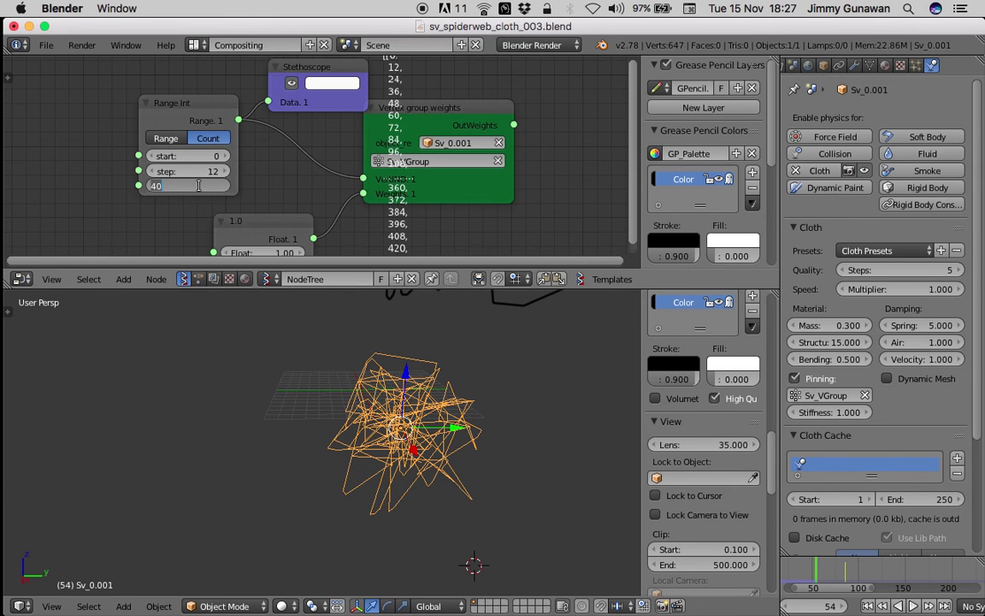
{"action": "left_click", "coordinate": [202, 171]}
{"action": "left_click", "coordinate": [202, 171]}
{"action": "type", "text": "8"}
{"action": "key", "text": "Return"}
{"action": "left_click", "coordinate": [195, 186]}
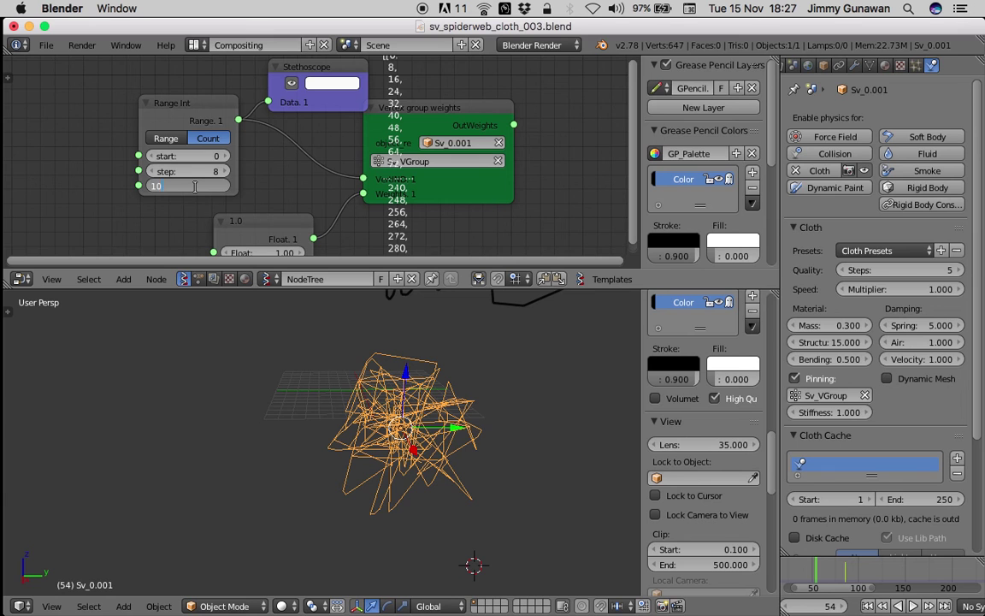
{"action": "type", "text": "80"}
{"action": "key", "text": "Return"}
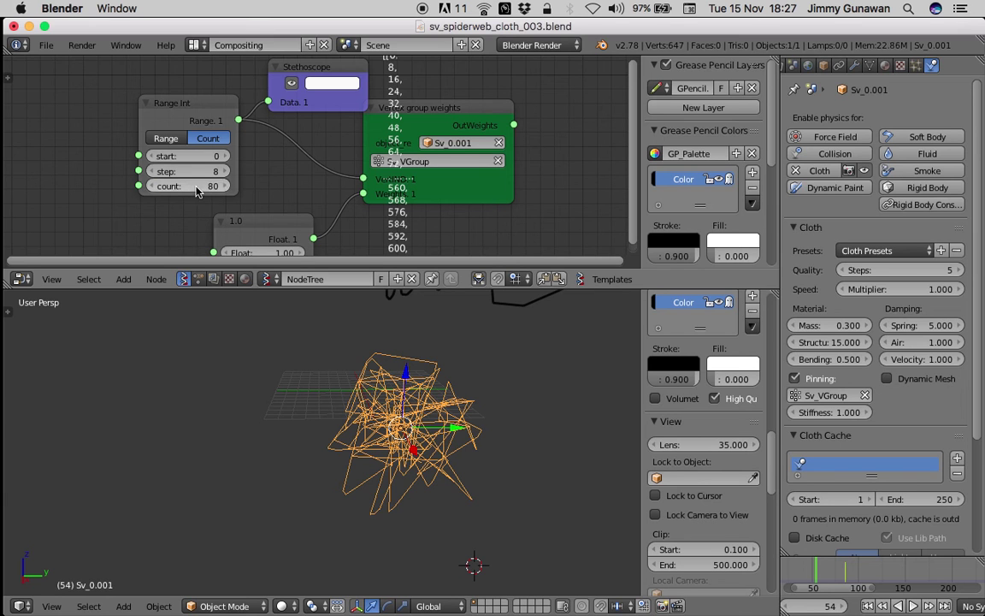
Delete the Stethoscope node attached to Range Int and return the timeline to the first frame
{"action": "scroll", "coordinate": [408, 116], "scroll_direction": "up", "scroll_amount": 1}
{"action": "left_click_drag", "start_coordinate": [431, 128], "coordinate": [481, 133]}
{"action": "left_click", "coordinate": [334, 84]}
{"action": "key", "text": "x"}
{"action": "scroll", "coordinate": [344, 113], "scroll_direction": "down", "scroll_amount": 2, "text": "ctrl"}
{"action": "middle_click_drag", "start_coordinate": [344, 113], "coordinate": [330, 82]}
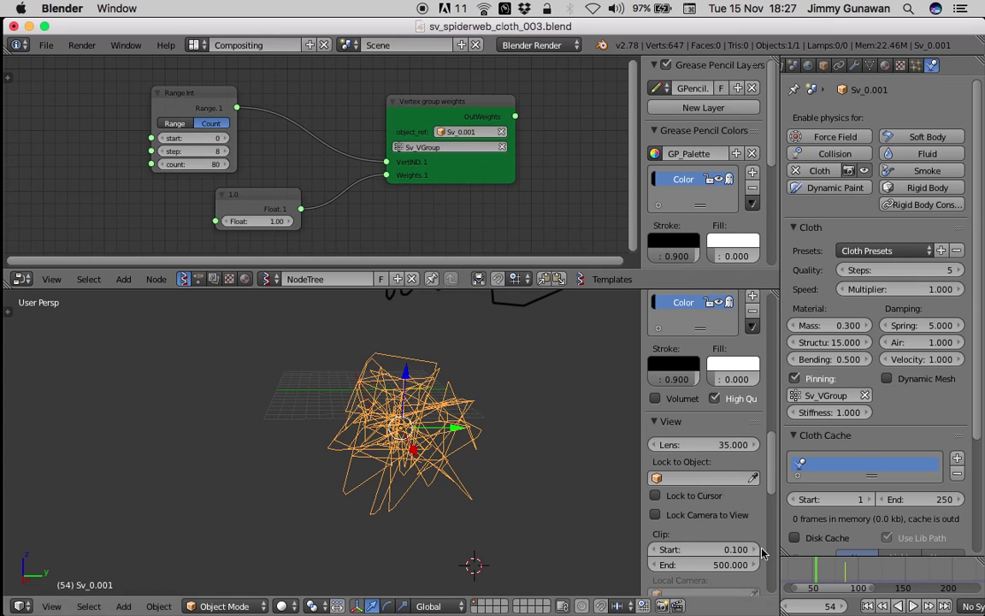
{"action": "left_click", "coordinate": [868, 606]}
{"action": "left_click", "coordinate": [195, 44]}
{"action": "left_click", "coordinate": [192, 67]}
{"action": "scroll", "coordinate": [480, 268], "scroll_direction": "down", "scroll_amount": 4}
{"action": "middle_click_drag", "start_coordinate": [655, 255], "coordinate": [761, 255]}
{"action": "left_click", "coordinate": [978, 78]}
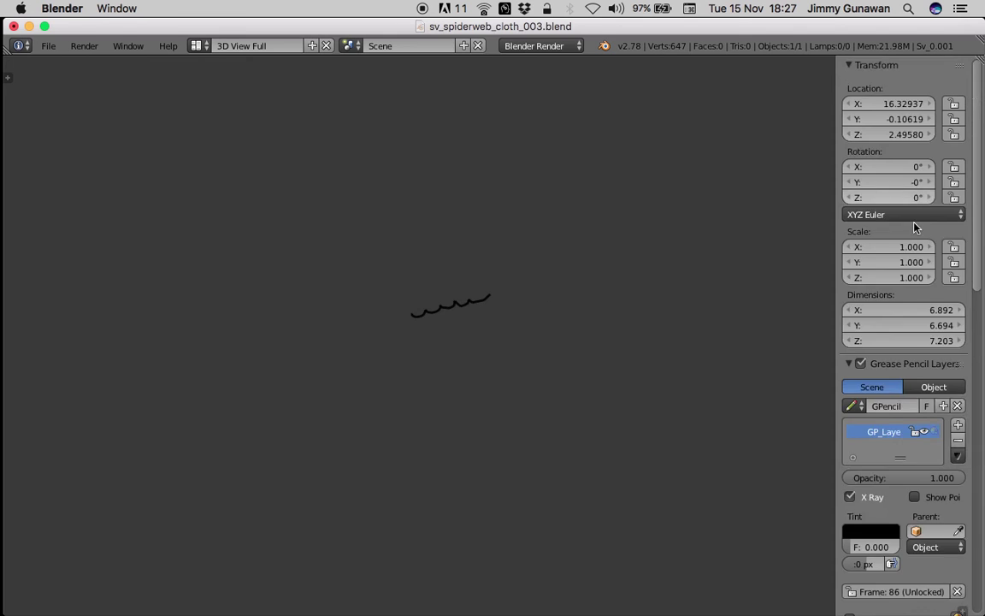
{"action": "scroll", "coordinate": [915, 228], "scroll_direction": "down", "scroll_amount": 5}
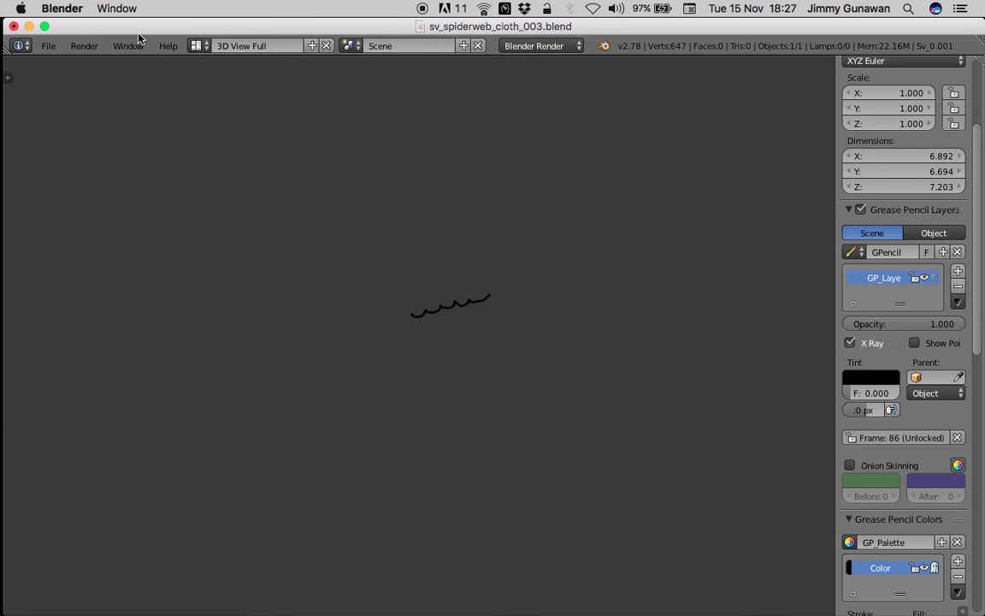
{"action": "left_click", "coordinate": [197, 45]}
{"action": "left_click", "coordinate": [218, 96]}
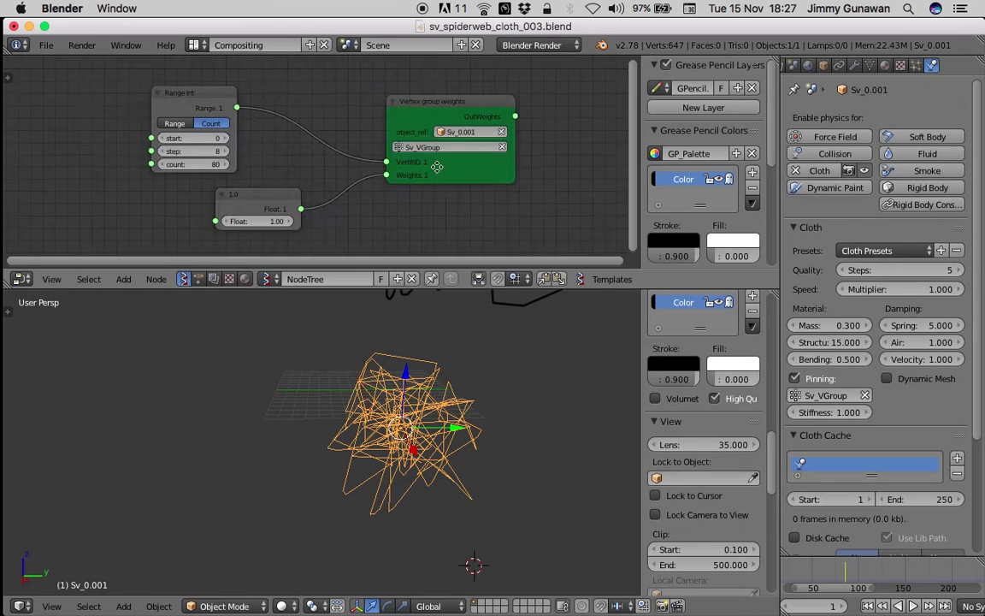
Save the blend file and move the Vertex group weights node slightly upward
{"action": "middle_click_drag", "start_coordinate": [437, 167], "coordinate": [343, 187]}
{"action": "key", "text": "super+s"}
{"action": "left_click", "coordinate": [358, 193]}
{"action": "left_click_drag", "start_coordinate": [364, 125], "coordinate": [360, 90]}
{"action": "middle_click_drag", "start_coordinate": [456, 376], "coordinate": [470, 397]}
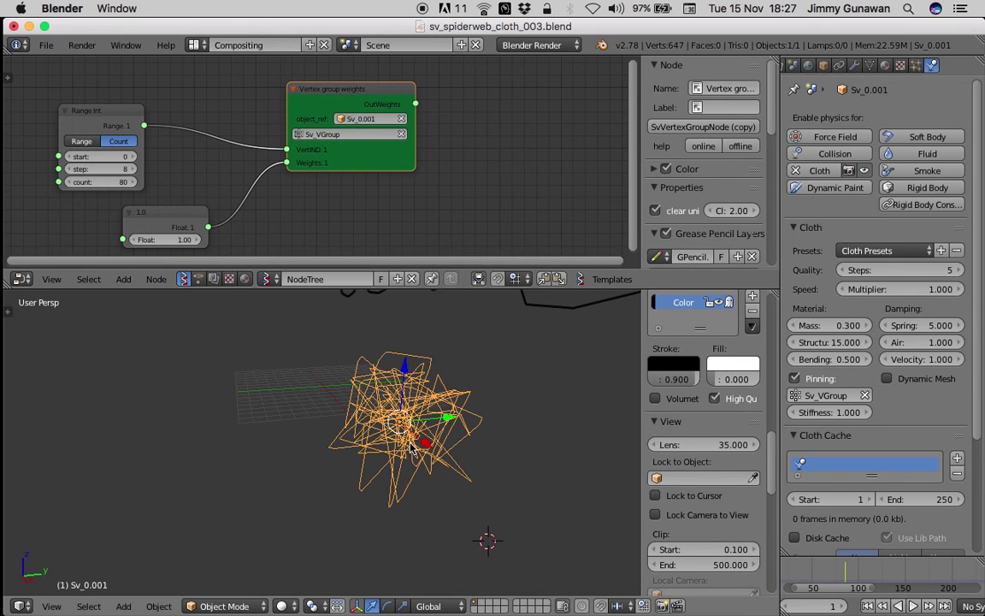
Add a Polyline Viewer node and place it beside the Vertex group weights node, leaving a gap between them
{"action": "middle_click_drag", "start_coordinate": [473, 203], "coordinate": [441, 197]}
{"action": "key", "text": "shift+a"}
{"action": "left_click", "coordinate": [440, 196]}
{"action": "type", "text": "polyl"}
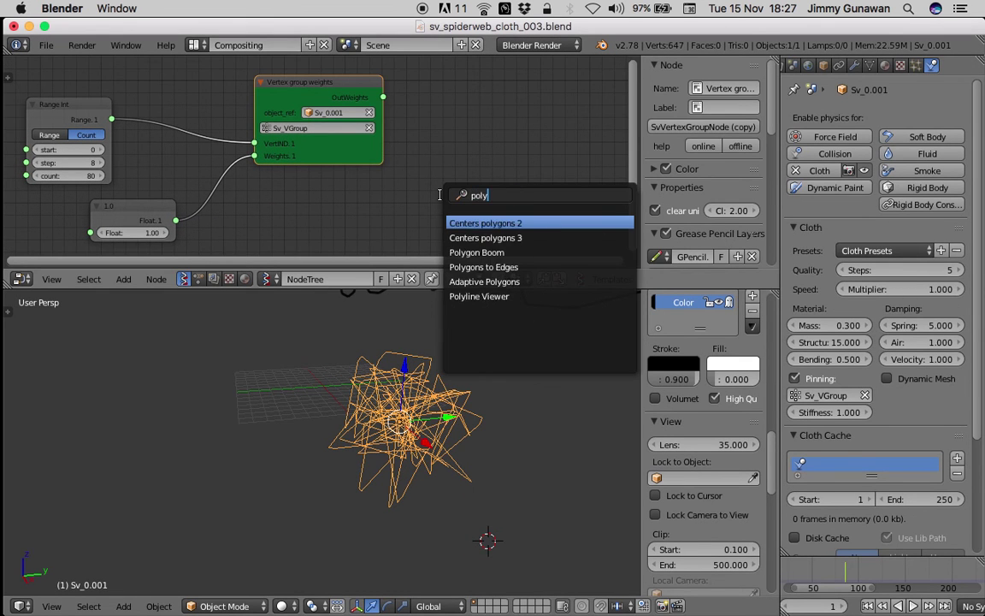
{"action": "key", "text": "Return"}
{"action": "left_click", "coordinate": [436, 78]}
{"action": "scroll", "coordinate": [438, 83], "scroll_direction": "down", "scroll_amount": 1}
{"action": "middle_click_drag", "start_coordinate": [474, 87], "coordinate": [427, 86]}
{"action": "left_click_drag", "start_coordinate": [427, 84], "coordinate": [515, 85]}
Add an Objects in mk2 node between the Vertex group weights and Polyline Viewer nodes
{"action": "key", "text": "shift+a"}
{"action": "left_click", "coordinate": [380, 123]}
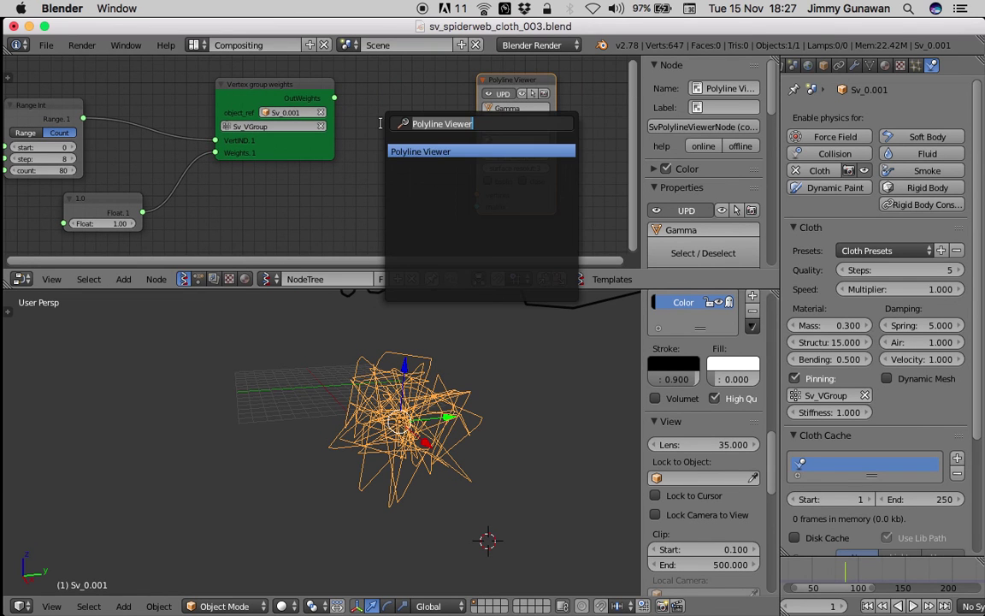
{"action": "type", "text": "obje"}
{"action": "key", "text": "Down"}
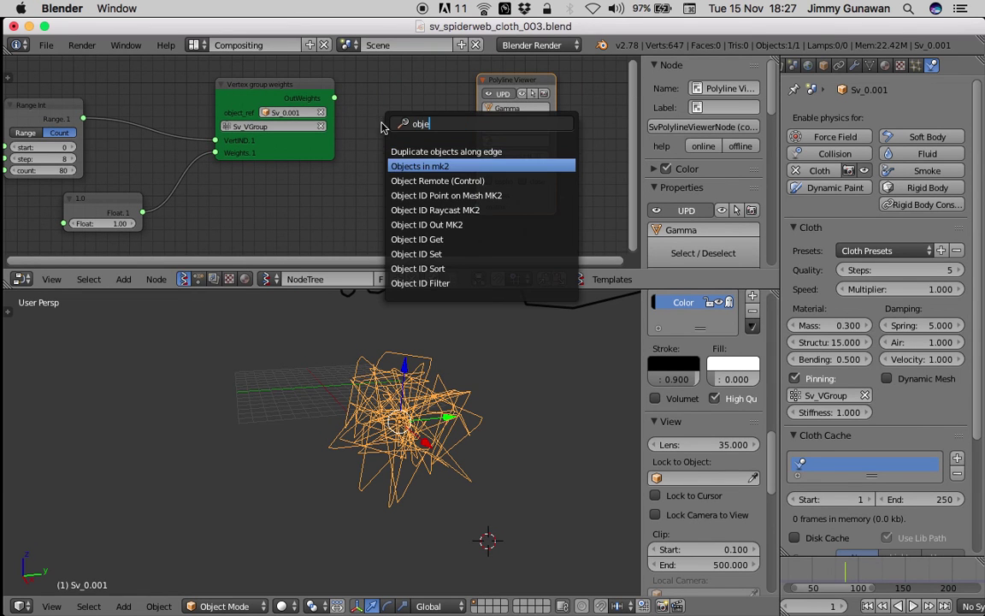
{"action": "key", "text": "Return"}
{"action": "left_click", "coordinate": [361, 125]}
Connect the Vertices output of Objects in mk2 to the vertices input of the Polyline Viewer
{"action": "left_click_drag", "start_coordinate": [523, 197], "coordinate": [575, 201]}
{"action": "left_click_drag", "start_coordinate": [442, 141], "coordinate": [507, 197]}
{"action": "middle_click_drag", "start_coordinate": [283, 406], "coordinate": [323, 382]}
{"action": "middle_click_drag", "start_coordinate": [249, 405], "coordinate": [398, 447]}
Set the depth radius of the Polyline Viewer to 0.02
{"action": "left_click", "coordinate": [546, 159]}
{"action": "type", "text": "0.02"}
{"action": "key", "text": "Return"}
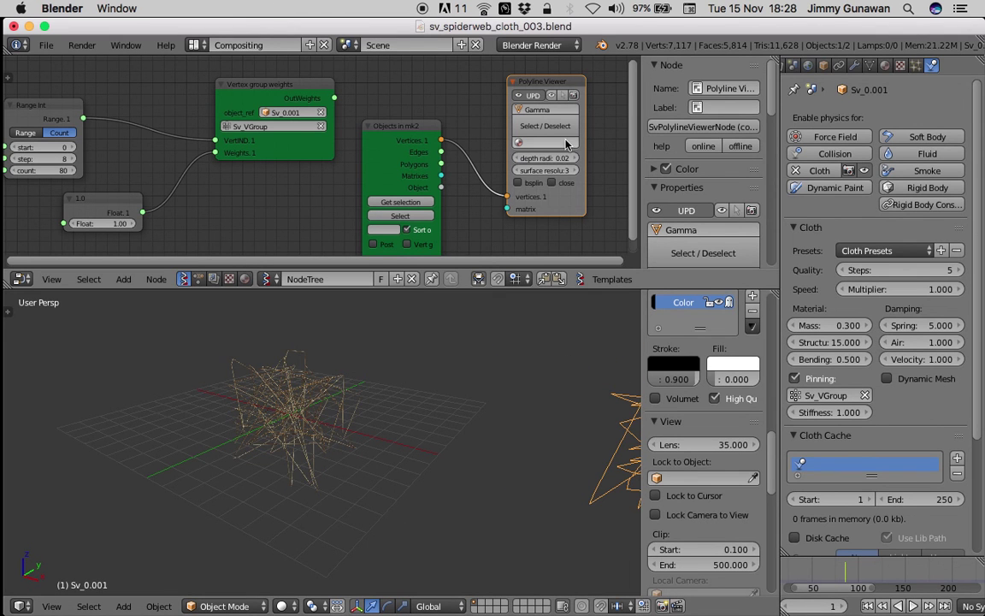
{"action": "left_click", "coordinate": [574, 160]}
{"action": "left_click", "coordinate": [550, 158]}
{"action": "type", "text": "0.02"}
{"action": "key", "text": "Return"}
Play the simulation from the first frame to check the generated polyline, and pause it
{"action": "middle_click_drag", "start_coordinate": [313, 334], "coordinate": [380, 420]}
{"action": "left_click", "coordinate": [868, 606]}
{"action": "left_click", "coordinate": [914, 605]}
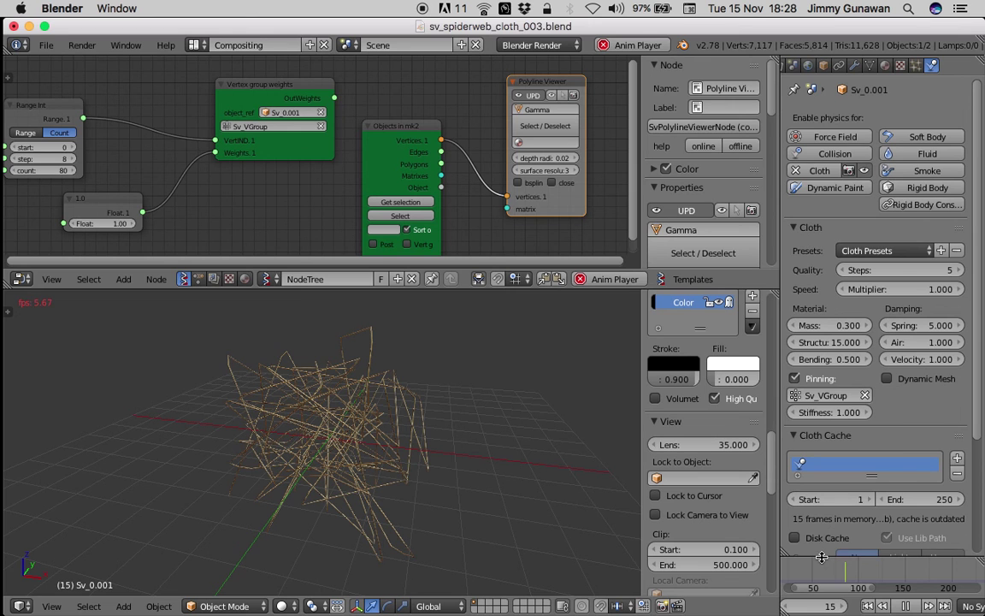
{"action": "left_click", "coordinate": [907, 606]}
Enable the post-modifier option on the Objects in mk2 node and return to the first frame
{"action": "middle_click_drag", "start_coordinate": [457, 210], "coordinate": [454, 170]}
{"action": "left_click", "coordinate": [381, 204]}
{"action": "left_click", "coordinate": [868, 605]}
Move the generated Gamma_0 polyline object to the second layer
{"action": "right_click", "coordinate": [335, 404]}
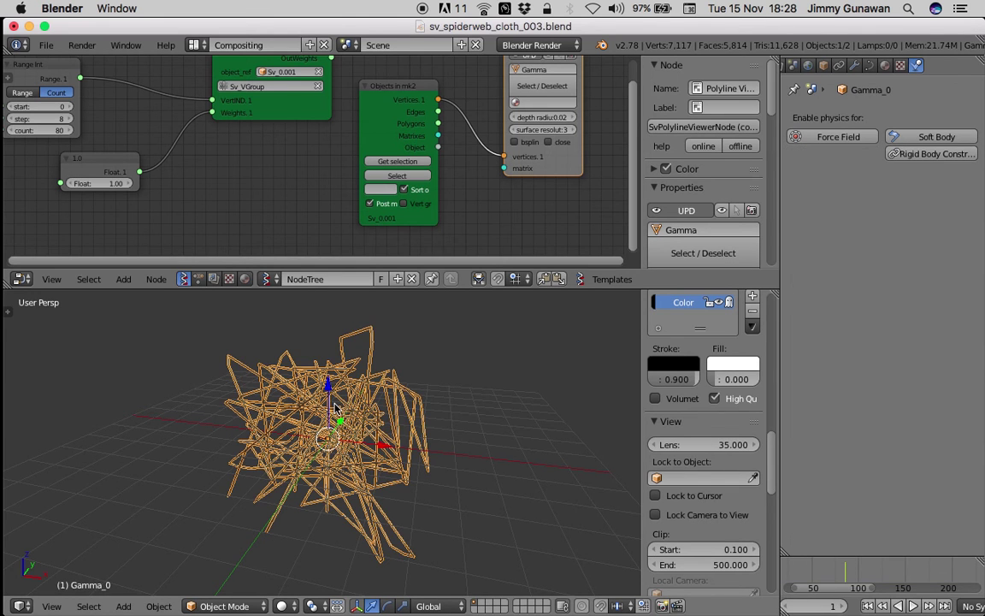
{"action": "key", "text": "m"}
{"action": "key", "text": "2"}
{"action": "left_click", "coordinate": [386, 360]}
Switch to the 3D View Full screen layout and frame the Gamma_0 polyline
{"action": "left_click", "coordinate": [196, 45]}
{"action": "left_click", "coordinate": [253, 69]}
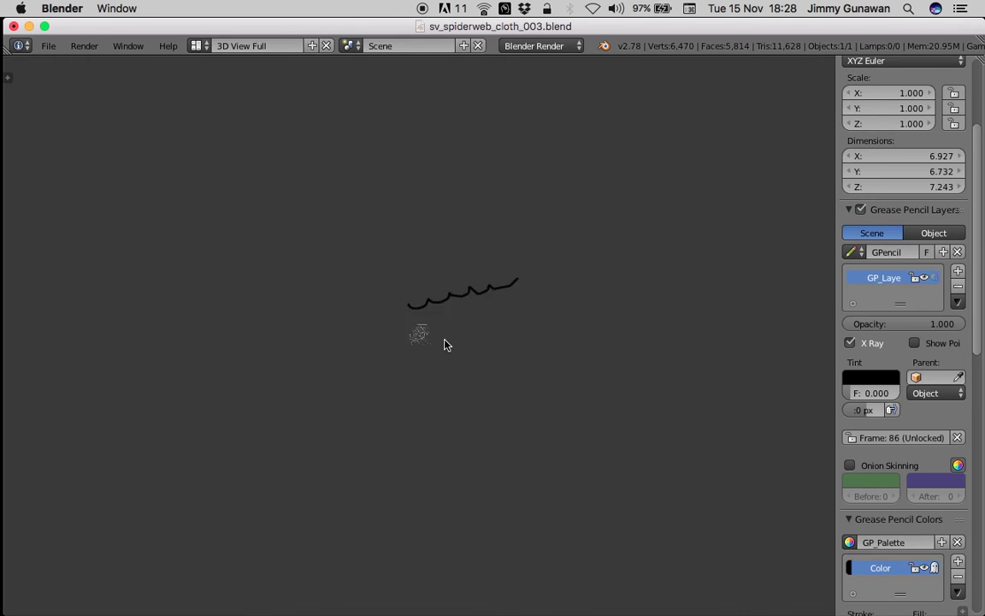
{"action": "key", "text": "KP_Decimal"}
Enable Matcap shading in the 3D view
{"action": "scroll", "coordinate": [862, 541], "scroll_direction": "down", "scroll_amount": 15}
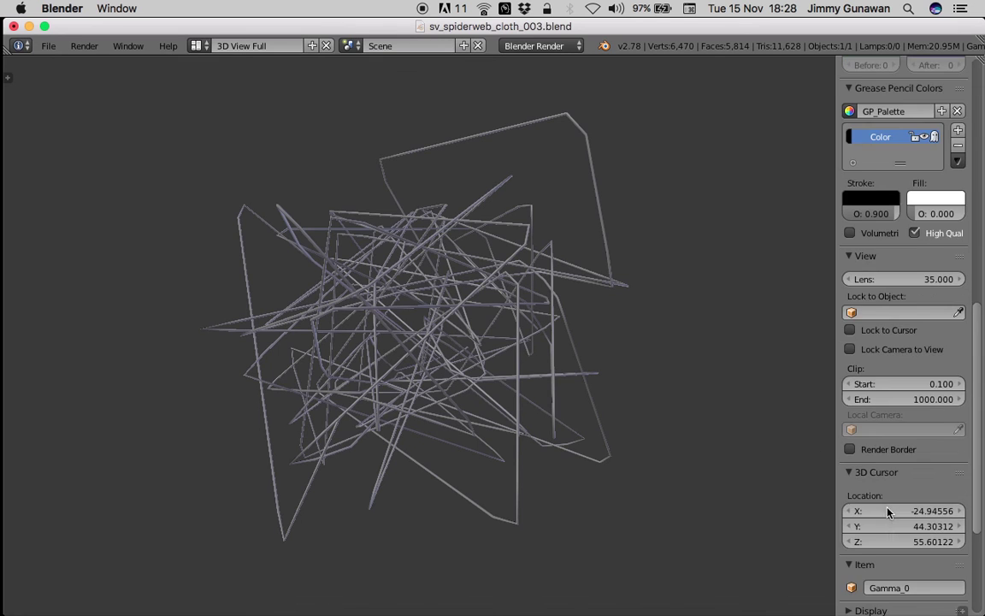
{"action": "left_click", "coordinate": [885, 501]}
{"action": "middle_click_drag", "start_coordinate": [694, 446], "coordinate": [727, 441]}
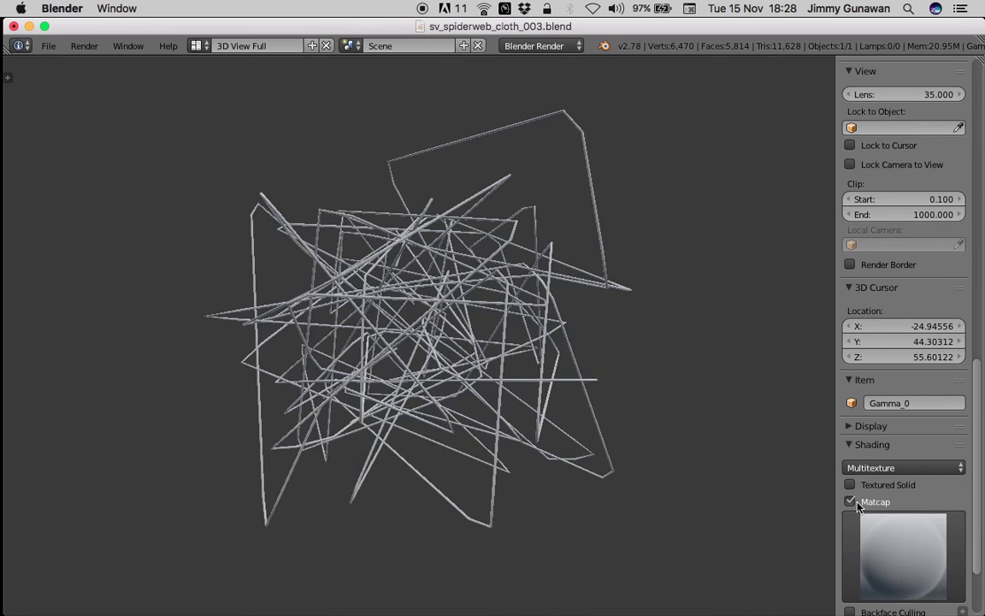
Apply the red matcap and play the cloth simulation on the polyline, stopping playback at frame 119
{"action": "left_click", "coordinate": [875, 536]}
{"action": "left_click", "coordinate": [767, 313]}
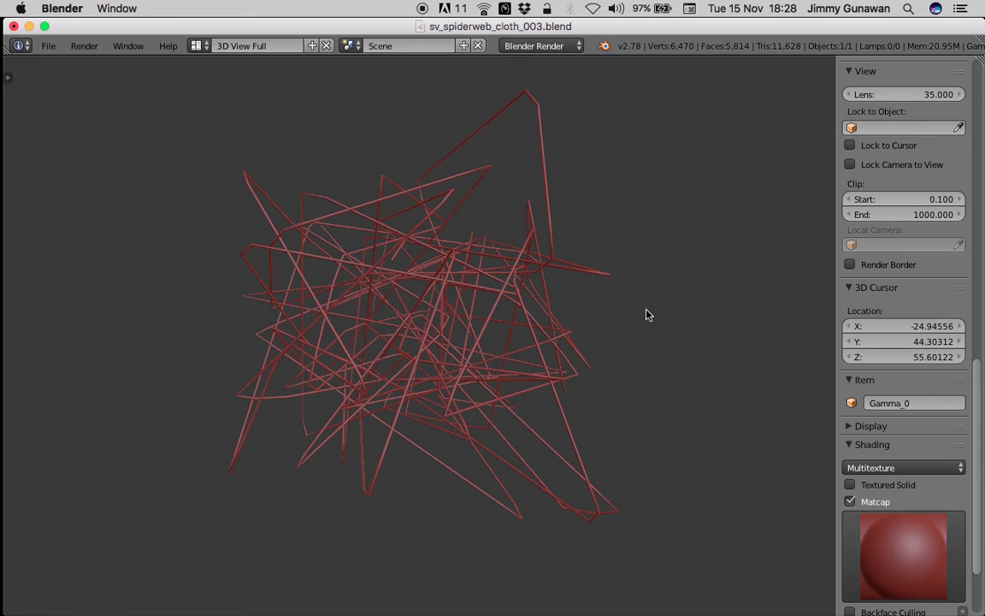
{"action": "key", "text": "alt+a"}
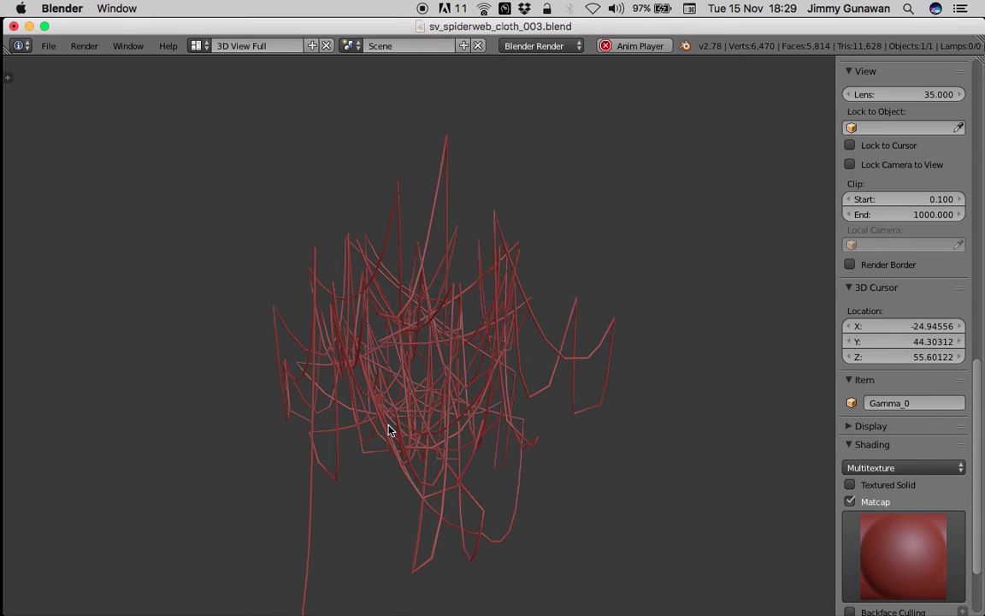
{"action": "left_click", "coordinate": [605, 45]}
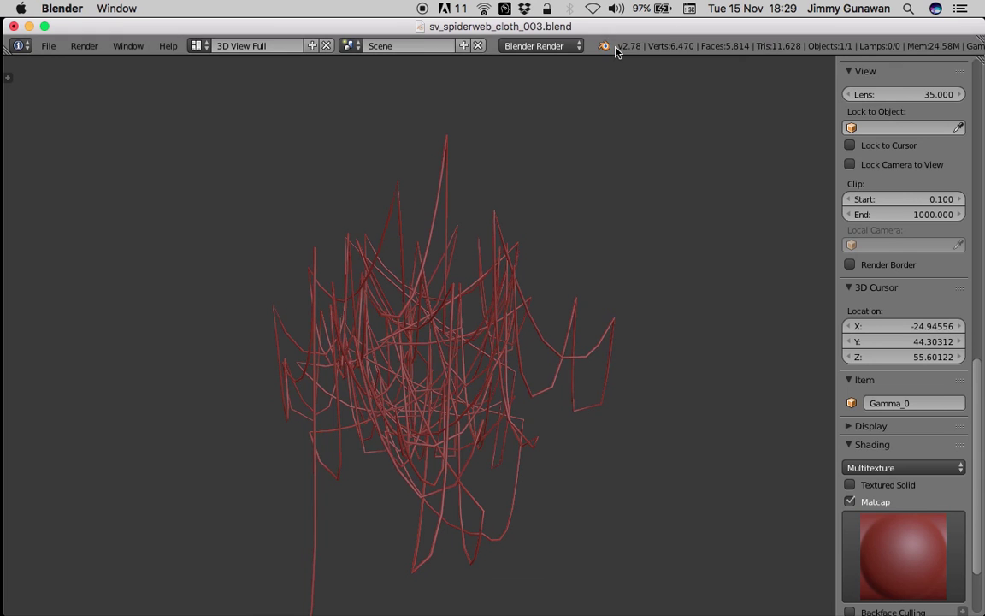
{"action": "scroll", "coordinate": [475, 370], "scroll_direction": "down", "scroll_amount": 3}
{"action": "scroll", "coordinate": [464, 357], "scroll_direction": "up", "scroll_amount": 2}
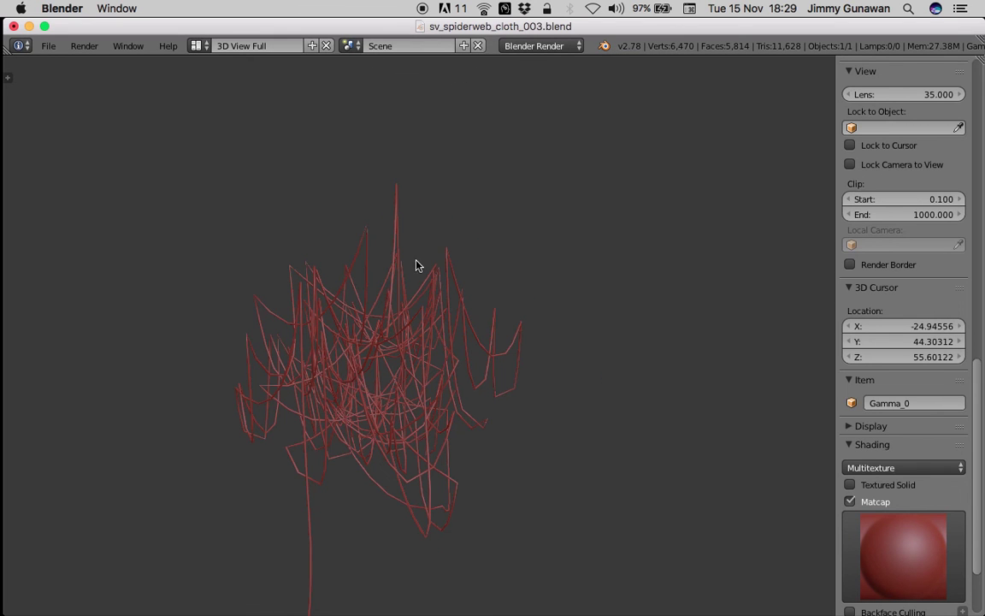
Switch to the Default layout and duplicate the Gamma_0 polyline about 10.28 units along the Y axis
{"action": "left_click", "coordinate": [204, 47]}
{"action": "left_click", "coordinate": [221, 113]}
{"action": "scroll", "coordinate": [392, 257], "scroll_direction": "up", "scroll_amount": 2}
{"action": "middle_click_drag", "start_coordinate": [392, 257], "coordinate": [328, 260], "text": "shift"}
{"action": "key", "text": "shift+d"}
{"action": "key", "text": "y"}
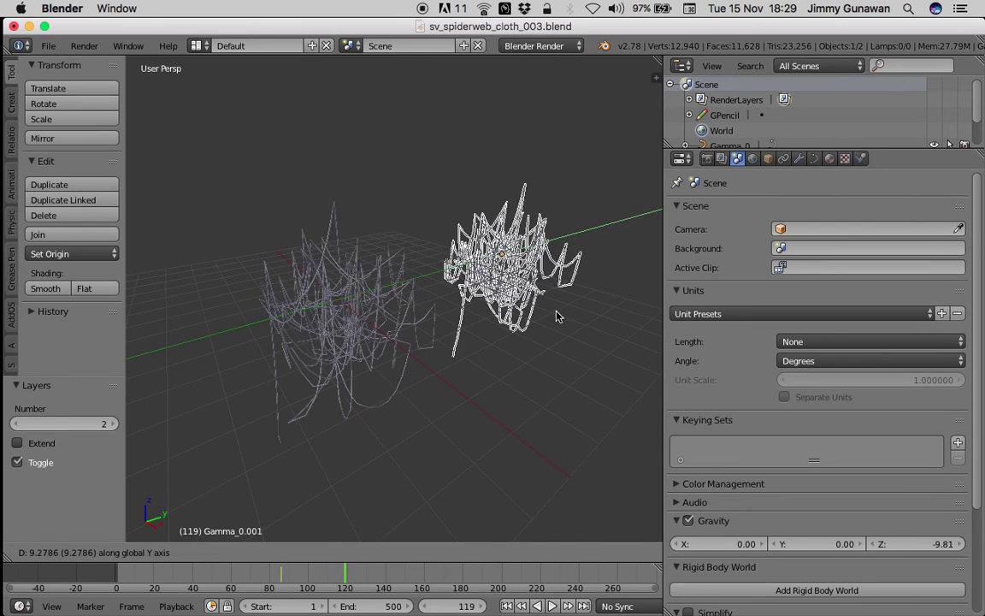
{"action": "left_click", "coordinate": [571, 314]}
{"action": "middle_click_drag", "start_coordinate": [513, 310], "coordinate": [362, 314]}
Convert the duplicated polyline to a mesh with Mesh from Curve/Meta/Surf/Text
{"action": "scroll", "coordinate": [428, 333], "scroll_direction": "up", "scroll_amount": 4}
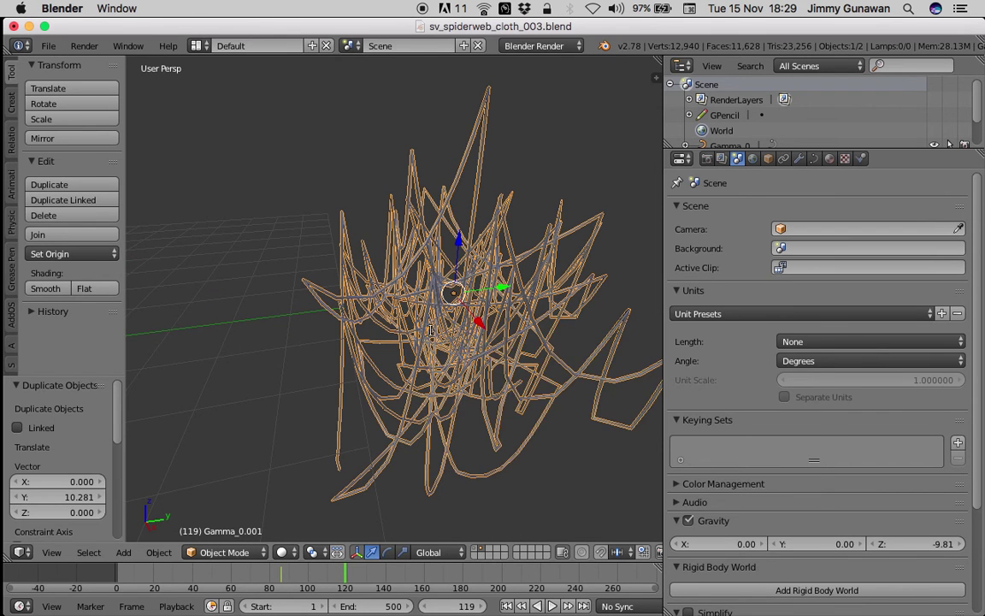
{"action": "key", "text": "space"}
{"action": "type", "text": "conv"}
{"action": "key", "text": "Return"}
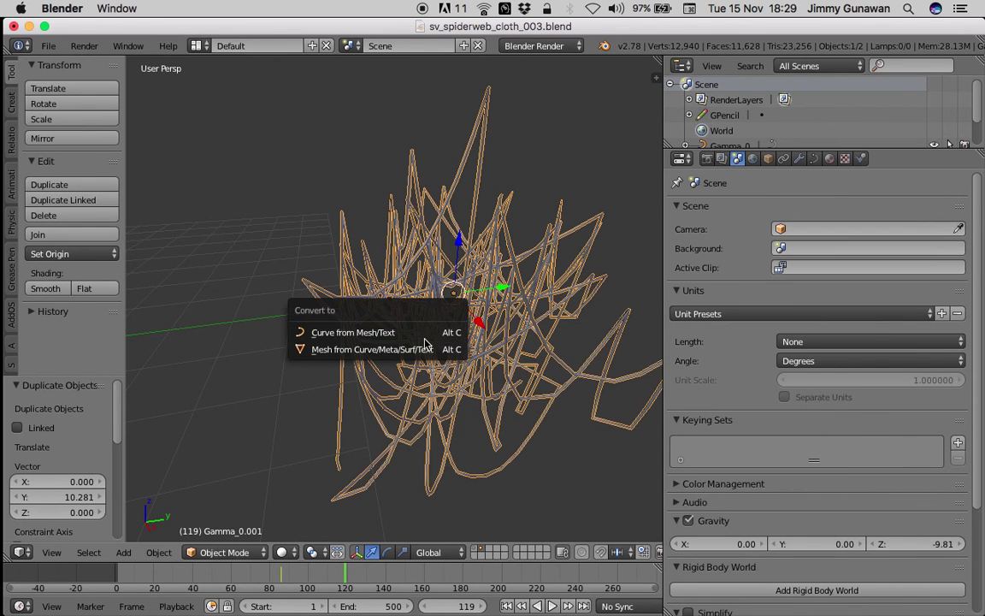
{"action": "left_click", "coordinate": [426, 349]}
{"action": "middle_click_drag", "start_coordinate": [461, 272], "coordinate": [424, 259], "text": "shift"}
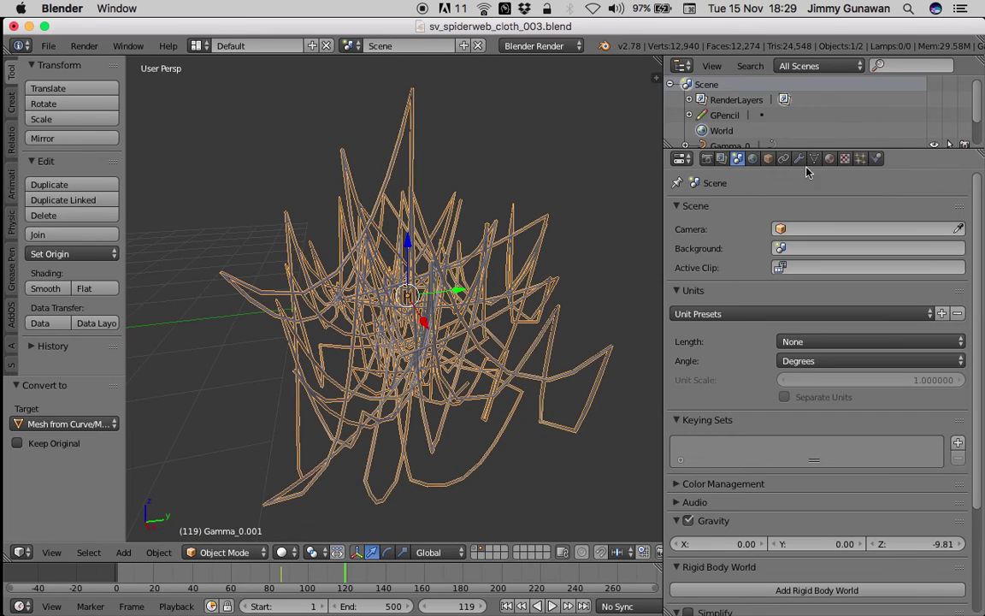
Add a Displace modifier to the converted mesh duplicate
{"action": "left_click", "coordinate": [798, 160]}
{"action": "left_click", "coordinate": [766, 211]}
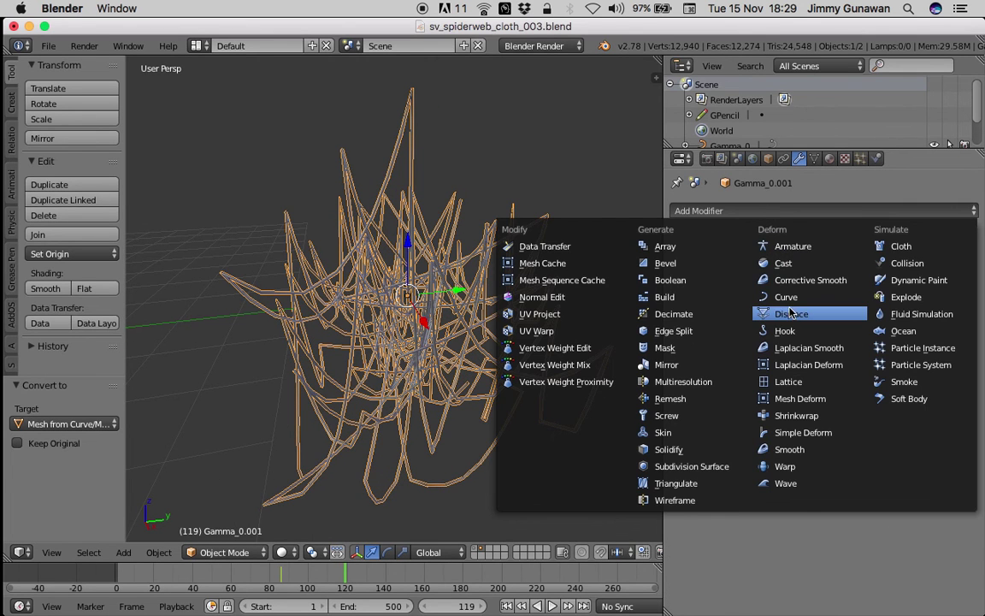
{"action": "left_click", "coordinate": [791, 314]}
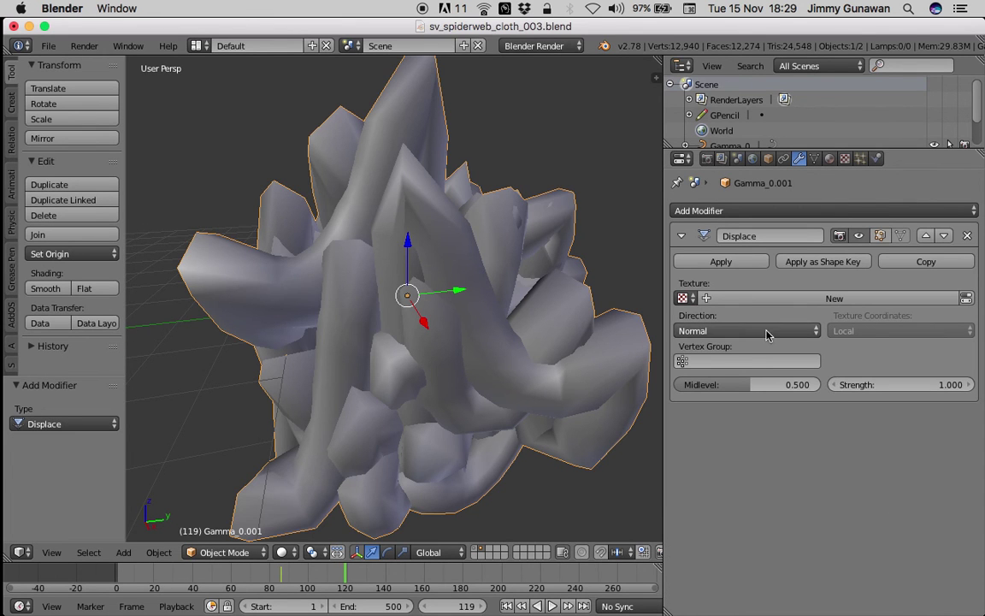
Give the Displace modifier a new Clouds texture and set its strength to 0.3
{"action": "left_click", "coordinate": [722, 298]}
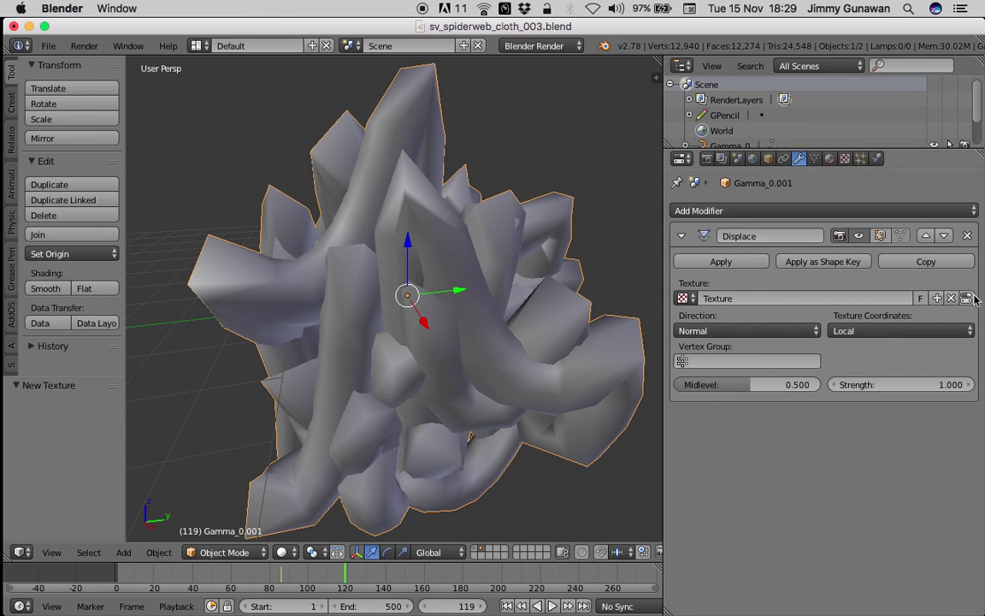
{"action": "left_click", "coordinate": [968, 298]}
{"action": "left_click", "coordinate": [804, 277]}
{"action": "left_click", "coordinate": [757, 330]}
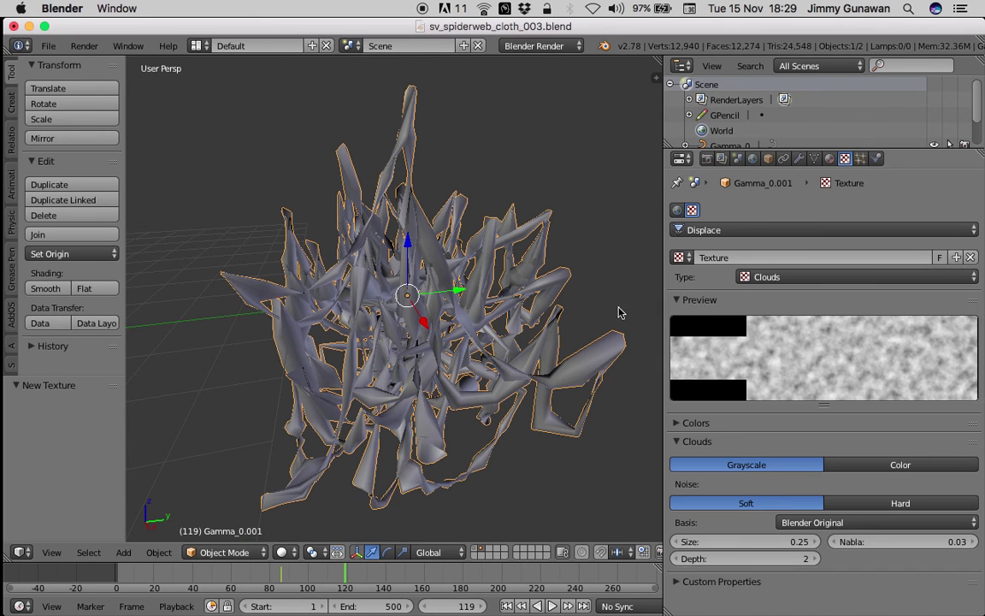
{"action": "left_click", "coordinate": [800, 159]}
{"action": "left_click_drag", "start_coordinate": [915, 385], "coordinate": [912, 384]}
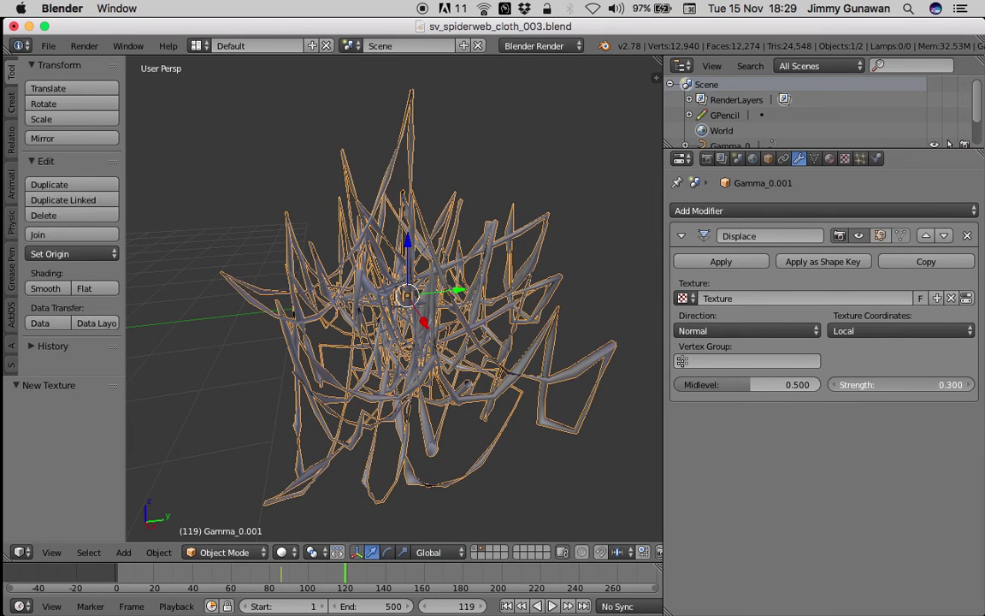
Examine the displaced duplicate from several angles, with and without its selection outline
{"action": "left_click", "coordinate": [599, 301]}
{"action": "key", "text": "a"}
{"action": "scroll", "coordinate": [473, 314], "scroll_direction": "up", "scroll_amount": 1}
{"action": "middle_click_drag", "start_coordinate": [469, 339], "coordinate": [448, 326]}
{"action": "scroll", "coordinate": [411, 374], "scroll_direction": "down", "scroll_amount": 3}
{"action": "scroll", "coordinate": [480, 328], "scroll_direction": "up", "scroll_amount": 3}
{"action": "right_click", "coordinate": [429, 347]}
{"action": "scroll", "coordinate": [431, 346], "scroll_direction": "down", "scroll_amount": 2}
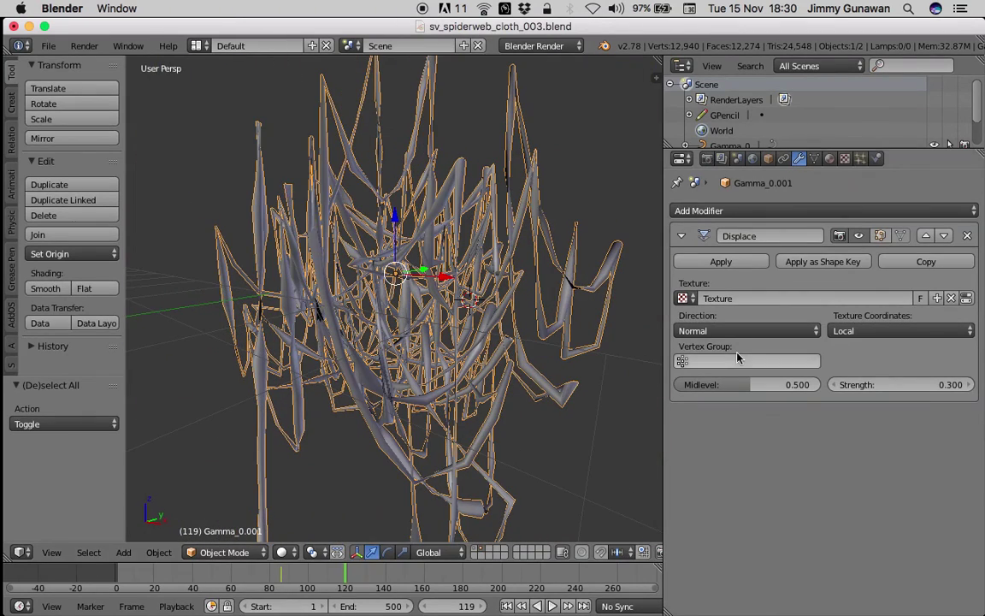
Set the size of the duplicate's Clouds displacement texture to 0.85
{"action": "left_click", "coordinate": [876, 335]}
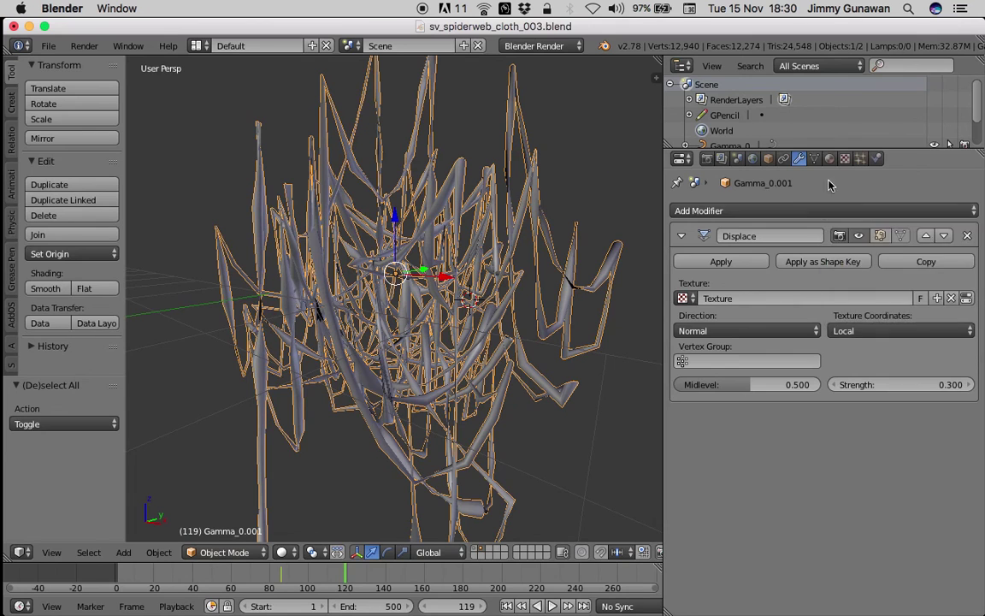
{"action": "left_click", "coordinate": [816, 164]}
{"action": "left_click", "coordinate": [828, 160]}
{"action": "left_click", "coordinate": [815, 161]}
{"action": "left_click", "coordinate": [801, 160]}
{"action": "scroll", "coordinate": [825, 325], "scroll_direction": "down", "scroll_amount": 3, "text": "ctrl"}
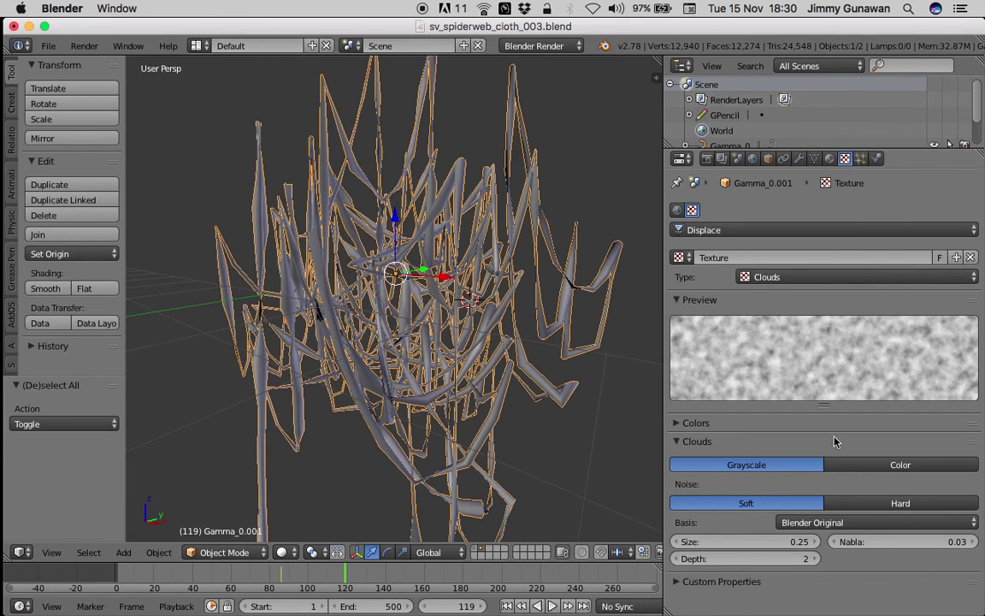
{"action": "mouse_move", "coordinate": [781, 541]}
{"action": "left_mouse_down"}
{"action": "mouse_move", "coordinate": [812, 541]}
{"action": "mouse_move", "coordinate": [740, 541]}
{"action": "mouse_move", "coordinate": [791, 541]}
{"action": "left_mouse_up"}
Compare the displaced duplicate with the original polyline from different angles and distances
{"action": "mouse_move", "coordinate": [392, 292]}
{"action": "middle_mouse_down"}
{"action": "mouse_move", "coordinate": [403, 291]}
{"action": "mouse_move", "coordinate": [386, 291]}
{"action": "middle_mouse_up"}
{"action": "key", "text": "a"}
{"action": "key", "text": "a"}
{"action": "key", "text": "a"}
{"action": "middle_click_drag", "start_coordinate": [512, 313], "coordinate": [457, 309]}
{"action": "key", "text": "a"}
{"action": "key", "text": "a"}
{"action": "scroll", "coordinate": [417, 298], "scroll_direction": "down", "scroll_amount": 2}
{"action": "key", "text": "a"}
{"action": "key", "text": "a"}
{"action": "key", "text": "a"}
{"action": "key", "text": "a"}
{"action": "scroll", "coordinate": [427, 325], "scroll_direction": "down", "scroll_amount": 5}
{"action": "scroll", "coordinate": [368, 315], "scroll_direction": "up", "scroll_amount": 4}
{"action": "scroll", "coordinate": [374, 312], "scroll_direction": "down", "scroll_amount": 3}
{"action": "scroll", "coordinate": [356, 336], "scroll_direction": "up", "scroll_amount": 4}
{"action": "middle_click_drag", "start_coordinate": [312, 288], "coordinate": [451, 271], "text": "shift"}
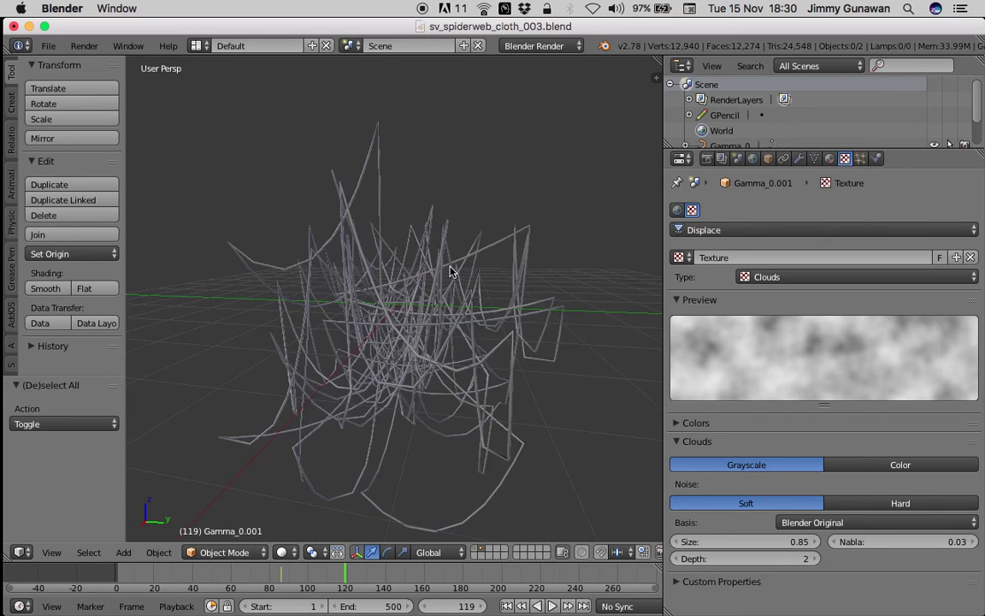
Select the original Gamma_0 polyline, switch to the Compositing layout and enable bspline on the Polyline Viewer node
{"action": "middle_click_drag", "start_coordinate": [442, 352], "coordinate": [410, 295]}
{"action": "right_click", "coordinate": [375, 277]}
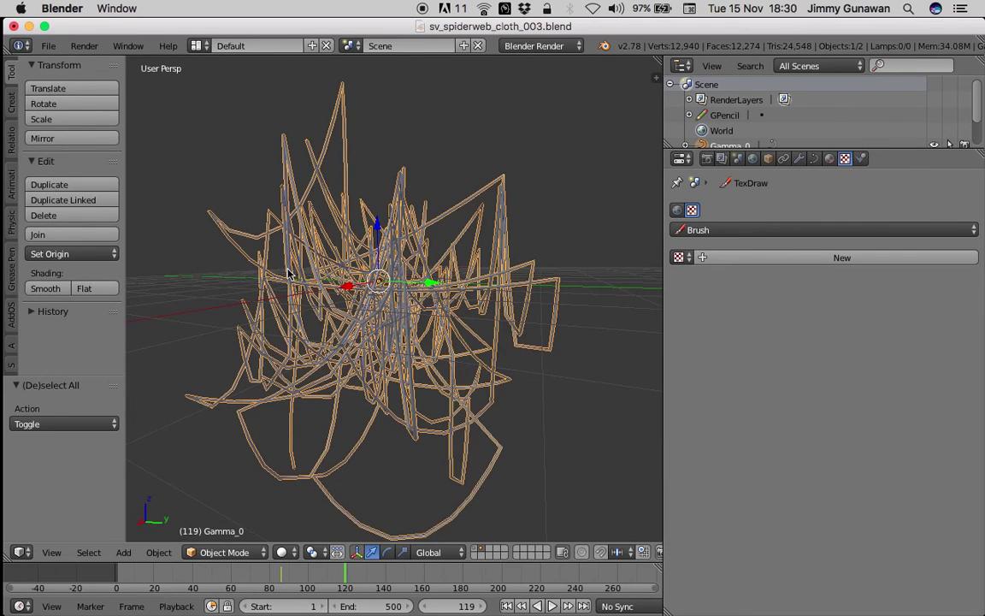
{"action": "left_click", "coordinate": [197, 45]}
{"action": "left_click", "coordinate": [220, 99]}
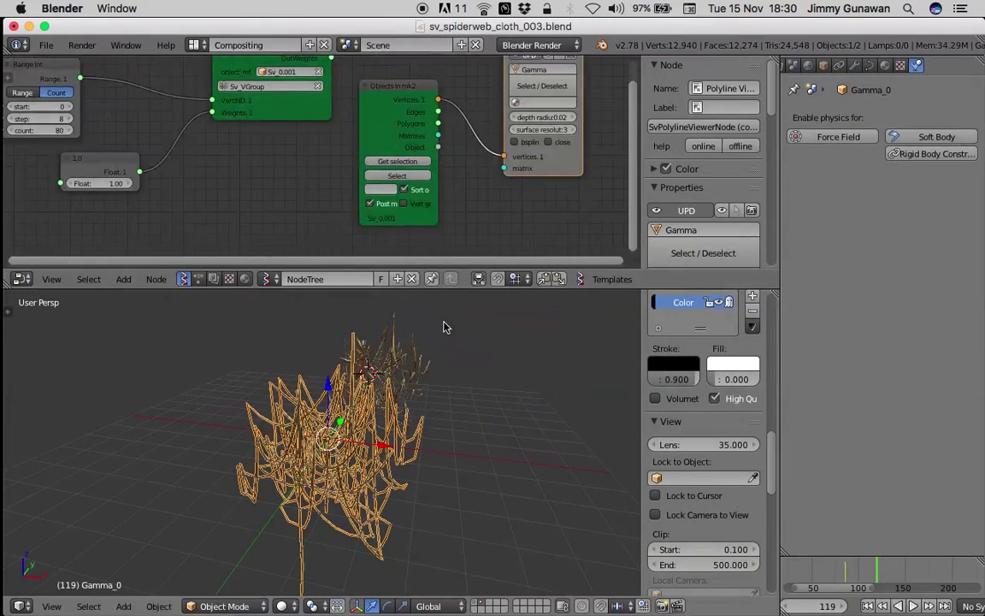
{"action": "scroll", "coordinate": [358, 173], "scroll_direction": "up", "scroll_amount": 1}
{"action": "left_click", "coordinate": [397, 181]}
Select the displaced duplicate Gamma_0.001 and frame it in the 3D view
{"action": "middle_click_drag", "start_coordinate": [402, 434], "coordinate": [432, 452]}
{"action": "middle_click_drag", "start_coordinate": [471, 486], "coordinate": [365, 452]}
{"action": "right_click", "coordinate": [342, 373]}
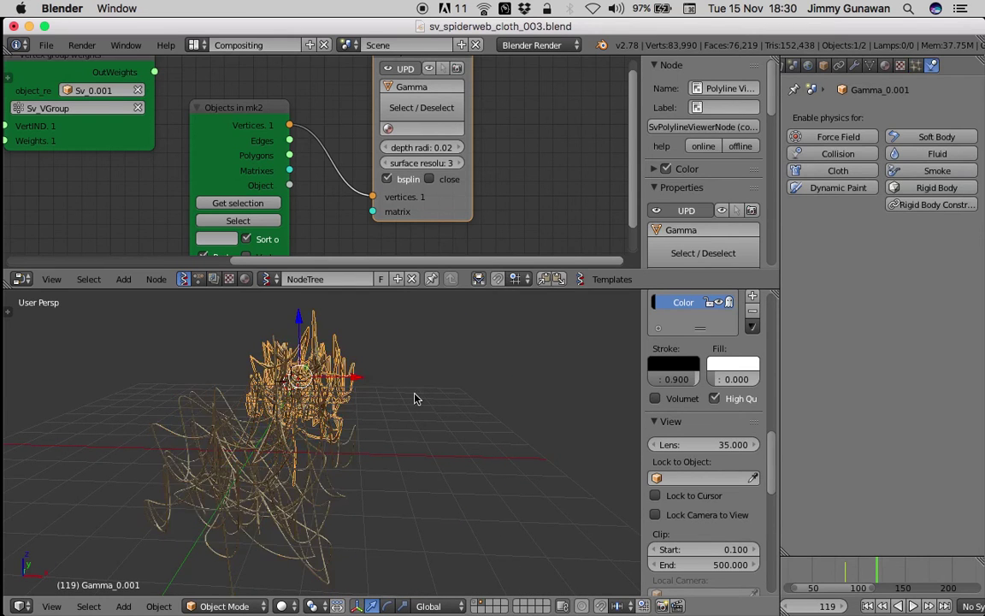
{"action": "middle_click_drag", "start_coordinate": [402, 383], "coordinate": [373, 392]}
{"action": "left_click", "coordinate": [49, 605]}
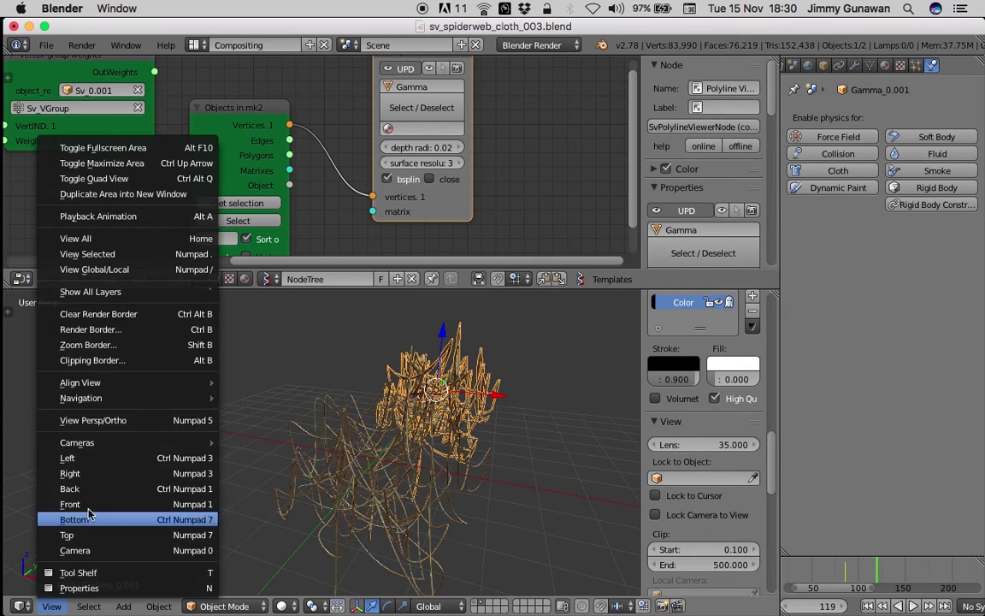
{"action": "left_click", "coordinate": [144, 261]}
Enlarge the 3D view and examine the displaced duplicate's strands up close
{"action": "middle_click_drag", "start_coordinate": [436, 407], "coordinate": [384, 332]}
{"action": "scroll", "coordinate": [387, 405], "scroll_direction": "up", "scroll_amount": 6}
{"action": "key", "text": "a"}
{"action": "scroll", "coordinate": [384, 332], "scroll_direction": "down", "scroll_amount": 3}
{"action": "left_click_drag", "start_coordinate": [398, 289], "coordinate": [398, 202]}
{"action": "scroll", "coordinate": [393, 295], "scroll_direction": "up", "scroll_amount": 5}
{"action": "middle_click_drag", "start_coordinate": [370, 321], "coordinate": [405, 430]}
{"action": "right_click", "coordinate": [308, 355]}
{"action": "scroll", "coordinate": [378, 371], "scroll_direction": "down", "scroll_amount": 3}
{"action": "key", "text": "a"}
Add a Wireframe modifier to the displaced duplicate Gamma_0.001
{"action": "right_click", "coordinate": [401, 402]}
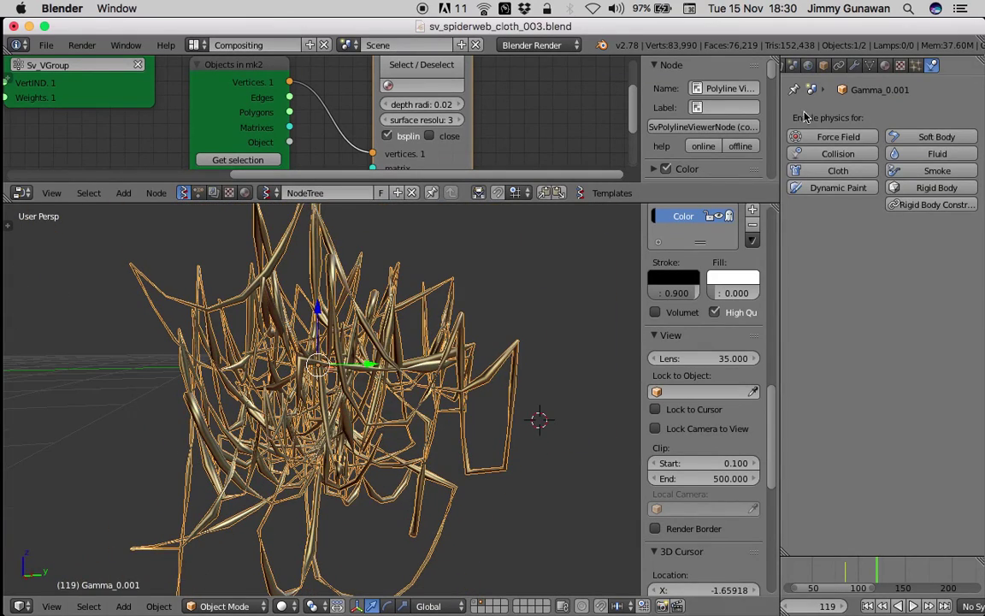
{"action": "left_click", "coordinate": [856, 66]}
{"action": "left_click", "coordinate": [862, 120]}
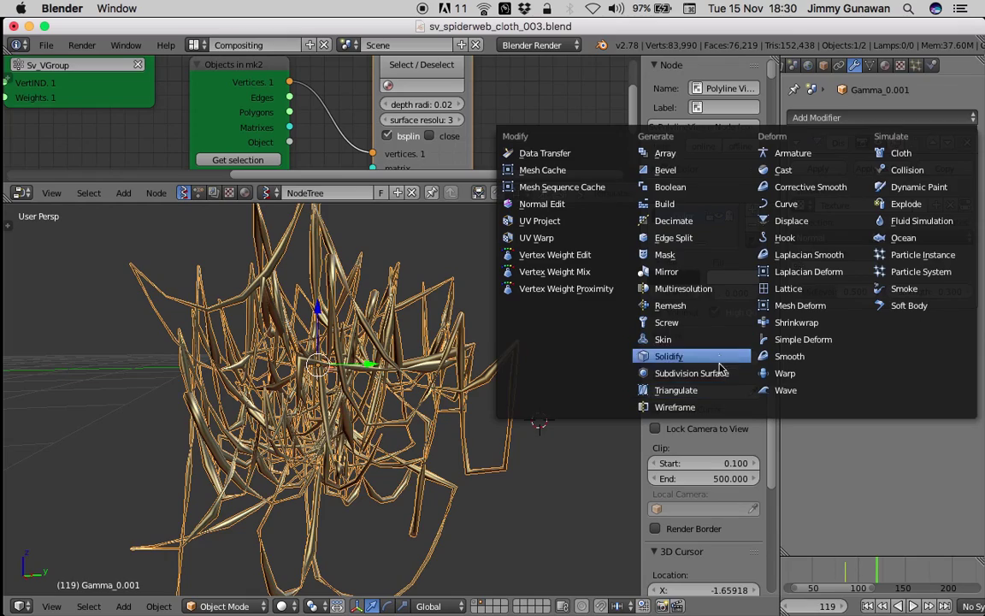
{"action": "left_click", "coordinate": [684, 407]}
{"action": "scroll", "coordinate": [377, 406], "scroll_direction": "up", "scroll_amount": 5}
{"action": "middle_click_drag", "start_coordinate": [376, 405], "coordinate": [413, 397]}
{"action": "scroll", "coordinate": [371, 359], "scroll_direction": "down", "scroll_amount": 5}
{"action": "key", "text": "a"}
{"action": "scroll", "coordinate": [471, 400], "scroll_direction": "up", "scroll_amount": 5}
{"action": "scroll", "coordinate": [272, 405], "scroll_direction": "down", "scroll_amount": 6}
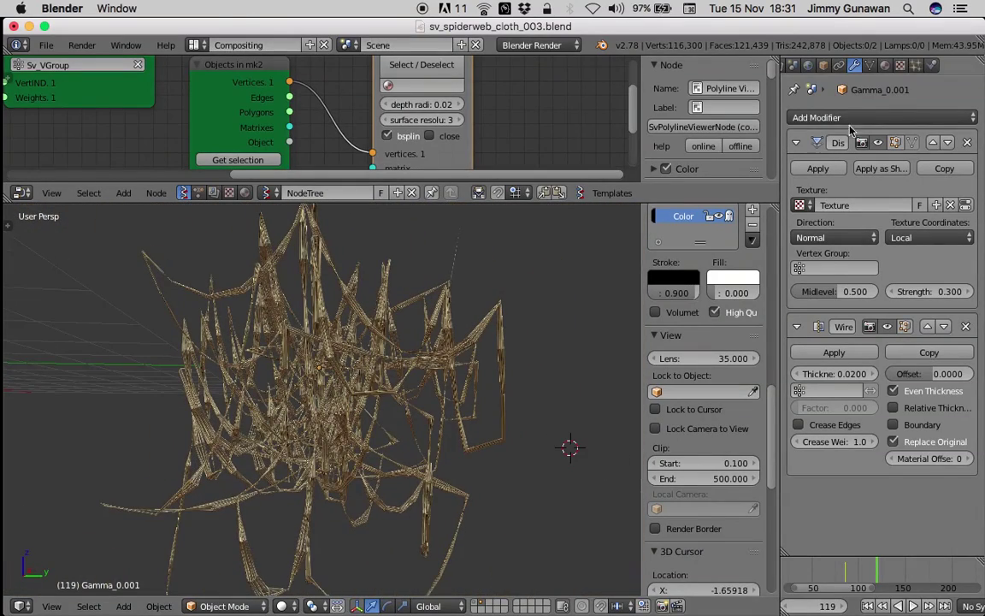
Widen the modifier settings area, add a Smooth modifier and place it between Displace and Wireframe
{"action": "left_click_drag", "start_coordinate": [780, 125], "coordinate": [702, 127]}
{"action": "left_click", "coordinate": [777, 118]}
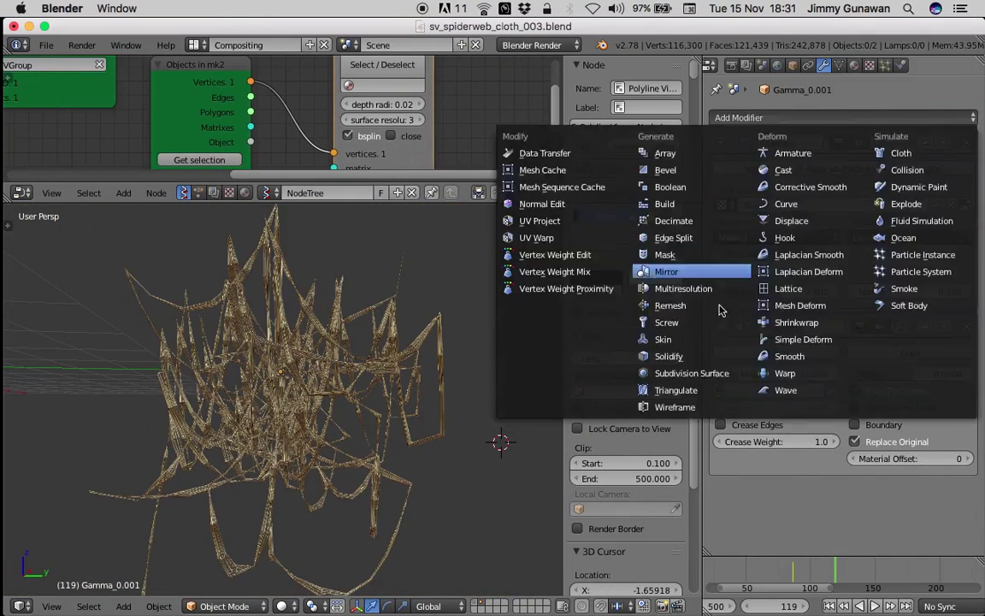
{"action": "left_click", "coordinate": [807, 362]}
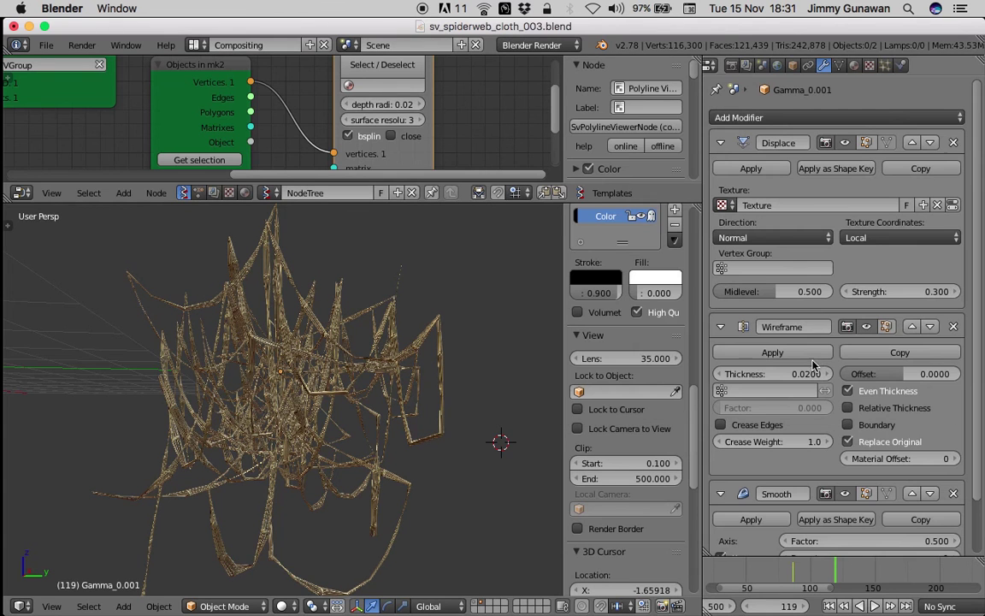
{"action": "left_click", "coordinate": [912, 494]}
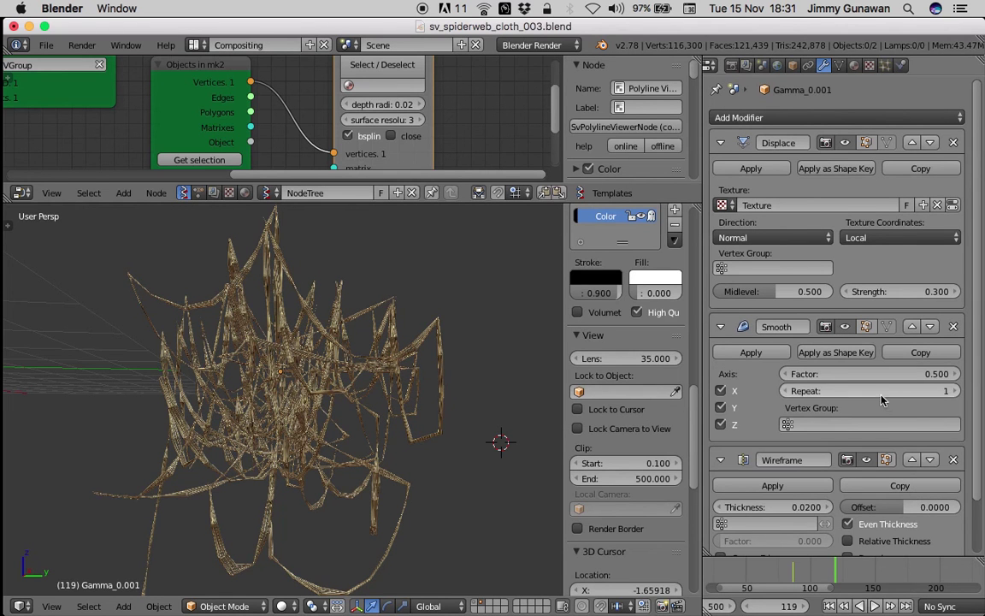
Raise the Smooth modifier's repeat count and apply the modifier to the mesh
{"action": "left_click", "coordinate": [955, 393]}
{"action": "left_click", "coordinate": [955, 393]}
{"action": "left_click", "coordinate": [955, 393]}
{"action": "left_click", "coordinate": [955, 394]}
{"action": "left_click", "coordinate": [955, 393]}
{"action": "left_click", "coordinate": [923, 394]}
{"action": "key", "text": "Return"}
{"action": "middle_click_drag", "start_coordinate": [466, 362], "coordinate": [488, 389]}
{"action": "middle_click_drag", "start_coordinate": [306, 337], "coordinate": [279, 315]}
{"action": "middle_click_drag", "start_coordinate": [288, 354], "coordinate": [325, 422]}
{"action": "scroll", "coordinate": [325, 421], "scroll_direction": "up", "scroll_amount": 4}
{"action": "middle_click_drag", "start_coordinate": [292, 376], "coordinate": [320, 348]}
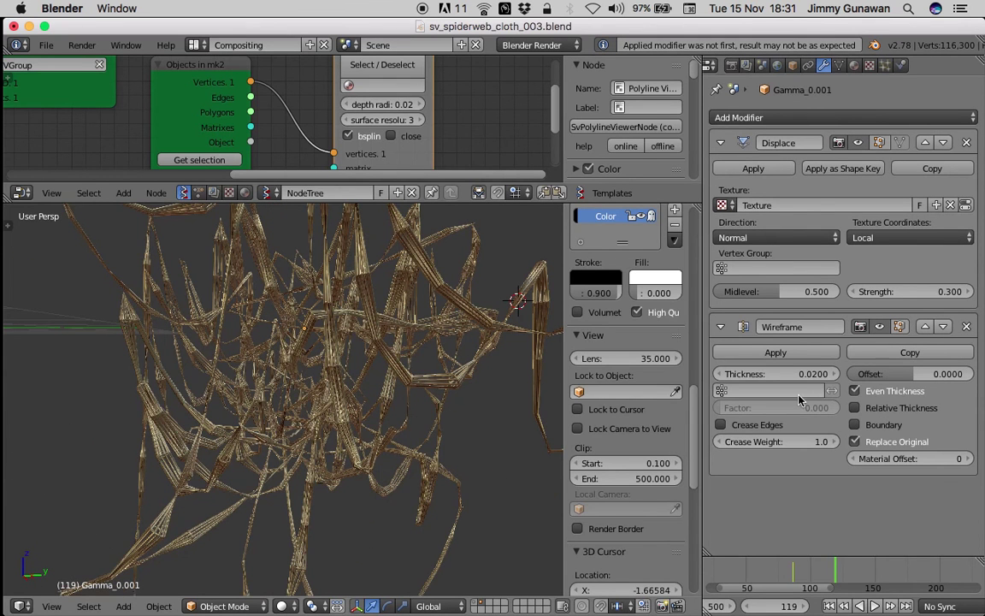
Set the Wireframe modifier's thickness to 0.0165
{"action": "left_click", "coordinate": [720, 378]}
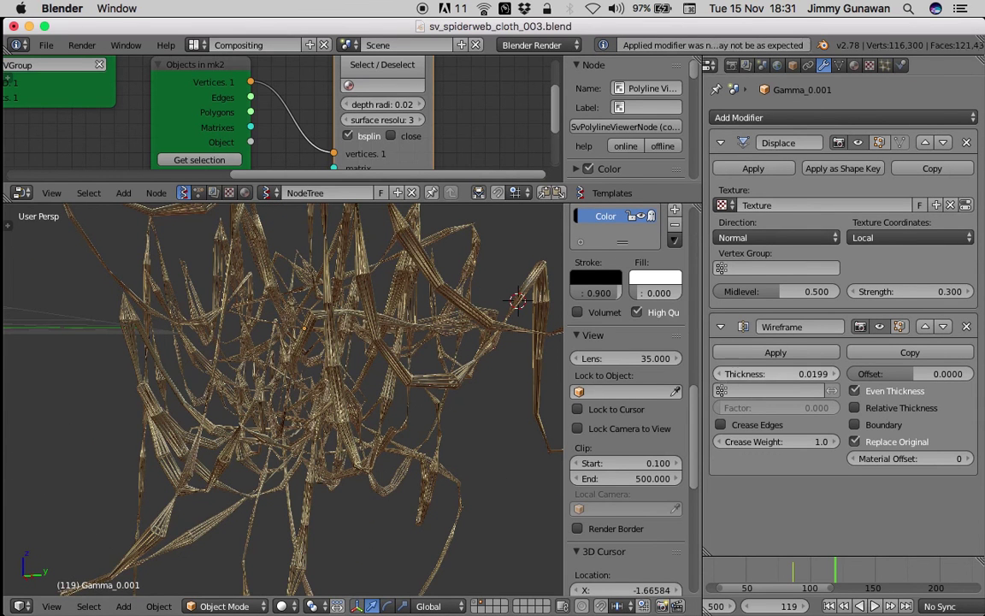
{"action": "left_click", "coordinate": [721, 376]}
{"action": "left_click", "coordinate": [723, 374]}
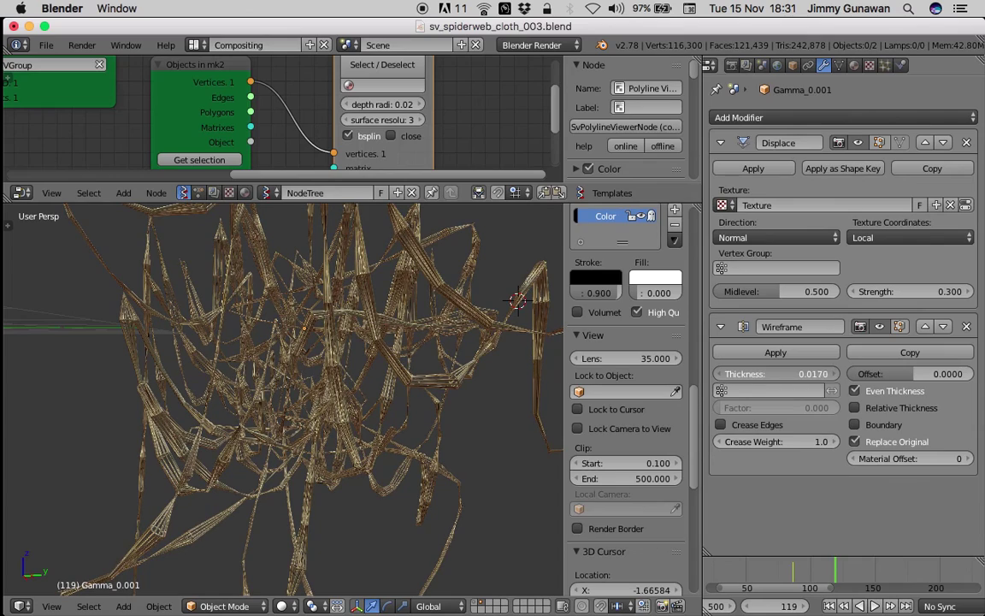
{"action": "middle_click_drag", "start_coordinate": [303, 350], "coordinate": [366, 347]}
{"action": "scroll", "coordinate": [224, 360], "scroll_direction": "down", "scroll_amount": 6}
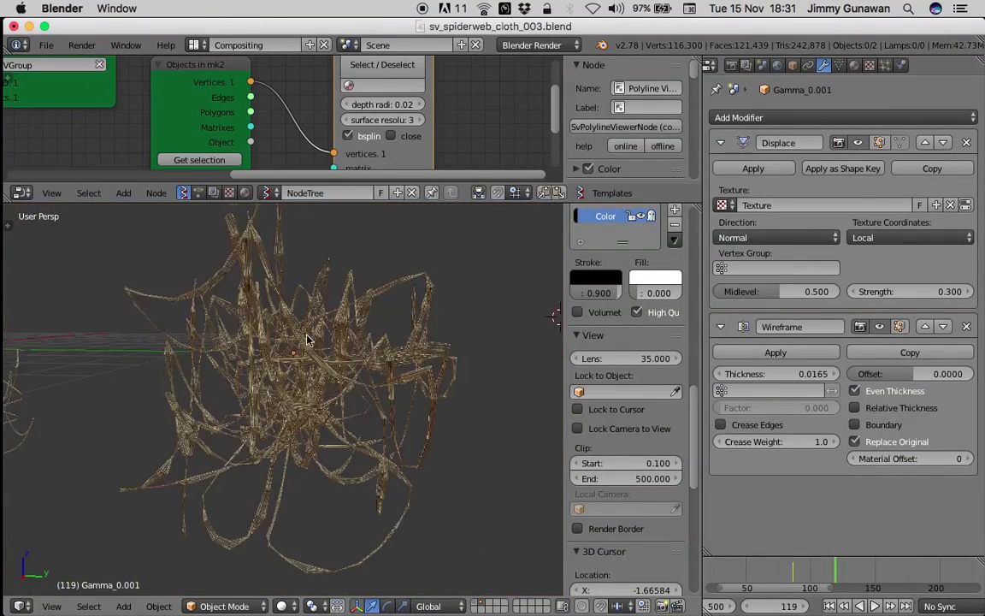
Collapse the 3D view's properties sidebar and view the original and the wireframed tangle side by side
{"action": "scroll", "coordinate": [308, 339], "scroll_direction": "down", "scroll_amount": 4}
{"action": "middle_click_drag", "start_coordinate": [75, 339], "coordinate": [238, 361], "text": "shift"}
{"action": "middle_click_drag", "start_coordinate": [339, 339], "coordinate": [310, 326]}
{"action": "left_click_drag", "start_coordinate": [563, 279], "coordinate": [667, 284]}
{"action": "scroll", "coordinate": [436, 316], "scroll_direction": "down", "scroll_amount": 3}
{"action": "middle_click_drag", "start_coordinate": [424, 323], "coordinate": [425, 317]}
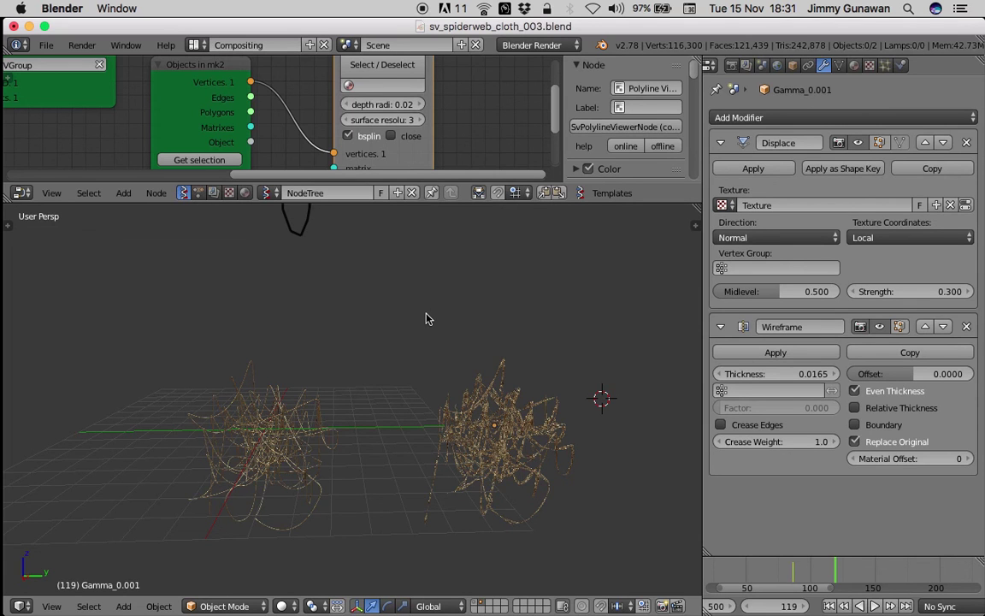
{"action": "middle_click_drag", "start_coordinate": [314, 347], "coordinate": [382, 328]}
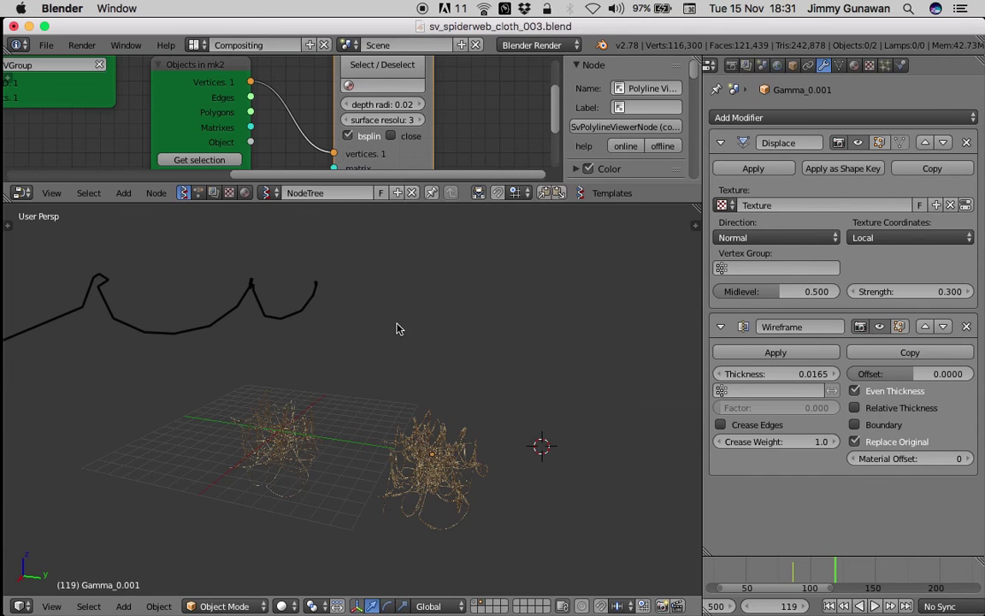
Enlarge the node editor and bring the Vertex group weights, Objects in and Polyline Viewer nodes into view
{"action": "scroll", "coordinate": [411, 146], "scroll_direction": "down", "scroll_amount": 4}
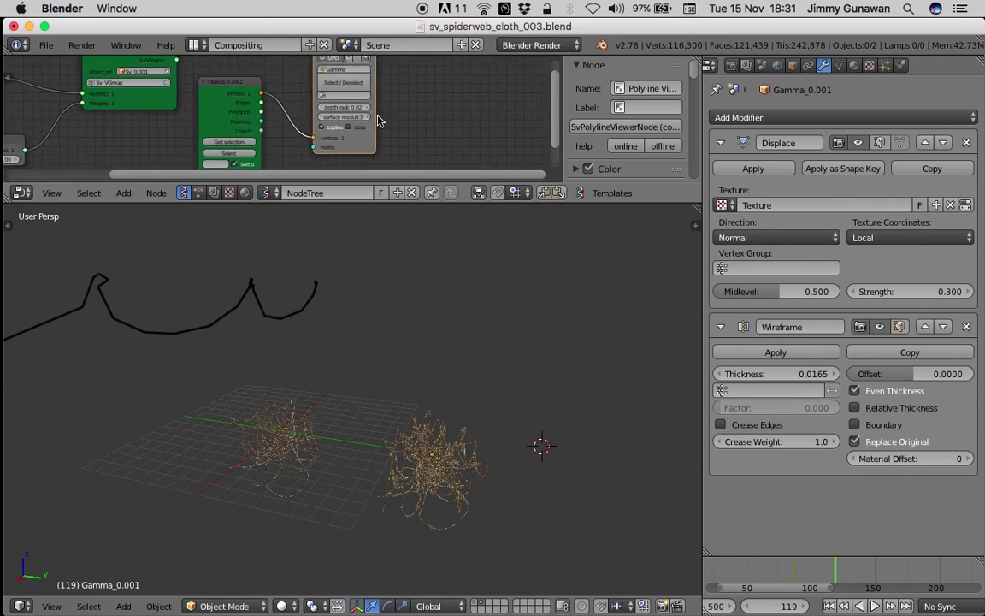
{"action": "left_click_drag", "start_coordinate": [405, 202], "coordinate": [401, 282]}
{"action": "scroll", "coordinate": [339, 186], "scroll_direction": "up", "scroll_amount": 3}
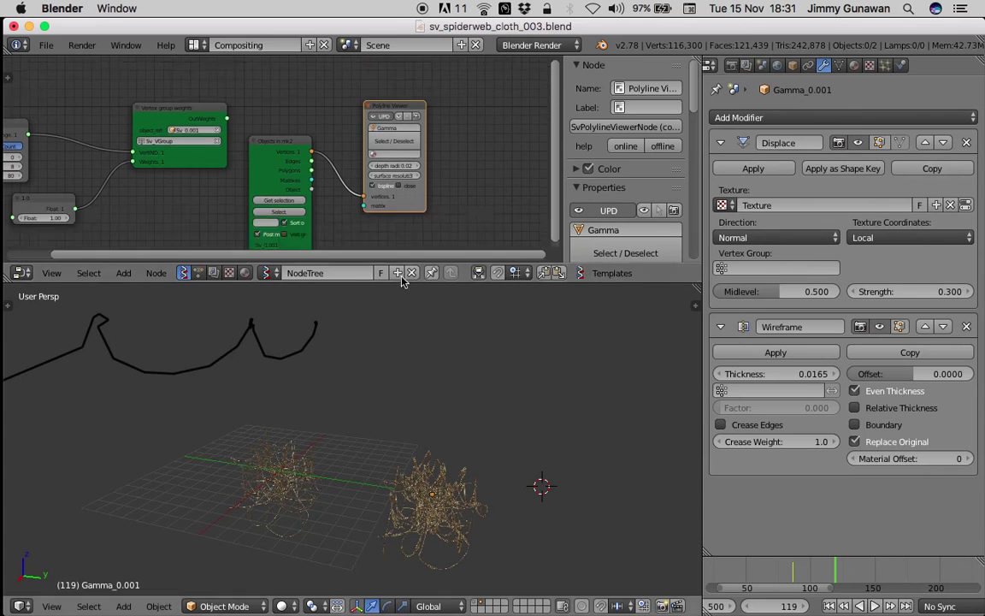
Sketch a Grease Pencil rectangle crossed by horizontal lines above the tangles, adding arrows toward it and from it to the wireframed tangle
{"action": "middle_click_drag", "start_coordinate": [300, 159], "coordinate": [208, 113]}
{"action": "scroll", "coordinate": [429, 394], "scroll_direction": "down", "scroll_amount": 2}
{"action": "middle_click_drag", "start_coordinate": [429, 394], "coordinate": [359, 393]}
{"action": "left_click_drag", "start_coordinate": [366, 340], "coordinate": [360, 403]}
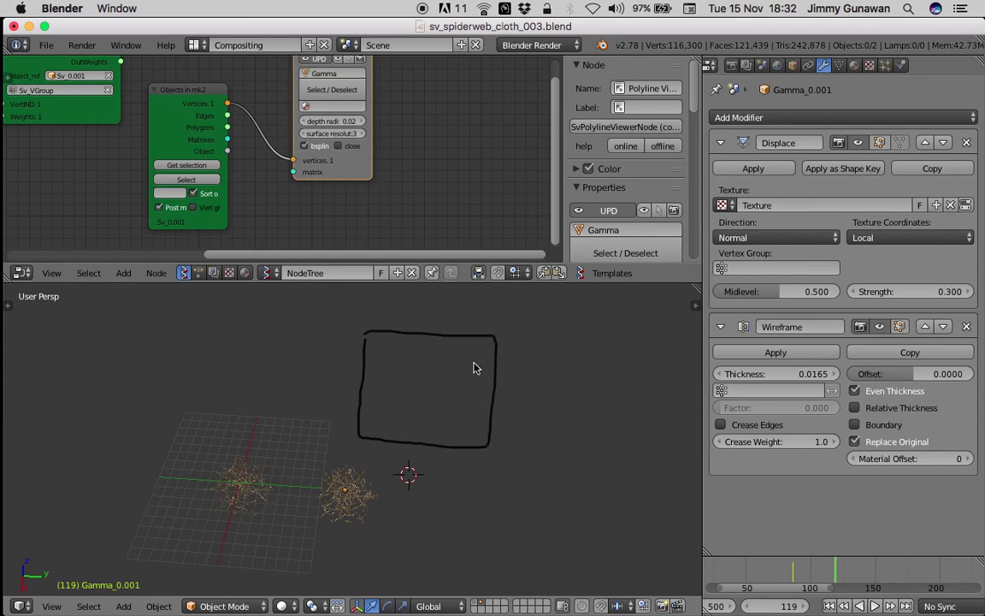
{"action": "middle_click_drag", "start_coordinate": [456, 358], "coordinate": [395, 377], "text": "shift"}
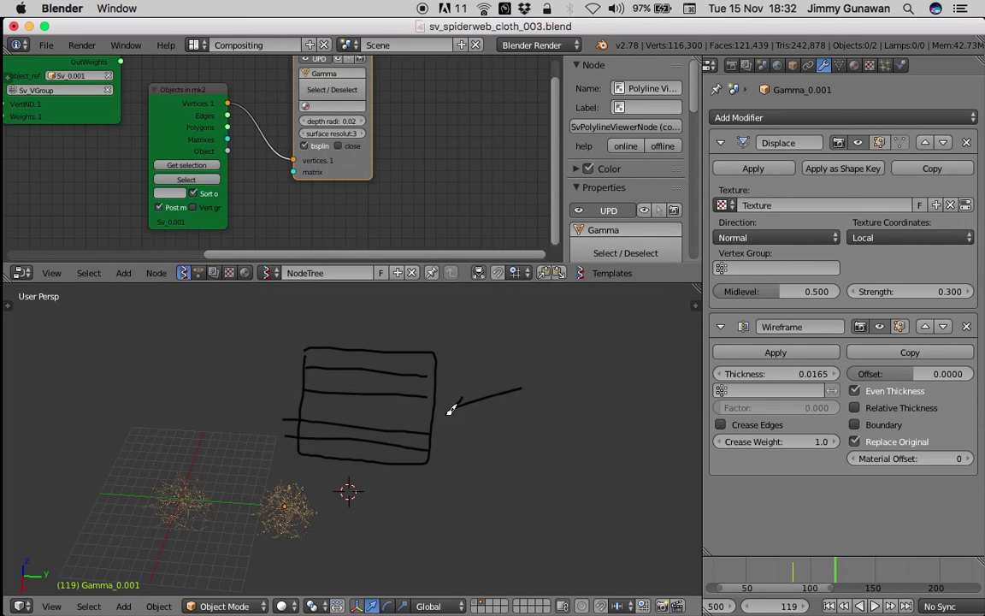
{"action": "middle_click_drag", "start_coordinate": [440, 407], "coordinate": [424, 470]}
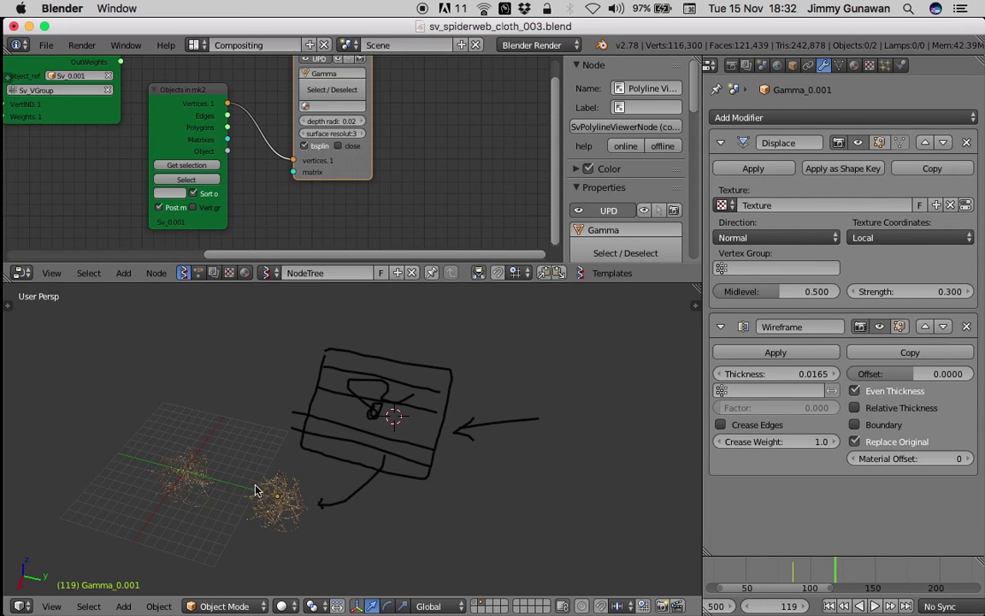
Examine the wireframed tangle up close from several angles
{"action": "mouse_move", "coordinate": [303, 487]}
{"action": "middle_mouse_down", "text": "shift"}
{"action": "mouse_move", "coordinate": [305, 464]}
{"action": "mouse_move", "coordinate": [328, 446]}
{"action": "mouse_move", "coordinate": [262, 400]}
{"action": "mouse_move", "coordinate": [346, 408]}
{"action": "mouse_move", "coordinate": [375, 351]}
{"action": "mouse_move", "coordinate": [235, 337]}
{"action": "mouse_move", "coordinate": [442, 457]}
{"action": "middle_mouse_up", "text": "shift"}
{"action": "scroll", "coordinate": [327, 446], "scroll_direction": "up", "scroll_amount": 3}
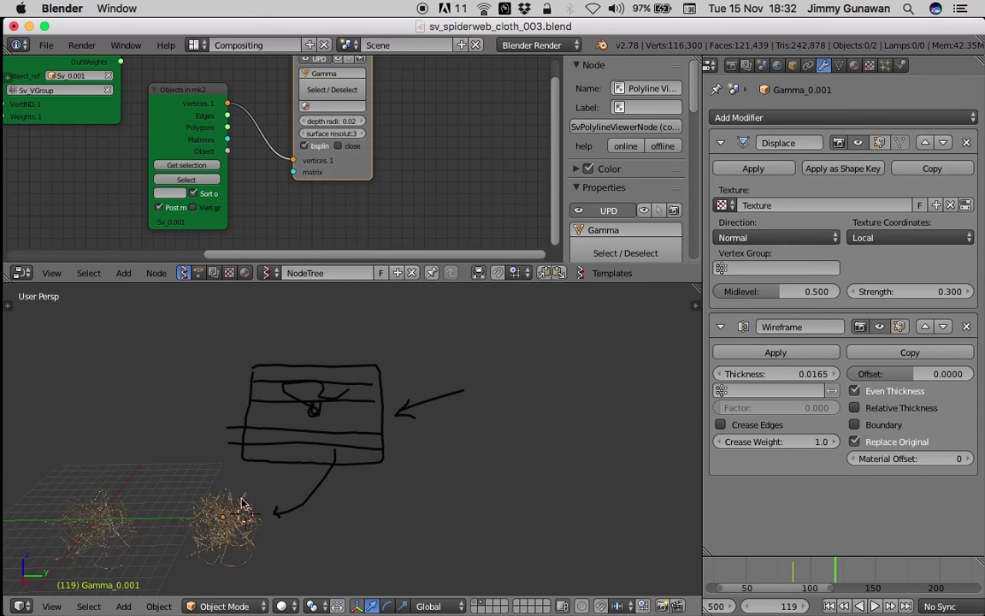
{"action": "middle_click_drag", "start_coordinate": [268, 499], "coordinate": [411, 463], "text": "shift"}
{"action": "scroll", "coordinate": [411, 464], "scroll_direction": "up", "scroll_amount": 2}
{"action": "middle_click_drag", "start_coordinate": [571, 442], "coordinate": [402, 373], "text": "shift"}
{"action": "middle_click_drag", "start_coordinate": [293, 353], "coordinate": [402, 466], "text": "shift"}
{"action": "scroll", "coordinate": [319, 409], "scroll_direction": "up", "scroll_amount": 3}
{"action": "middle_click_drag", "start_coordinate": [319, 409], "coordinate": [313, 342]}
{"action": "scroll", "coordinate": [248, 98], "scroll_direction": "down", "scroll_amount": 3}
{"action": "scroll", "coordinate": [250, 99], "scroll_direction": "down", "scroll_amount": 2}
Review the node chain from Range Int to Polyline Viewer and compare the original tangle with the wireframed one
{"action": "middle_click_drag", "start_coordinate": [131, 90], "coordinate": [259, 125]}
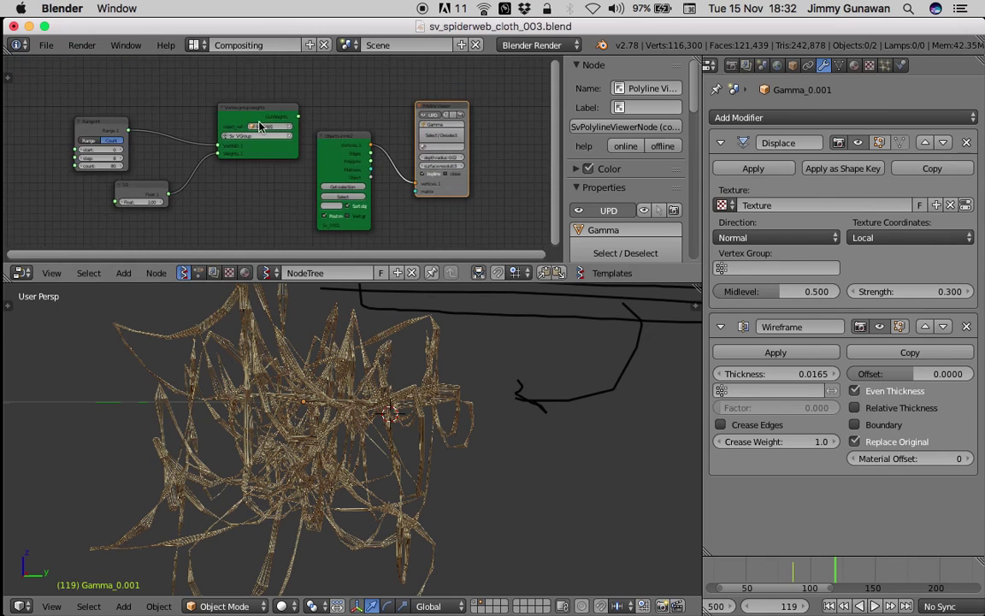
{"action": "scroll", "coordinate": [273, 121], "scroll_direction": "up", "scroll_amount": 4}
{"action": "scroll", "coordinate": [255, 135], "scroll_direction": "down", "scroll_amount": 2}
{"action": "middle_click_drag", "start_coordinate": [210, 147], "coordinate": [281, 143]}
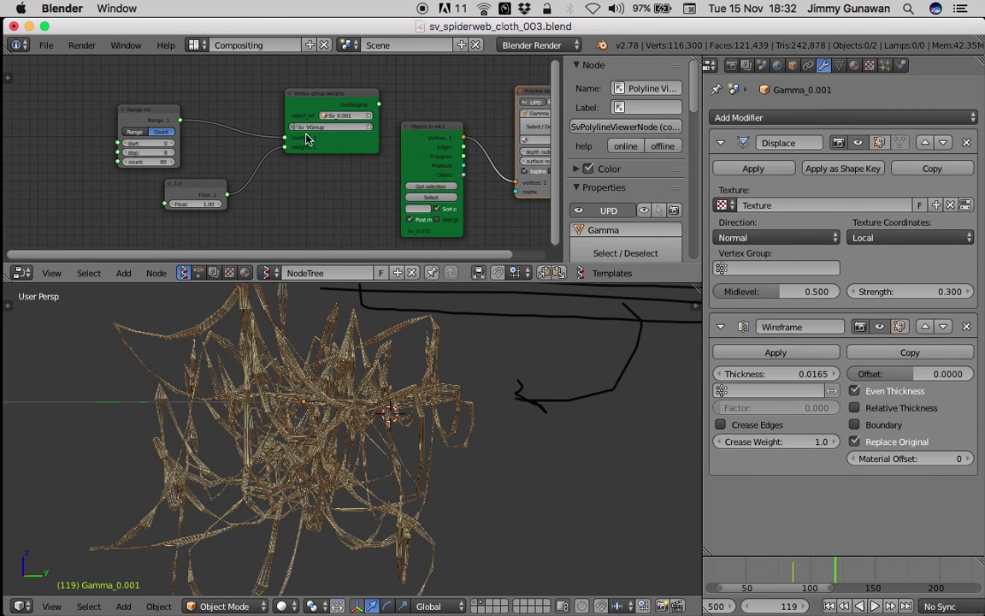
{"action": "middle_click_drag", "start_coordinate": [375, 342], "coordinate": [372, 472]}
{"action": "key", "text": "a"}
{"action": "key", "text": "a"}
{"action": "scroll", "coordinate": [376, 458], "scroll_direction": "up", "scroll_amount": 5}
{"action": "scroll", "coordinate": [381, 462], "scroll_direction": "down", "scroll_amount": 7}
{"action": "scroll", "coordinate": [434, 189], "scroll_direction": "down", "scroll_amount": 3}
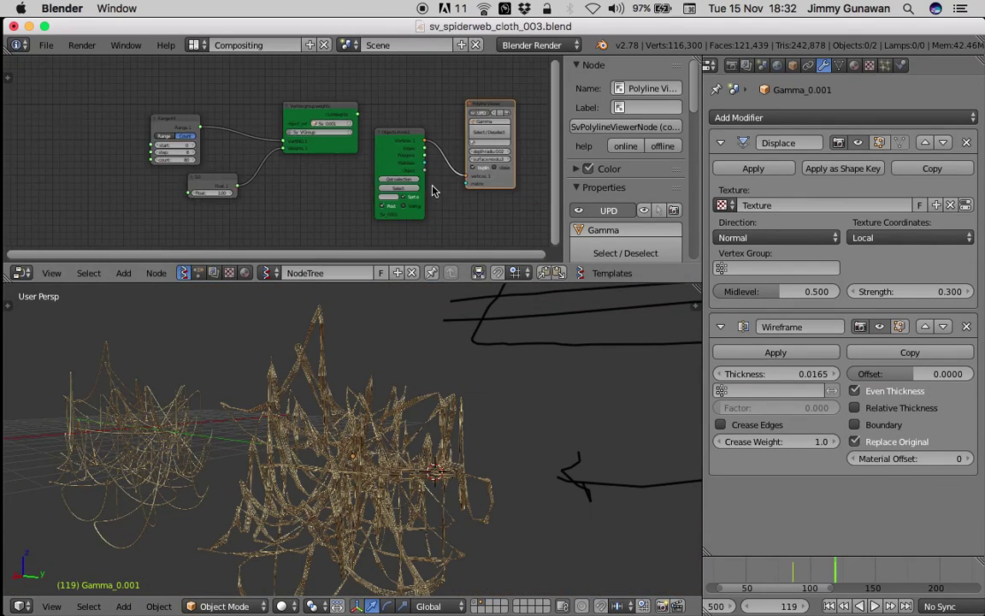
{"action": "middle_click_drag", "start_coordinate": [434, 189], "coordinate": [325, 170]}
{"action": "scroll", "coordinate": [329, 184], "scroll_direction": "up", "scroll_amount": 2}
{"action": "scroll", "coordinate": [461, 380], "scroll_direction": "down", "scroll_amount": 6}
Annotate beside the sketched rectangle with a circled "tex", the letters "UV" and a question mark
{"action": "mouse_move", "coordinate": [470, 380]}
{"action": "middle_mouse_down"}
{"action": "mouse_move", "coordinate": [488, 419]}
{"action": "mouse_move", "coordinate": [409, 414]}
{"action": "middle_mouse_up"}
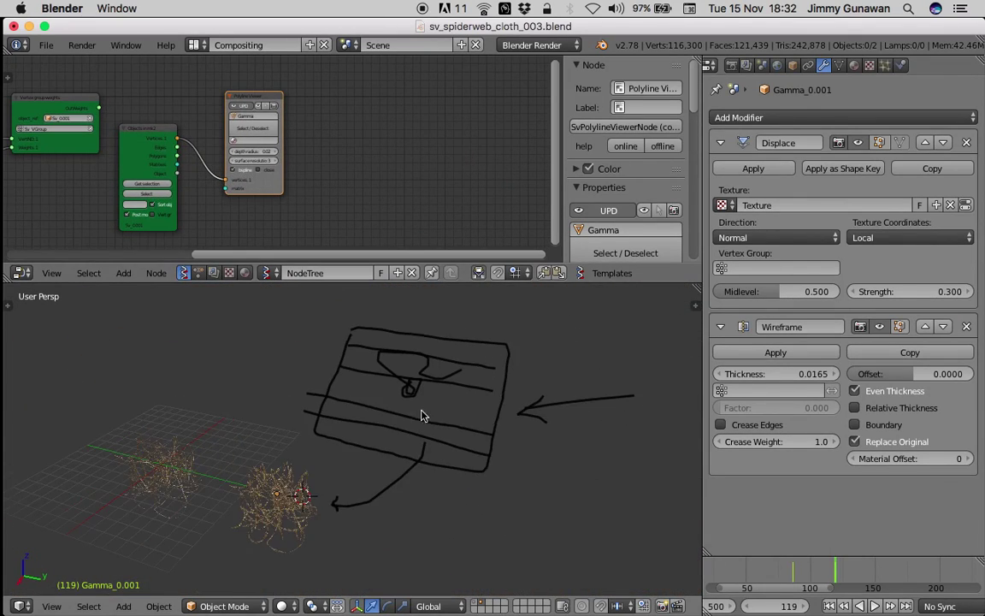
{"action": "mouse_move", "coordinate": [536, 319]}
{"action": "left_mouse_down"}
{"action": "mouse_move", "coordinate": [536, 341]}
{"action": "mouse_move", "coordinate": [553, 328]}
{"action": "mouse_move", "coordinate": [568, 344]}
{"action": "mouse_move", "coordinate": [602, 350]}
{"action": "mouse_move", "coordinate": [555, 359]}
{"action": "mouse_move", "coordinate": [533, 310]}
{"action": "left_mouse_up"}
{"action": "left_click_drag", "start_coordinate": [633, 343], "coordinate": [666, 344]}
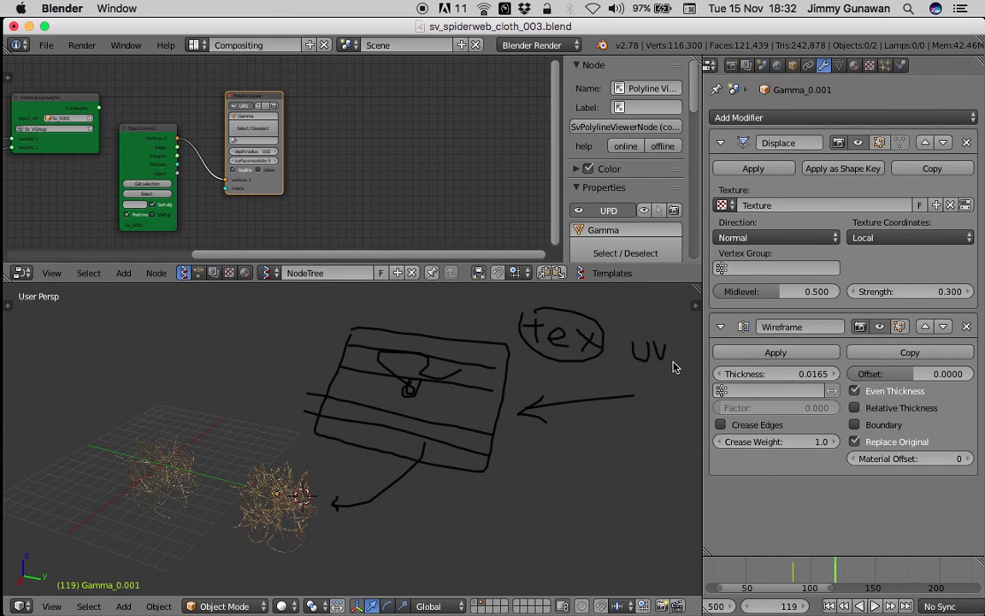
{"action": "left_click_drag", "start_coordinate": [603, 446], "coordinate": [619, 465]}
{"action": "left_click", "coordinate": [620, 479]}
{"action": "mouse_move", "coordinate": [620, 414]}
{"action": "left_mouse_down"}
{"action": "mouse_move", "coordinate": [588, 476]}
{"action": "mouse_move", "coordinate": [625, 417]}
{"action": "left_mouse_up"}
Sketch stacked rows of scalloped, sagging curves in the empty space beyond the original tangle
{"action": "middle_click_drag", "start_coordinate": [121, 492], "coordinate": [226, 458]}
{"action": "scroll", "coordinate": [312, 436], "scroll_direction": "up", "scroll_amount": 5}
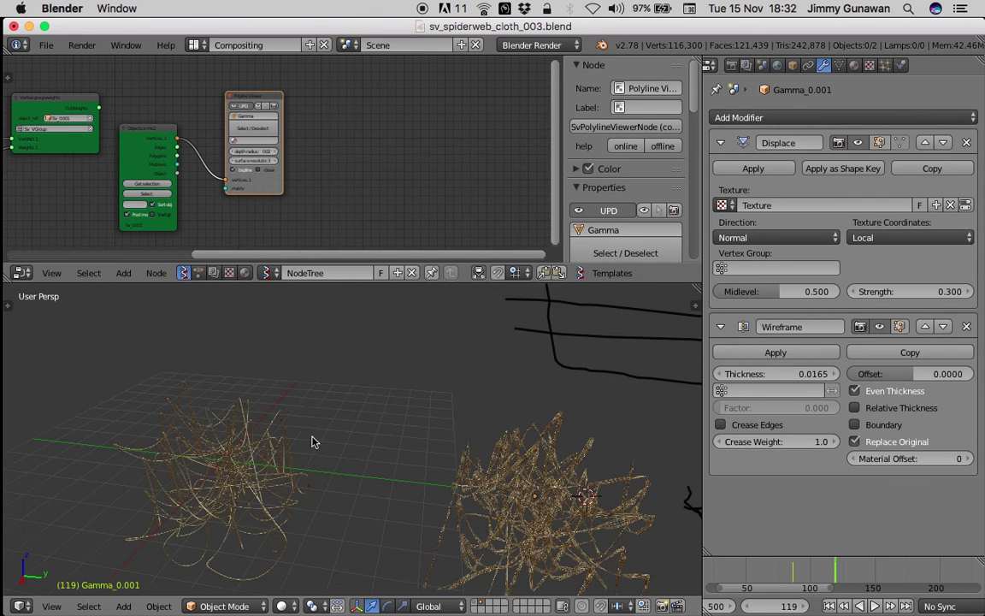
{"action": "scroll", "coordinate": [303, 410], "scroll_direction": "up", "scroll_amount": 8, "text": "shift"}
{"action": "mouse_move", "coordinate": [113, 346]}
{"action": "left_mouse_down"}
{"action": "mouse_move", "coordinate": [157, 358]}
{"action": "mouse_move", "coordinate": [175, 340]}
{"action": "mouse_move", "coordinate": [223, 347]}
{"action": "mouse_move", "coordinate": [143, 351]}
{"action": "mouse_move", "coordinate": [126, 373]}
{"action": "mouse_move", "coordinate": [136, 387]}
{"action": "mouse_move", "coordinate": [191, 391]}
{"action": "mouse_move", "coordinate": [168, 410]}
{"action": "mouse_move", "coordinate": [95, 411]}
{"action": "mouse_move", "coordinate": [171, 421]}
{"action": "left_mouse_up"}
Sketch a single sagging curve with small tick marks along it, between the scalloped rows and the lined rectangle
{"action": "scroll", "coordinate": [236, 355], "scroll_direction": "right", "scroll_amount": 5, "text": "shift"}
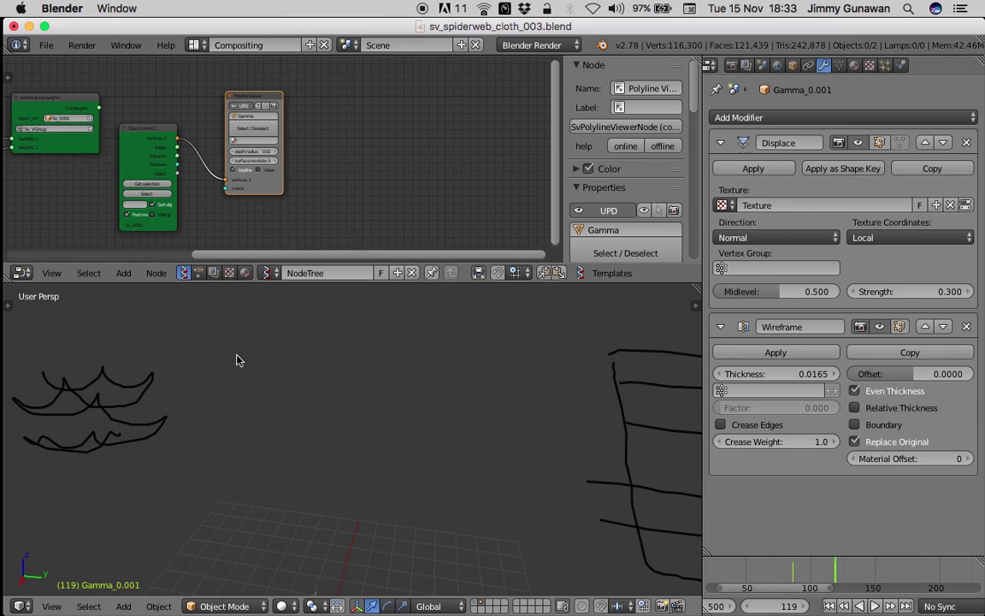
{"action": "mouse_move", "coordinate": [233, 352]}
{"action": "left_mouse_down"}
{"action": "mouse_move", "coordinate": [284, 373]}
{"action": "mouse_move", "coordinate": [345, 340]}
{"action": "left_mouse_up"}
{"action": "left_click_drag", "start_coordinate": [294, 364], "coordinate": [297, 369]}
{"action": "mouse_move", "coordinate": [306, 356]}
{"action": "left_mouse_down"}
{"action": "mouse_move", "coordinate": [312, 364]}
{"action": "mouse_move", "coordinate": [261, 371]}
{"action": "left_mouse_up"}
{"action": "left_click", "coordinate": [250, 366]}
{"action": "left_click_drag", "start_coordinate": [240, 361], "coordinate": [240, 366]}
Sketch overlapping rows of hanging, draped curves below the ticked curve
{"action": "left_click_drag", "start_coordinate": [238, 464], "coordinate": [327, 475]}
{"action": "left_click_drag", "start_coordinate": [337, 439], "coordinate": [380, 454]}
{"action": "left_click_drag", "start_coordinate": [295, 433], "coordinate": [324, 492]}
{"action": "left_click_drag", "start_coordinate": [207, 475], "coordinate": [285, 496]}
{"action": "left_click_drag", "start_coordinate": [319, 460], "coordinate": [419, 490]}
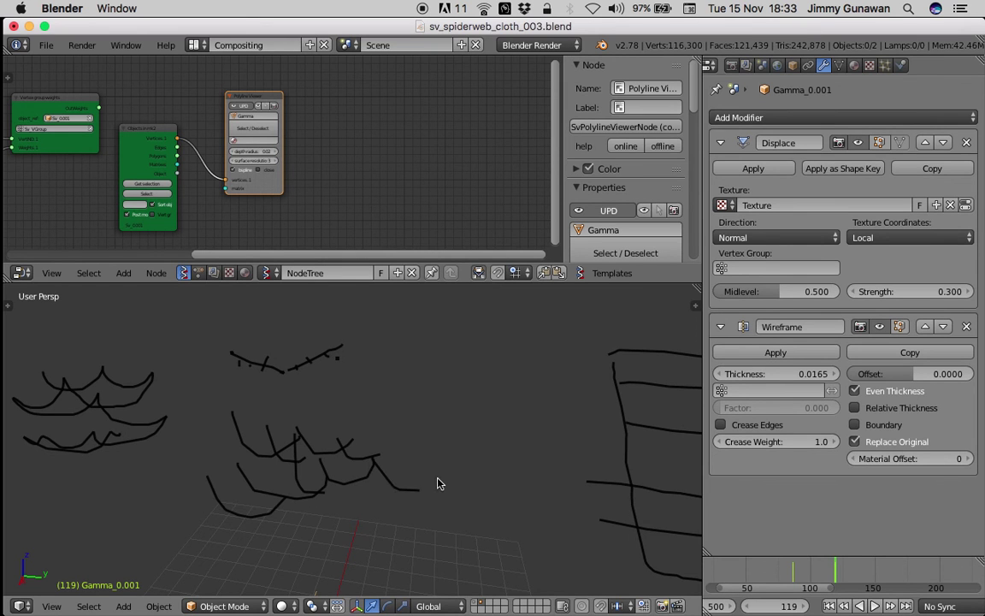
{"action": "left_click_drag", "start_coordinate": [354, 515], "coordinate": [412, 537]}
{"action": "scroll", "coordinate": [416, 518], "scroll_direction": "down", "scroll_amount": 4}
{"action": "mouse_move", "coordinate": [340, 428]}
{"action": "left_mouse_down"}
{"action": "mouse_move", "coordinate": [448, 416]}
{"action": "mouse_move", "coordinate": [455, 406]}
{"action": "left_mouse_up"}
{"action": "left_click_drag", "start_coordinate": [412, 430], "coordinate": [369, 429]}
Save the project as a new version named sv_spiderweb_cloth_004.blend
{"action": "middle_click_drag", "start_coordinate": [381, 436], "coordinate": [362, 400]}
{"action": "middle_click_drag", "start_coordinate": [449, 483], "coordinate": [404, 452], "text": "shift"}
{"action": "scroll", "coordinate": [318, 400], "scroll_direction": "up", "scroll_amount": 4}
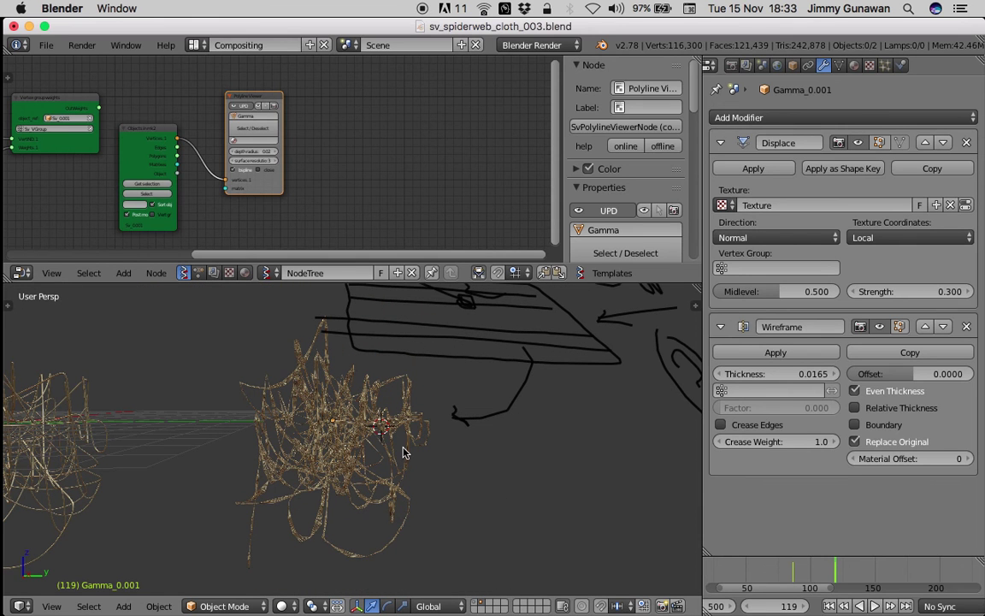
{"action": "left_click", "coordinate": [46, 45]}
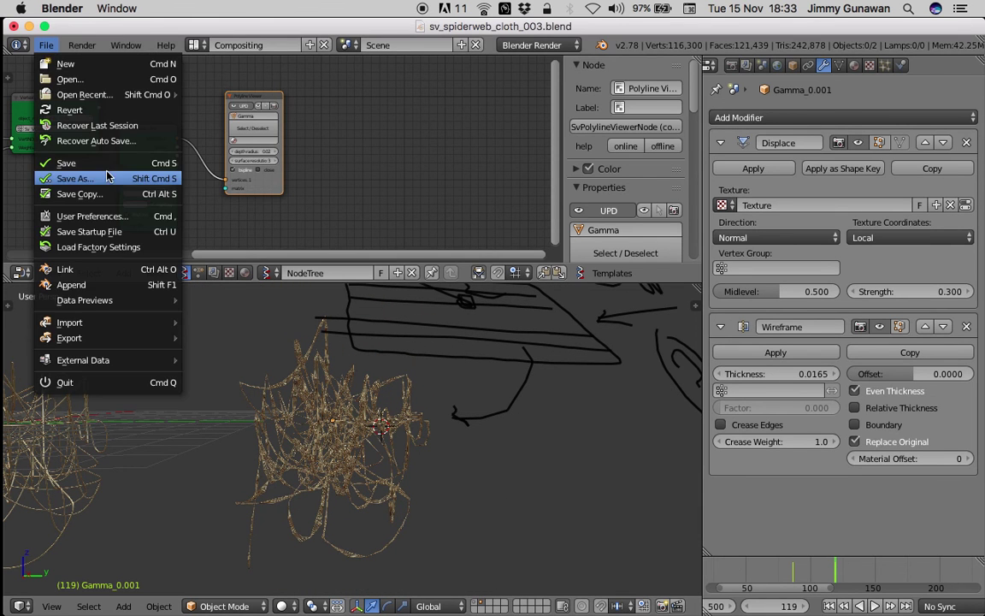
{"action": "left_click", "coordinate": [69, 159]}
{"action": "left_click", "coordinate": [872, 104]}
{"action": "left_click", "coordinate": [897, 84]}
{"action": "middle_click_drag", "start_coordinate": [513, 318], "coordinate": [453, 352]}
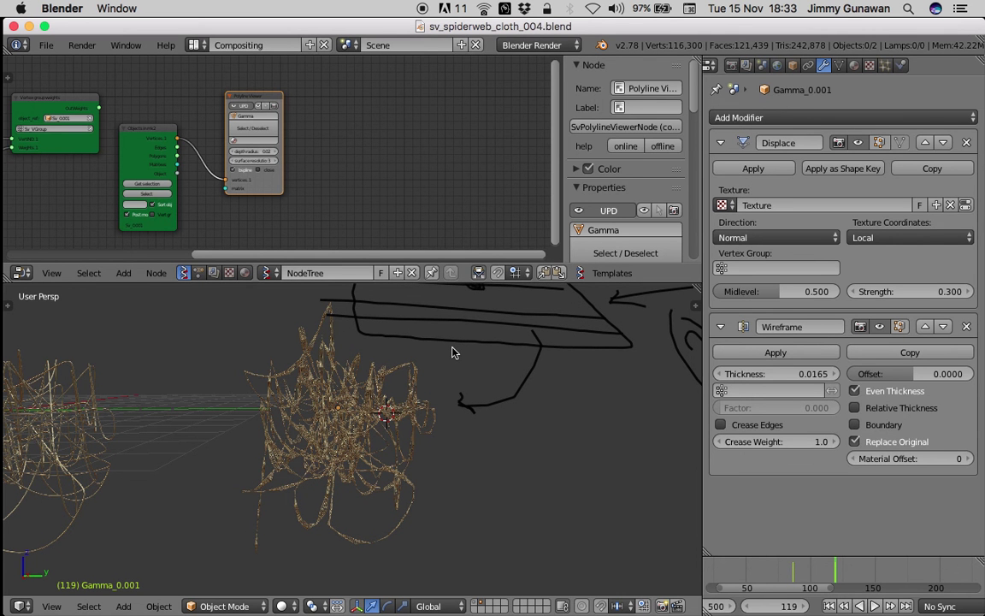